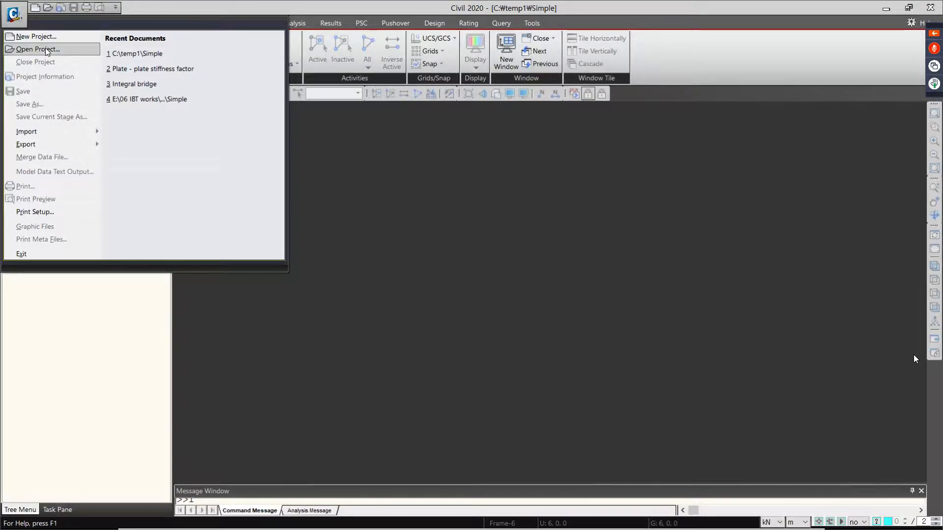
# - Open the Simple project from the temp1 folder and show the beam's solid shape with the Hidden view
pyautogui.click(53, 51)
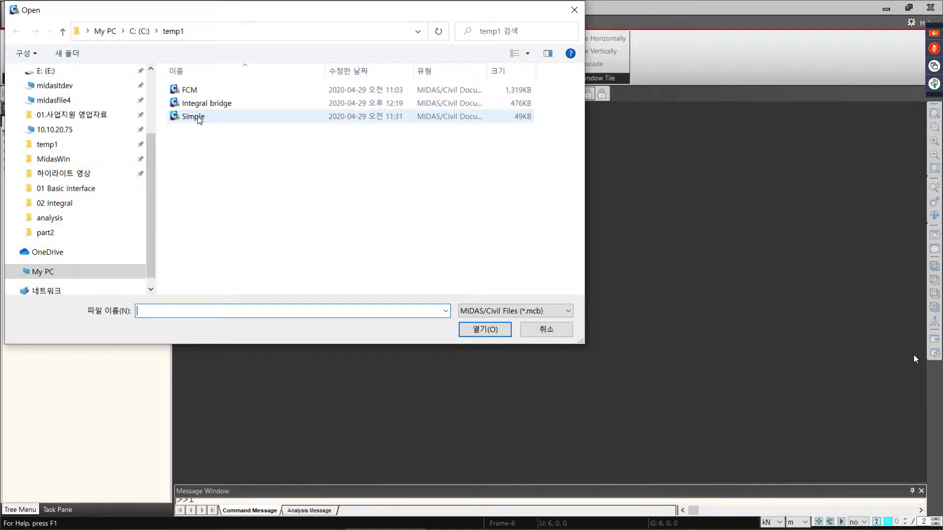
pyautogui.doubleClick(198, 116)
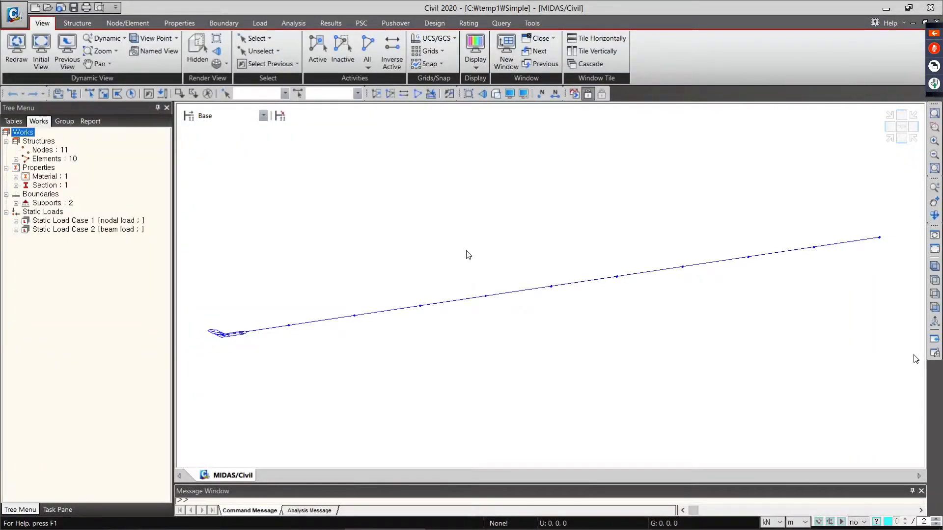
pyautogui.click(497, 93)
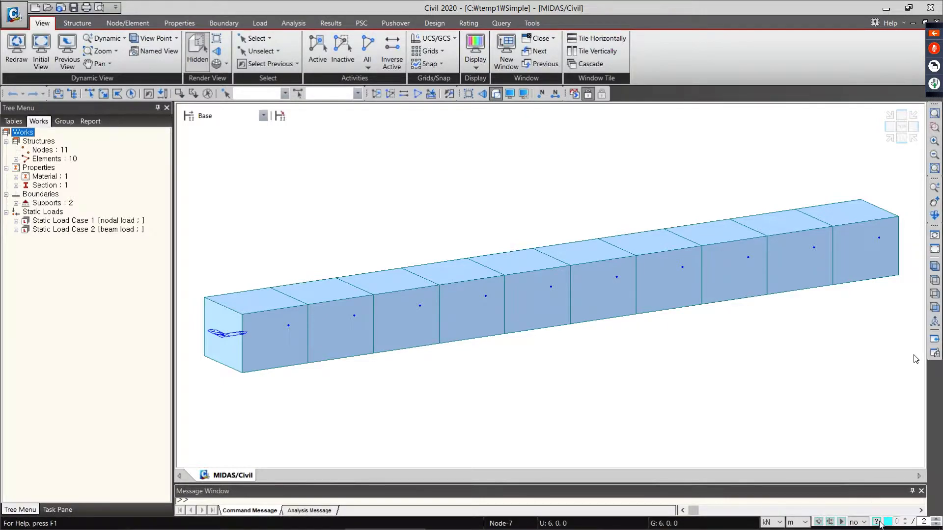
# - Review the length, force, heat and temperature options in the Unit System settings and close them without changes
pyautogui.click(77, 305)
pyautogui.click(532, 23)
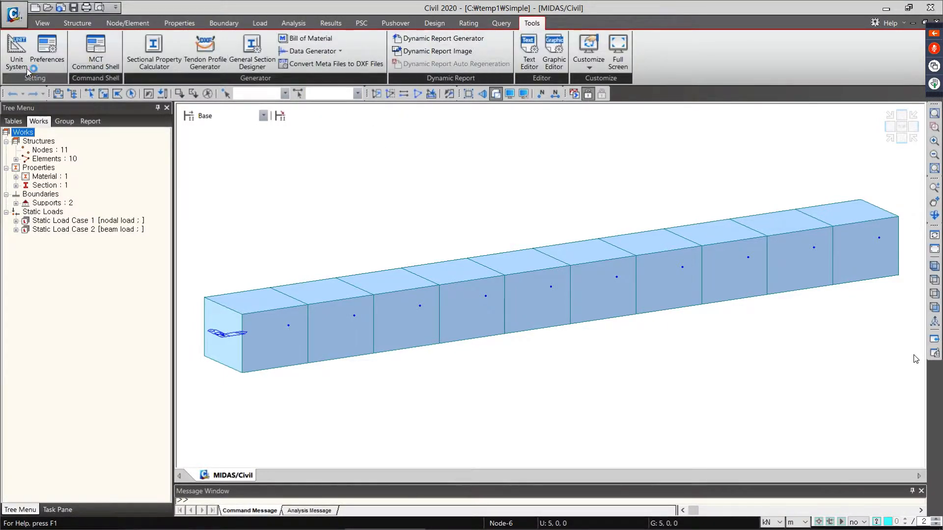
pyautogui.click(16, 51)
pyautogui.moveTo(496, 158); pyautogui.dragTo(498, 171)
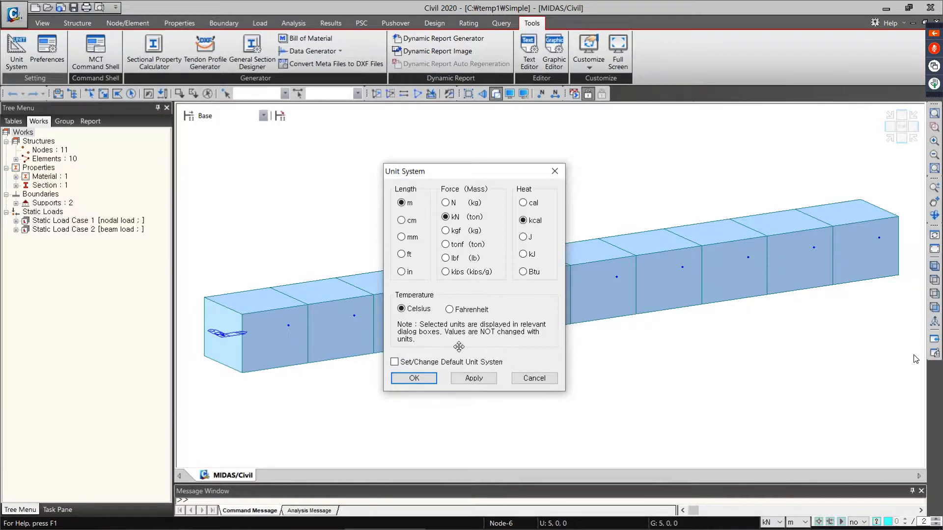
pyautogui.click(537, 380)
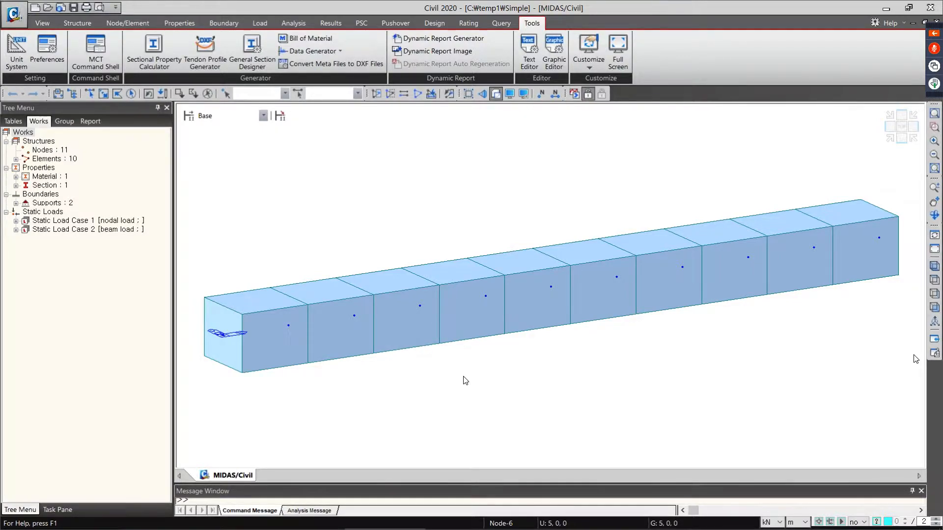
# - Examine the beam model by panning, rotating and zooming it, and restore the isometric view
pyautogui.moveTo(505, 378)
pyautogui.mouseDown(button='middle')
pyautogui.moveTo(546, 362)
pyautogui.moveTo(427, 395)
pyautogui.moveTo(598, 358)
pyautogui.moveTo(451, 390)
pyautogui.moveTo(583, 360)
pyautogui.moveTo(507, 384)
pyautogui.mouseUp(button='middle')
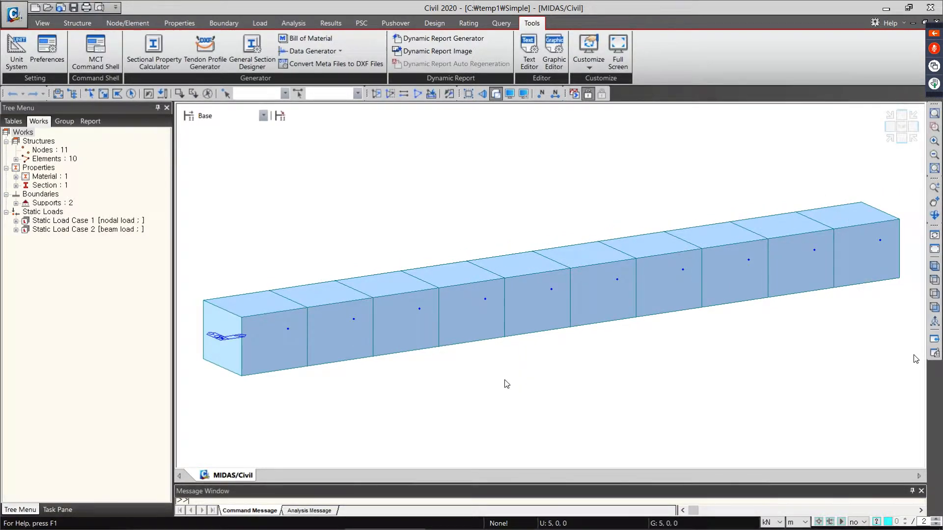
pyautogui.keyDown('ctrl'); pyautogui.moveTo(486, 382); pyautogui.dragTo(507, 382, button='middle'); pyautogui.keyUp('ctrl')
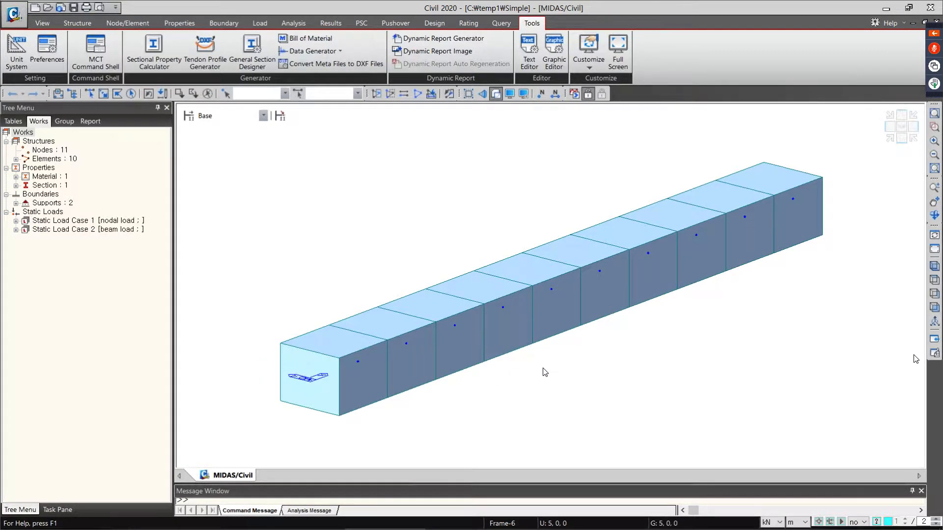
pyautogui.scroll(5, 558, 385)
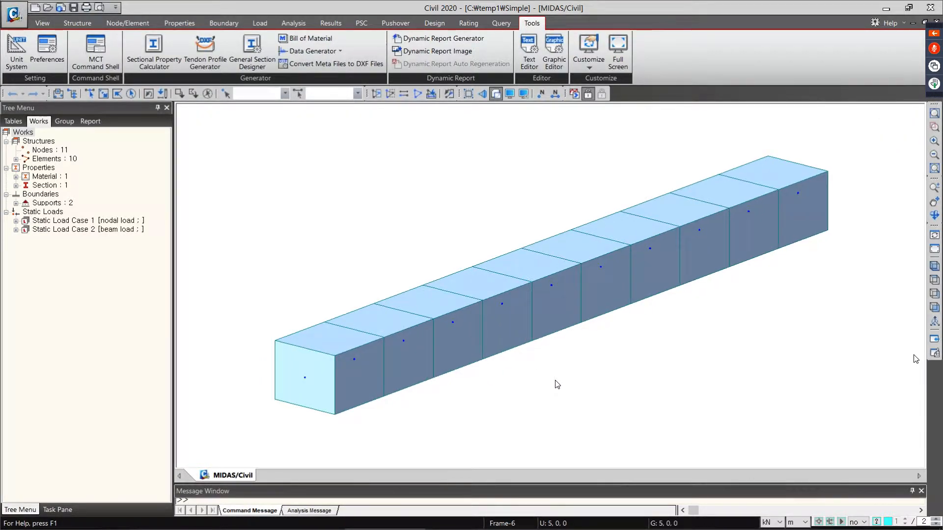
pyautogui.scroll(-8, 557, 385)
pyautogui.scroll(-2, 558, 385)
pyautogui.scroll(4, 557, 385)
pyautogui.scroll(-6, 557, 385)
pyautogui.scroll(3, 557, 385)
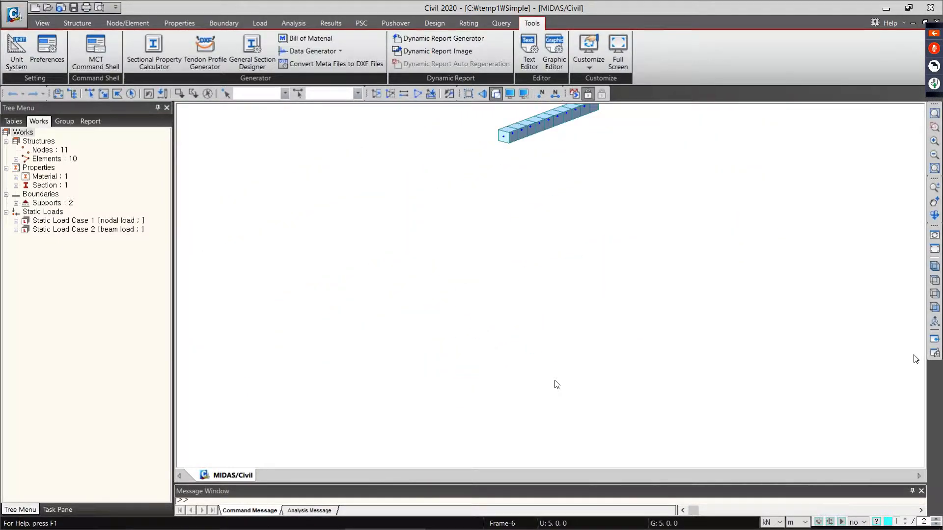
pyautogui.moveTo(557, 384); pyautogui.dragTo(527, 418, button='middle')
pyautogui.click(933, 267)
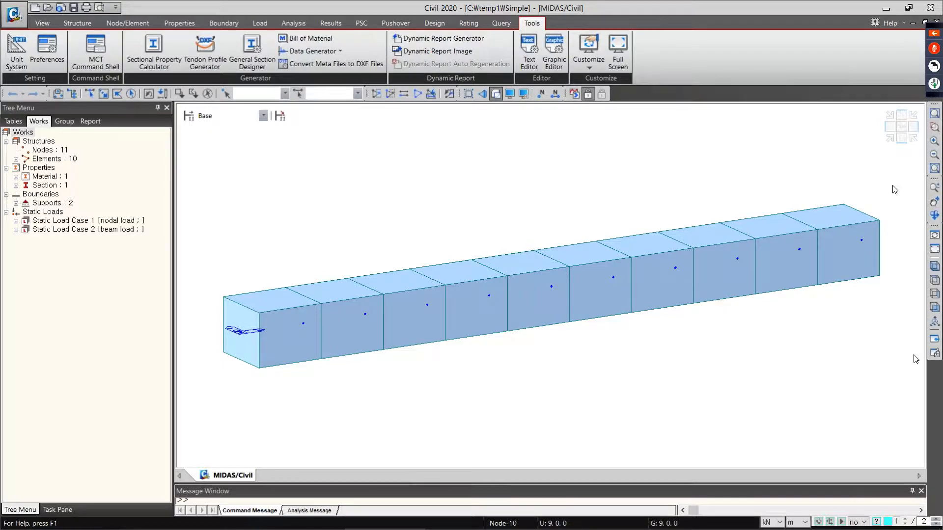
# - Inspect the beam's middle segments closely with Zoom Window on two different areas, and fit the whole model back in view
pyautogui.click(937, 132)
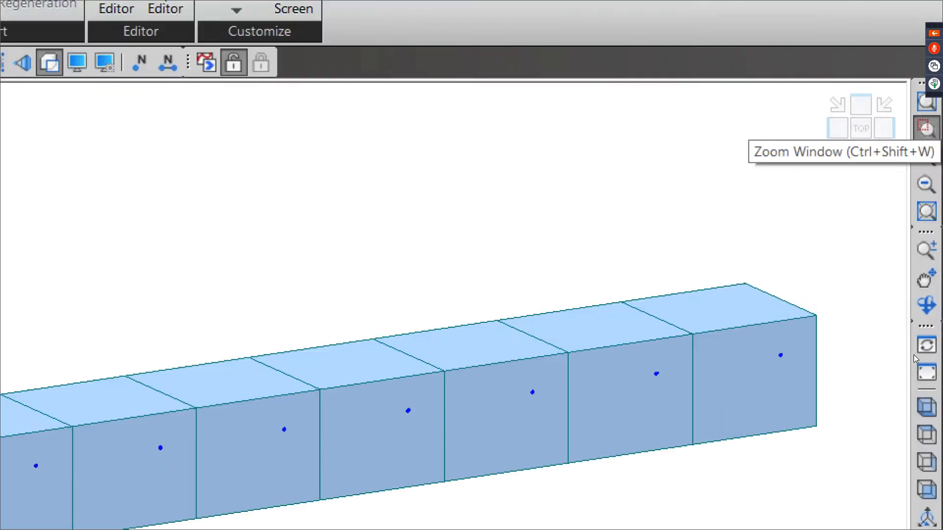
pyautogui.moveTo(928, 143)
pyautogui.mouseDown()
pyautogui.moveTo(915, 105)
pyautogui.moveTo(926, 142)
pyautogui.moveTo(931, 123)
pyautogui.mouseUp()
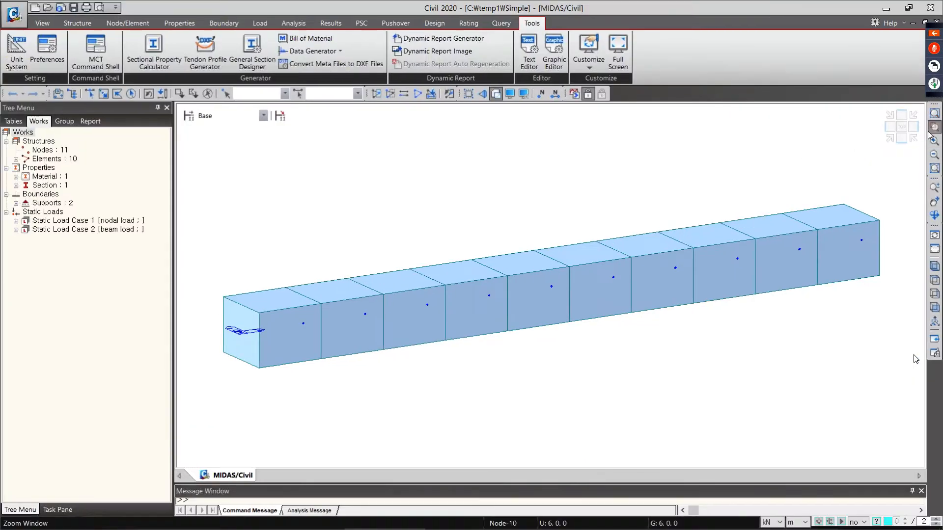
pyautogui.click(933, 128)
pyautogui.moveTo(487, 221); pyautogui.dragTo(609, 376)
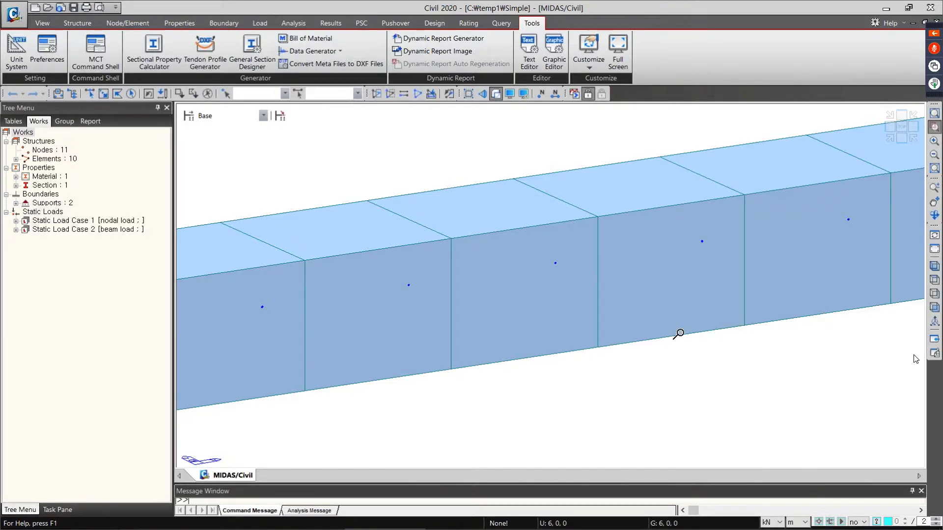
pyautogui.click(932, 269)
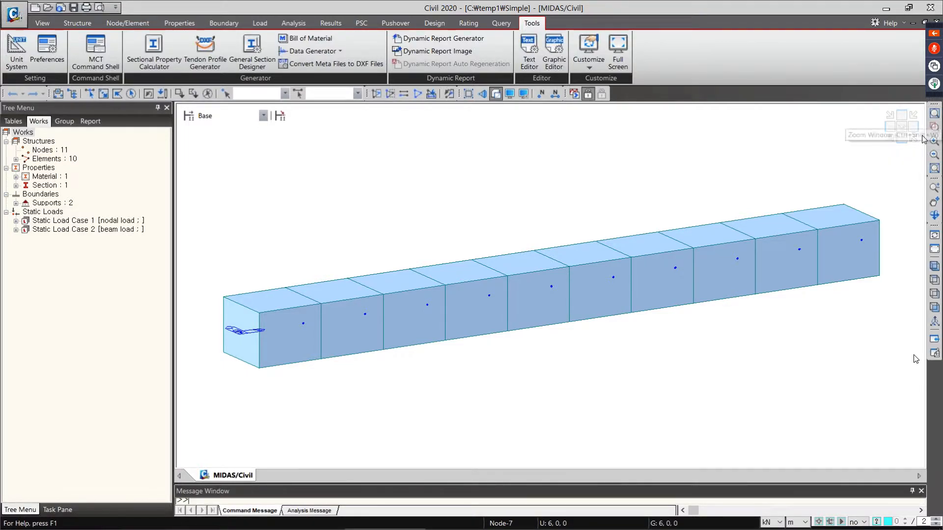
pyautogui.click(935, 127)
pyautogui.moveTo(608, 209); pyautogui.dragTo(740, 300)
pyautogui.click(739, 301)
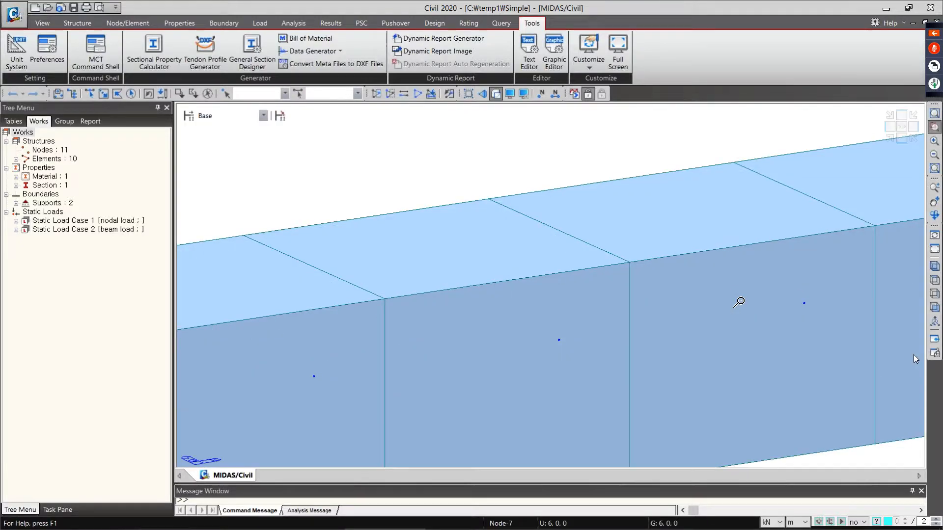
pyautogui.click(935, 114)
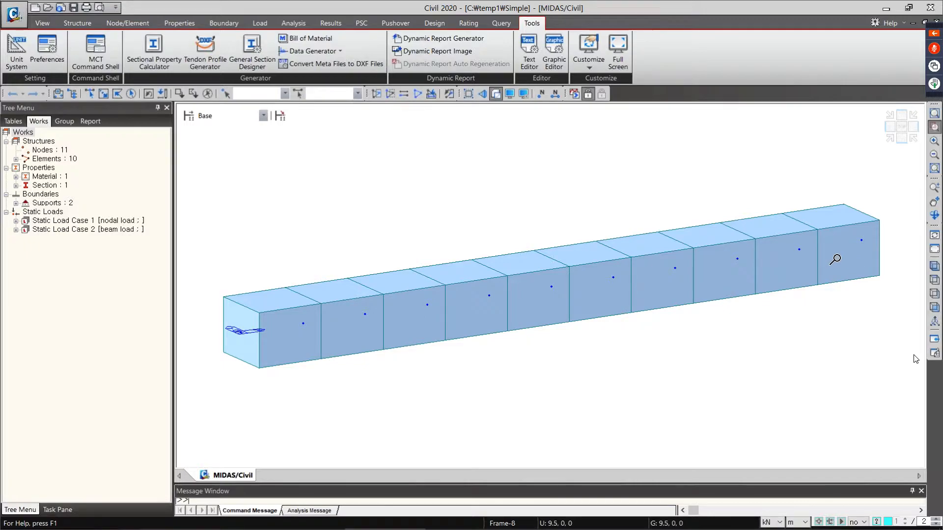
# - Enlarge and shrink the model display in steps with Zoom In and Zoom Out, and return to the isometric view
pyautogui.click(935, 142)
pyautogui.click(935, 155)
pyautogui.click(936, 155)
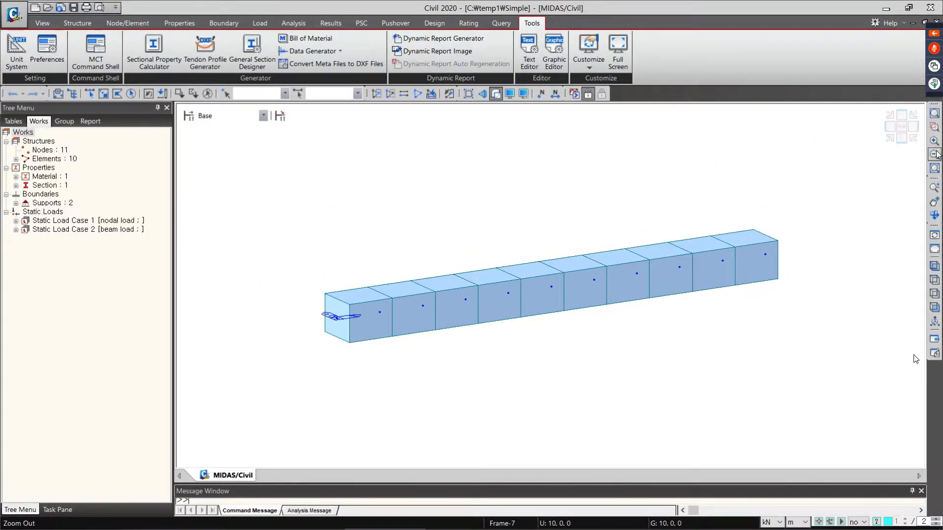
pyautogui.click(935, 156)
pyautogui.click(936, 143)
pyautogui.click(935, 142)
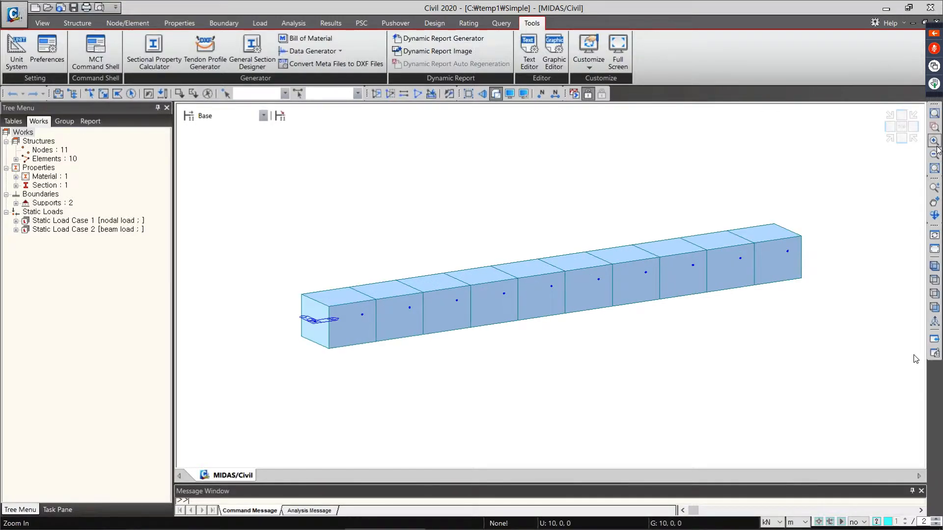
pyautogui.click(935, 142)
pyautogui.click(935, 156)
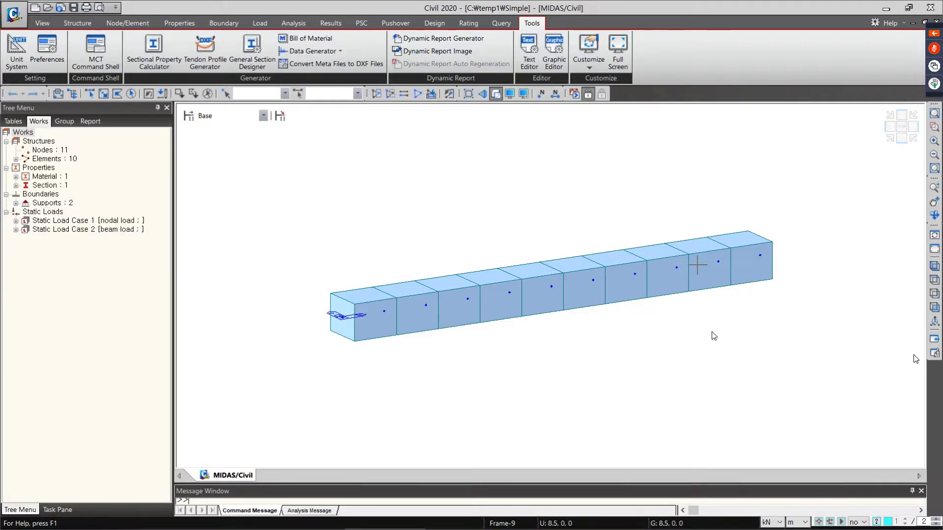
pyautogui.click(934, 268)
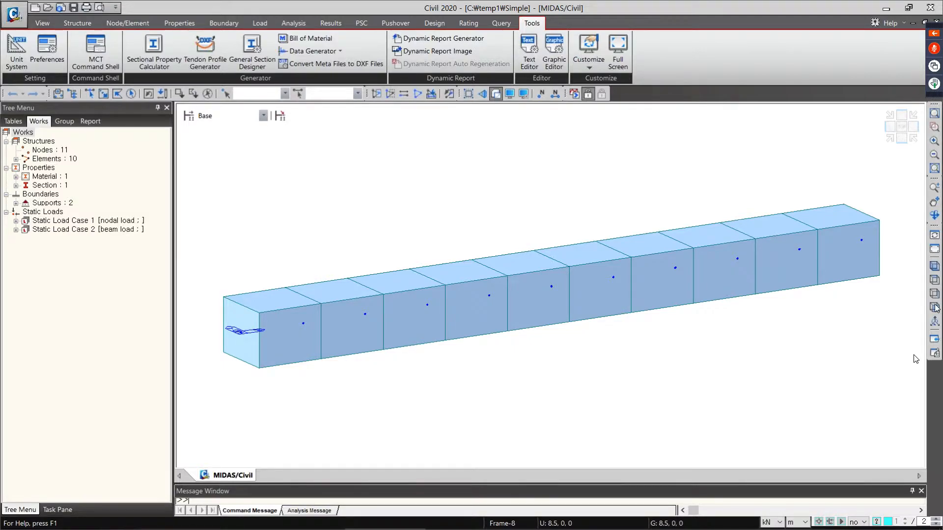
# - Look at the beam in the top, right and front views in turn
pyautogui.click(935, 280)
pyautogui.click(935, 294)
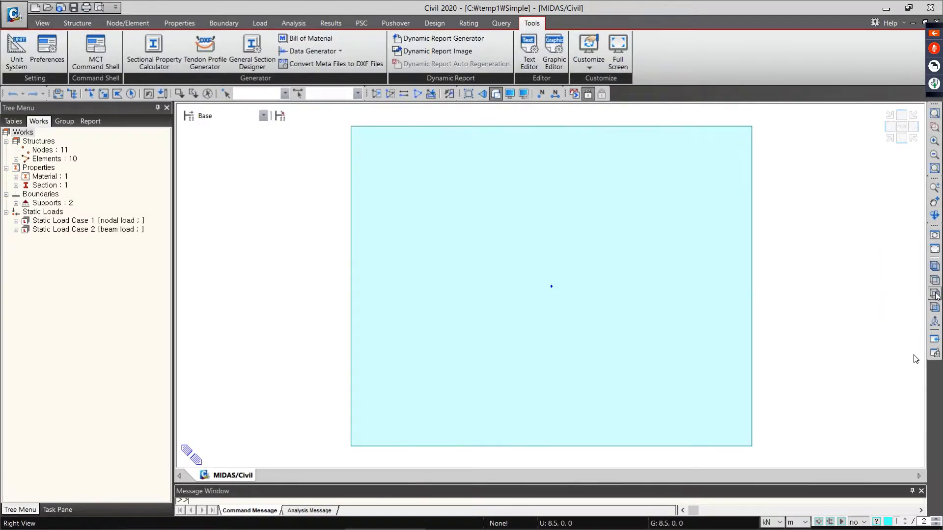
pyautogui.click(935, 308)
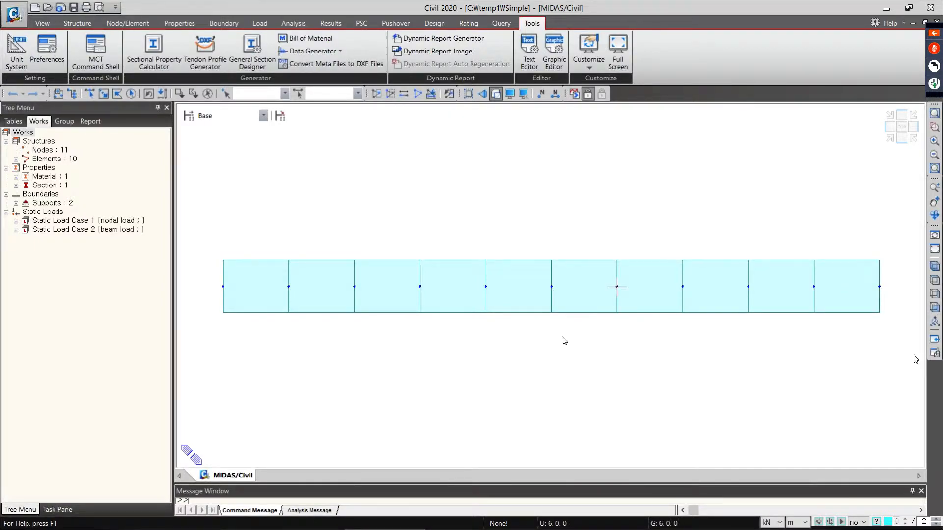
pyautogui.hotkey('alt', 'Tab')
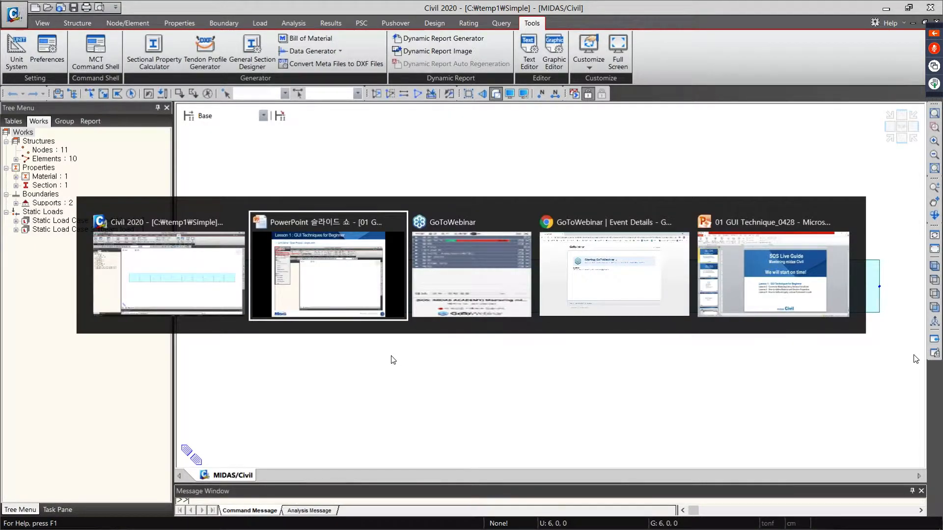
pyautogui.click(363, 283)
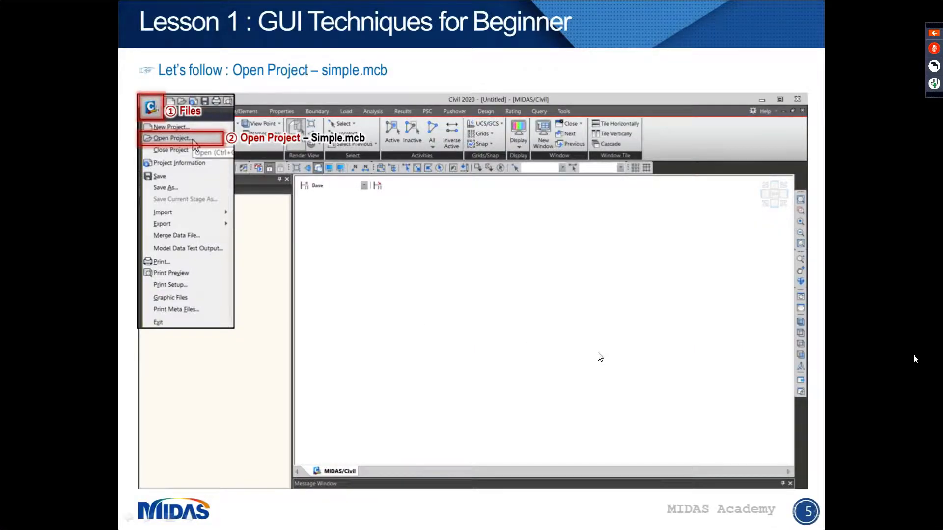
pyautogui.press('Right')
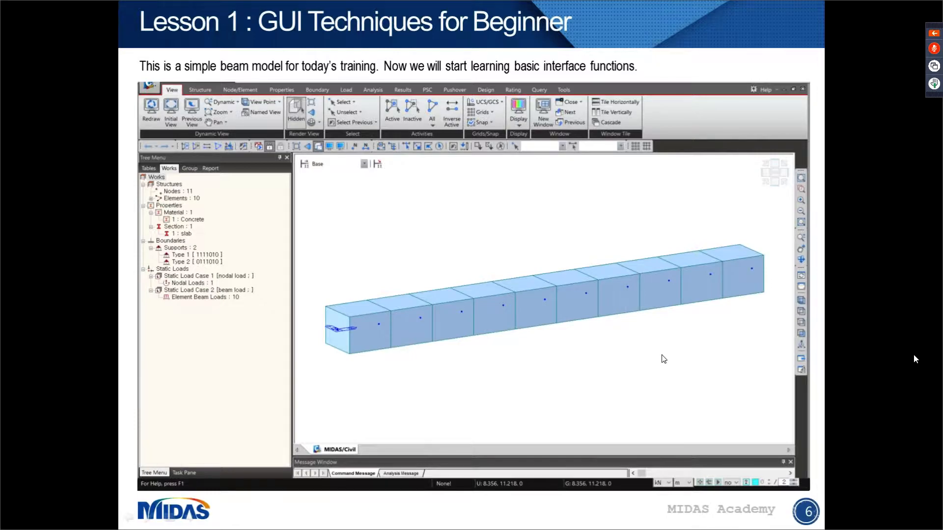
pyautogui.press('Right')
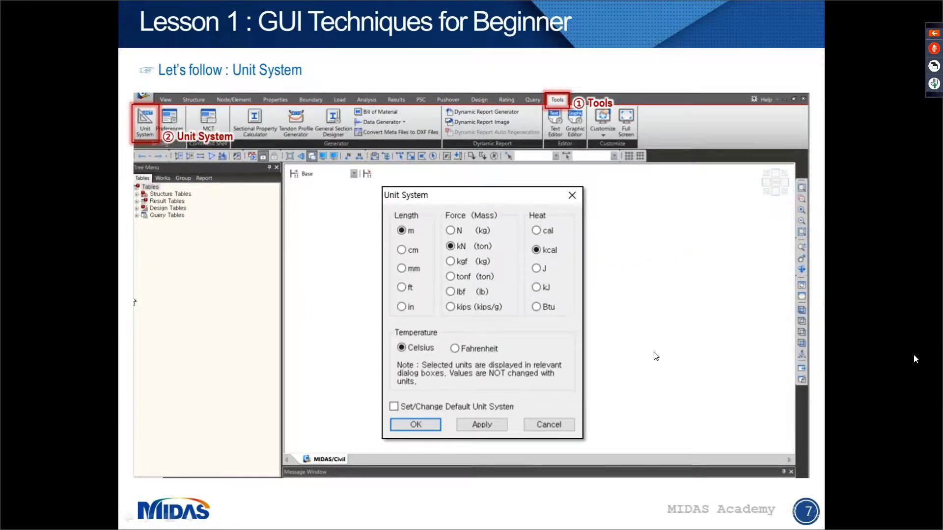
pyautogui.press('Right')
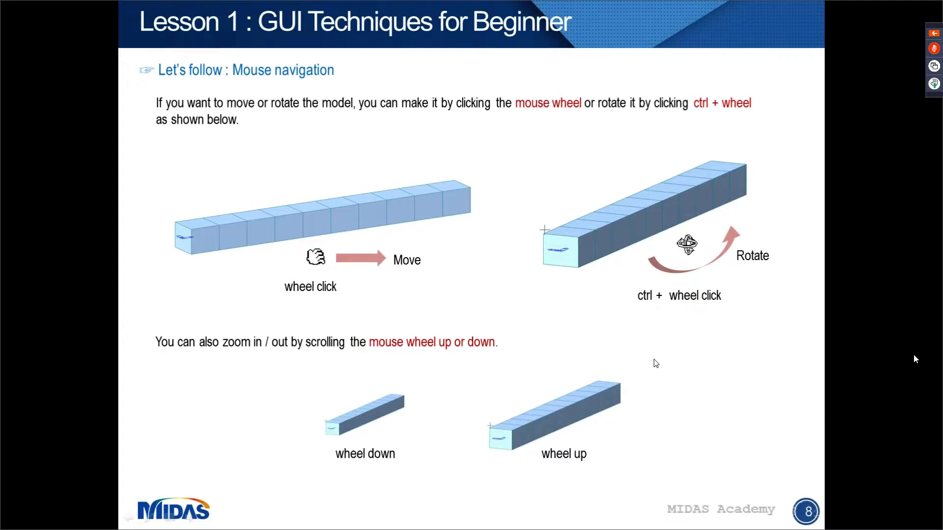
pyautogui.press('Right')
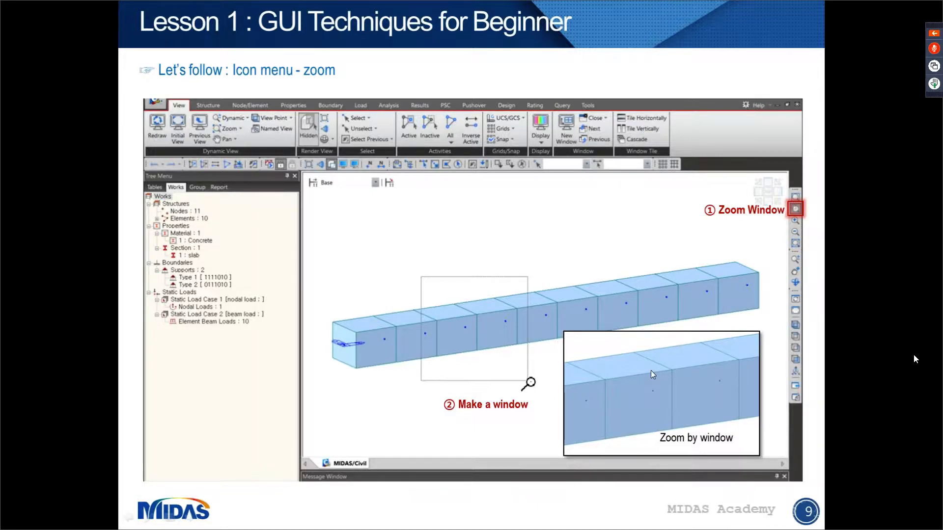
pyautogui.press('Right')
pyautogui.press('Right')
pyautogui.press('Right')
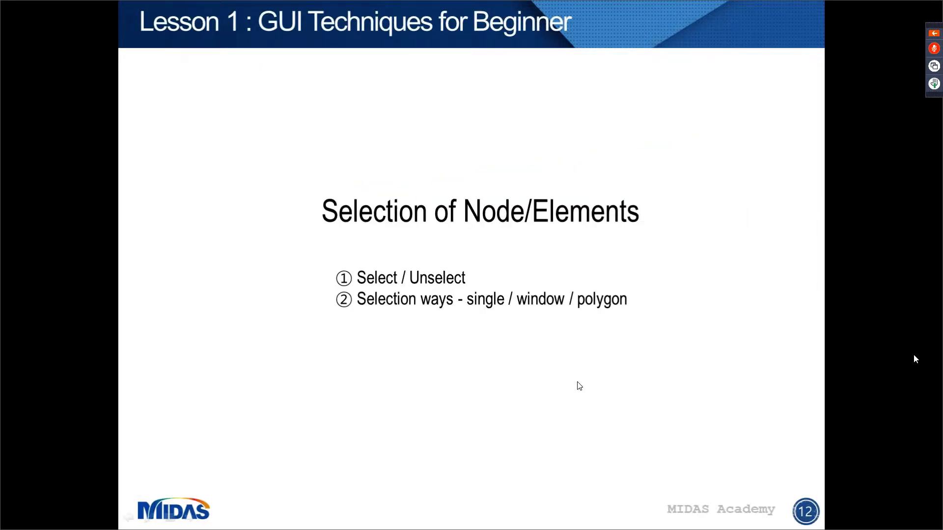
pyautogui.hotkey('alt', 'Tab')
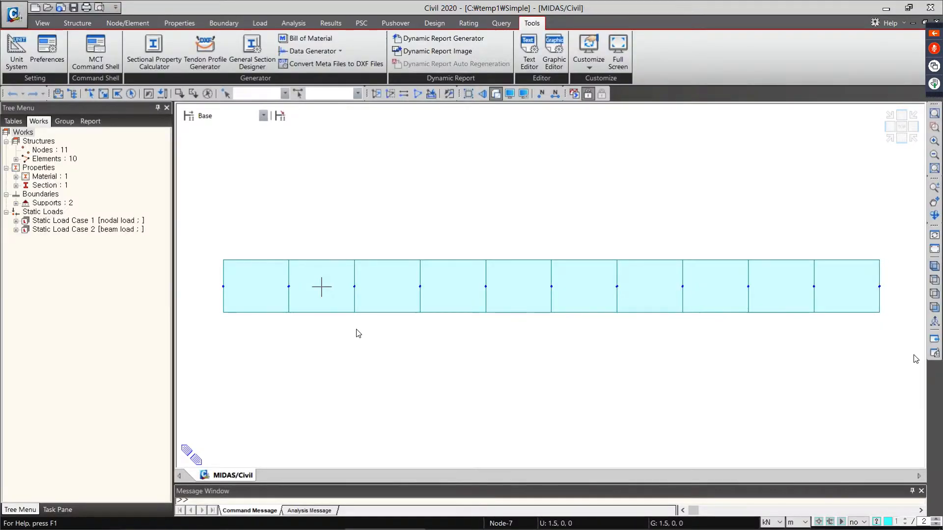
# - Return to the isometric view, select all nodes and elements of the beam, and unselect them all
pyautogui.click(934, 278)
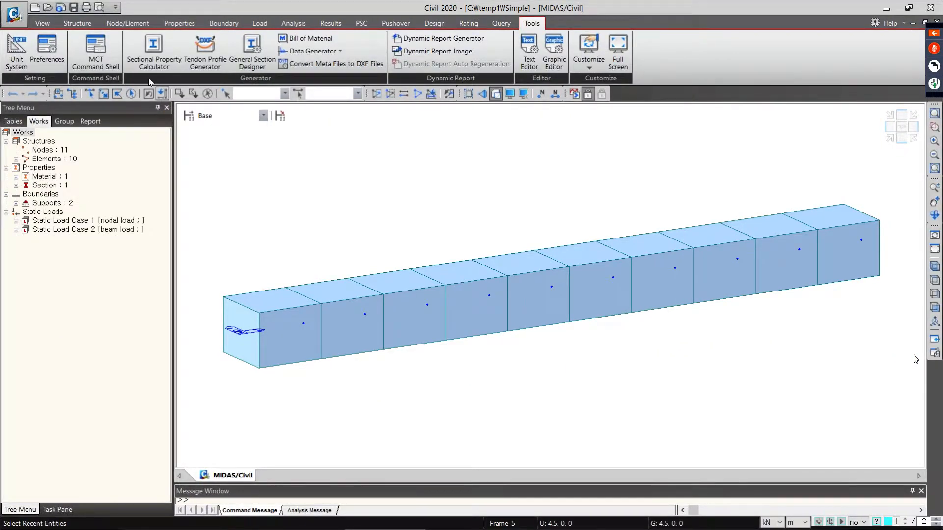
pyautogui.click(131, 94)
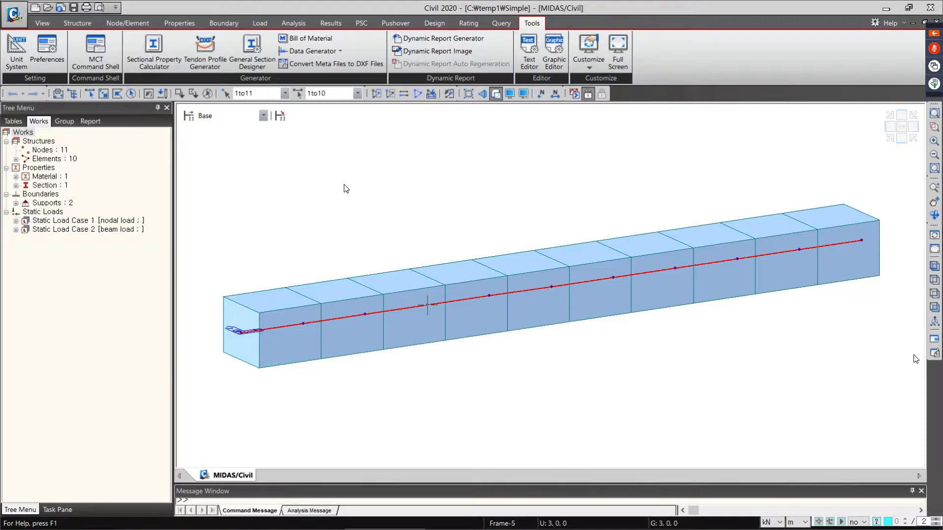
pyautogui.click(207, 94)
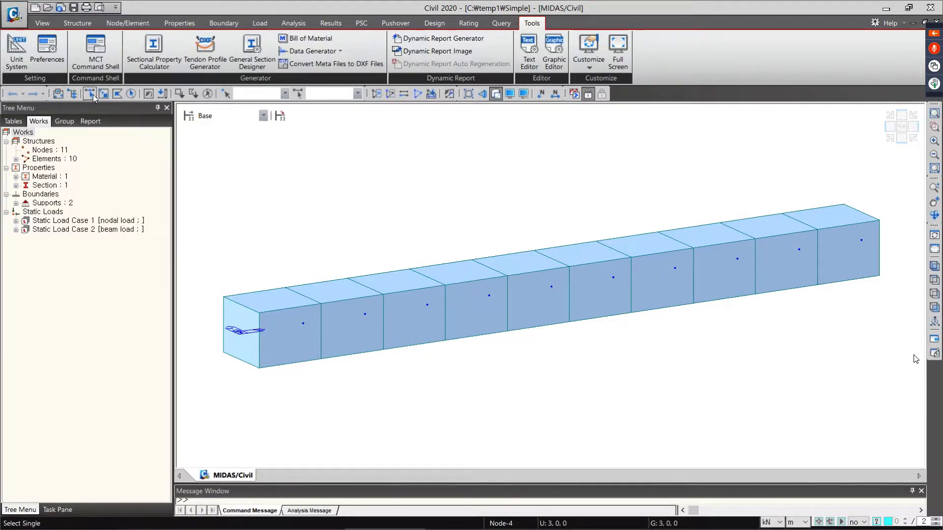
# - Select beam elements 2 to 5 with the Select Single tool
pyautogui.click(89, 93)
pyautogui.moveTo(348, 313)
pyautogui.mouseDown()
pyautogui.moveTo(428, 312)
pyautogui.moveTo(516, 293)
pyautogui.mouseUp()
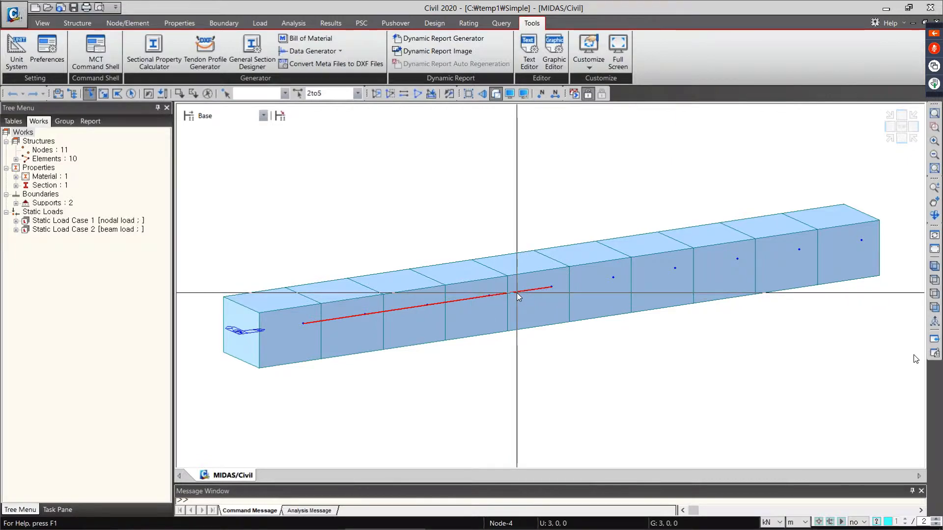
# - Clear the selection, select nodes 5 and 6 with elements 4 to 6 using a right-to-left window, and check their selected numbers
pyautogui.click(208, 94)
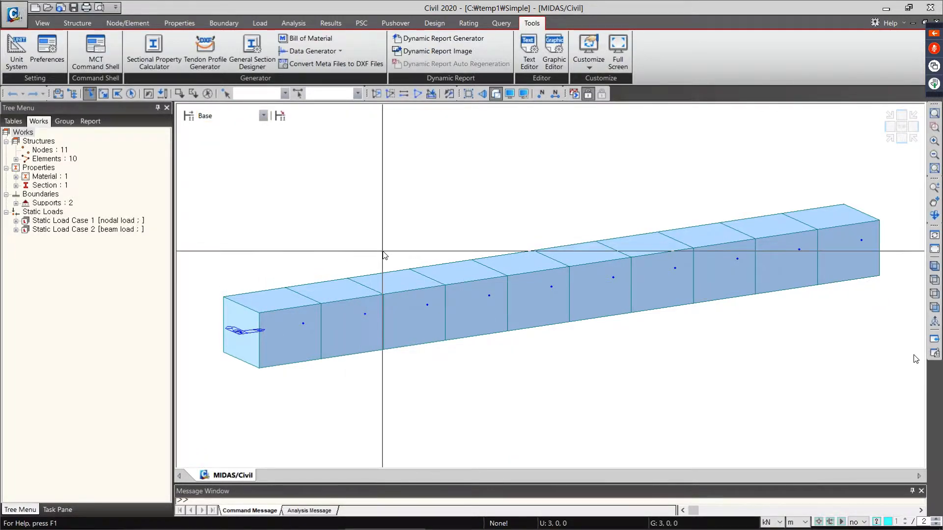
pyautogui.moveTo(558, 247); pyautogui.dragTo(484, 339)
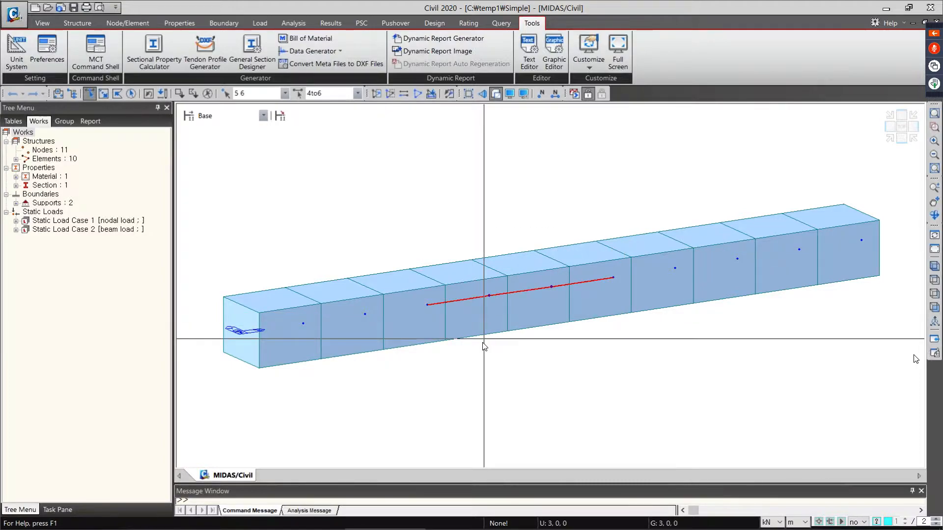
pyautogui.click(269, 96)
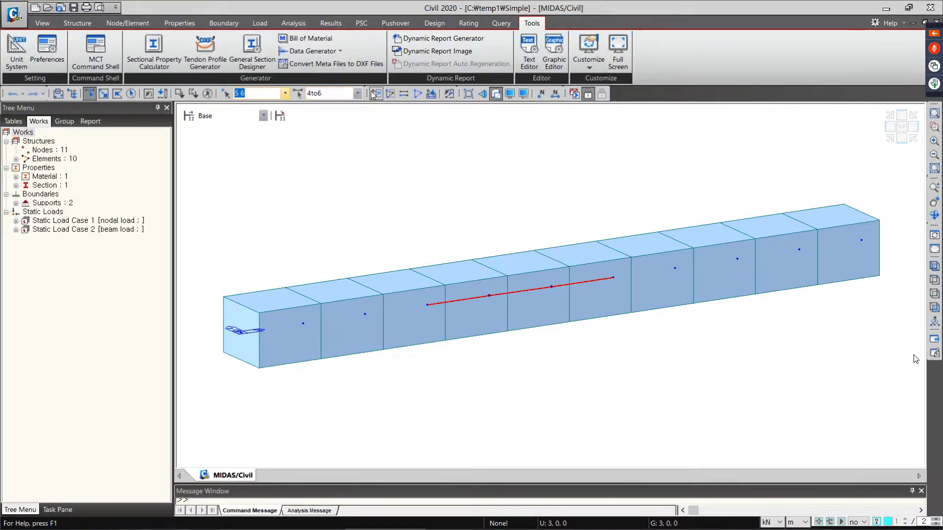
pyautogui.click(334, 94)
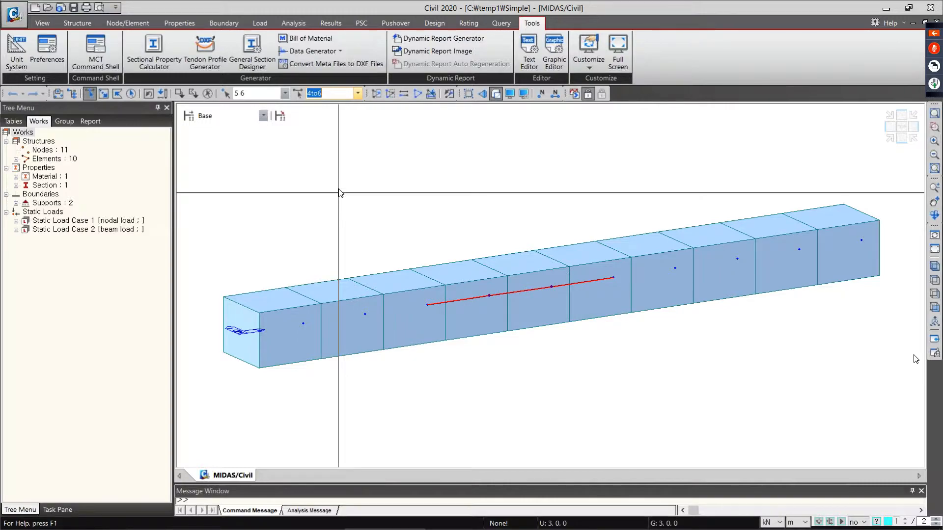
# - Unselect everything, bring back a selection of all nodes and elements with Select Previous, and unselect all
pyautogui.click(209, 94)
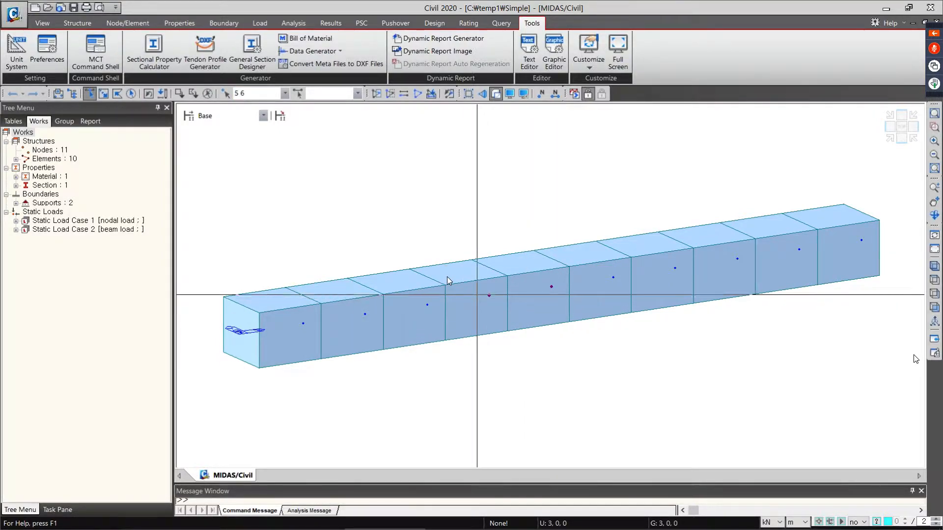
pyautogui.click(209, 95)
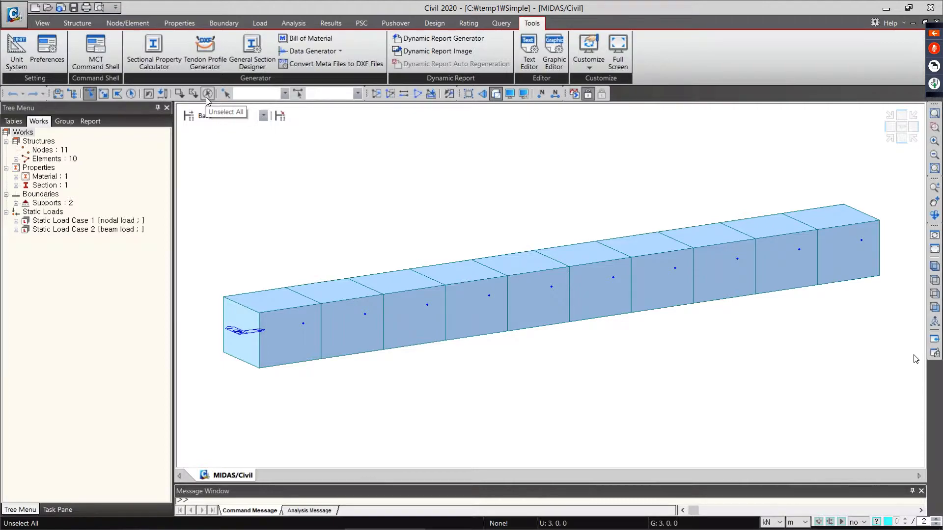
pyautogui.click(148, 93)
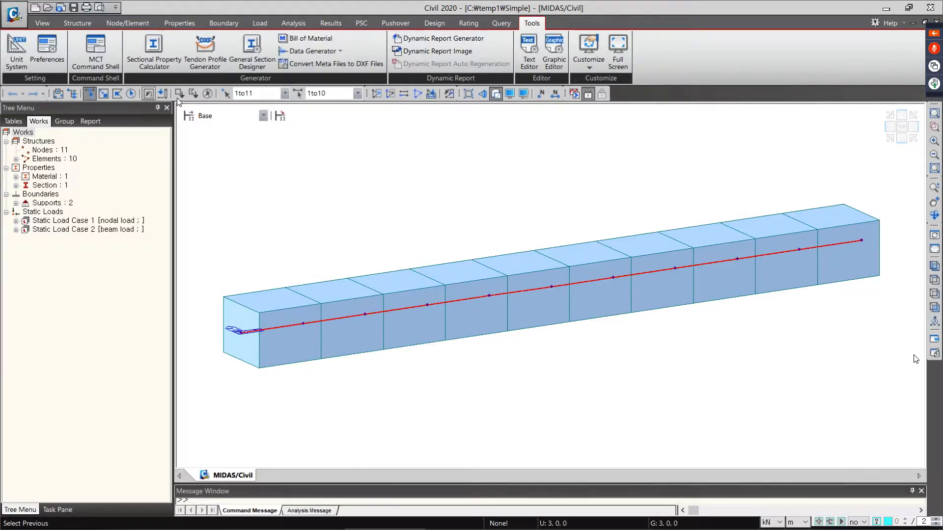
pyautogui.click(211, 95)
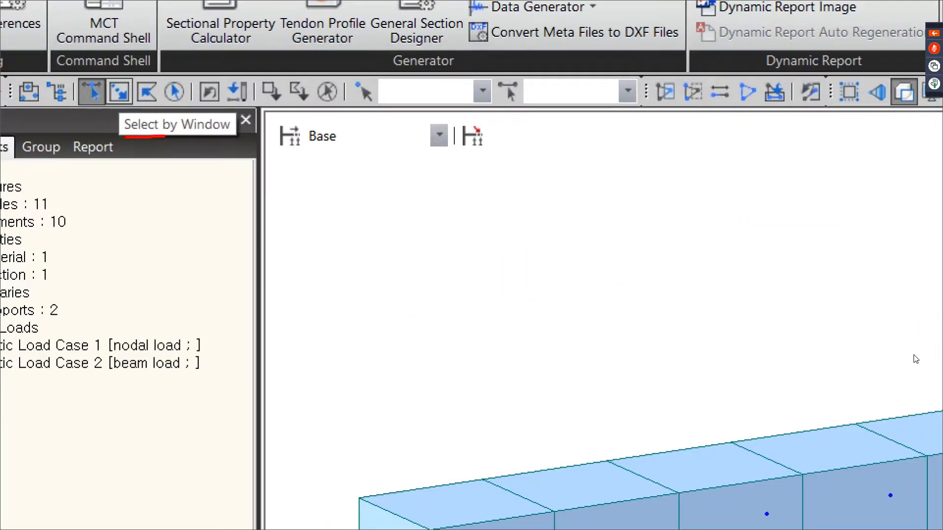
# - Use Select by Window from left to right to select nodes 4 to 7 and elements 4 to 6 in the front view
pyautogui.moveTo(165, 136); pyautogui.dragTo(229, 134)
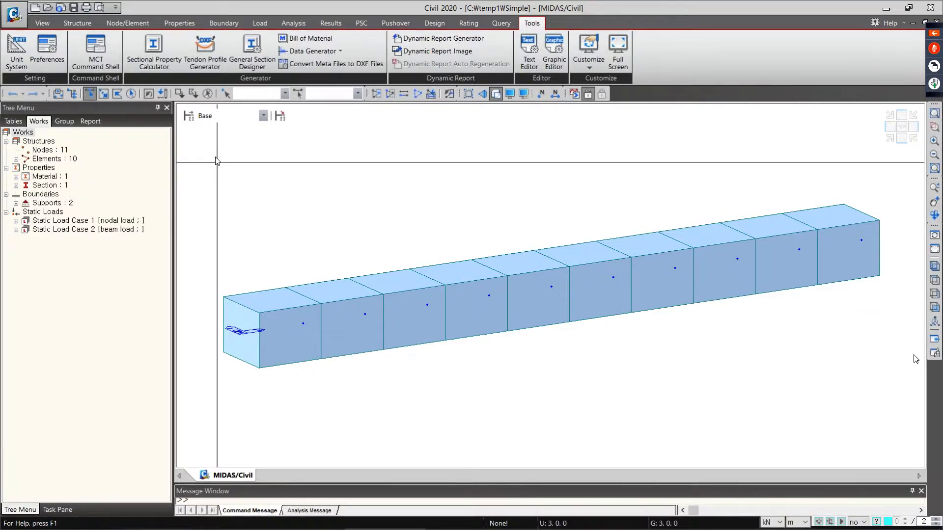
pyautogui.click(99, 97)
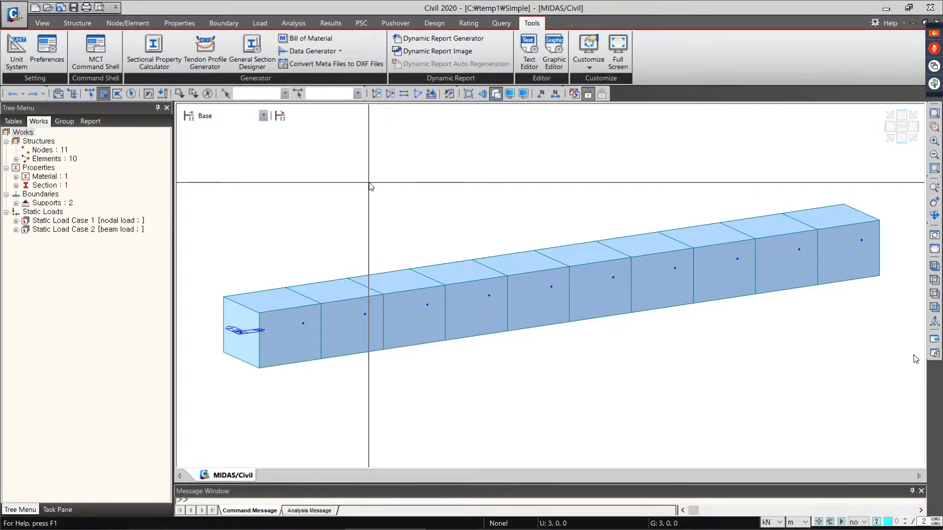
pyautogui.moveTo(369, 183); pyautogui.dragTo(654, 391)
pyautogui.click(935, 308)
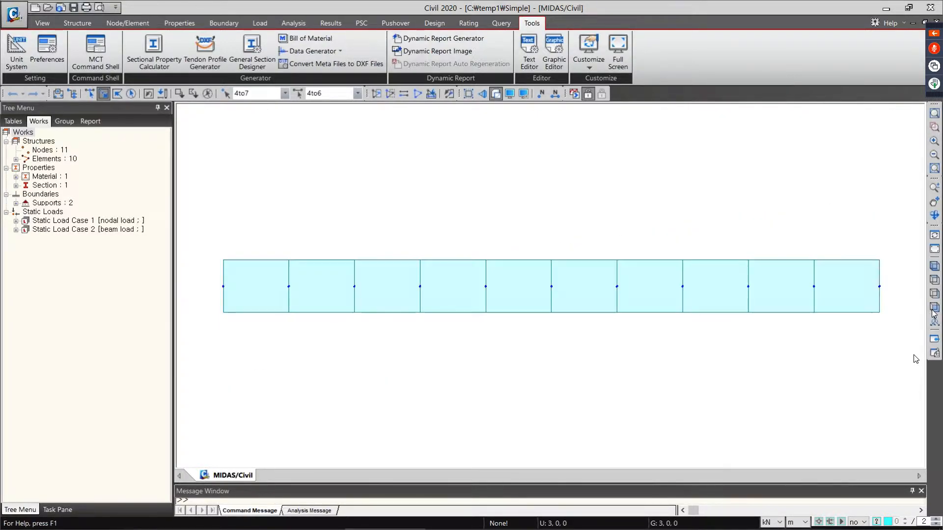
pyautogui.moveTo(399, 219); pyautogui.dragTo(646, 367)
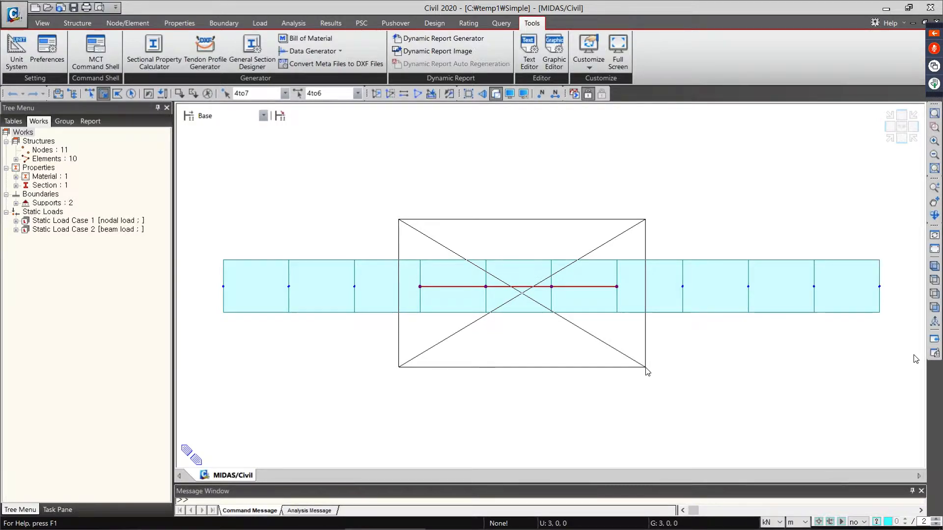
# - Clear the selection and draw a right-to-left window across the beam to select nodes 4 to 7 and elements 3 to 7
pyautogui.click(208, 94)
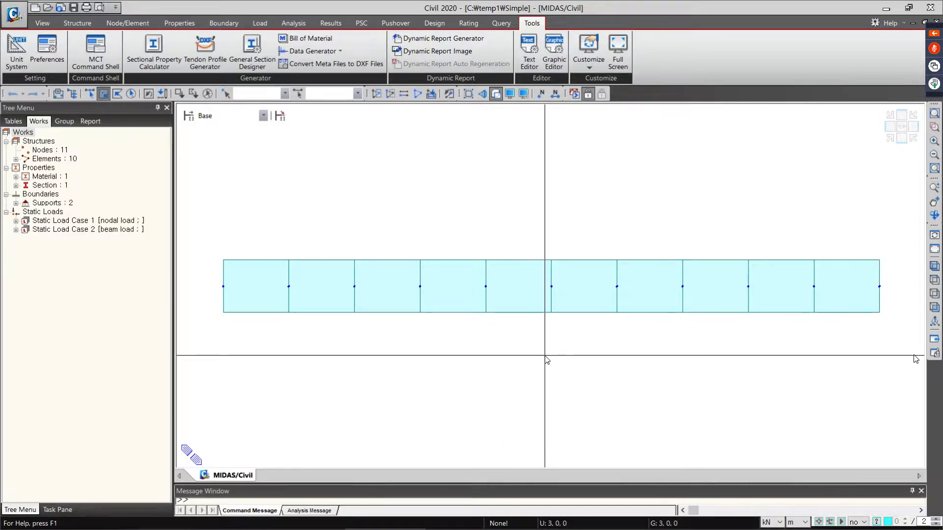
pyautogui.moveTo(650, 163); pyautogui.dragTo(380, 394)
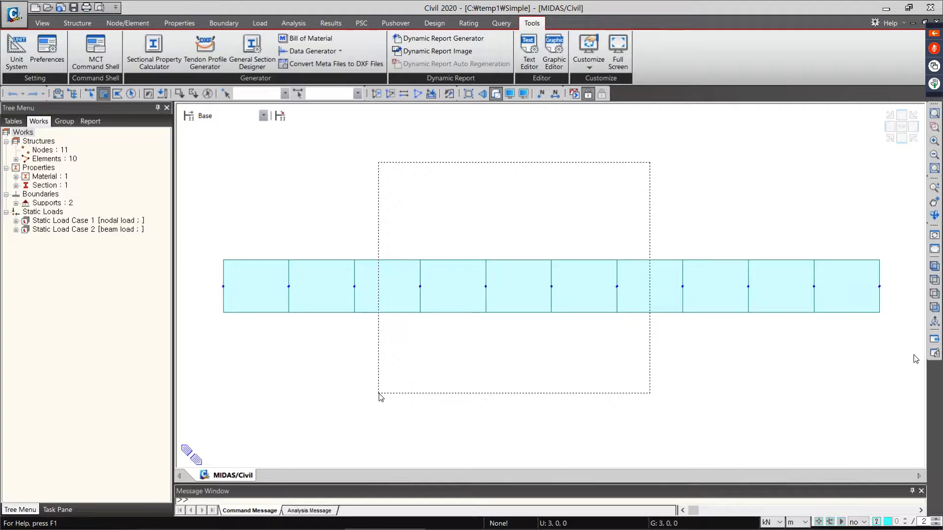
pyautogui.moveTo(379, 393); pyautogui.dragTo(381, 395)
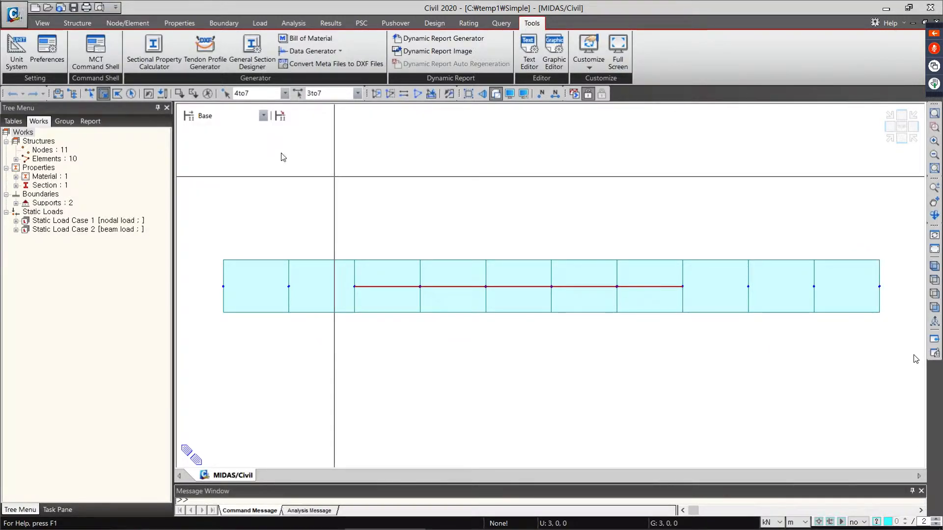
# - Clear the selection and draw a selection polygon around the beam that picks nodes 4, 5, 8 and 9 and elements 4 and 8
pyautogui.click(207, 94)
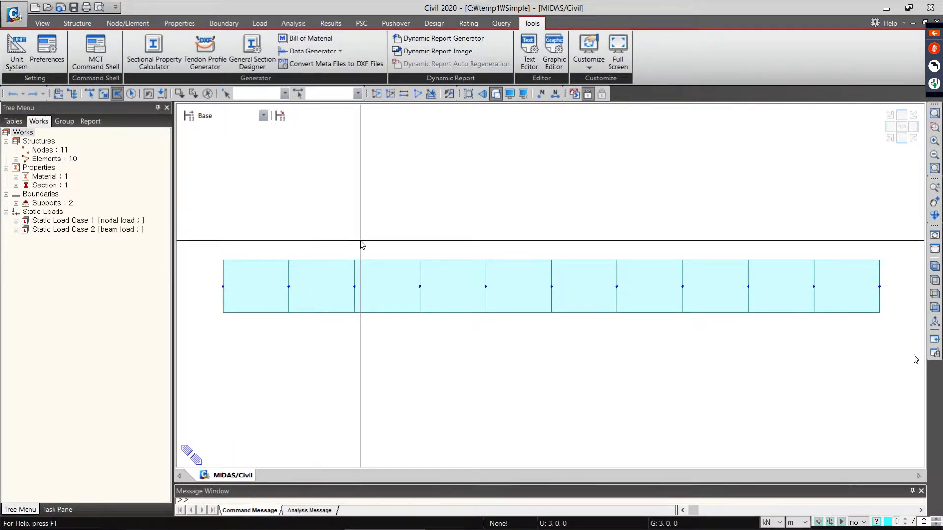
pyautogui.click(375, 200)
pyautogui.click(387, 379)
pyautogui.click(527, 376)
pyautogui.click(526, 213)
pyautogui.click(656, 212)
pyautogui.click(662, 383)
pyautogui.click(784, 381)
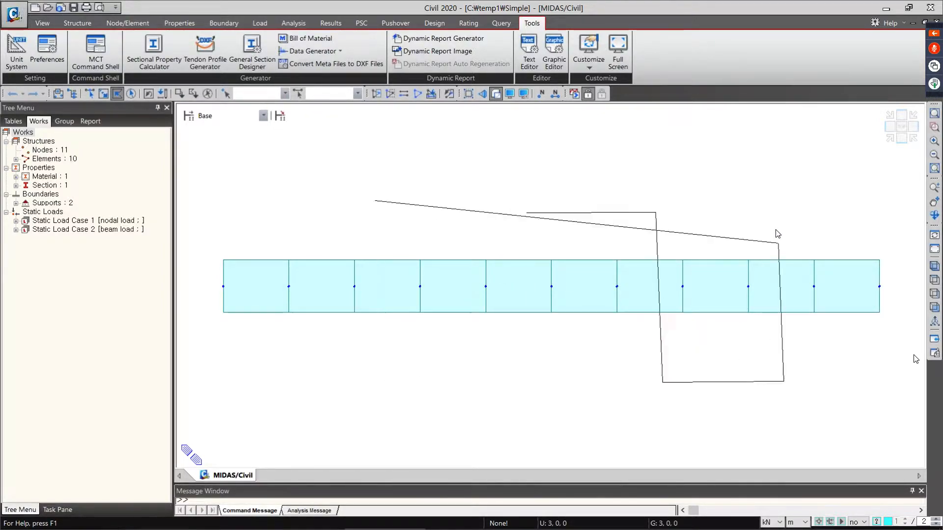
pyautogui.doubleClick(782, 168)
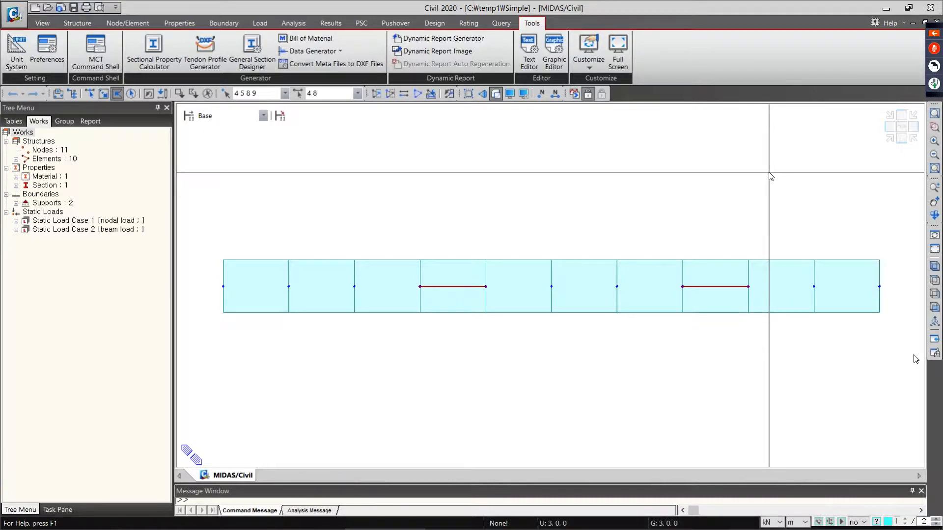
# - Unselect everything and look through the available Select and Unselect methods
pyautogui.click(207, 95)
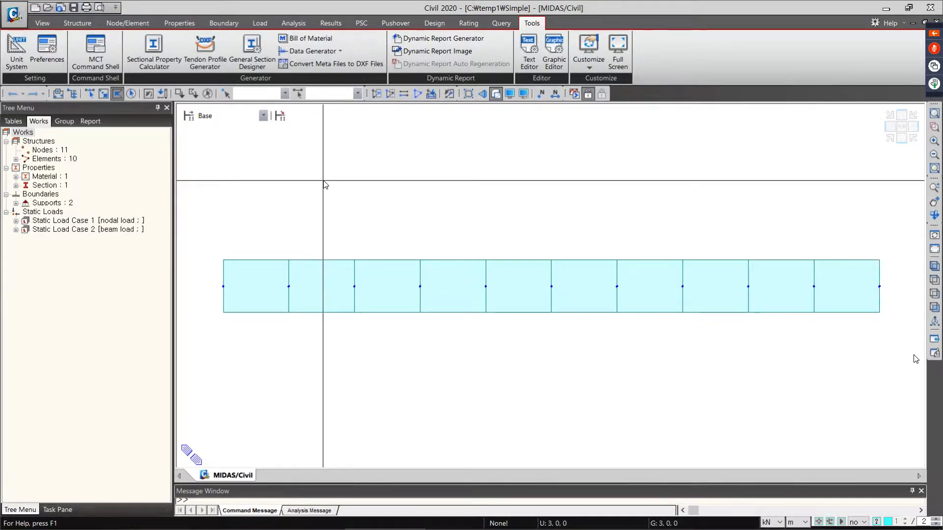
pyautogui.click(43, 23)
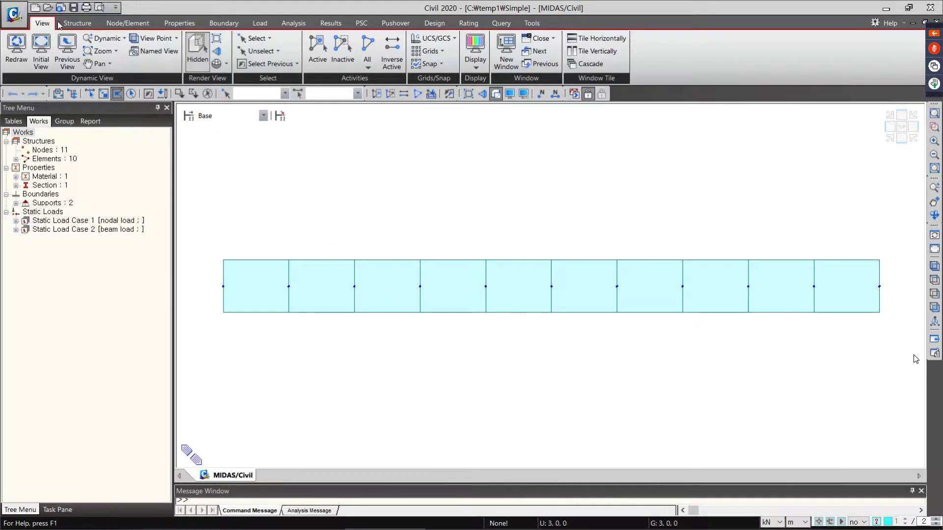
pyautogui.click(271, 39)
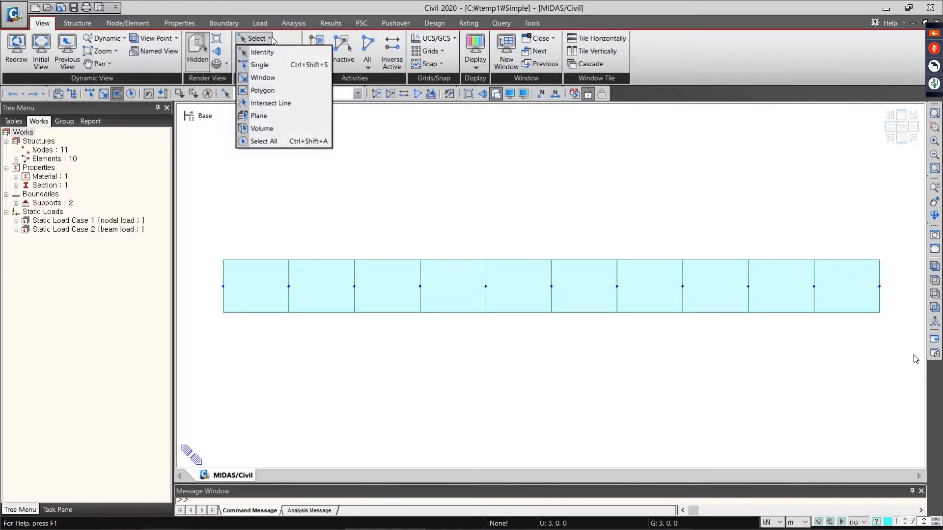
pyautogui.click(271, 39)
pyautogui.click(278, 51)
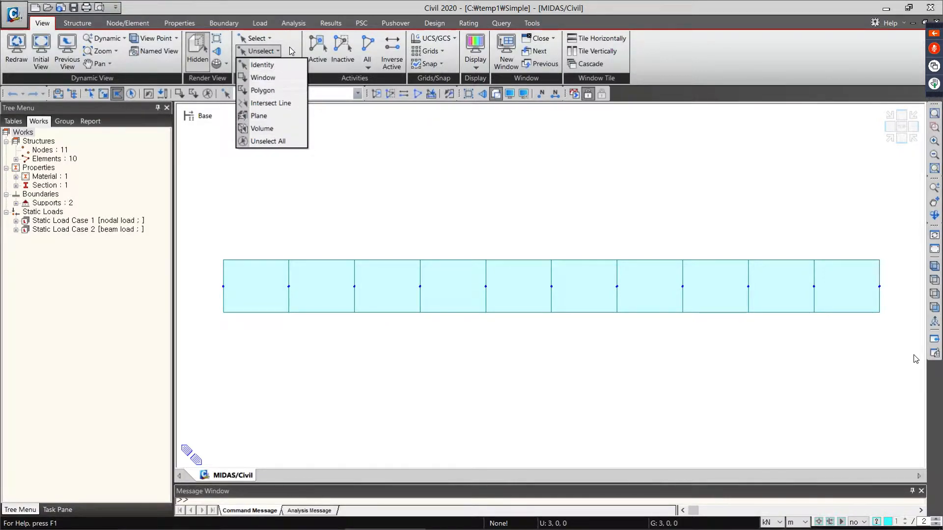
pyautogui.click(290, 46)
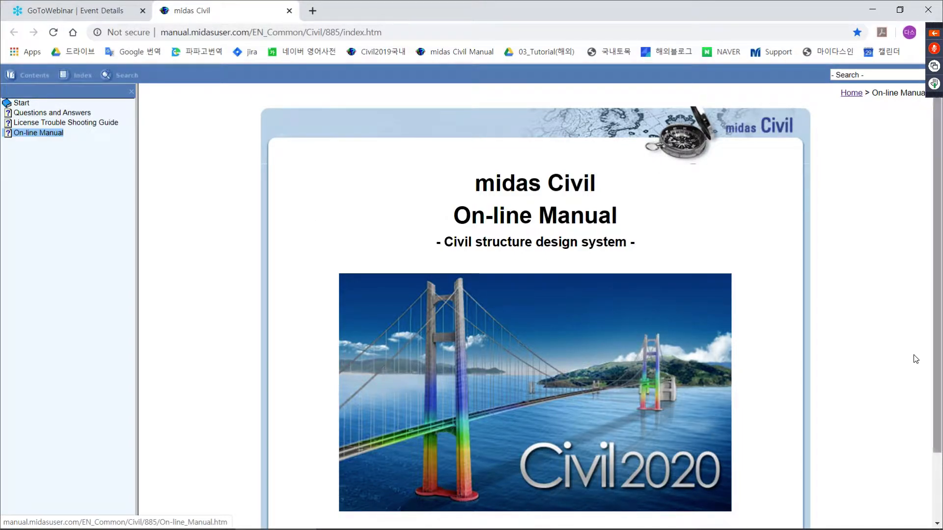
# - Switch to the midas Civil On-line Manual, search for "select", open the Select topic and look over its selection methods
pyautogui.click(865, 74)
pyautogui.write('select')
pyautogui.press('Return')
pyautogui.click(16, 208)
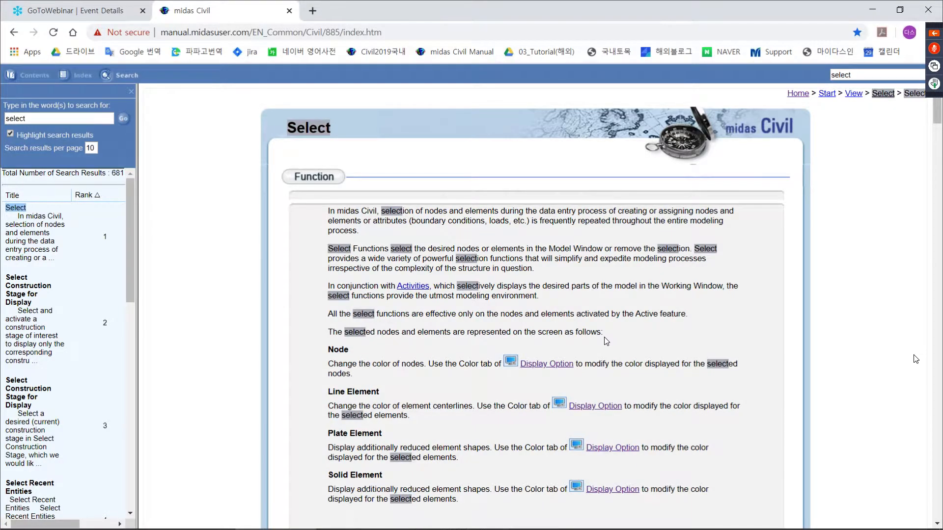
pyautogui.scroll(-20, 607, 341)
pyautogui.scroll(-15, 587, 329)
pyautogui.scroll(15, 916, 359)
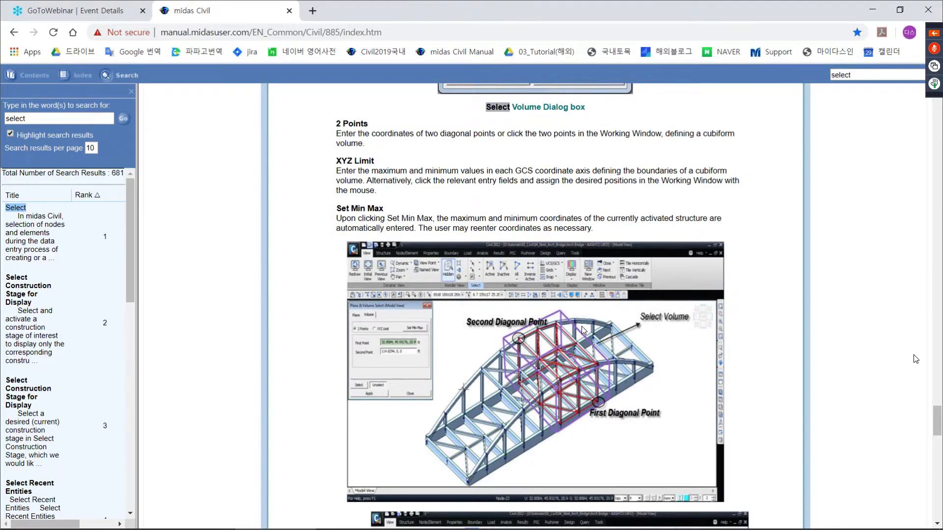
pyautogui.scroll(10, 916, 359)
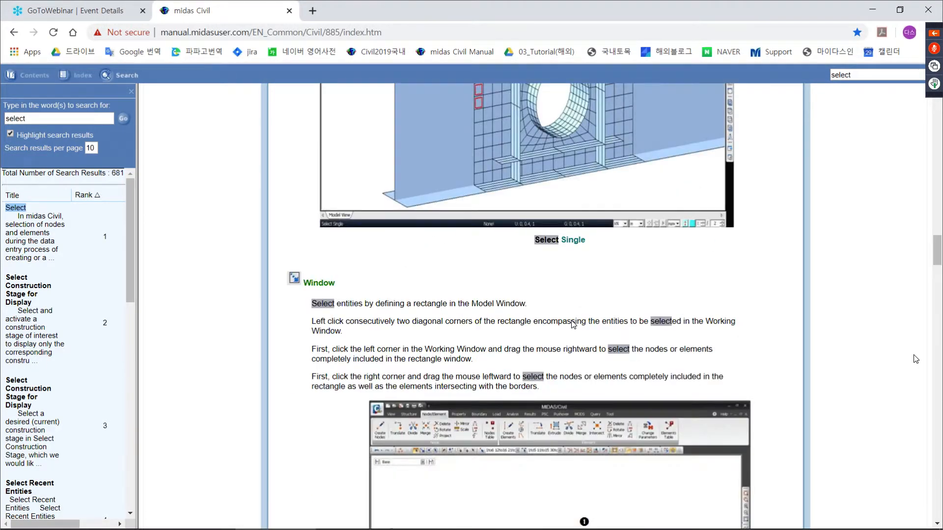
# - Return to midas Civil, select nodes 5 and 6 with elements 4 to 6 by window, and activate only the selected part
pyautogui.click(873, 12)
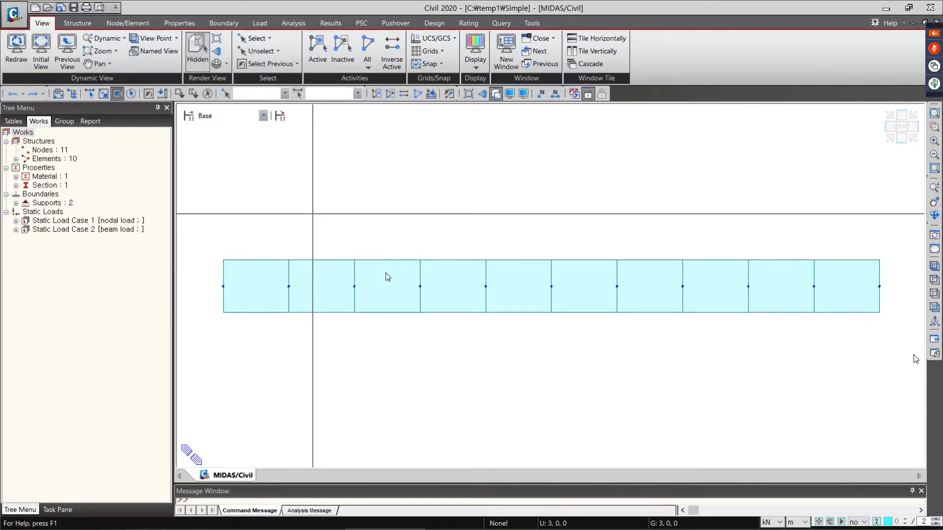
pyautogui.click(104, 94)
pyautogui.moveTo(615, 231); pyautogui.dragTo(476, 333)
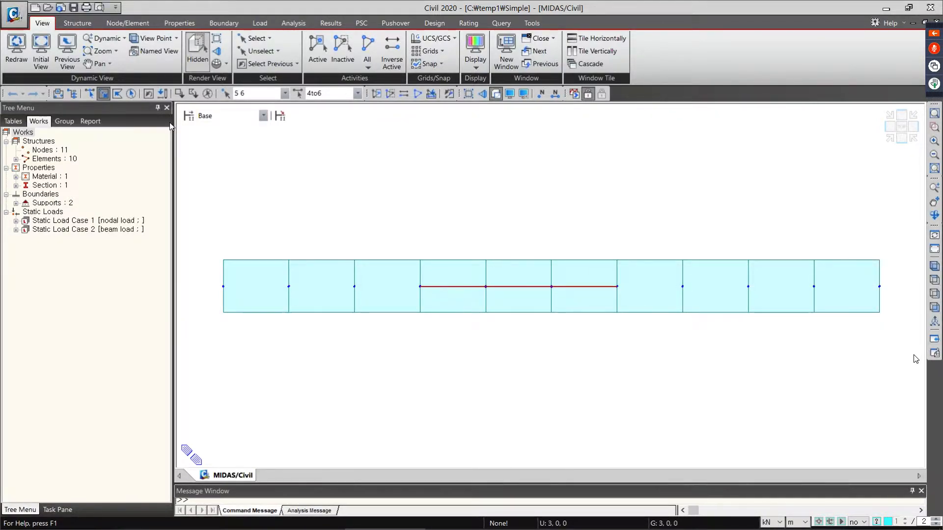
pyautogui.click(377, 93)
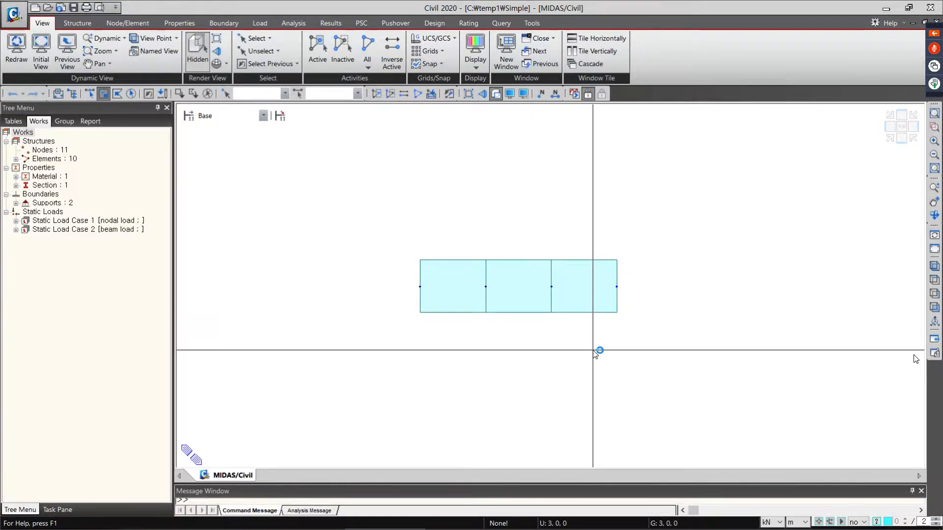
# - Activate the whole beam again, then window-select elements 4 to 6 and inactivate them
pyautogui.click(415, 98)
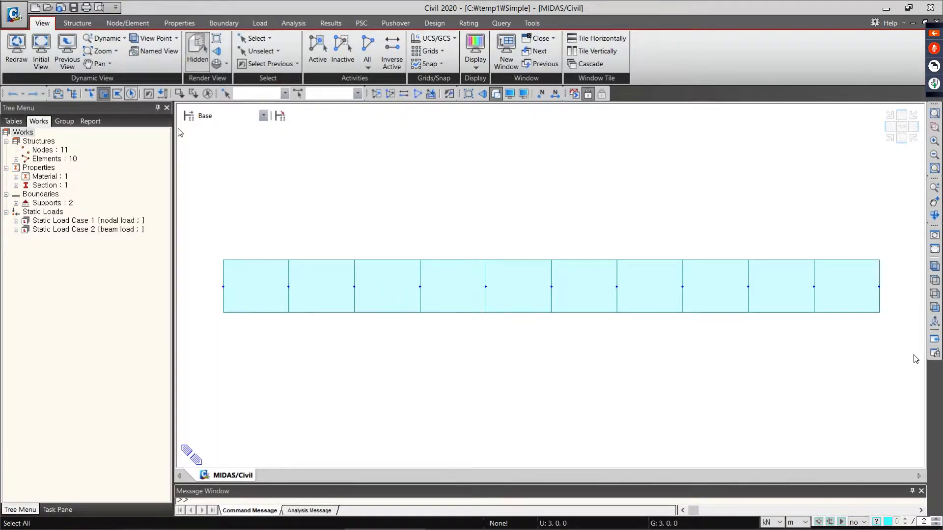
pyautogui.moveTo(600, 261); pyautogui.dragTo(458, 360)
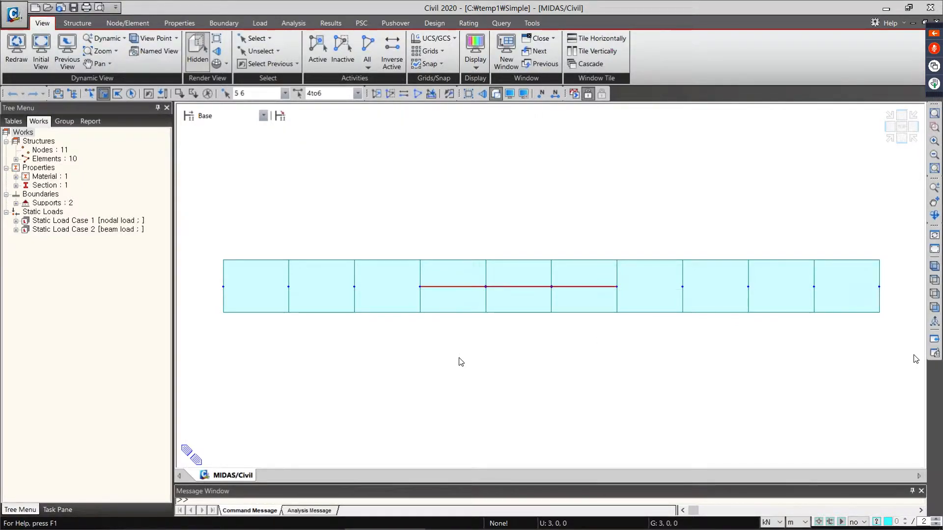
pyautogui.click(391, 94)
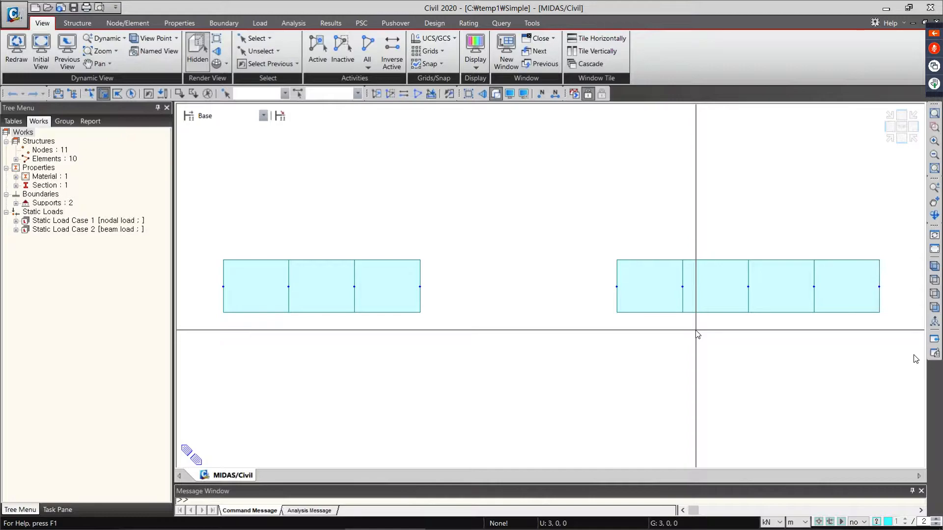
# - Swap the active and inactive parts of the beam several times with Inverse Active, then activate the whole model
pyautogui.click(403, 94)
pyautogui.click(403, 94)
pyautogui.click(403, 94)
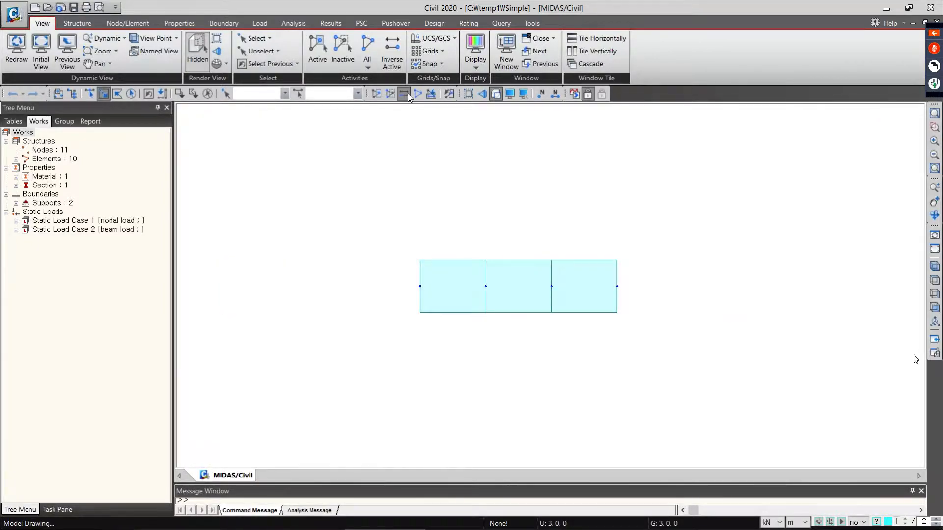
pyautogui.click(408, 94)
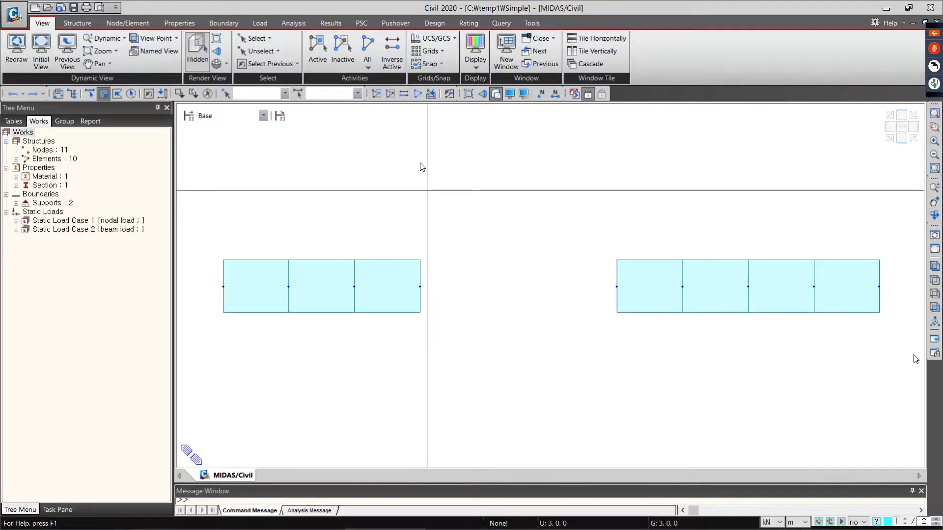
pyautogui.click(417, 94)
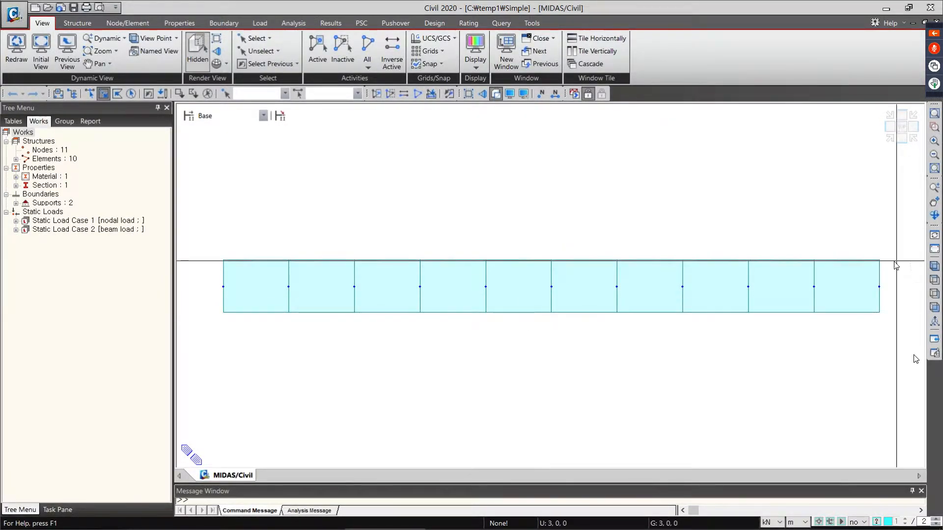
# - Show the beam in isometric view with hidden-surface rendering off, and review the properties of the girder section
pyautogui.click(935, 266)
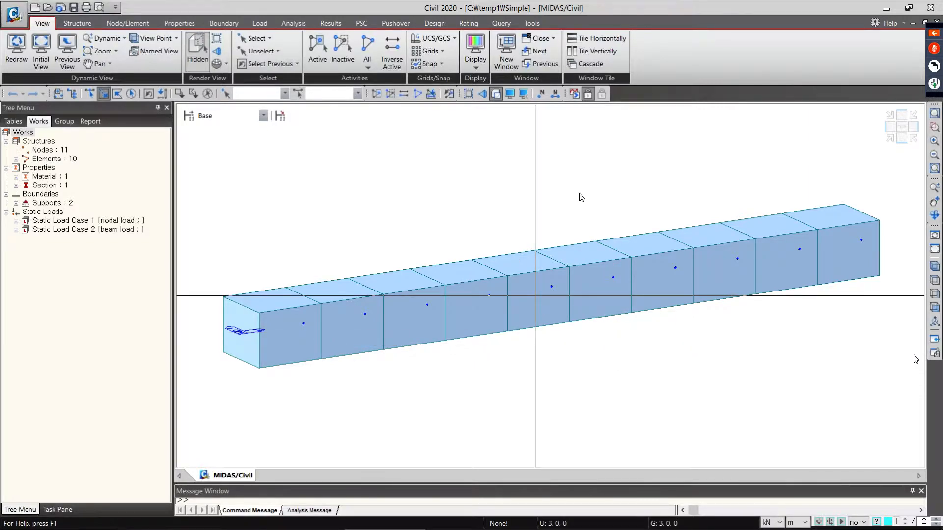
pyautogui.hotkey('ctrl', 'h')
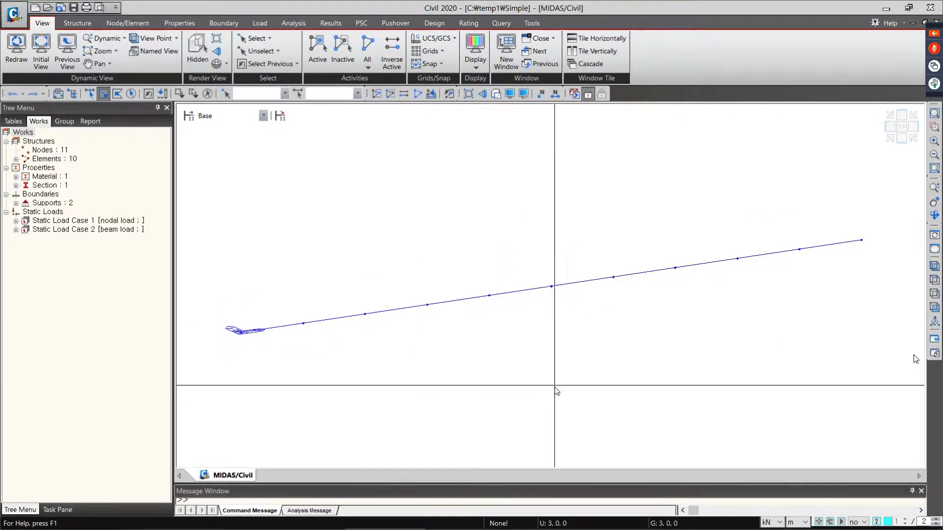
pyautogui.click(16, 185)
pyautogui.click(56, 194)
pyautogui.rightClick(63, 194)
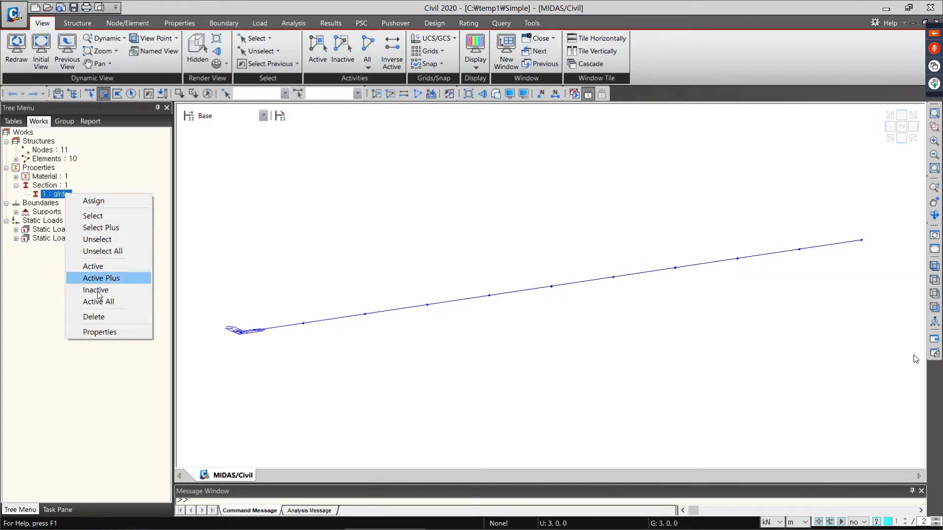
pyautogui.click(99, 332)
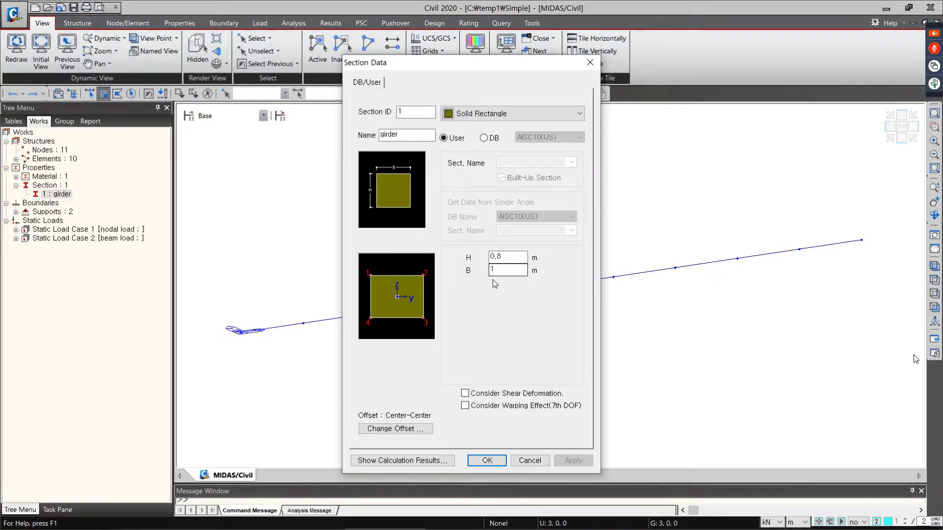
pyautogui.click(530, 460)
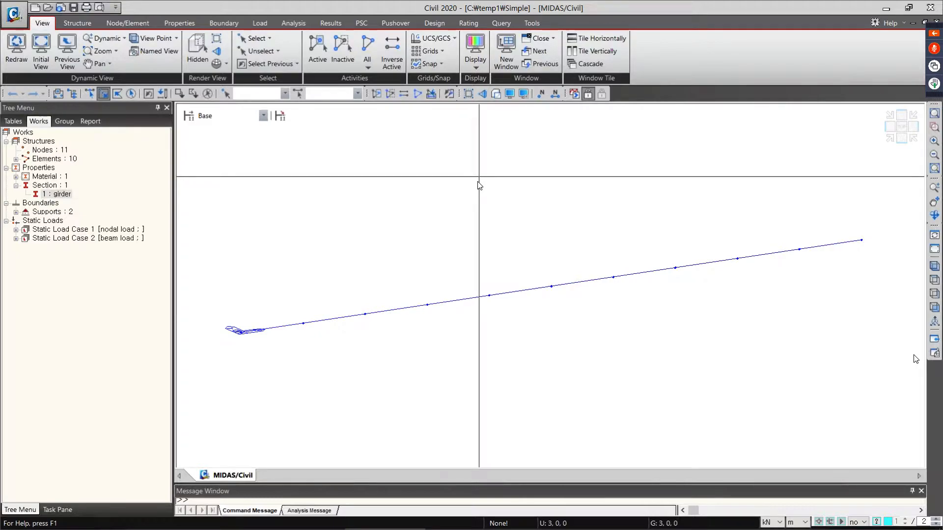
# - Turn hidden-surface rendering back on, and toggle the Shrink display of the elements on and off twice
pyautogui.click(498, 96)
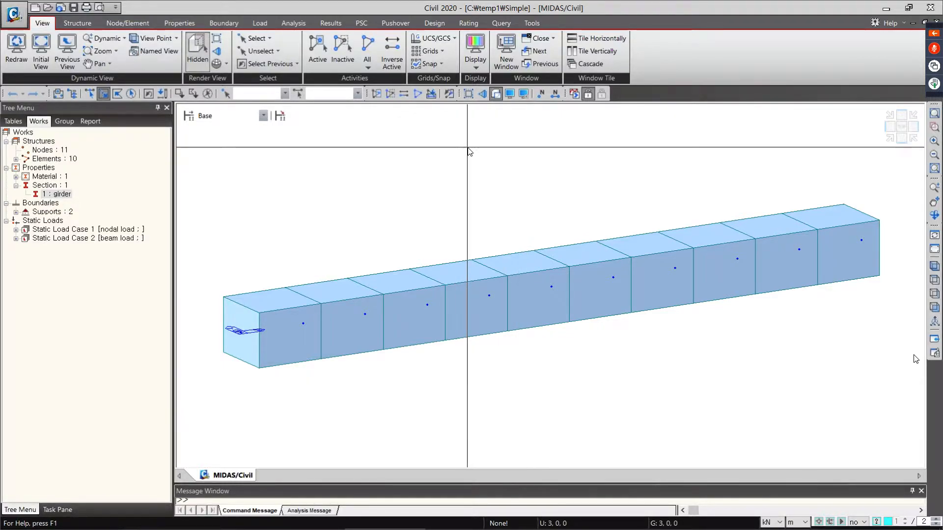
pyautogui.click(469, 95)
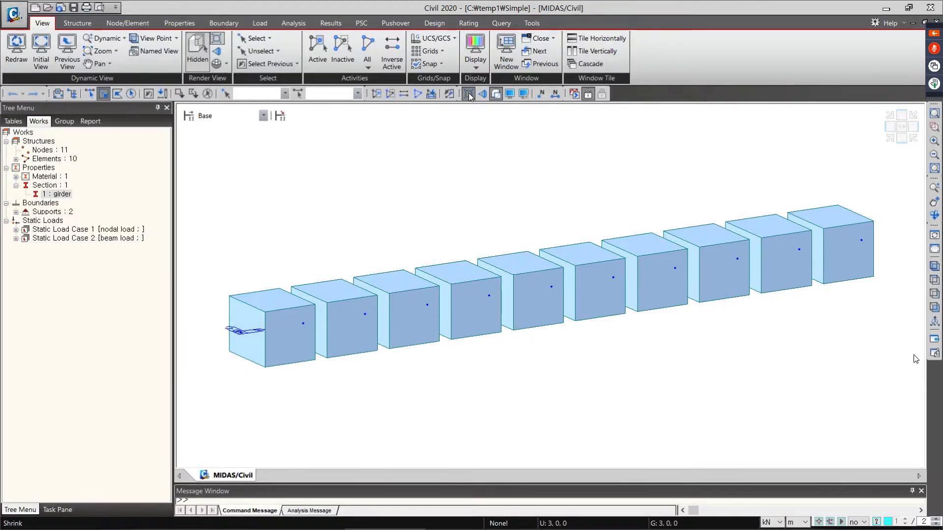
pyautogui.click(217, 39)
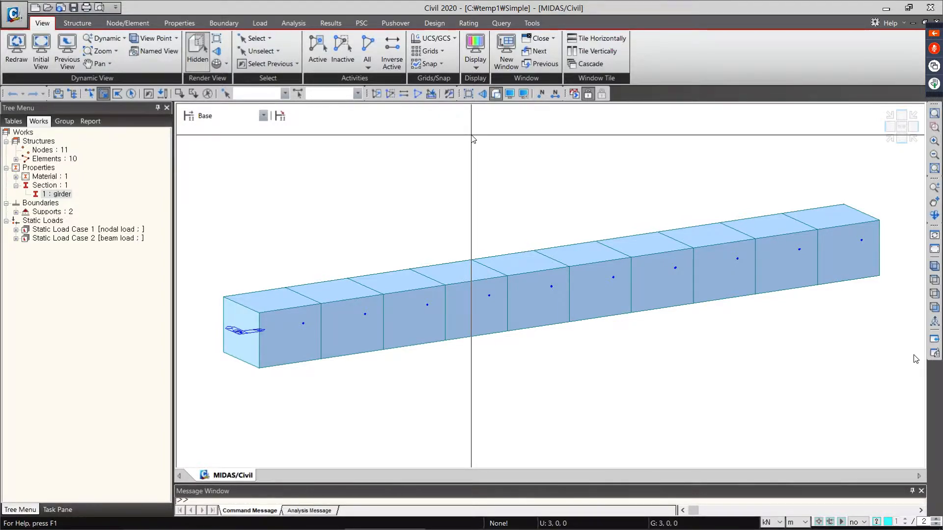
pyautogui.click(468, 93)
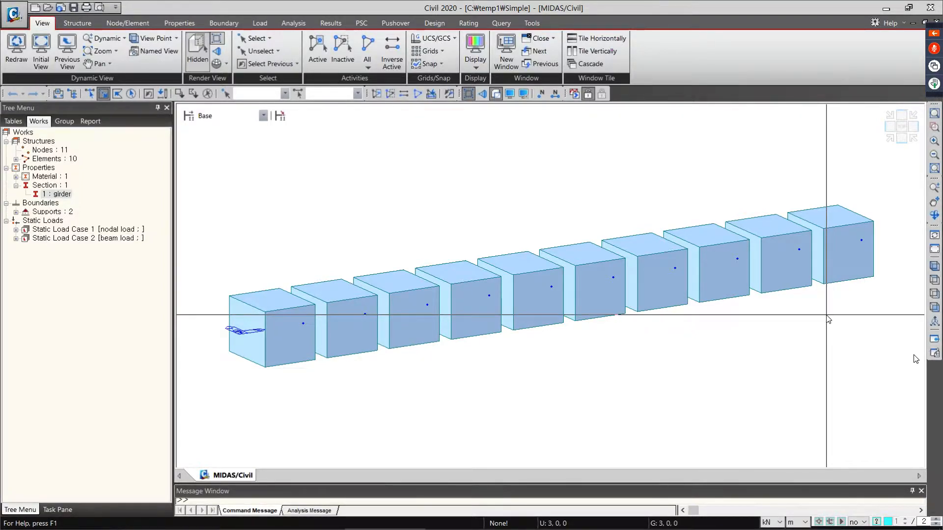
pyautogui.click(469, 93)
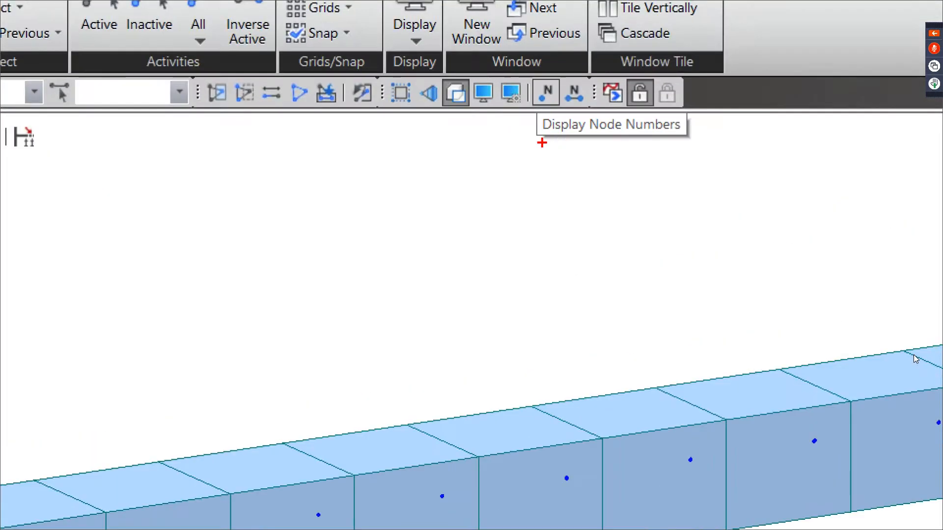
# - Display the node numbers and element numbers on the beam in front view, separately and together, and hide both again
pyautogui.moveTo(542, 143); pyautogui.dragTo(752, 152)
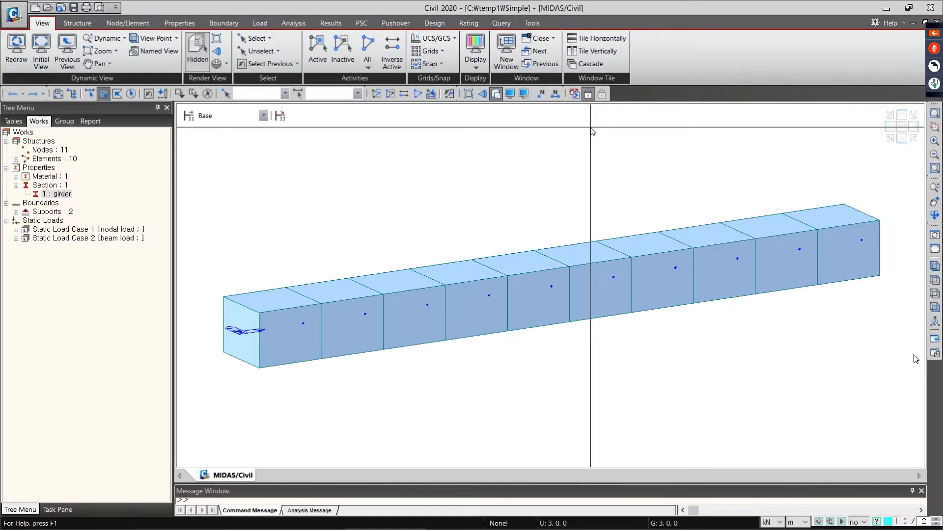
pyautogui.click(540, 94)
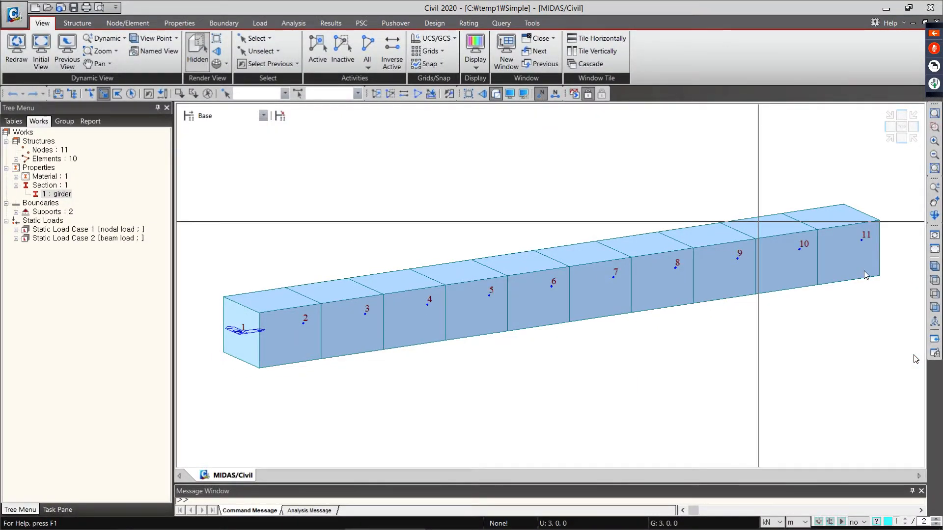
pyautogui.click(929, 307)
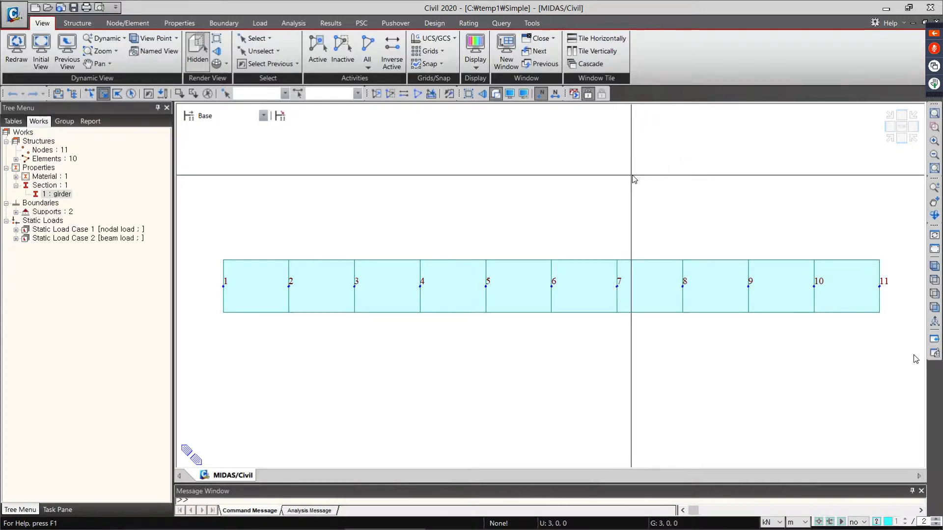
pyautogui.click(541, 94)
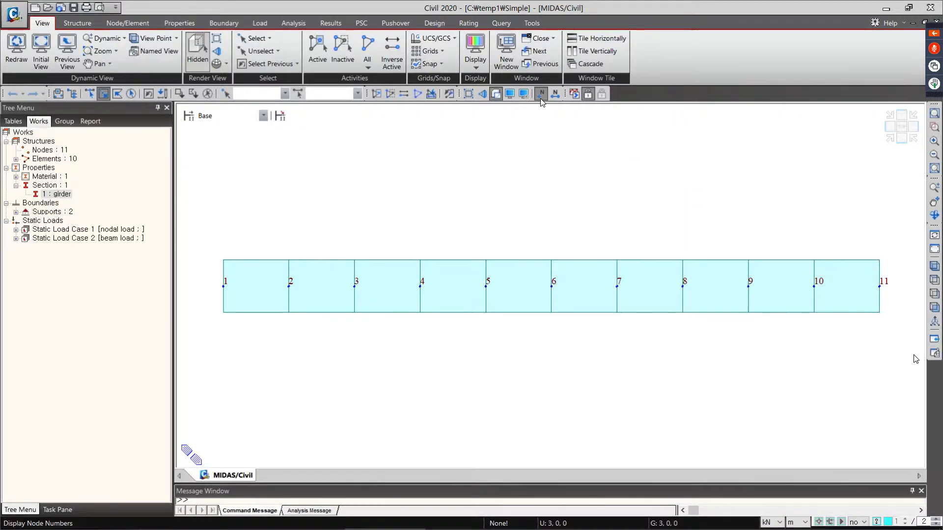
pyautogui.click(556, 96)
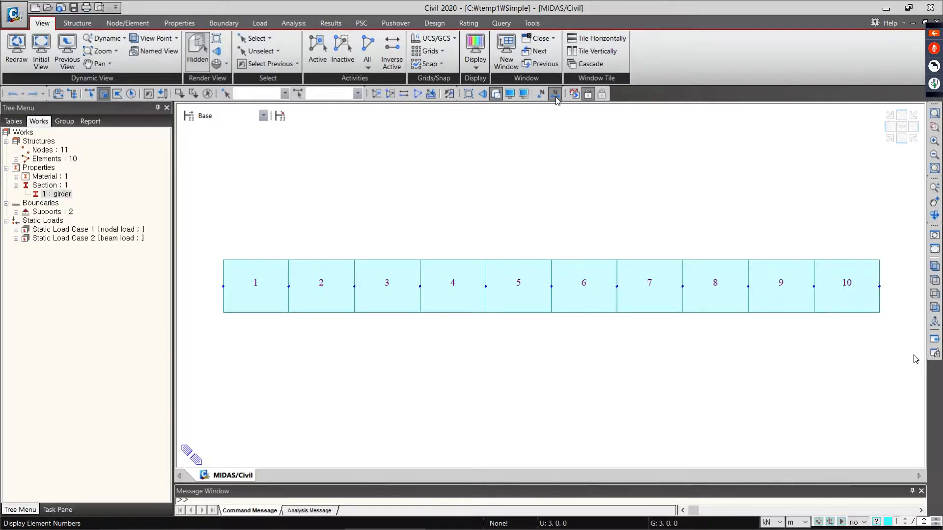
pyautogui.click(542, 96)
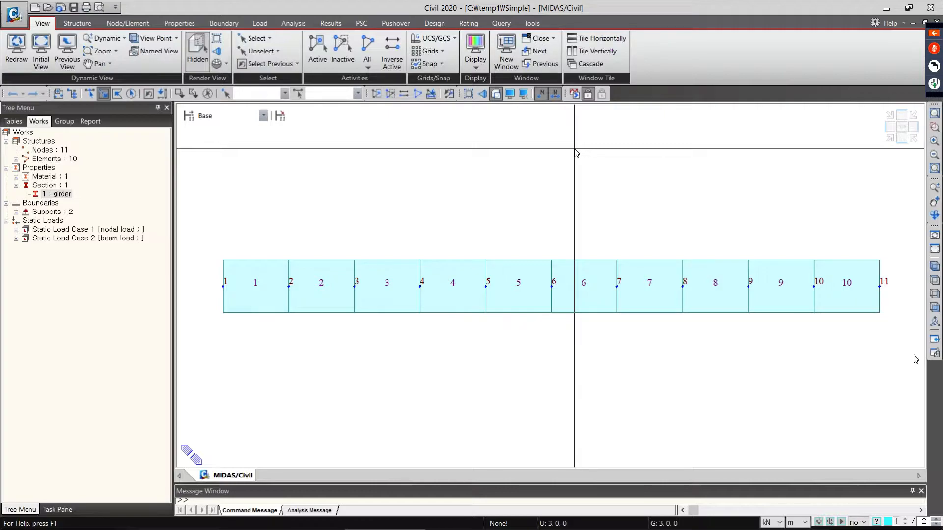
pyautogui.click(541, 94)
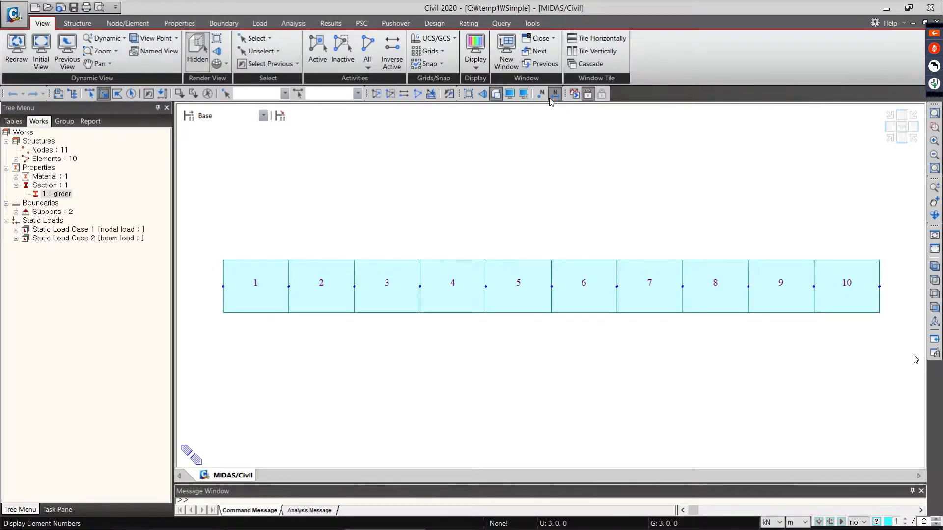
pyautogui.click(555, 93)
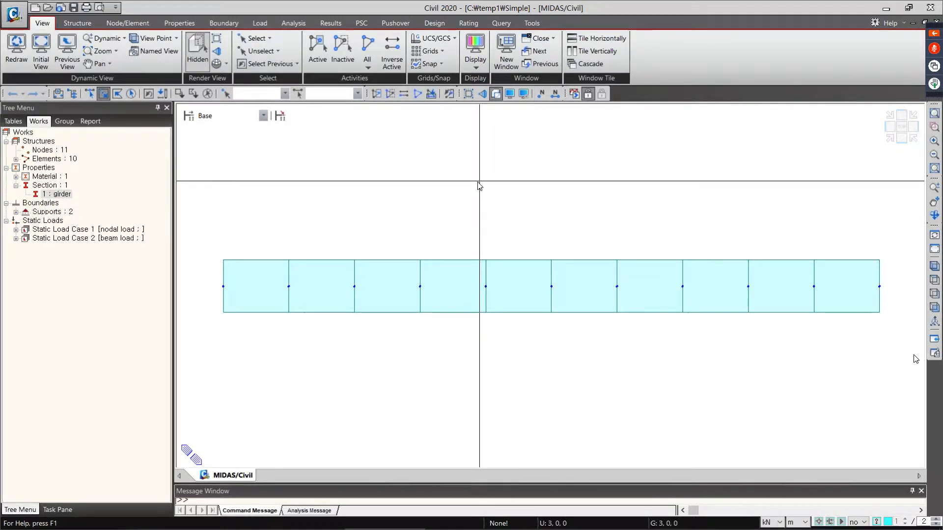
# - Hide the node symbols with the Display settings, apply, and show them again
pyautogui.click(513, 98)
pyautogui.moveTo(515, 112); pyautogui.dragTo(515, 138)
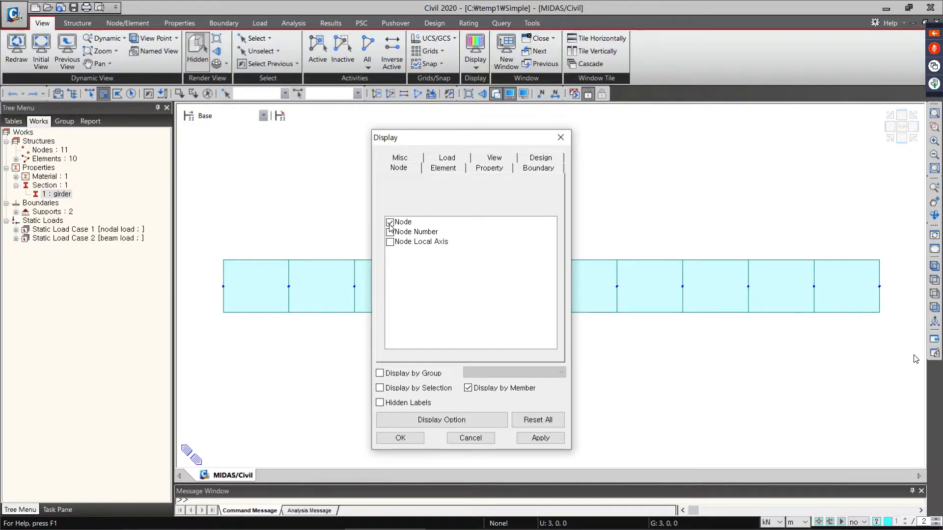
pyautogui.moveTo(441, 141); pyautogui.dragTo(131, 122)
pyautogui.click(81, 202)
pyautogui.click(231, 419)
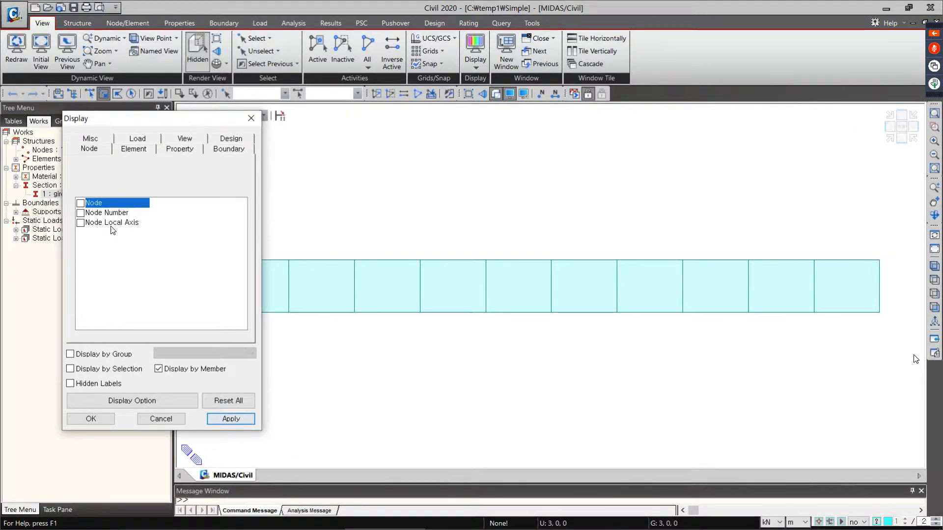
pyautogui.click(80, 204)
pyautogui.click(229, 420)
# - Display the Local Axis of the elements and inspect the axes from the top and isometric views
pyautogui.click(134, 149)
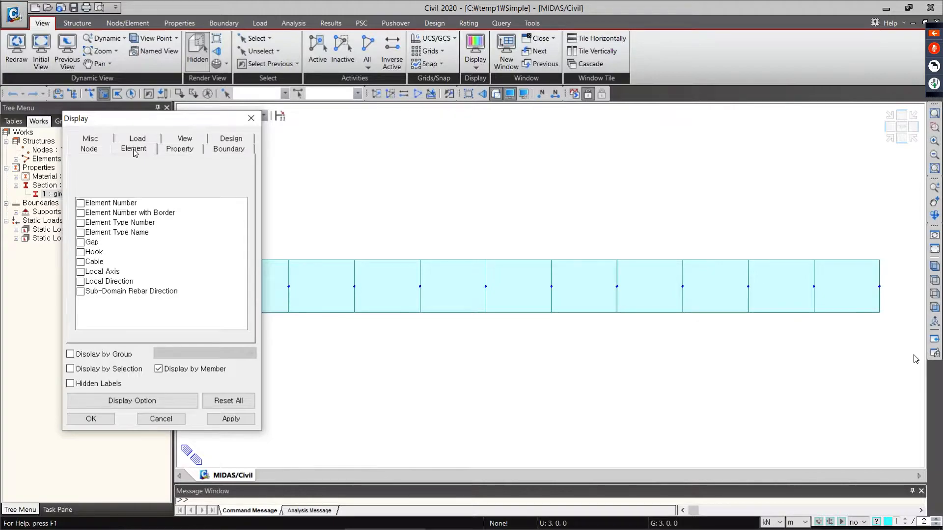
pyautogui.click(80, 273)
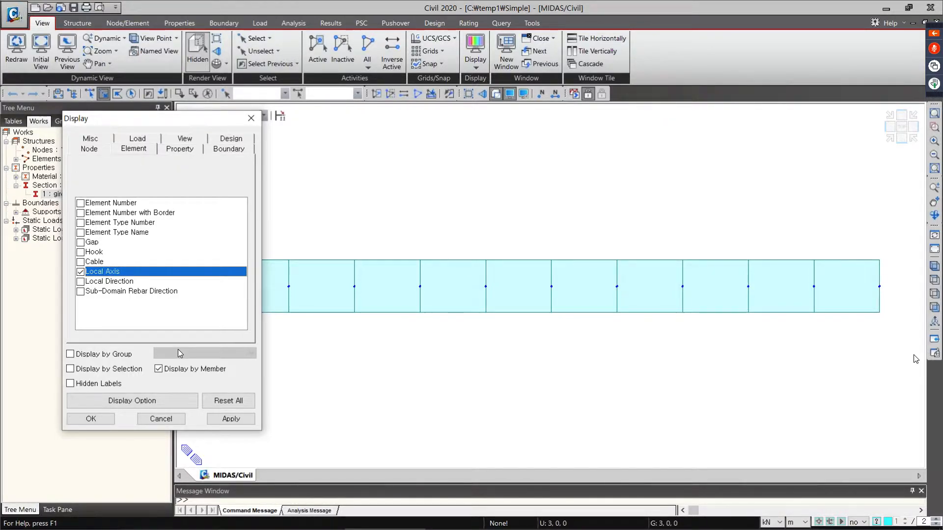
pyautogui.click(222, 419)
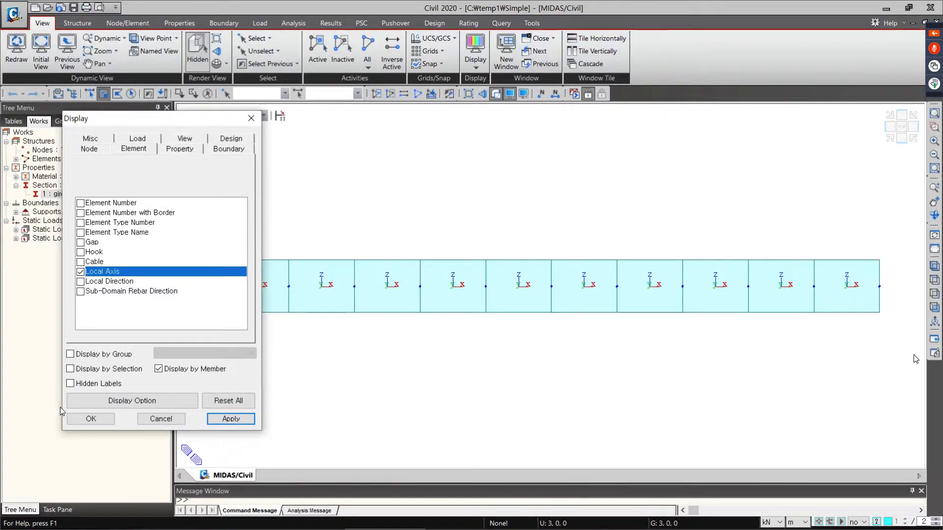
pyautogui.click(91, 419)
pyautogui.click(936, 279)
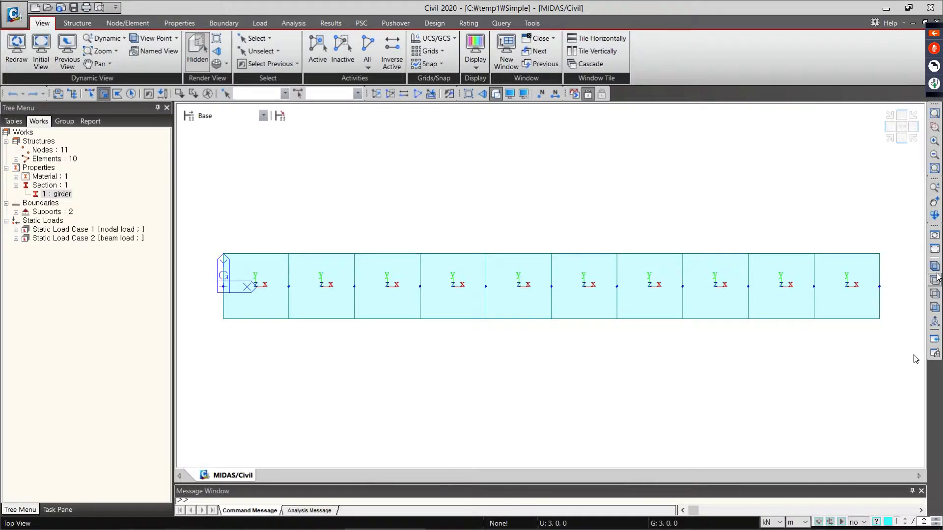
pyautogui.click(934, 267)
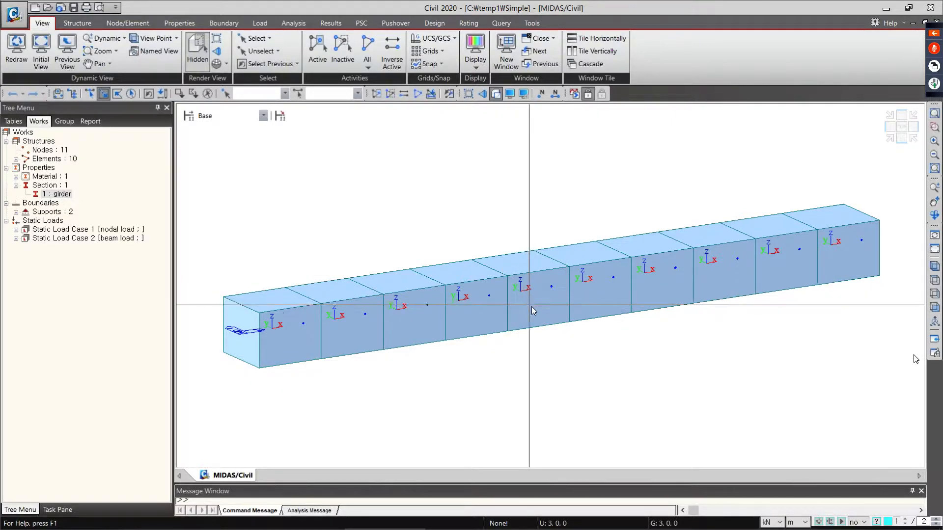
pyautogui.moveTo(528, 276)
pyautogui.mouseDown()
pyautogui.moveTo(507, 286)
pyautogui.moveTo(532, 302)
pyautogui.mouseUp()
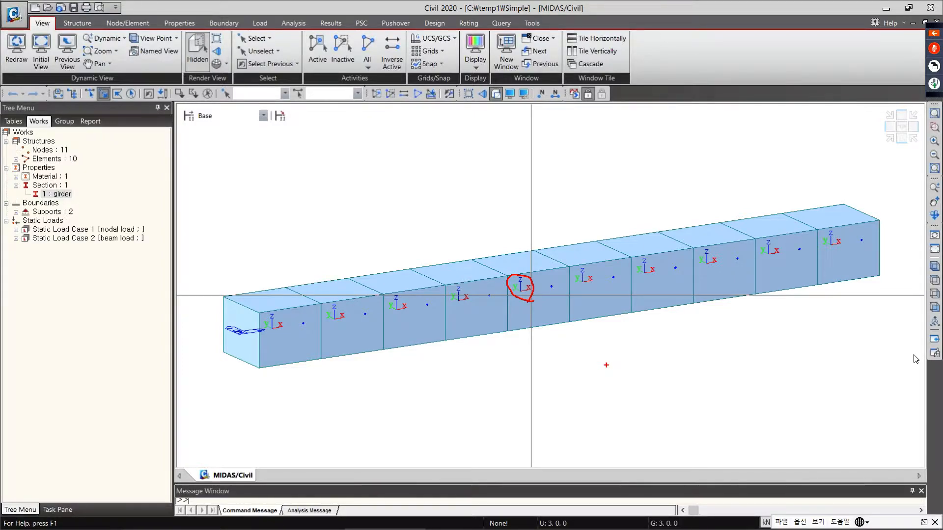
pyautogui.press('Escape')
# - Turn off the Local Axis display of the elements in the Display settings and apply it
pyautogui.click(510, 95)
pyautogui.moveTo(455, 115); pyautogui.dragTo(501, 138)
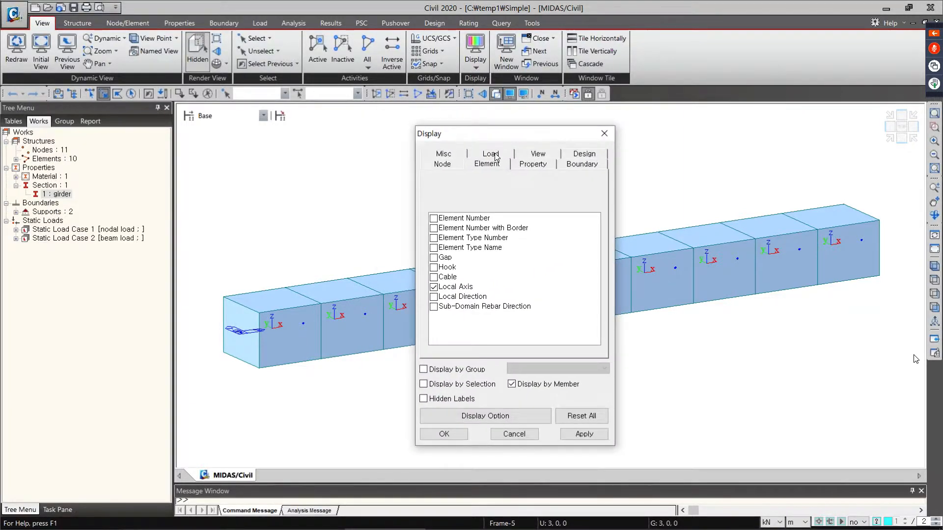
pyautogui.click(491, 154)
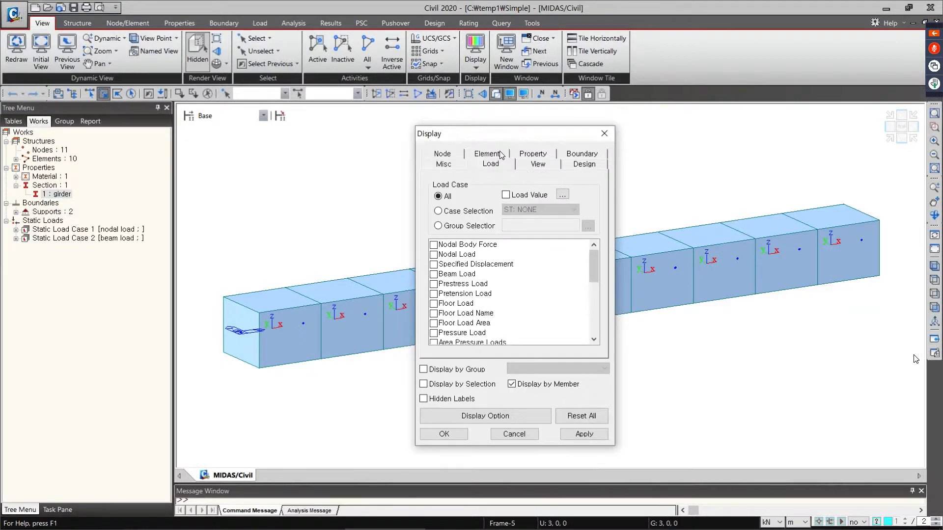
pyautogui.click(492, 156)
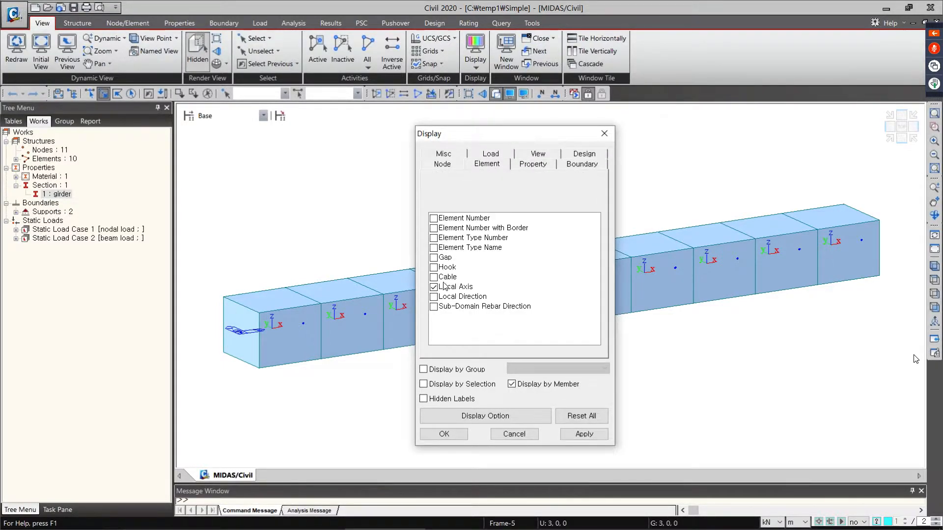
pyautogui.click(434, 286)
pyautogui.click(584, 434)
# - Display the Beam Load on the model with its Load Value in the Display settings and apply it
pyautogui.click(491, 154)
pyautogui.moveTo(523, 133); pyautogui.dragTo(231, 117)
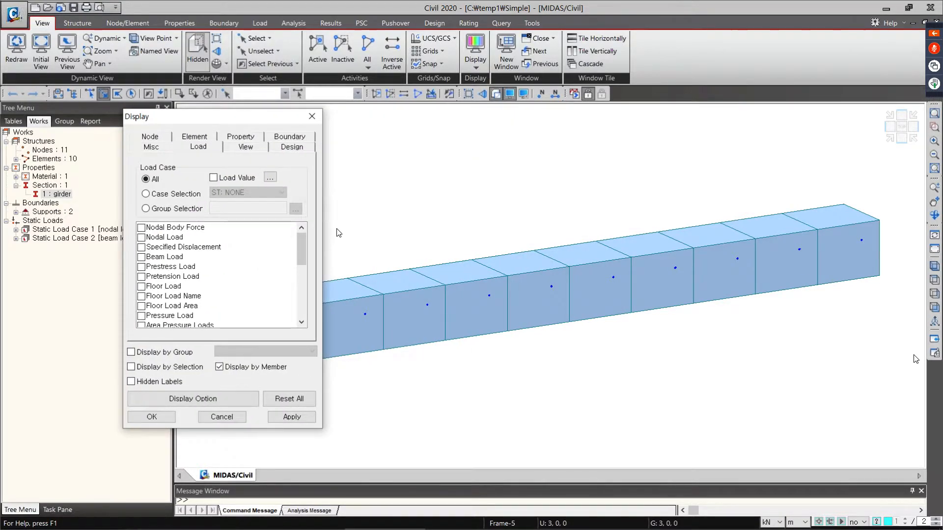
pyautogui.moveTo(238, 118); pyautogui.dragTo(312, 121)
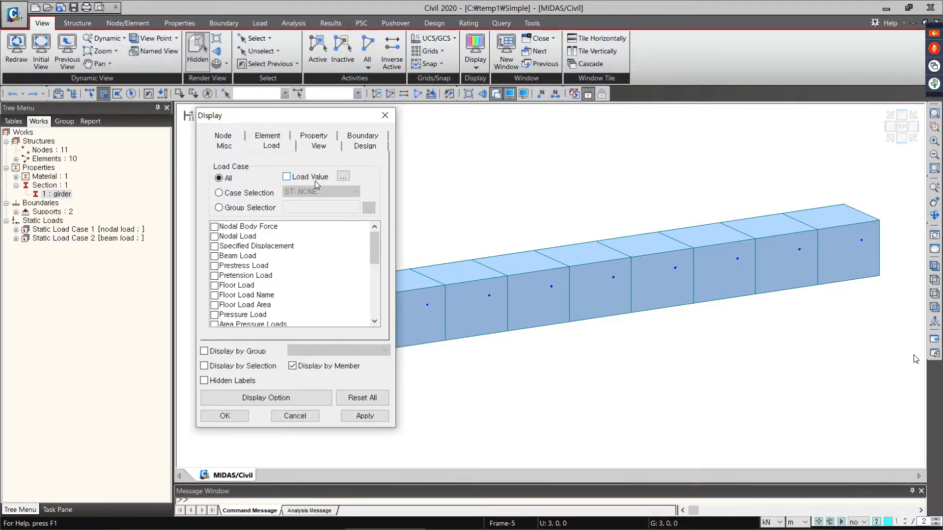
pyautogui.moveTo(281, 119); pyautogui.dragTo(286, 113)
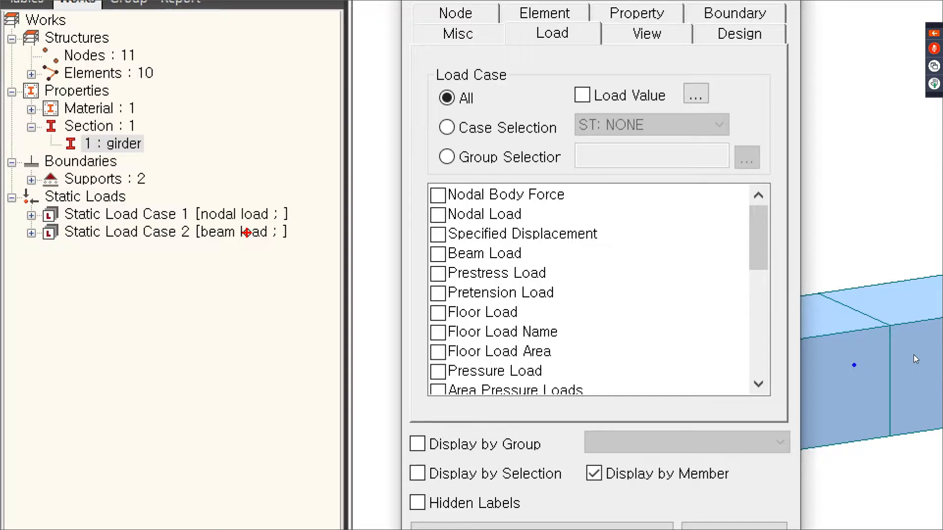
pyautogui.moveTo(264, 260)
pyautogui.mouseDown()
pyautogui.moveTo(242, 259)
pyautogui.moveTo(316, 215)
pyautogui.moveTo(273, 258)
pyautogui.mouseUp()
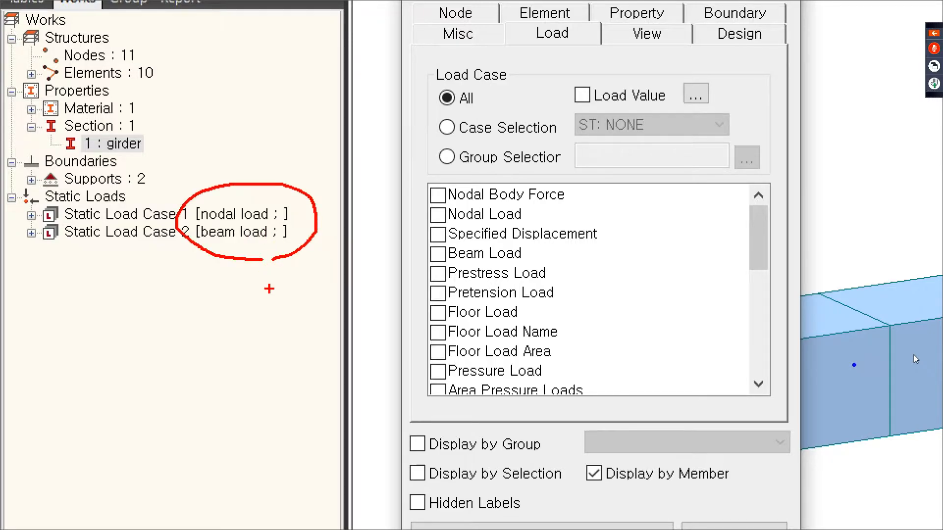
pyautogui.press('Escape')
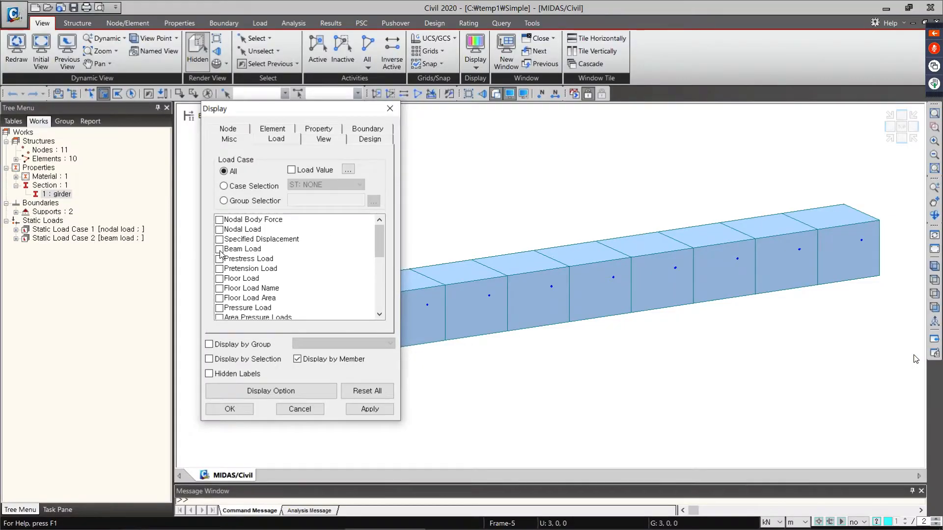
pyautogui.click(220, 250)
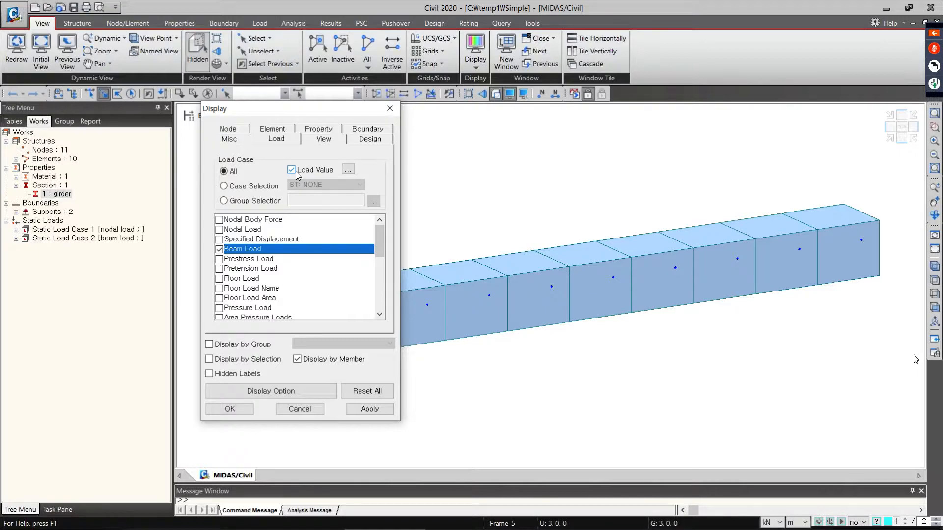
pyautogui.click(369, 408)
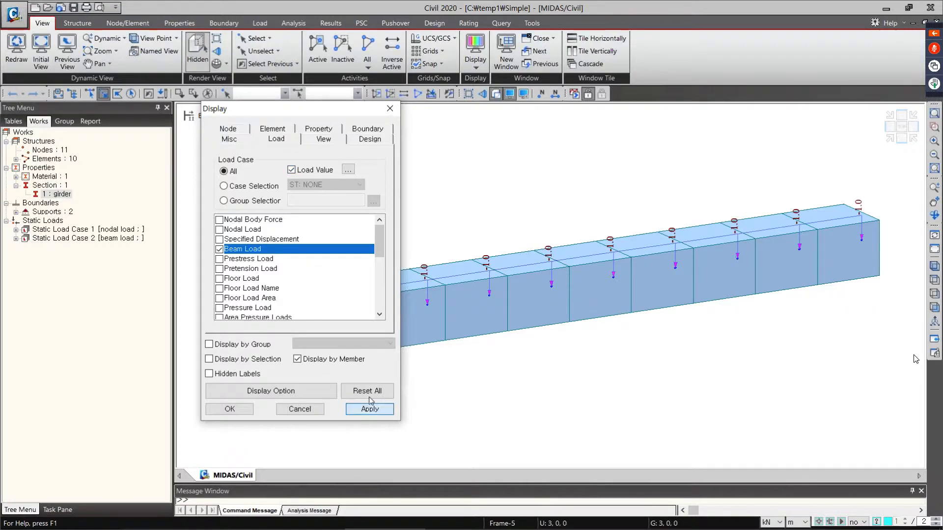
# - Turn on Display by Selection for the beam load display and confirm the Display settings
pyautogui.moveTo(333, 115); pyautogui.dragTo(167, 121)
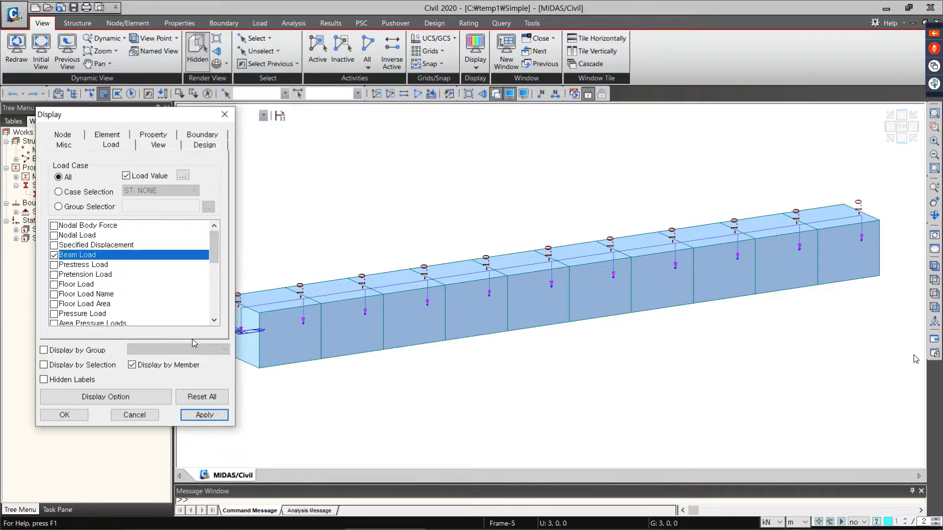
pyautogui.moveTo(178, 120); pyautogui.dragTo(215, 113)
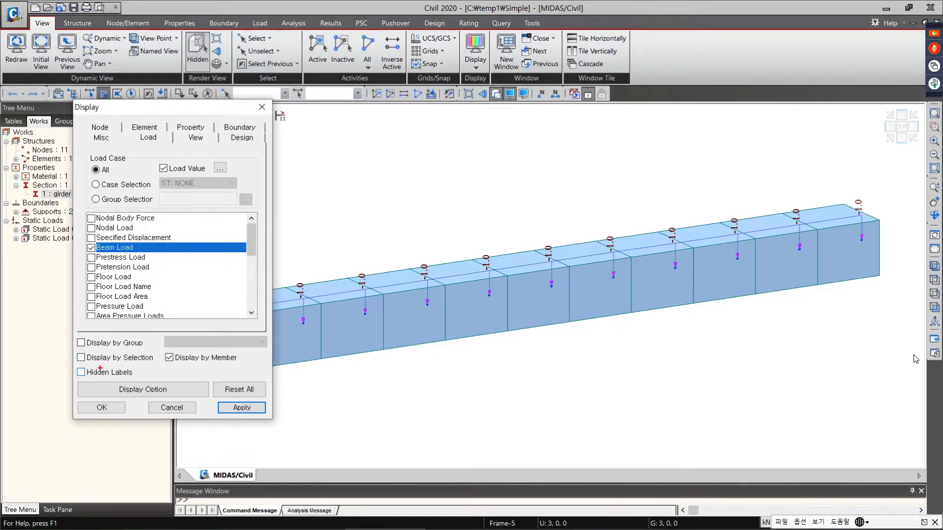
pyautogui.moveTo(76, 364); pyautogui.dragTo(147, 362)
pyautogui.click(106, 358)
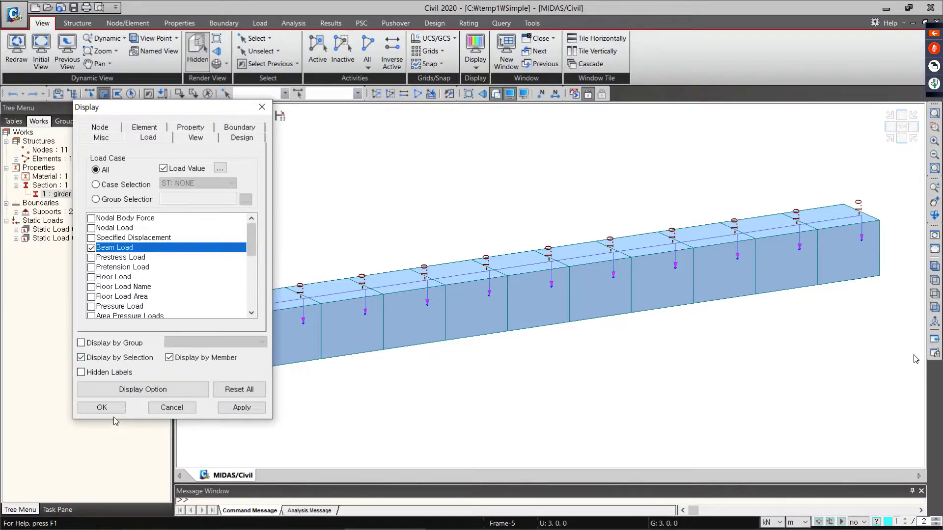
pyautogui.click(101, 408)
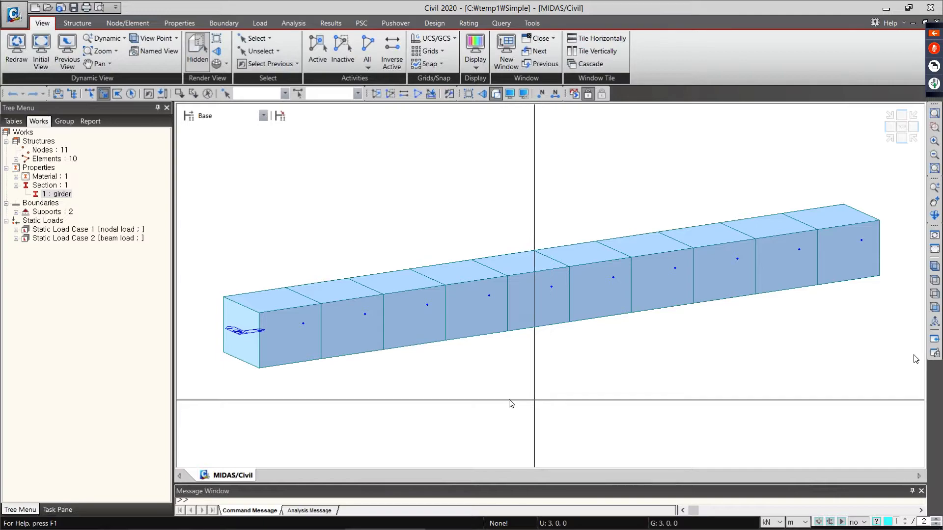
# - Select elements 5 to 7, 2 and 3, and 10 in succession to check their beam loads, and unselect everything
pyautogui.moveTo(595, 243); pyautogui.dragTo(541, 355)
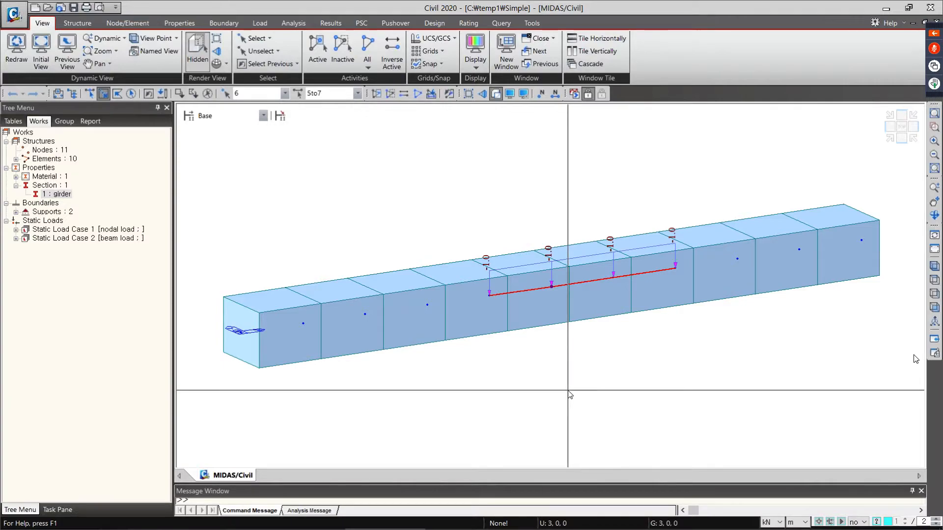
pyautogui.moveTo(411, 264); pyautogui.dragTo(365, 361)
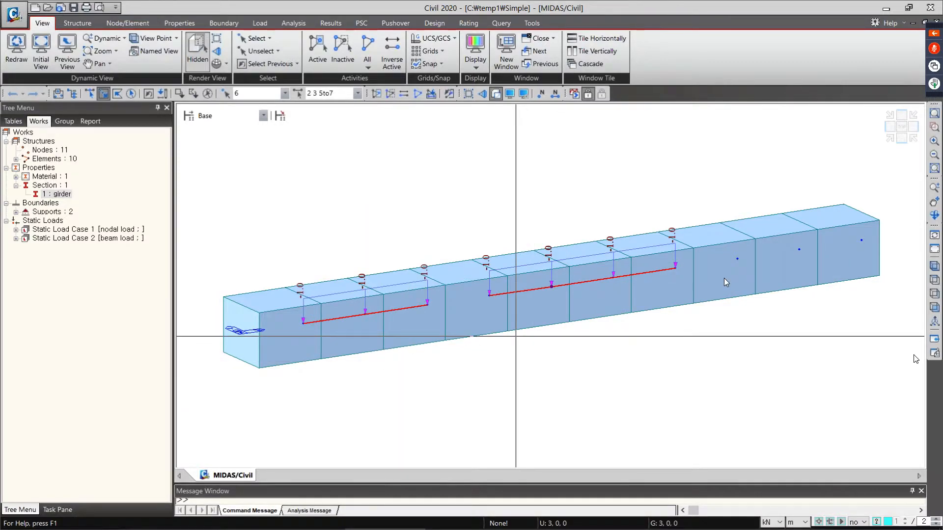
pyautogui.moveTo(865, 193); pyautogui.dragTo(840, 294)
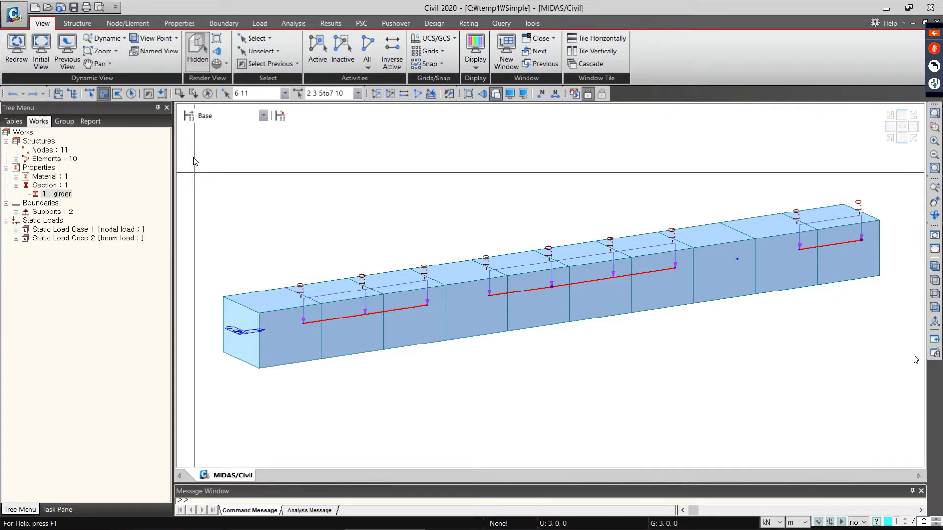
pyautogui.click(208, 94)
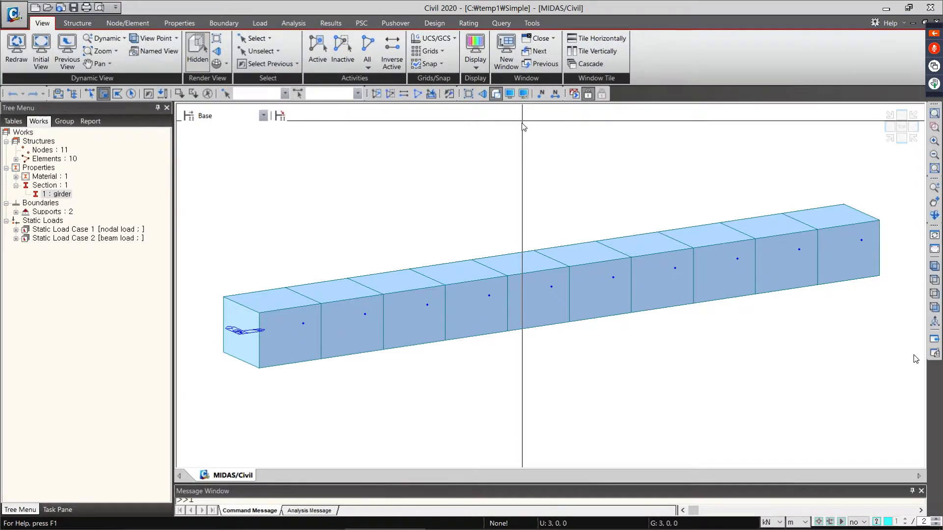
# - Set the model view background to black in the Display Option colors and apply it
pyautogui.click(522, 92)
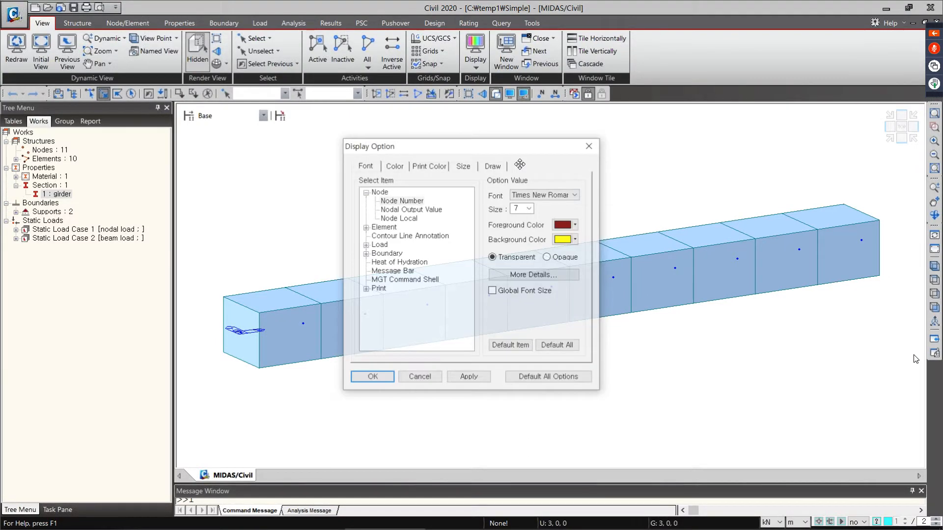
pyautogui.moveTo(502, 153); pyautogui.dragTo(504, 154)
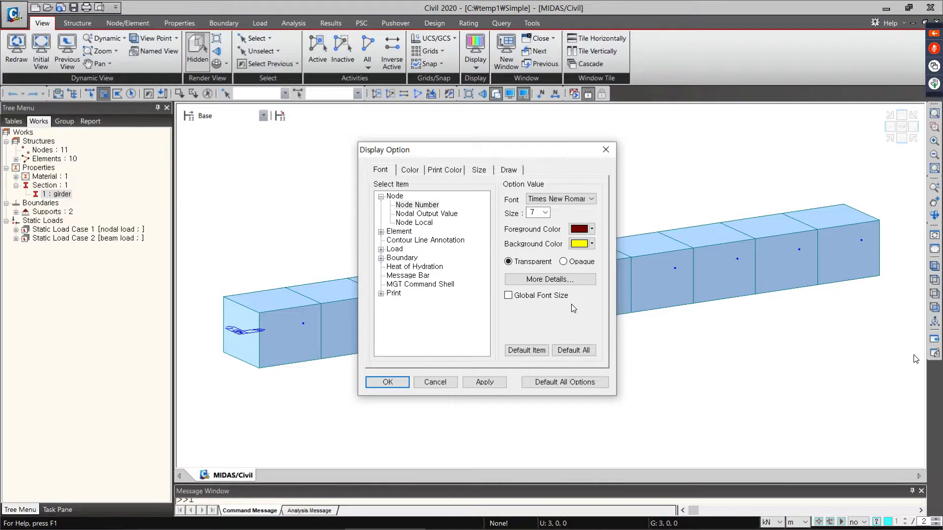
pyautogui.click(413, 172)
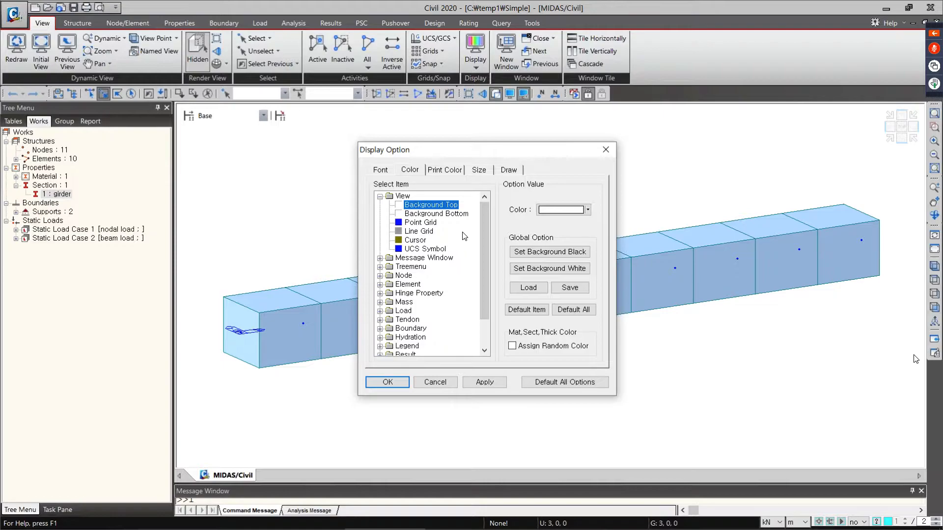
pyautogui.click(574, 253)
pyautogui.click(492, 383)
pyautogui.moveTo(516, 151); pyautogui.dragTo(169, 101)
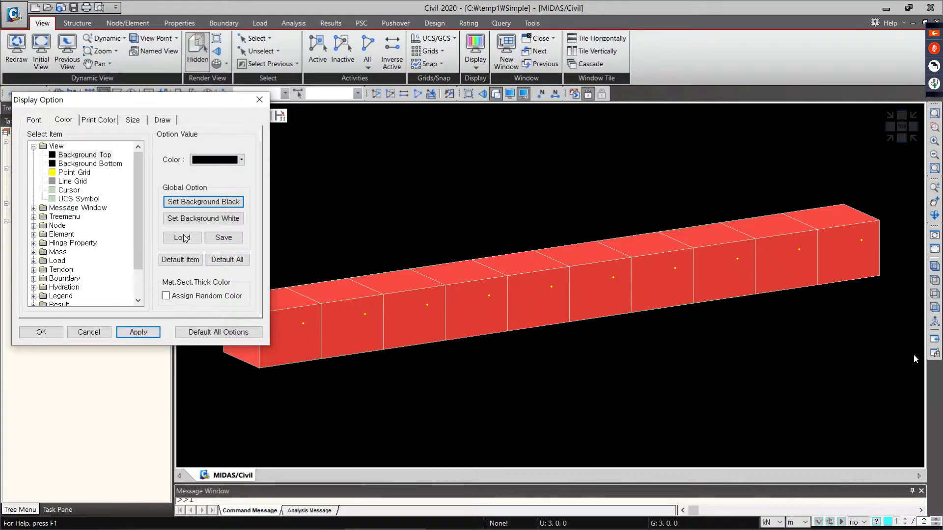
# - Reset all display colors to default and apply, and set the model view background to white
pyautogui.click(231, 262)
pyautogui.click(146, 335)
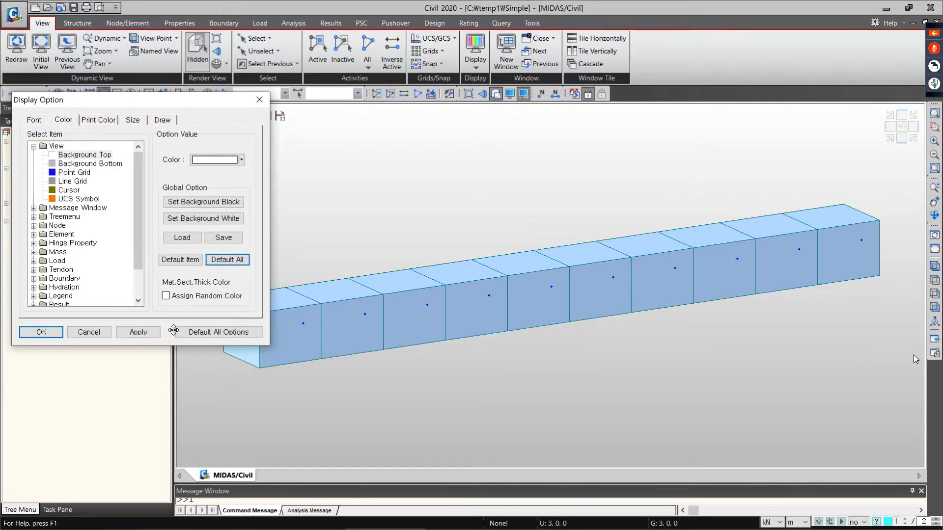
pyautogui.click(231, 220)
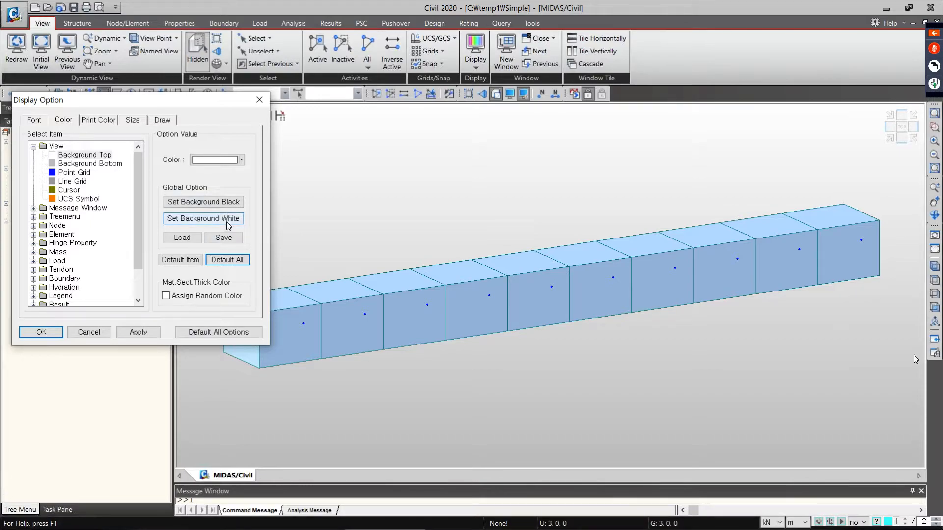
pyautogui.click(143, 333)
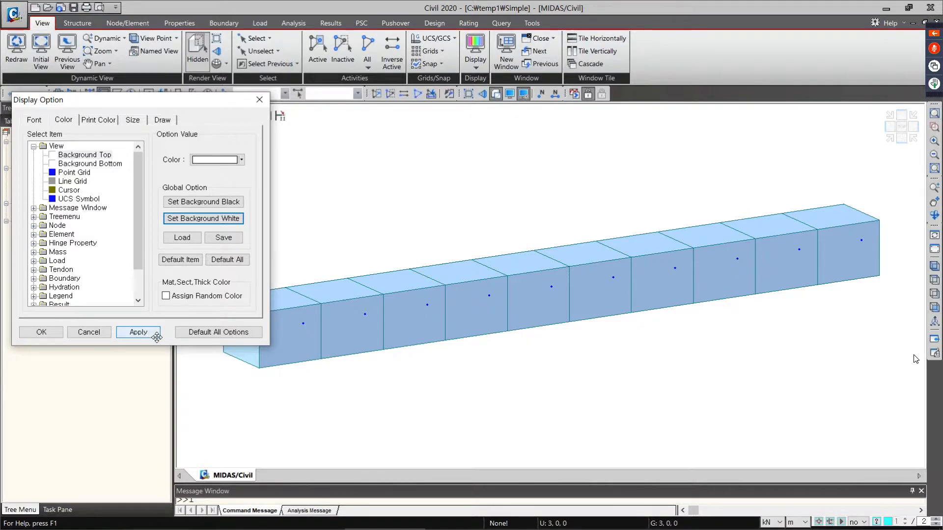
# - Turn on Show Element, Node for the Inactivated Object item in the Draw display options and confirm
pyautogui.moveTo(174, 102); pyautogui.dragTo(264, 43)
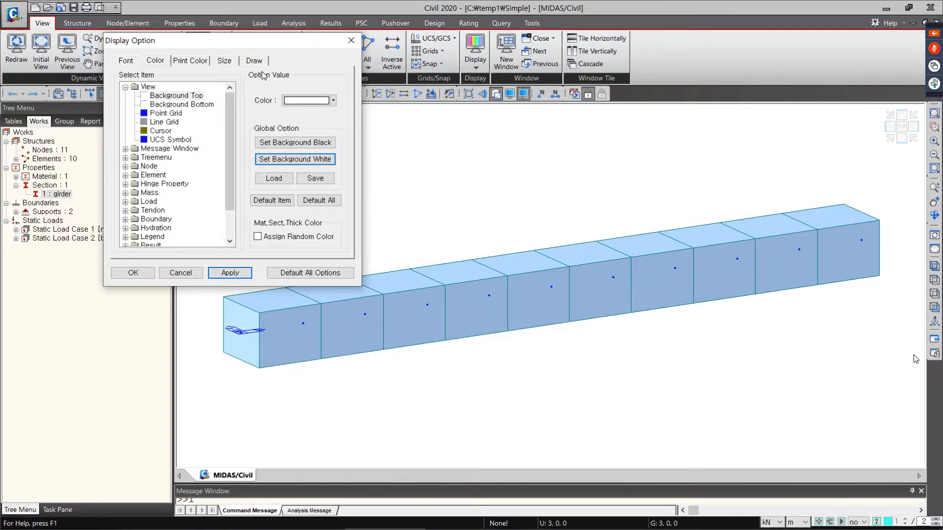
pyautogui.click(255, 63)
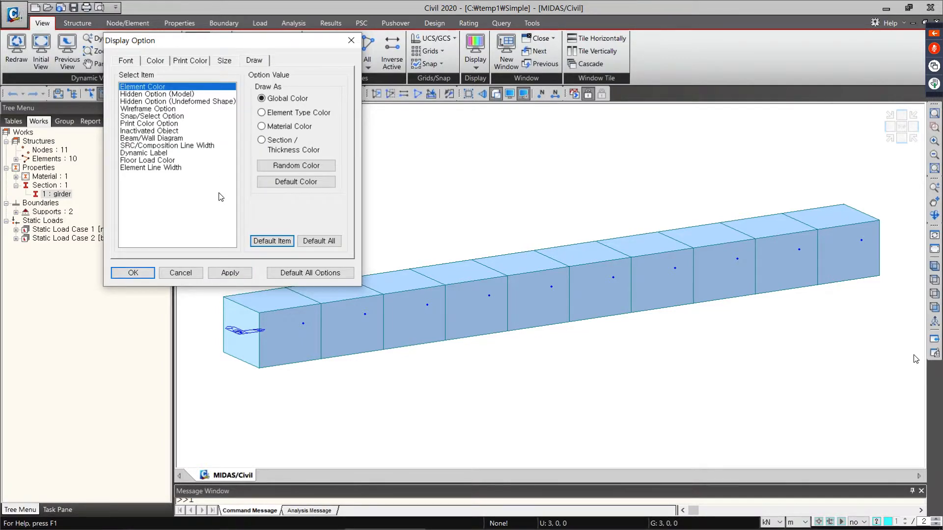
pyautogui.click(148, 131)
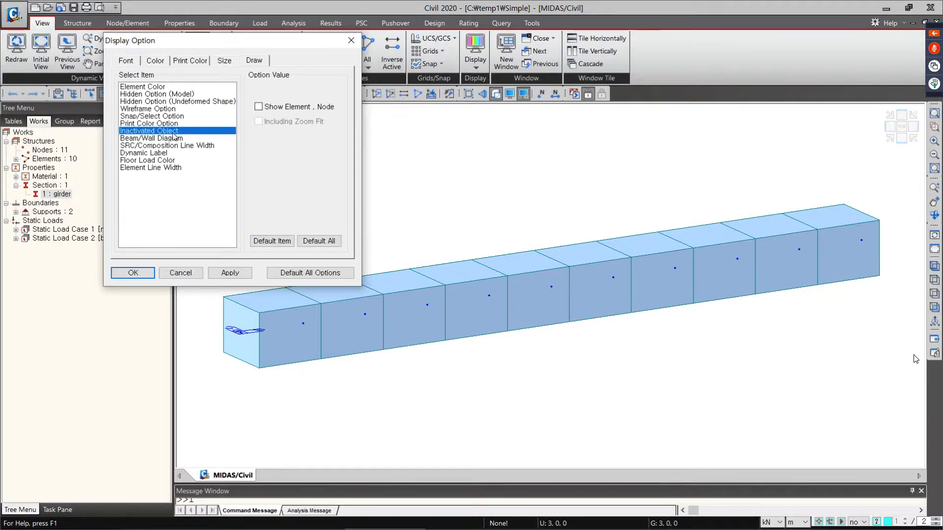
pyautogui.moveTo(271, 43); pyautogui.dragTo(262, 44)
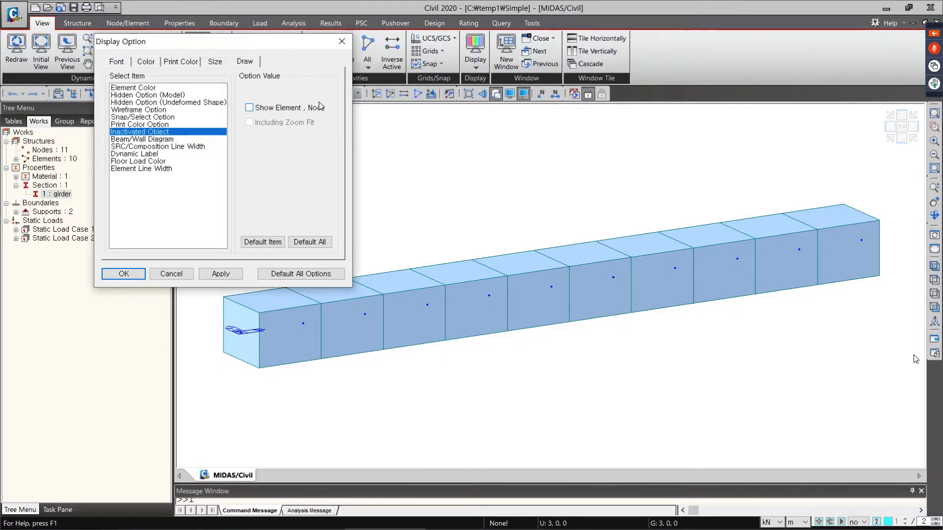
pyautogui.click(264, 107)
pyautogui.click(126, 273)
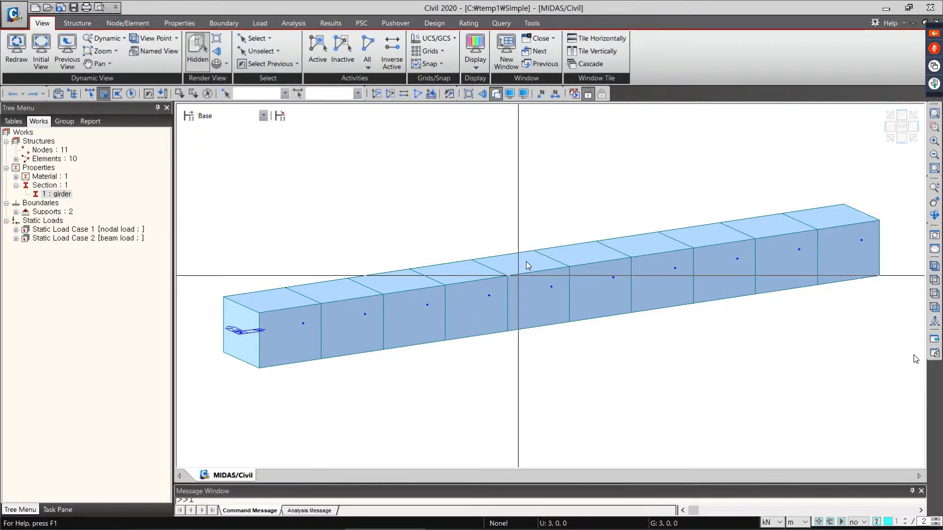
# - Inactivate elements 3 to 5 to check how inactivated objects are drawn, and activate all elements again
pyautogui.moveTo(534, 233); pyautogui.dragTo(417, 370)
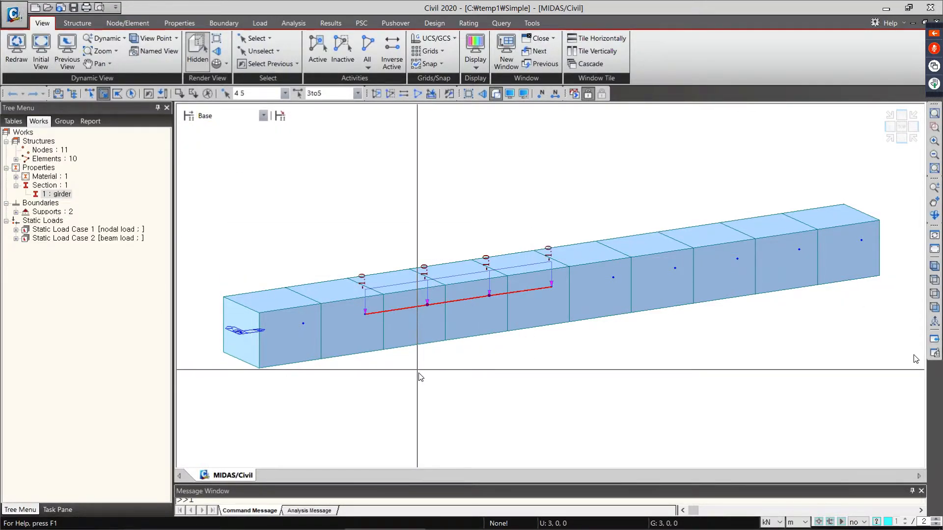
pyautogui.click(391, 94)
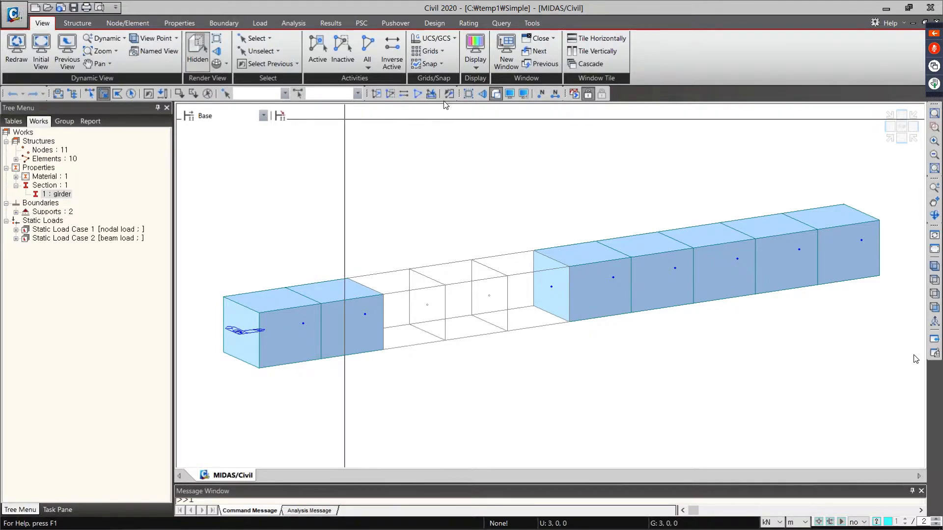
pyautogui.click(419, 97)
# - Switch the Hidden rendering of the beam off and on repeatedly to compare the wireframe and solid views
pyautogui.click(497, 96)
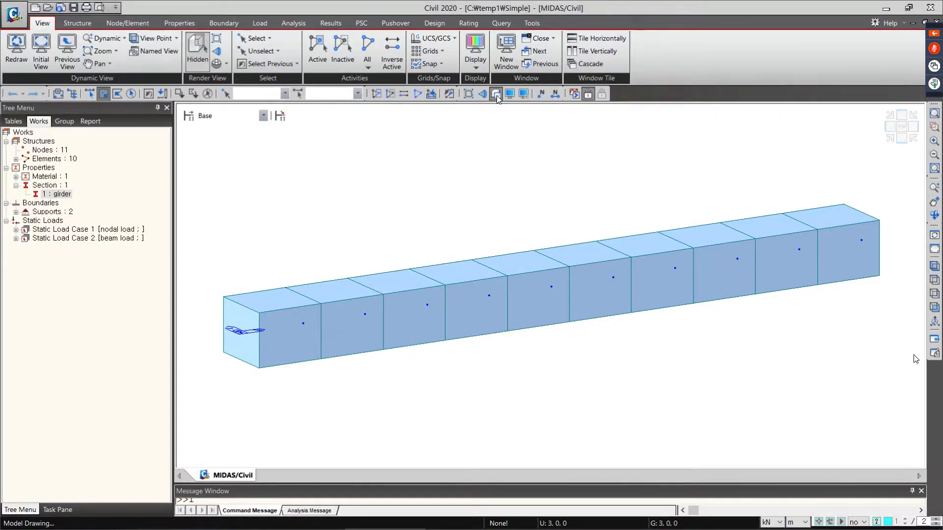
pyautogui.click(497, 95)
pyautogui.click(496, 95)
pyautogui.click(496, 96)
pyautogui.click(496, 95)
pyautogui.click(497, 95)
pyautogui.click(496, 95)
pyautogui.click(497, 95)
# - Open the Integral bridge model from the temp1 folder and display it with hidden surfaces to examine its piles
pyautogui.hotkey('ctrl', 'o')
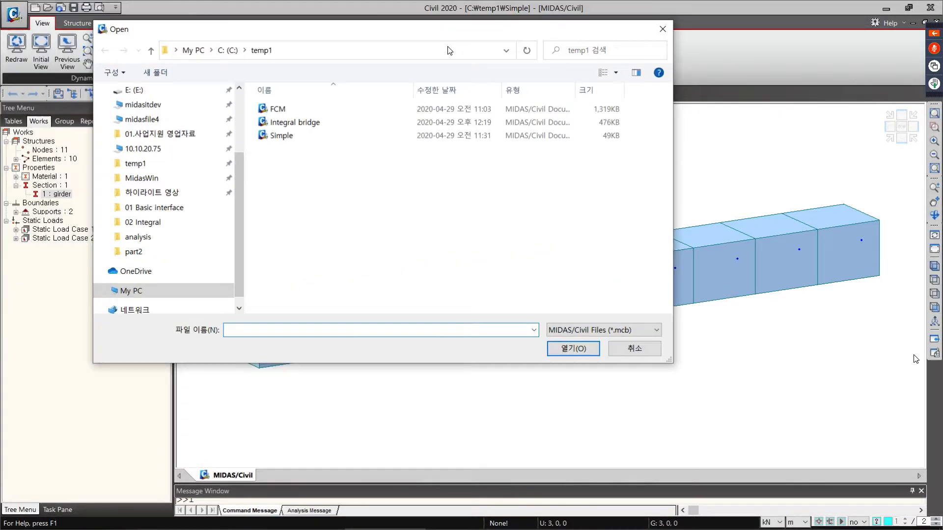
pyautogui.doubleClick(382, 140)
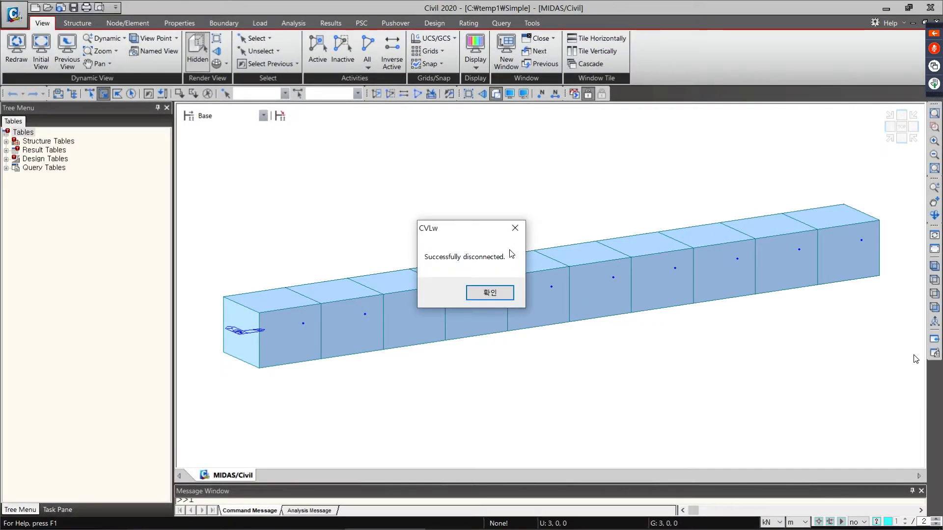
pyautogui.click(489, 289)
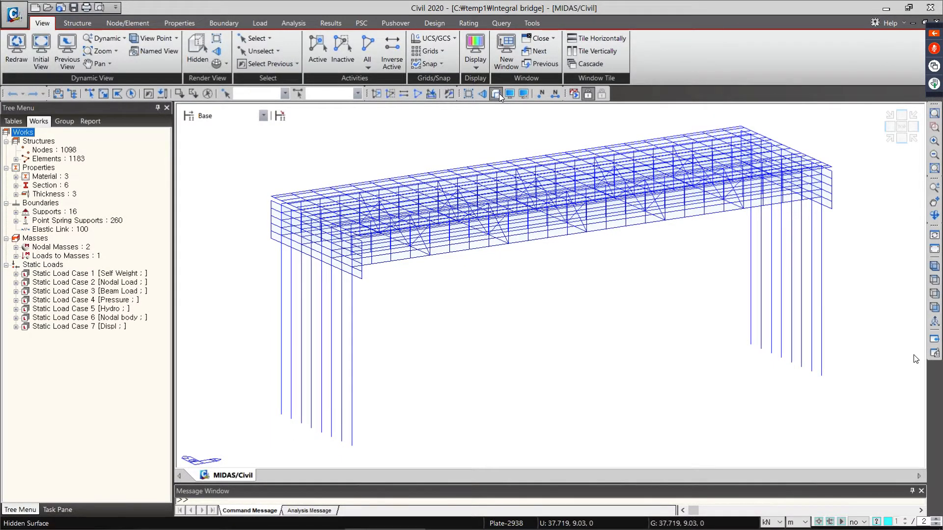
pyautogui.moveTo(451, 318); pyautogui.dragTo(481, 310, button='middle')
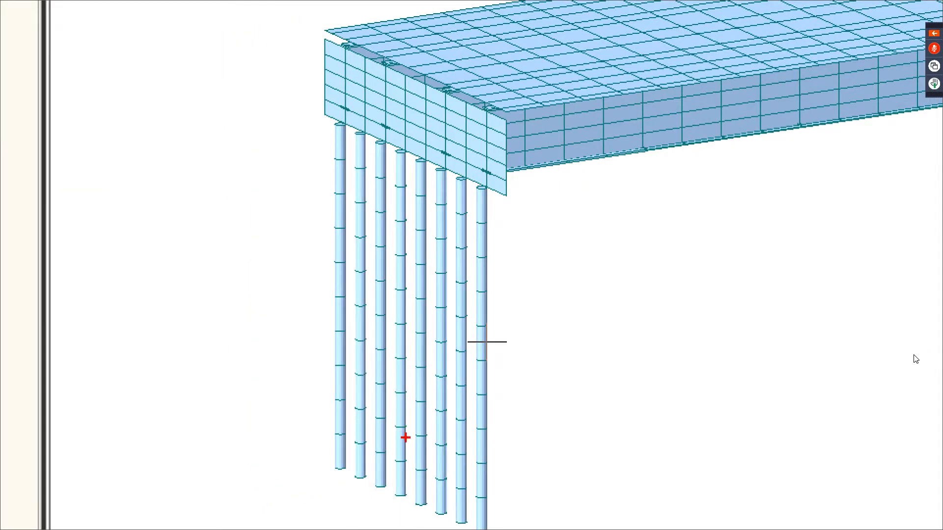
pyautogui.moveTo(430, 340)
pyautogui.mouseDown()
pyautogui.moveTo(347, 270)
pyautogui.moveTo(487, 324)
pyautogui.moveTo(426, 341)
pyautogui.mouseUp()
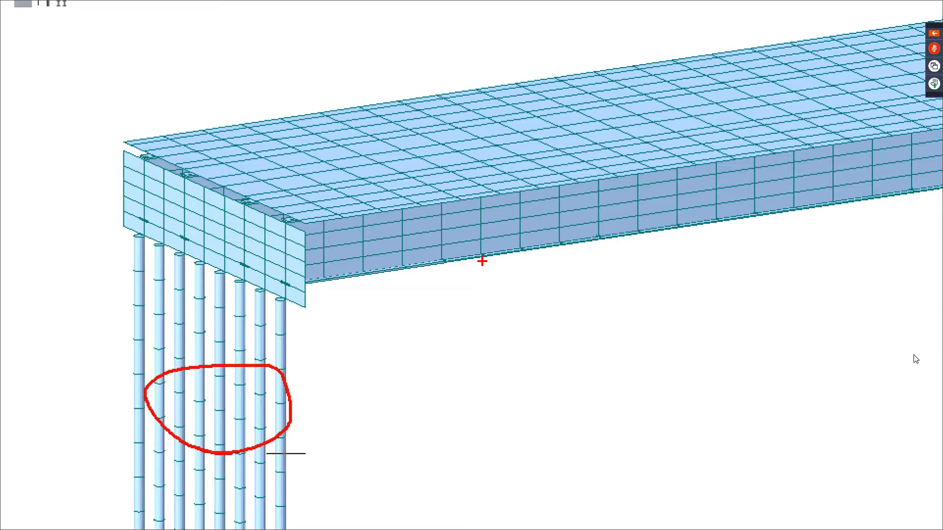
# - Switch the Hidden rendering of the integral bridge off and on to compare its wireframe and solid views
pyautogui.moveTo(592, 243)
pyautogui.mouseDown()
pyautogui.moveTo(448, 205)
pyautogui.moveTo(848, 164)
pyautogui.moveTo(570, 260)
pyautogui.mouseUp()
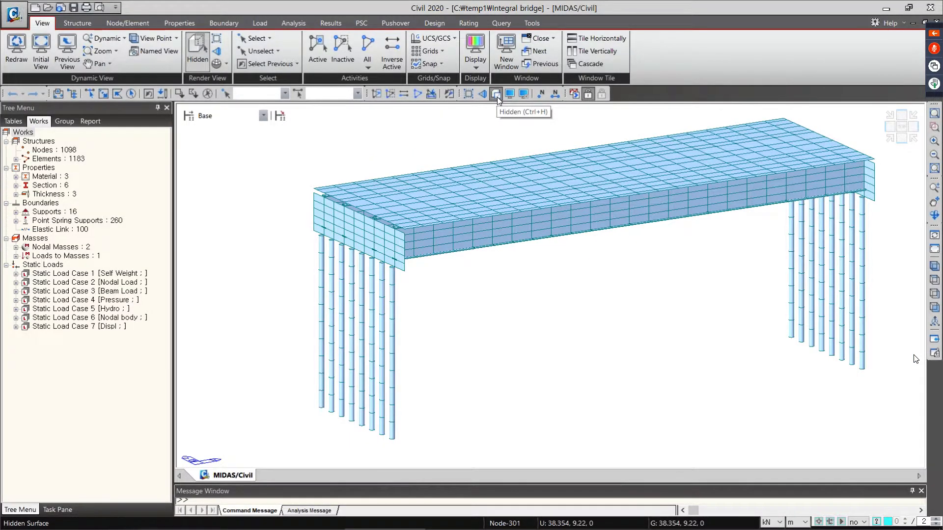
pyautogui.click(497, 96)
pyautogui.click(497, 96)
pyautogui.click(498, 95)
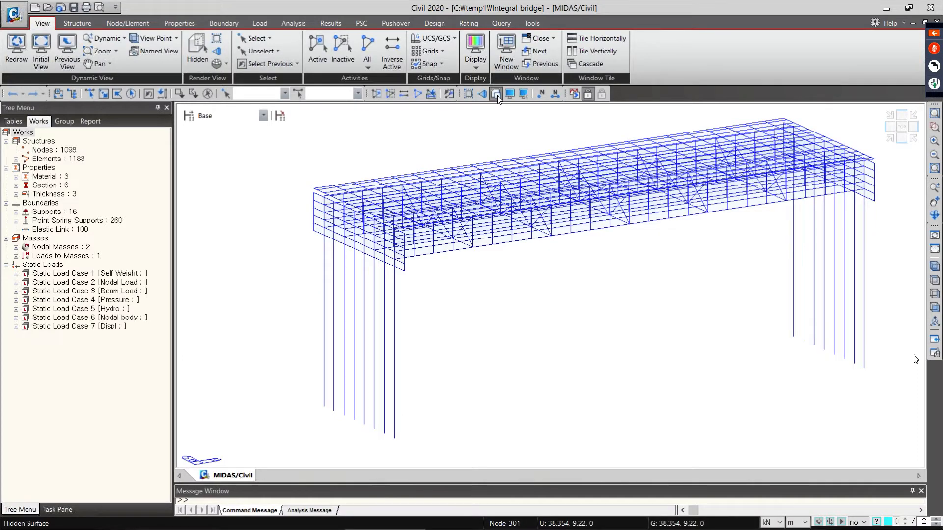
pyautogui.click(497, 95)
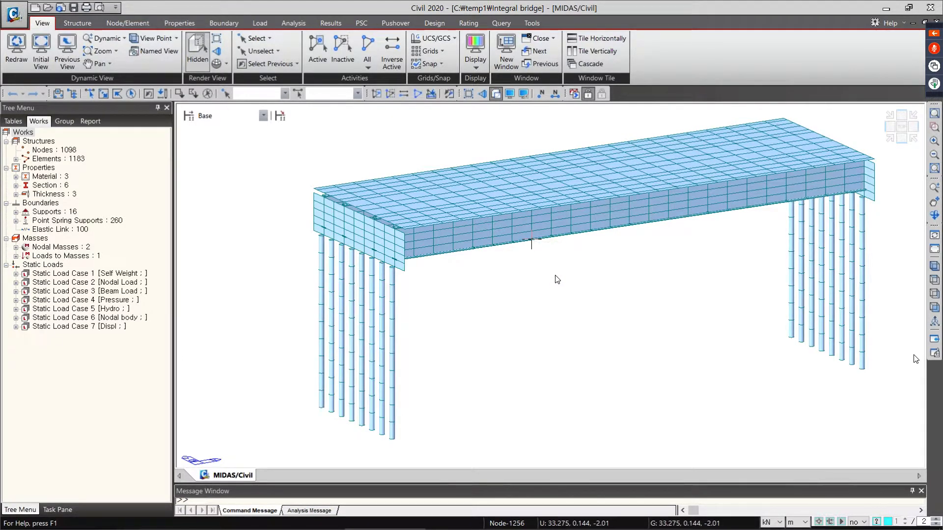
pyautogui.moveTo(557, 279)
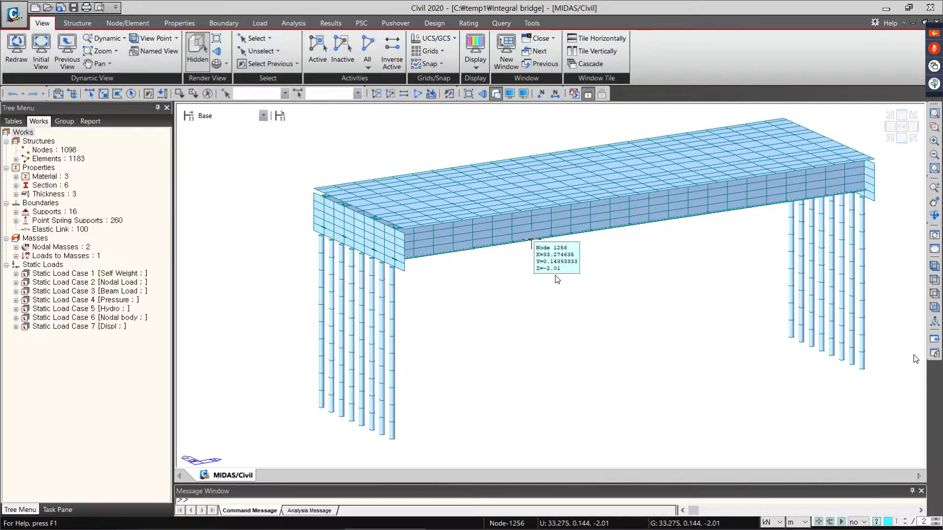
# - Turn on Plane Thickness for the Hidden Option (Model) item in the Draw display options and confirm
pyautogui.click(524, 95)
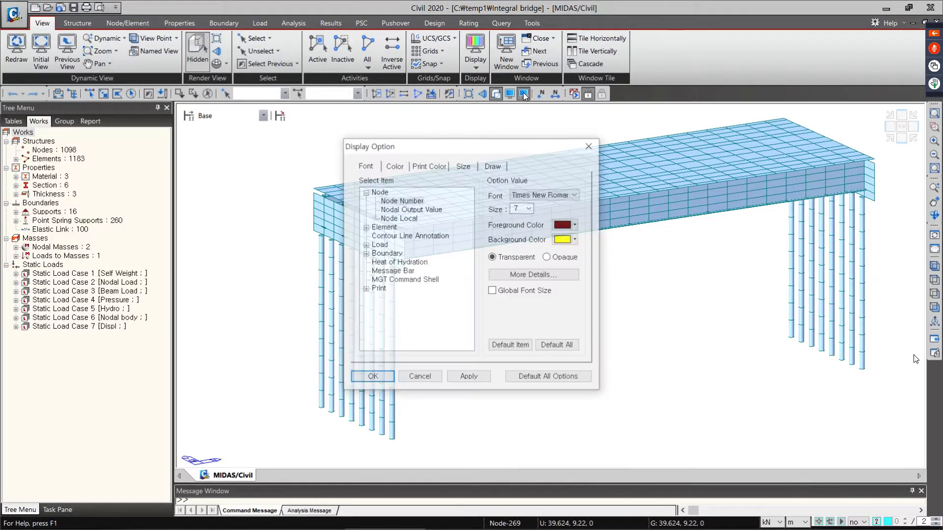
pyautogui.click(493, 167)
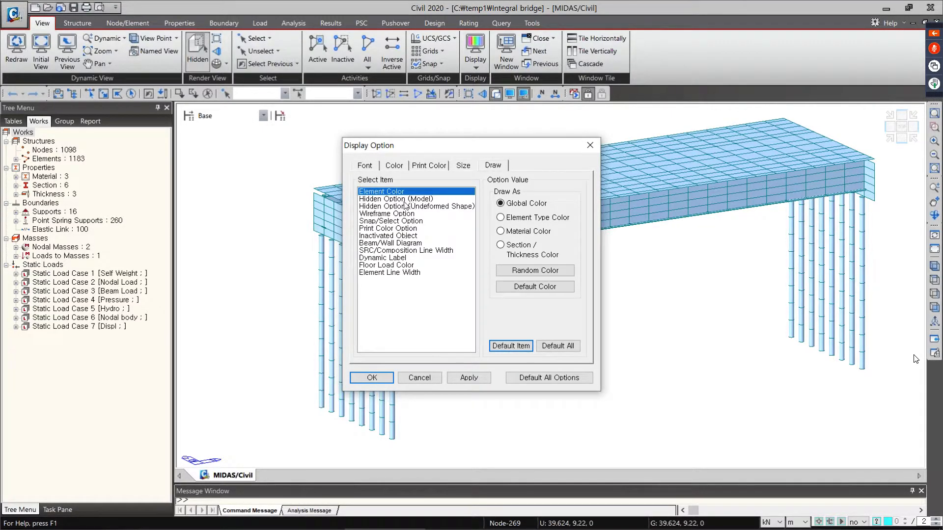
pyautogui.click(390, 199)
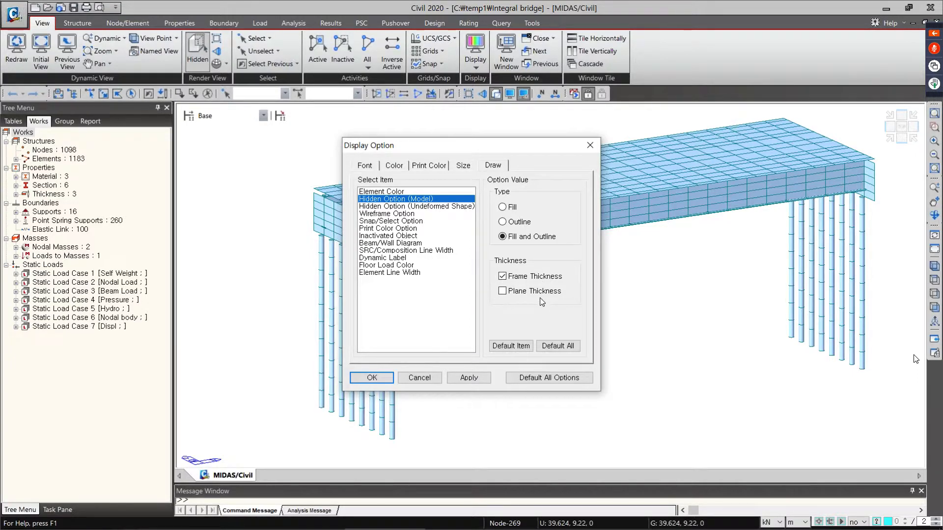
pyautogui.hotkey('ctrl', '2')
pyautogui.moveTo(500, 301); pyautogui.dragTo(563, 299)
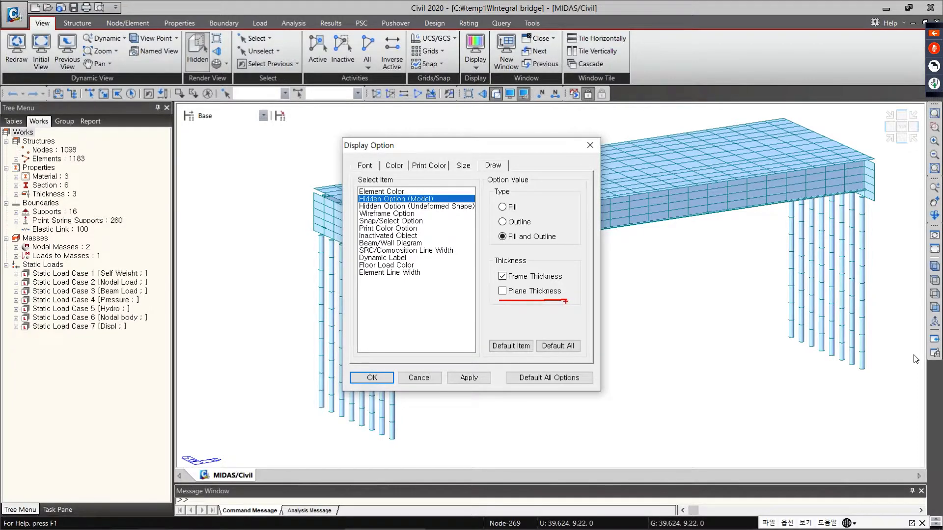
pyautogui.press('Escape')
pyautogui.click(519, 293)
pyautogui.click(470, 378)
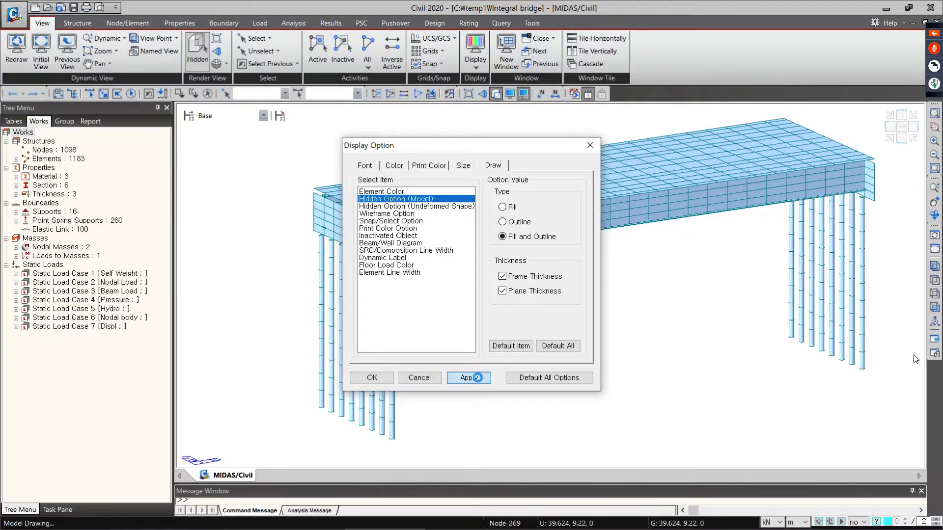
pyautogui.moveTo(485, 142); pyautogui.dragTo(357, 142)
pyautogui.click(246, 377)
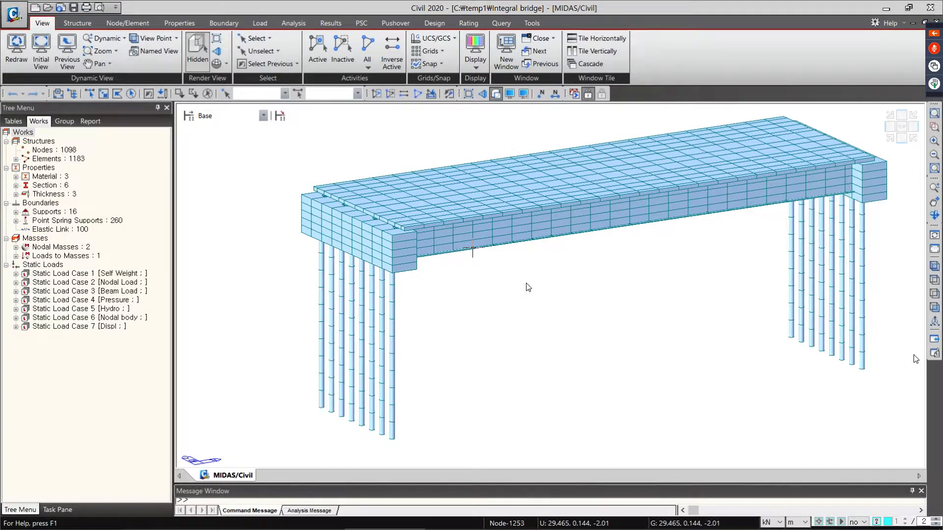
# - Set the Element Color item in the Draw display options to Element Type Color and apply it to the bridge
pyautogui.press('F11')
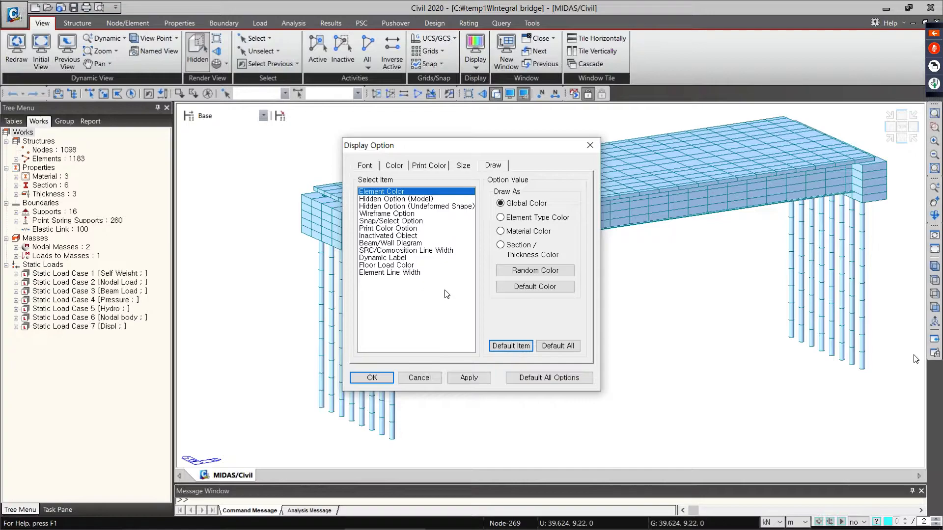
pyautogui.moveTo(488, 145); pyautogui.dragTo(232, 132)
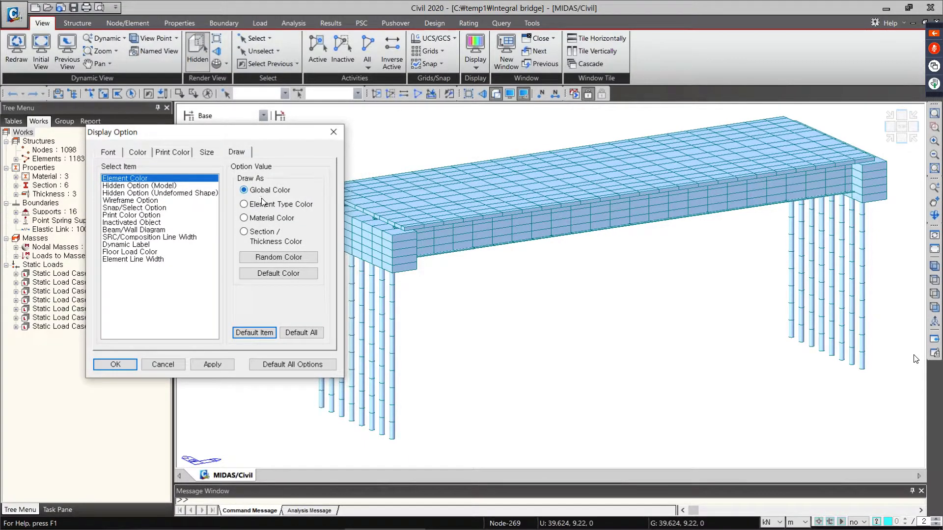
pyautogui.click(268, 205)
pyautogui.moveTo(248, 215); pyautogui.dragTo(296, 213)
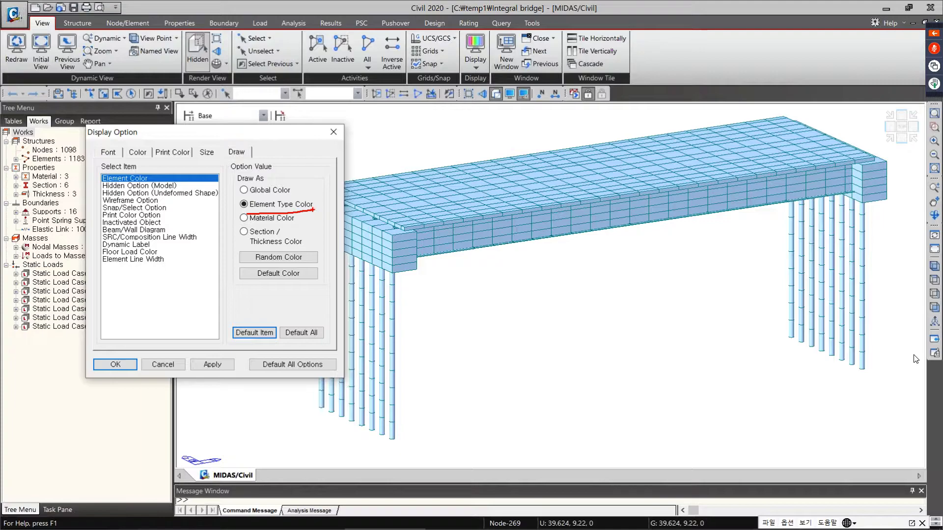
pyautogui.press('Escape')
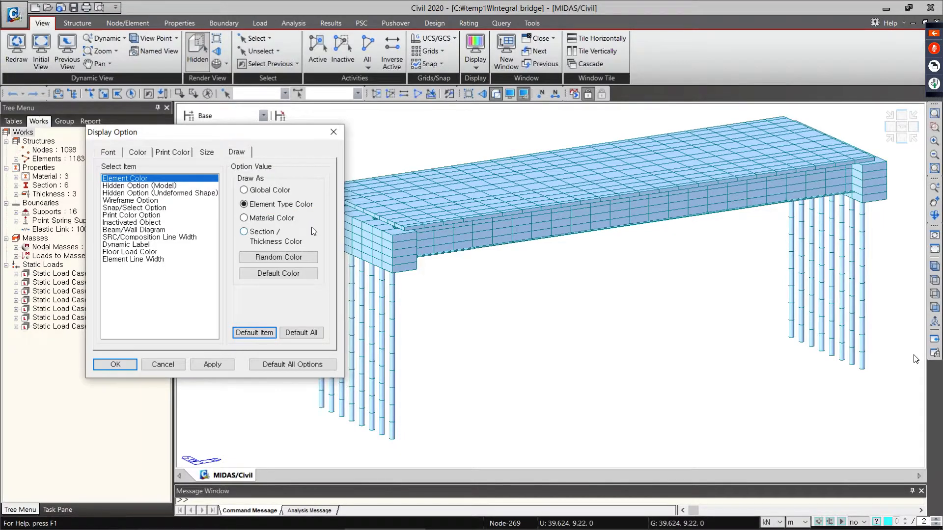
pyautogui.click(212, 364)
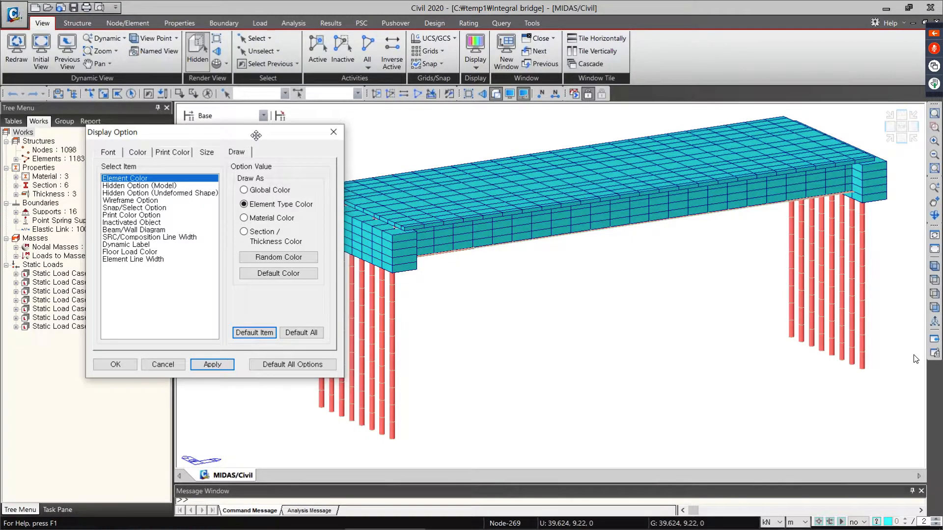
pyautogui.moveTo(256, 135); pyautogui.dragTo(209, 106)
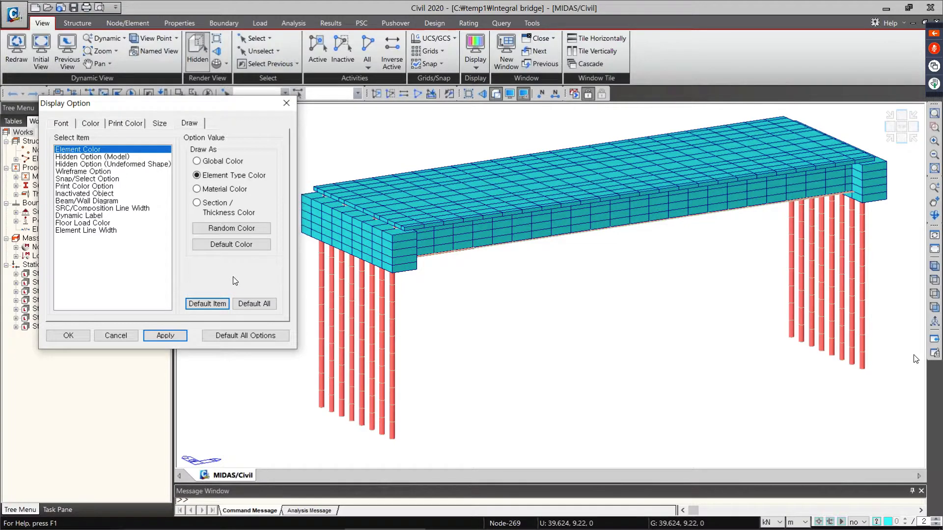
# - Examine the Color display options for beam elements, including the colours available for the beam's Hidden item
pyautogui.click(102, 126)
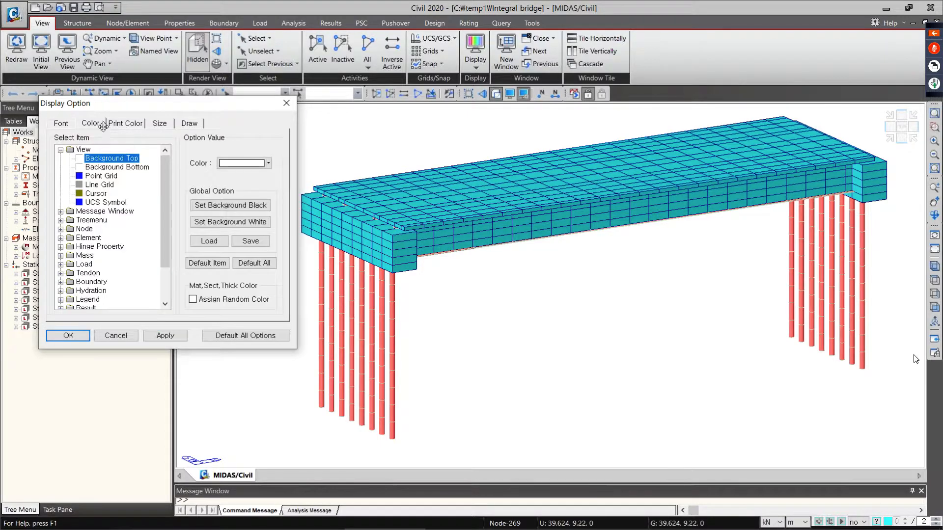
pyautogui.click(60, 238)
pyautogui.scroll(-4, 94, 261)
pyautogui.scroll(5, 76, 201)
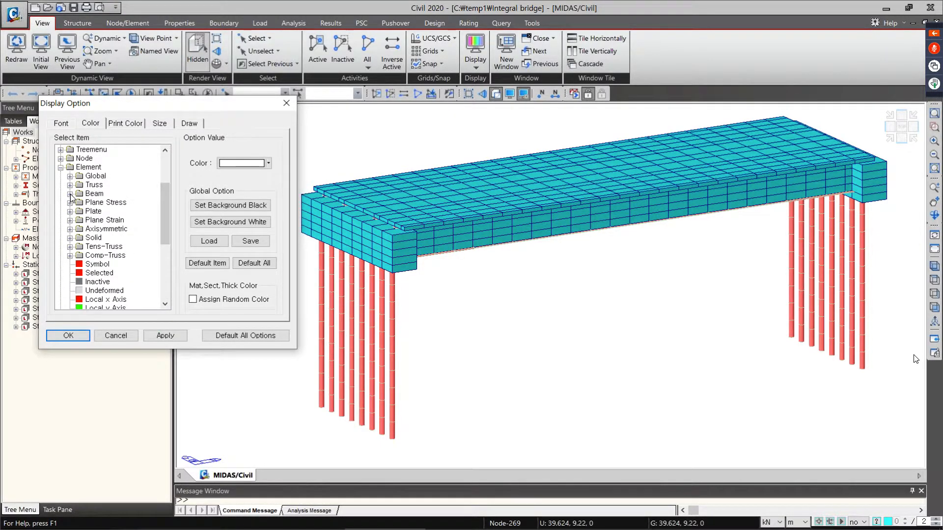
pyautogui.click(70, 194)
pyautogui.click(107, 203)
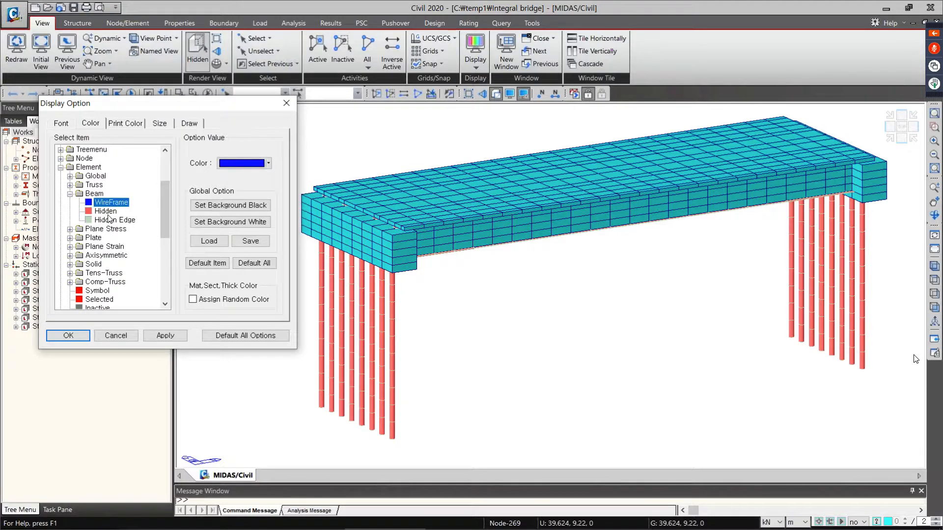
pyautogui.click(107, 212)
pyautogui.click(268, 163)
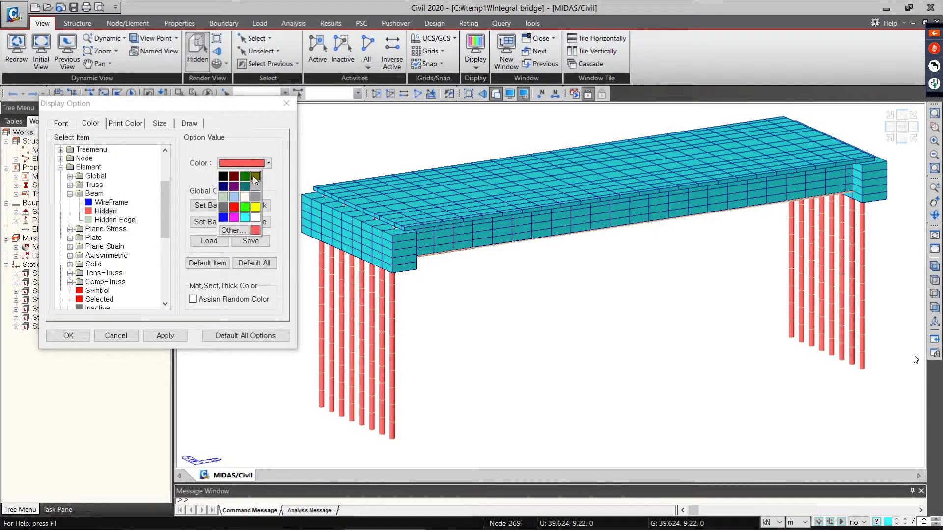
pyautogui.click(249, 136)
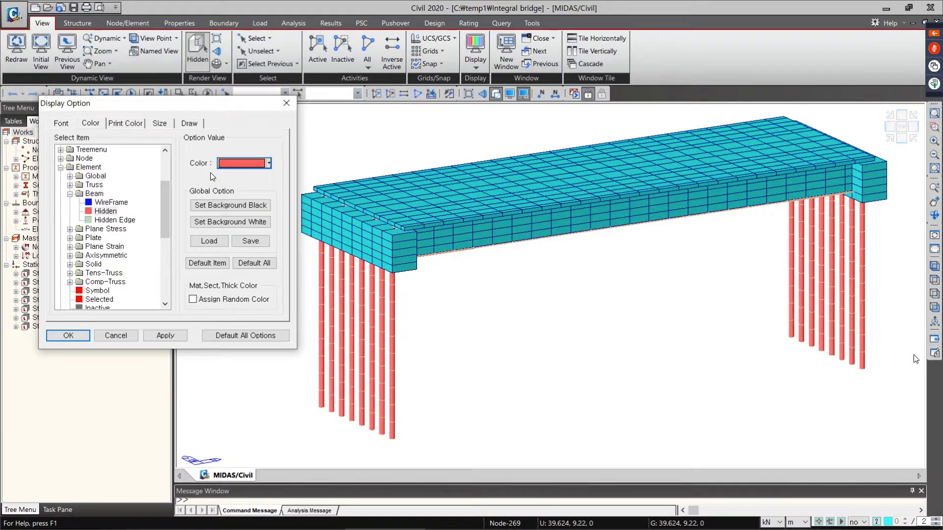
# - Reset all display colours to their defaults and apply, then set the global colour scheme to a white background and apply it
pyautogui.click(245, 261)
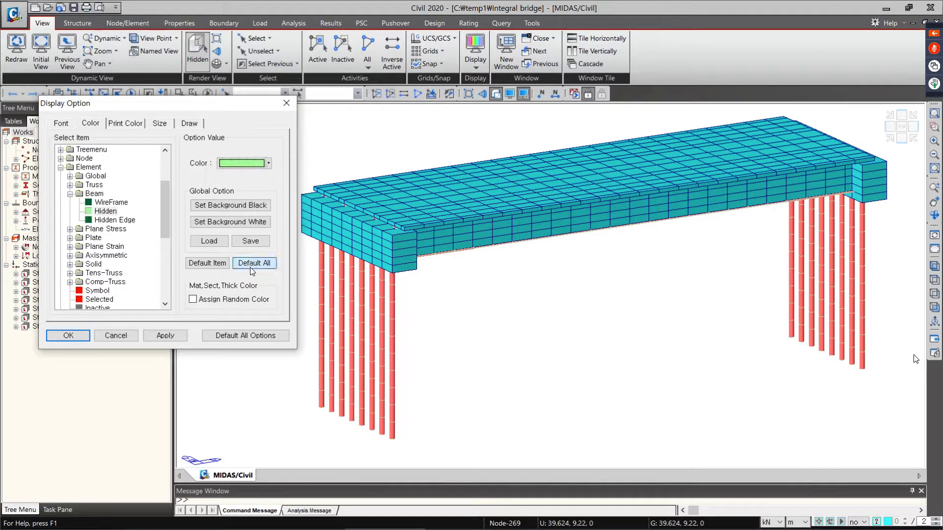
pyautogui.click(174, 337)
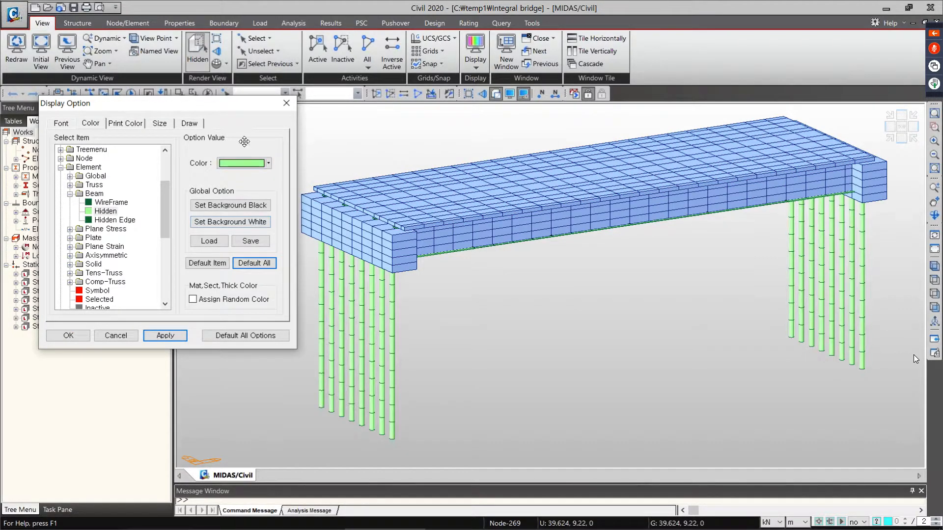
pyautogui.click(229, 223)
pyautogui.click(172, 336)
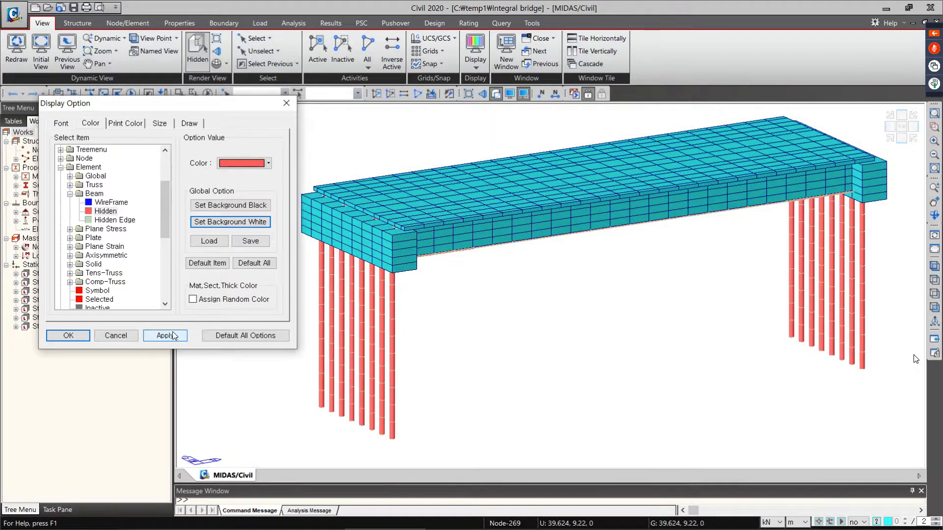
# - Set the Element Color item in the Draw display options to Global Color, apply it and confirm
pyautogui.click(189, 124)
pyautogui.click(197, 161)
pyautogui.click(163, 337)
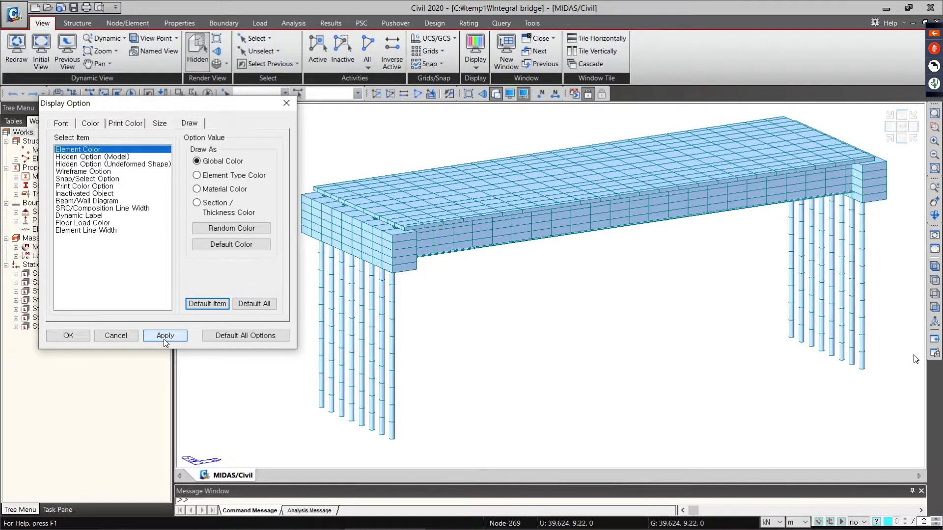
pyautogui.click(79, 337)
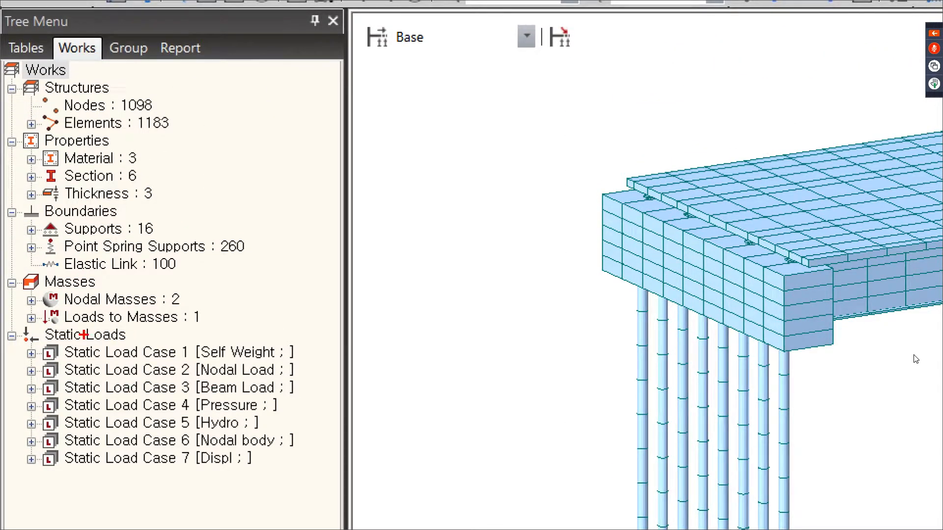
# - Examine the Static Loads, Properties and Boundaries groups in the Works tree
pyautogui.moveTo(49, 346); pyautogui.dragTo(134, 339)
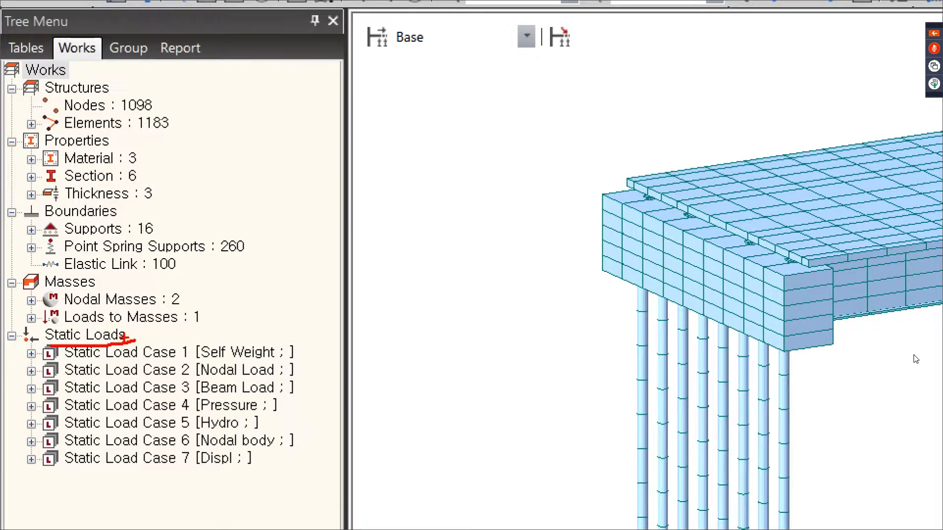
pyautogui.moveTo(37, 151); pyautogui.dragTo(118, 147)
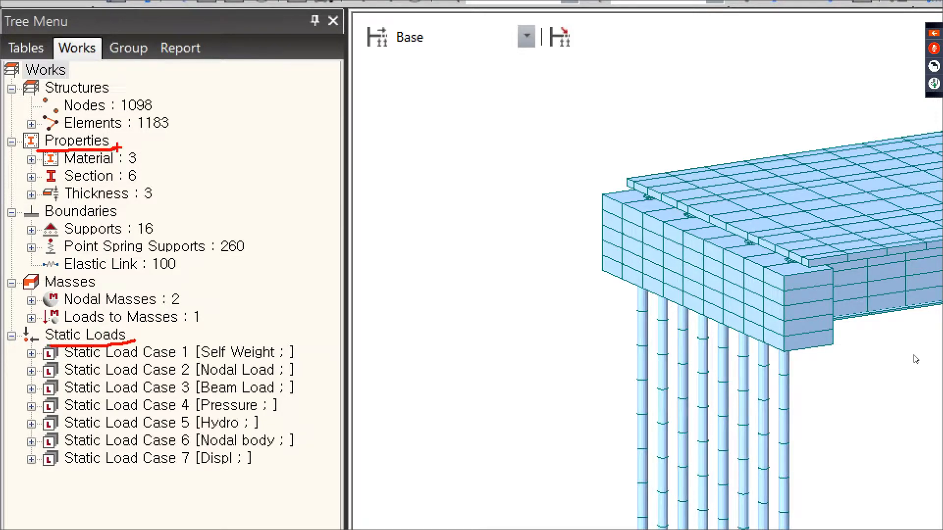
pyautogui.moveTo(45, 224); pyautogui.dragTo(139, 216)
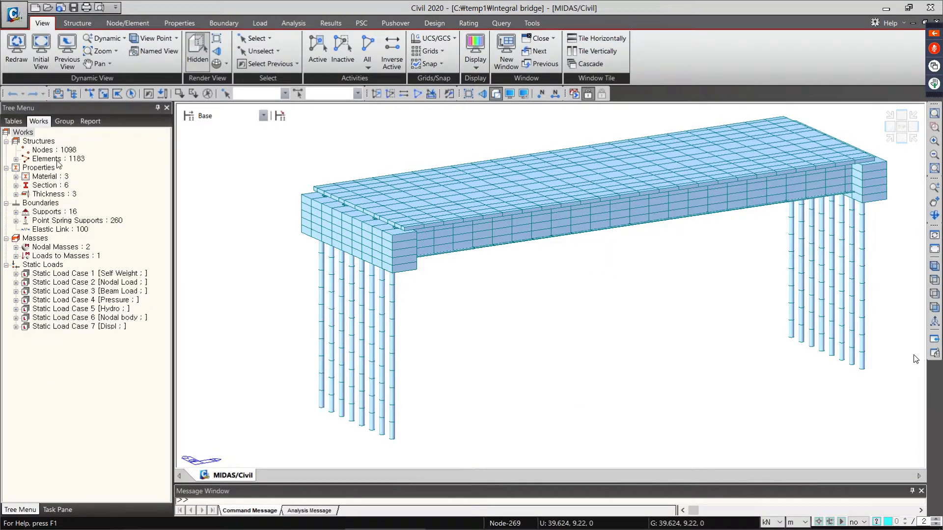
pyautogui.click(44, 124)
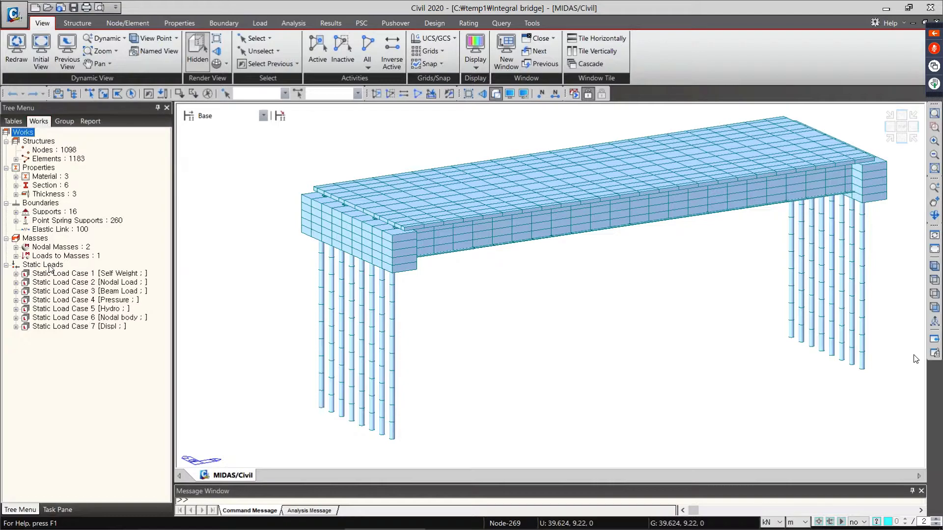
# - Display the Element Beam Loads of Static Load Case 3 (Beam Load) on the bridge model
pyautogui.doubleClick(123, 291)
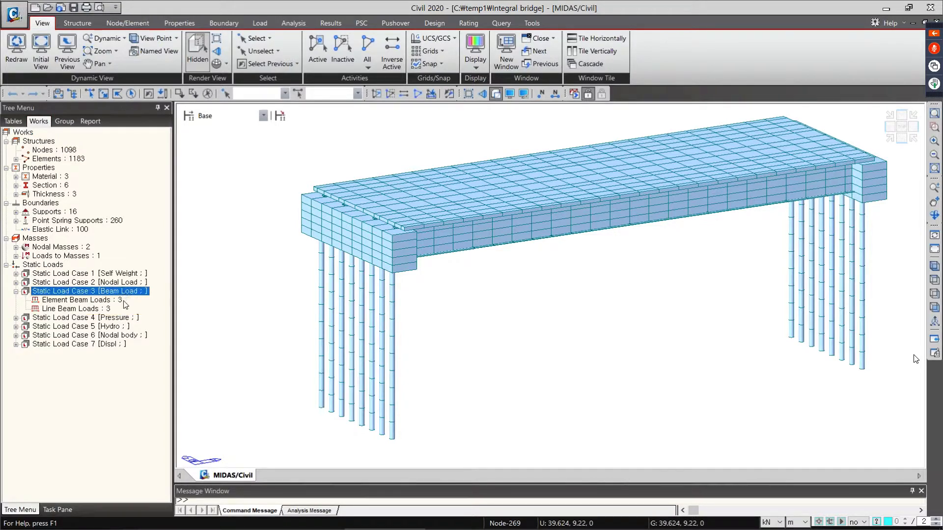
pyautogui.rightClick(104, 303)
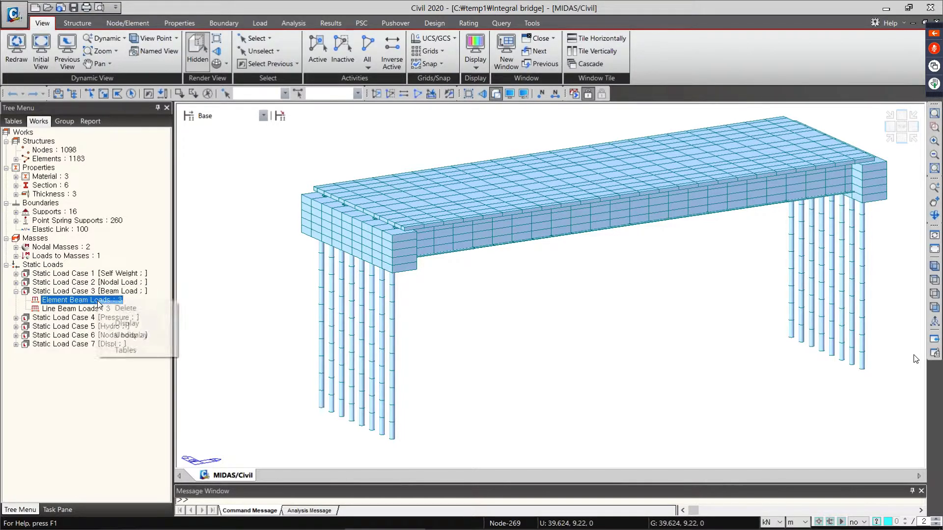
pyautogui.click(139, 324)
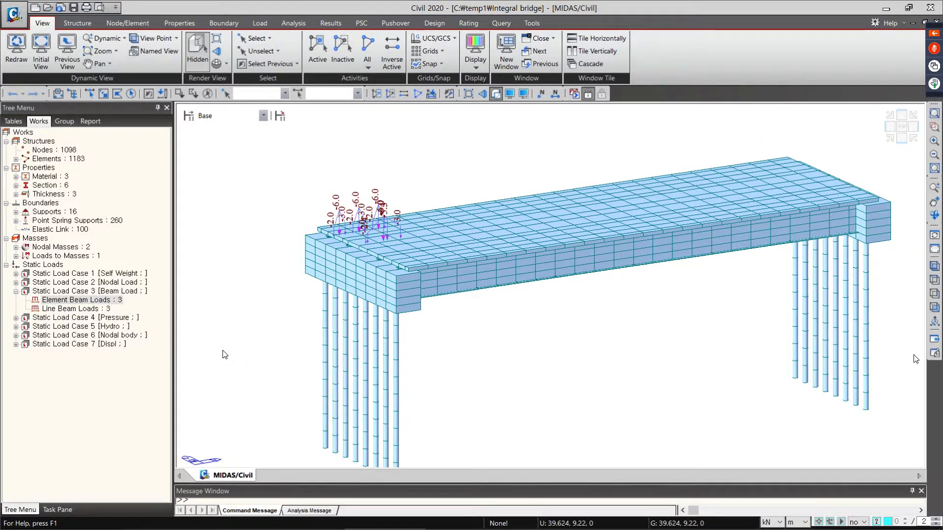
pyautogui.moveTo(225, 354); pyautogui.dragTo(230, 300, button='middle')
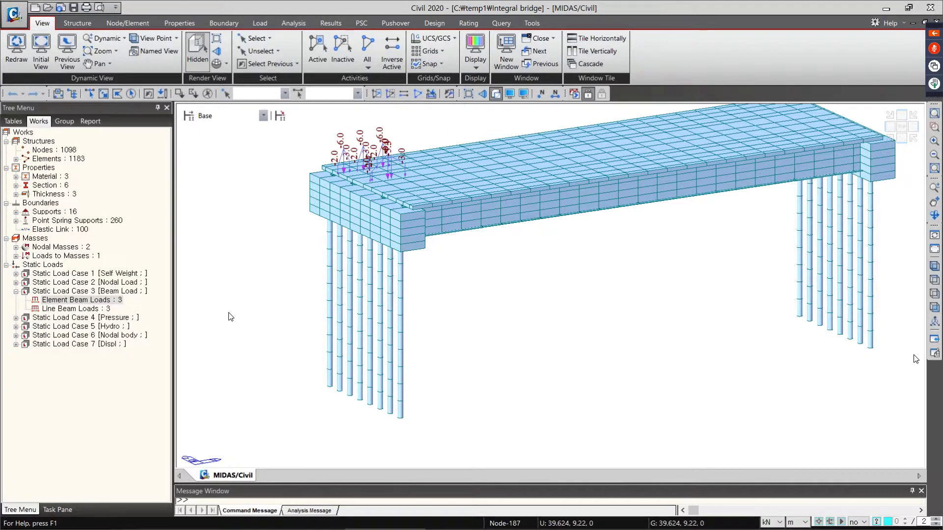
# - Expand the Material list in the Works tree and review the Material Data of A572 without changing it
pyautogui.click(39, 168)
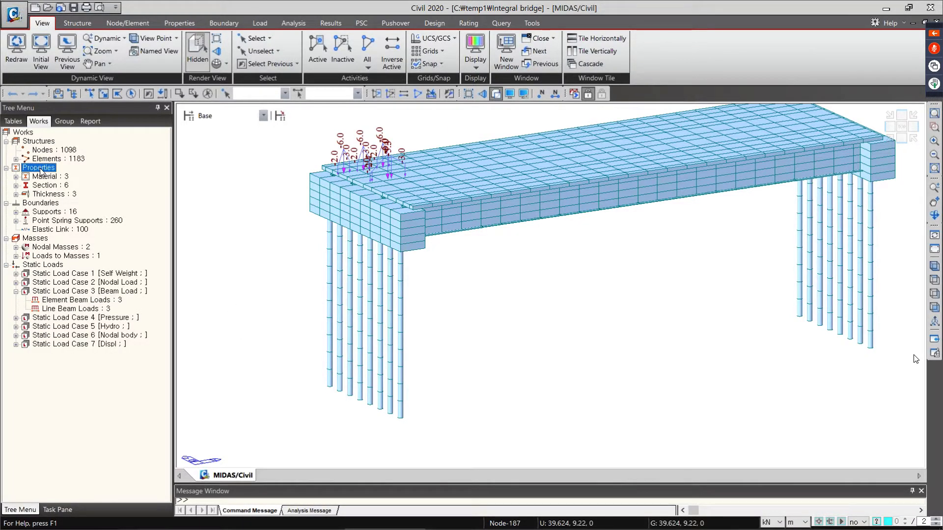
pyautogui.doubleClick(49, 177)
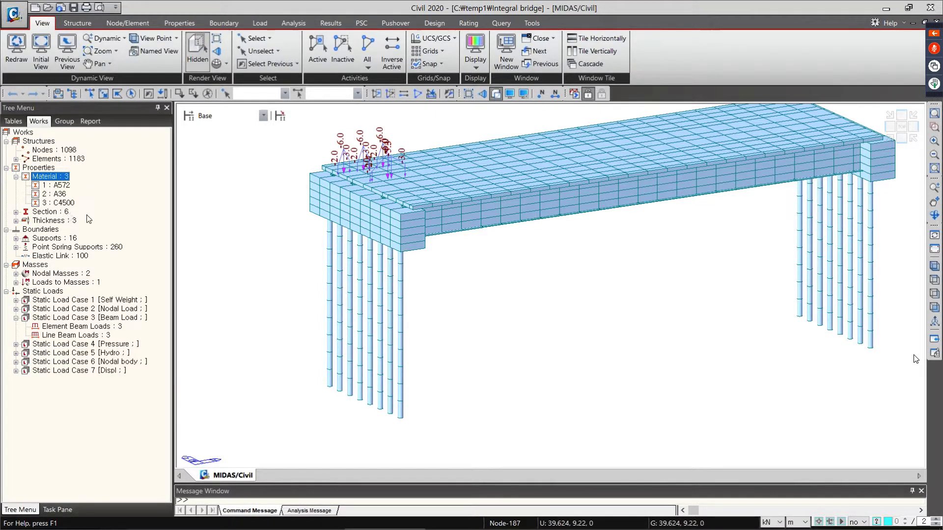
pyautogui.click(62, 186)
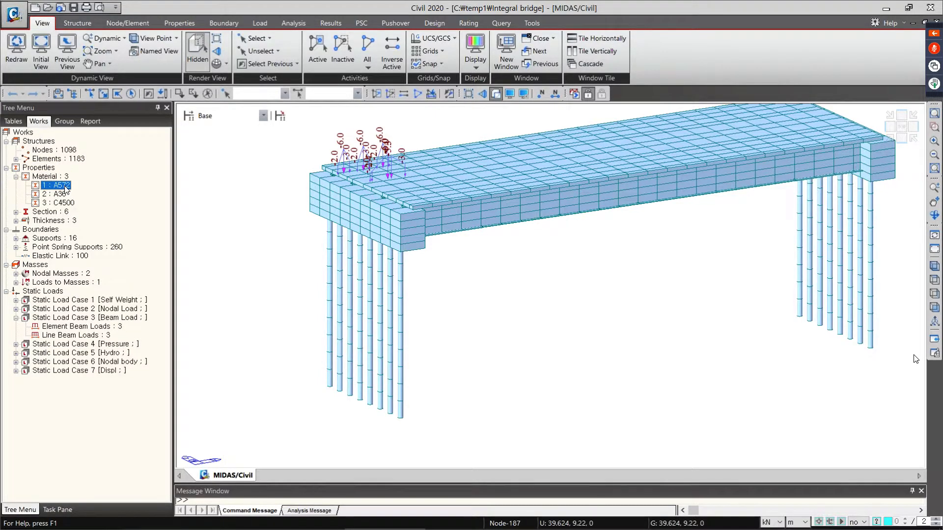
pyautogui.rightClick(66, 189)
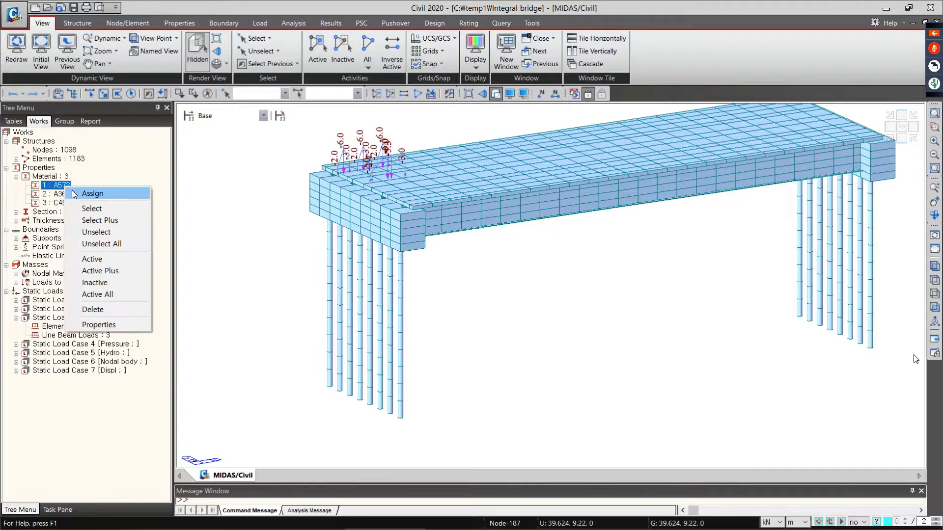
pyautogui.click(114, 325)
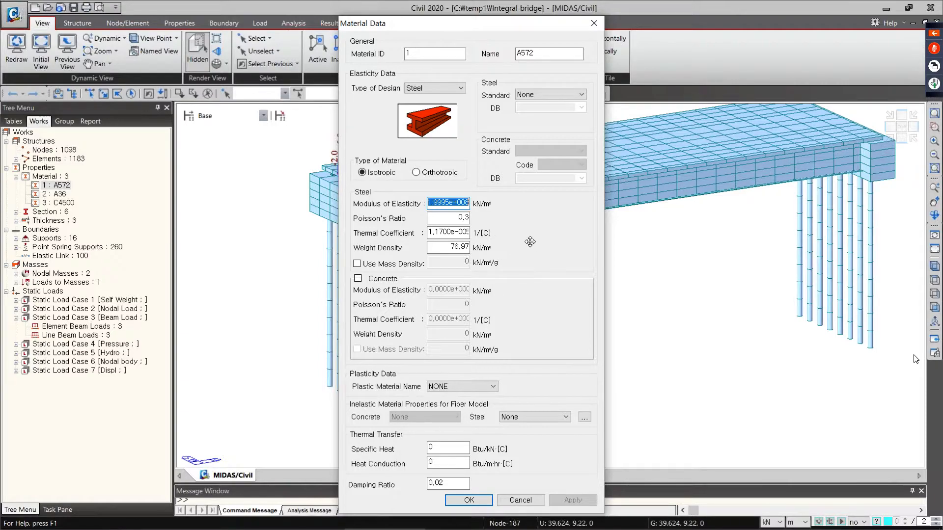
pyautogui.click(593, 23)
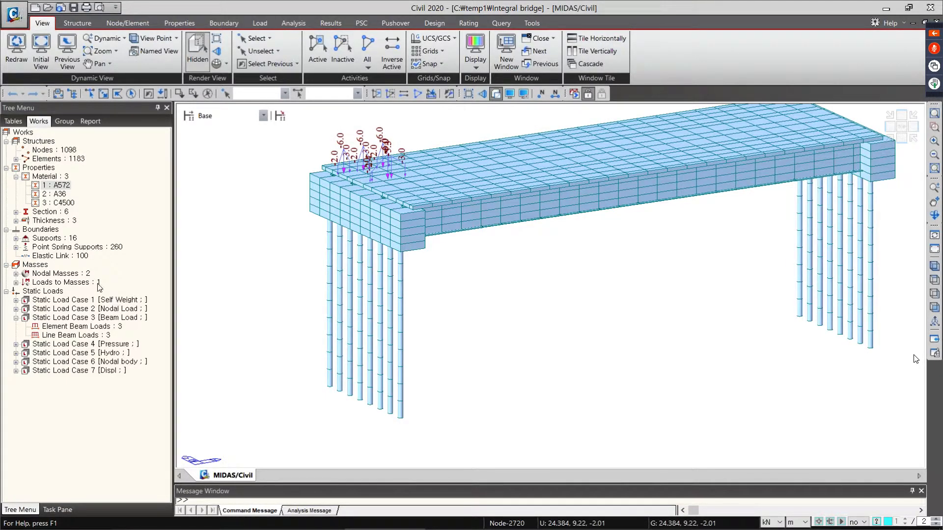
# - Hide the Element Beam Loads of Static Load Case 3 and display the Type 1 supports at the pile ends
pyautogui.rightClick(88, 328)
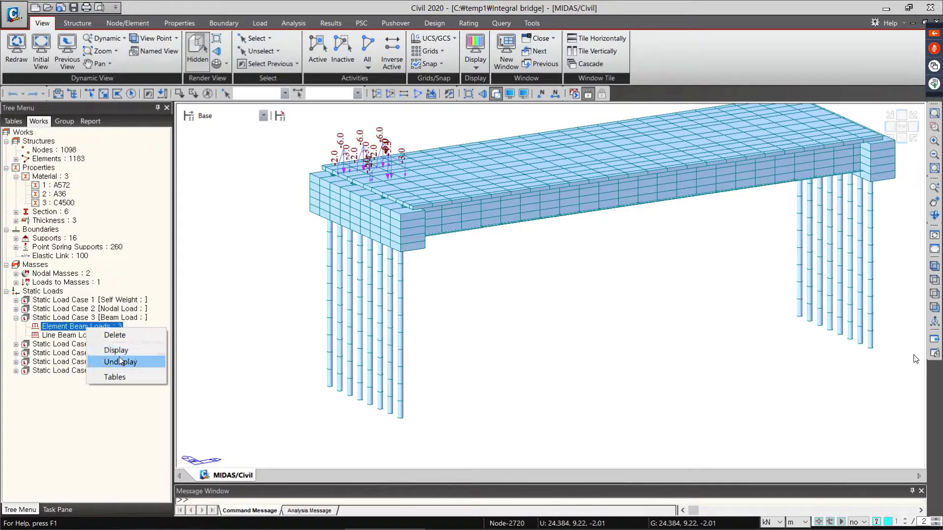
pyautogui.click(122, 366)
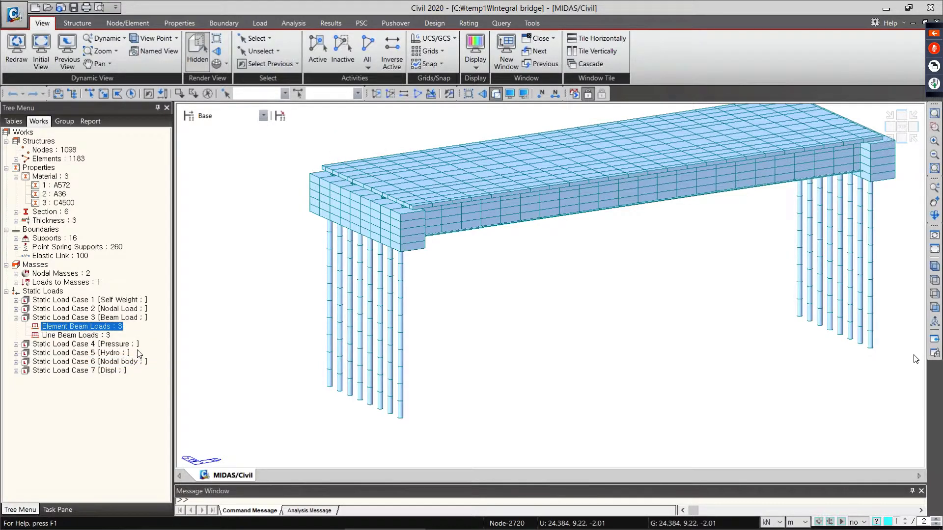
pyautogui.doubleClick(56, 239)
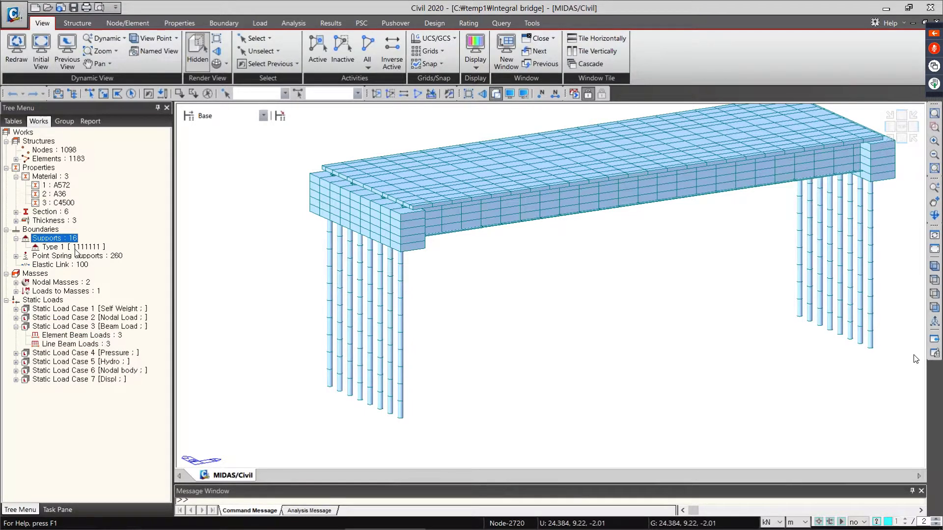
pyautogui.rightClick(74, 249)
pyautogui.click(113, 387)
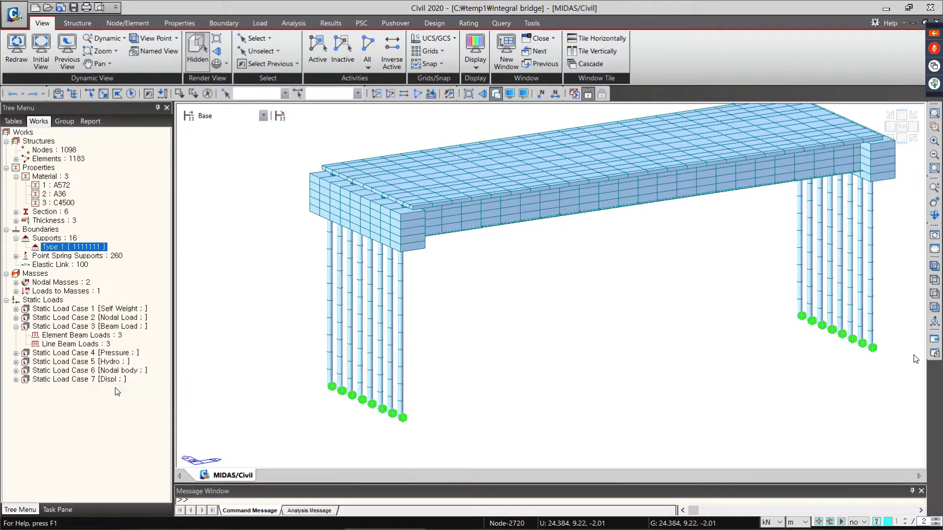
pyautogui.moveTo(255, 415); pyautogui.dragTo(255, 328, button='middle')
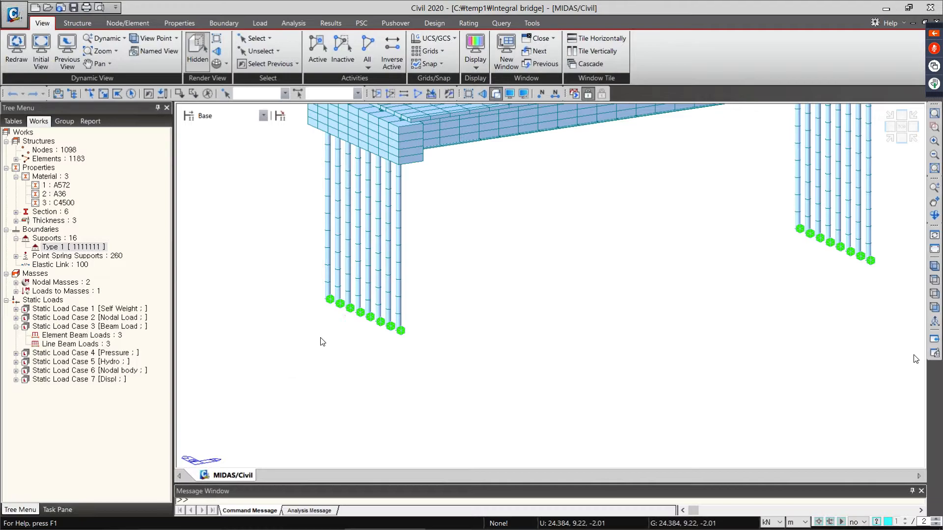
pyautogui.hotkey('ctrl', '1')
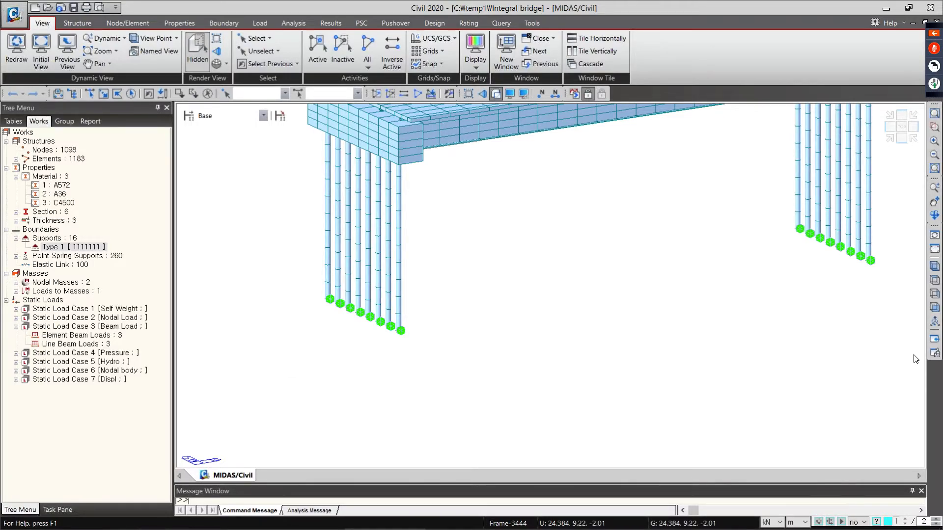
pyautogui.click(358, 343)
pyautogui.moveTo(441, 376)
pyautogui.mouseDown()
pyautogui.moveTo(290, 295)
pyautogui.moveTo(484, 231)
pyautogui.moveTo(442, 381)
pyautogui.moveTo(428, 396)
pyautogui.mouseUp()
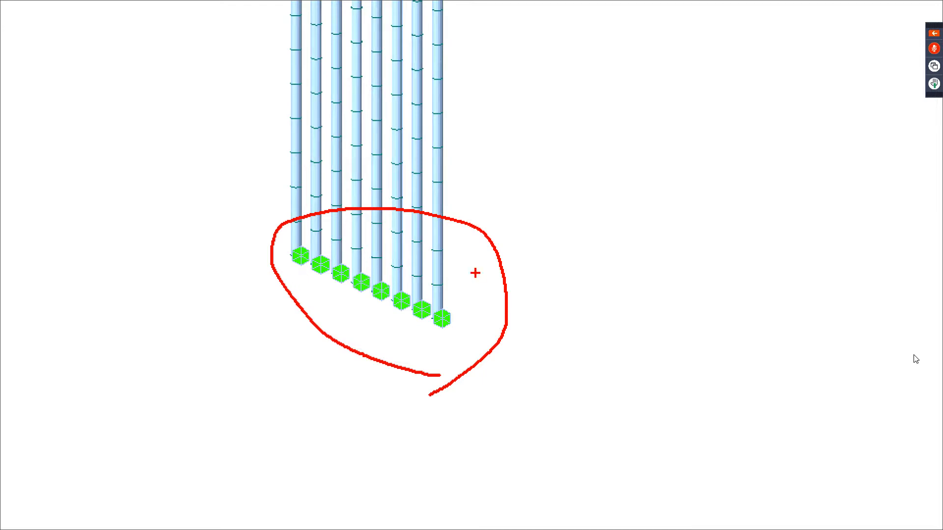
pyautogui.moveTo(439, 297)
pyautogui.mouseDown()
pyautogui.moveTo(458, 296)
pyautogui.moveTo(442, 339)
pyautogui.moveTo(451, 345)
pyautogui.mouseUp()
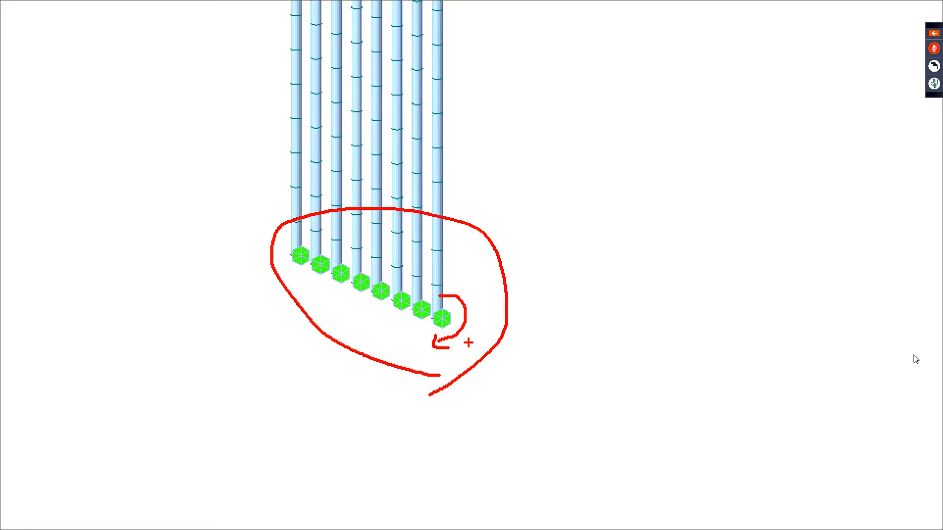
pyautogui.press('Escape')
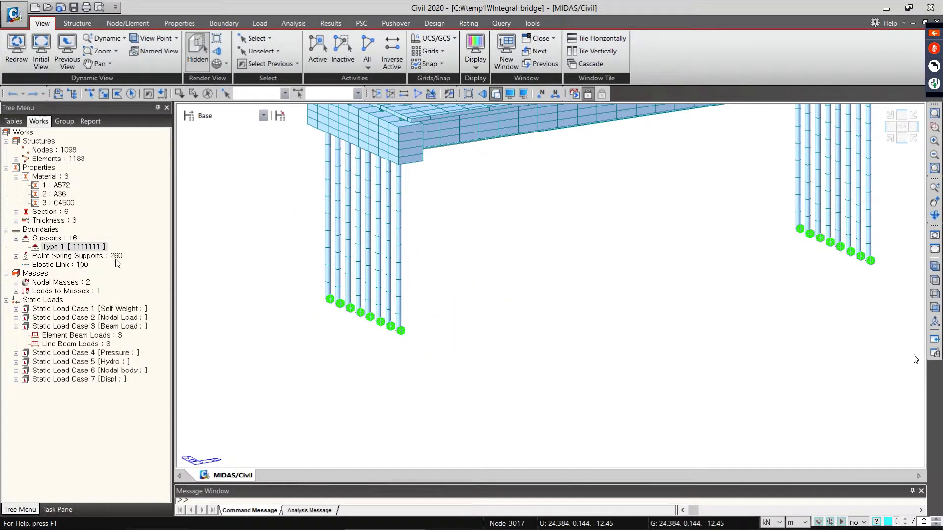
# - Replace the Type 1 supports with Dx, Dy and Dz fixed and all rotations Rx, Ry, Rz and Rw released
pyautogui.rightClick(76, 247)
pyautogui.click(122, 408)
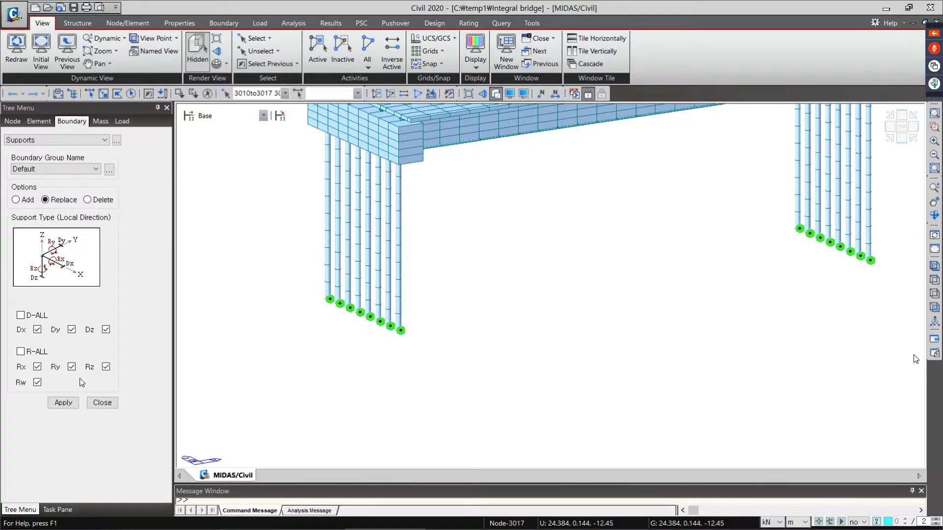
pyautogui.click(37, 354)
pyautogui.click(38, 354)
pyautogui.click(66, 405)
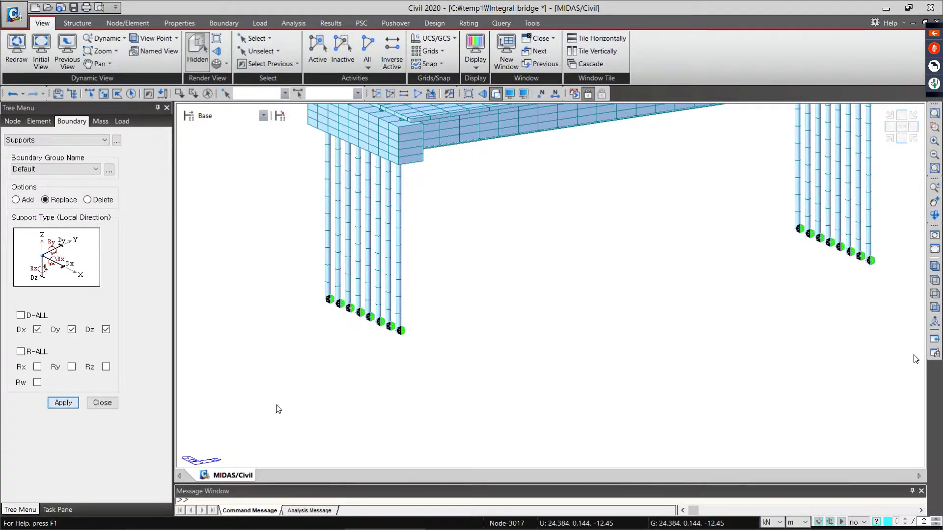
pyautogui.hotkey('ctrl', '1')
pyautogui.click(348, 341)
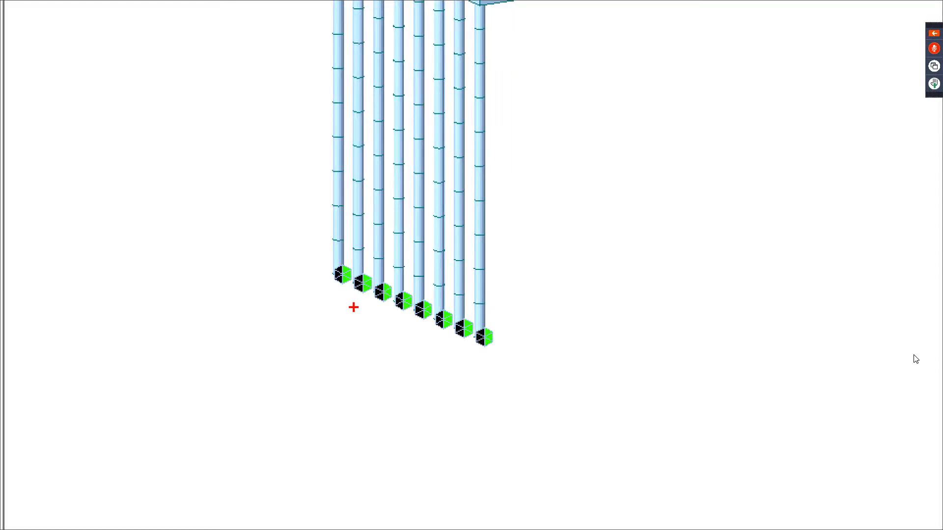
pyautogui.moveTo(327, 303)
pyautogui.mouseDown()
pyautogui.moveTo(467, 347)
pyautogui.moveTo(516, 375)
pyautogui.mouseUp()
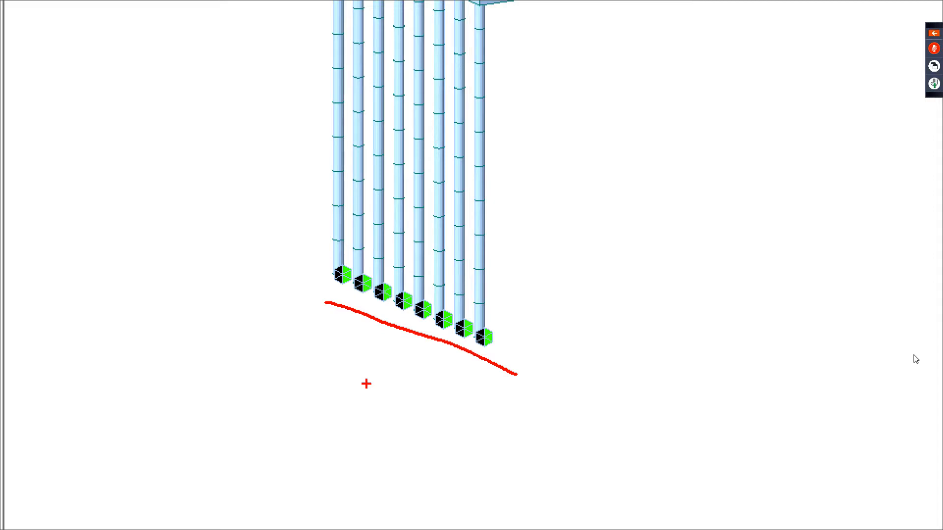
pyautogui.press('Escape')
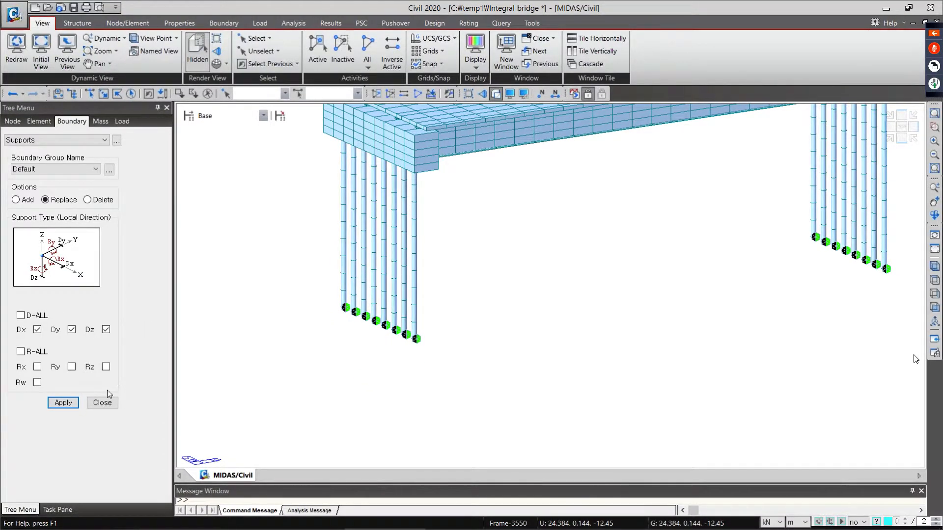
# - Finish the support editing, return to the isometric view and hide the Type 1 support symbols
pyautogui.click(103, 403)
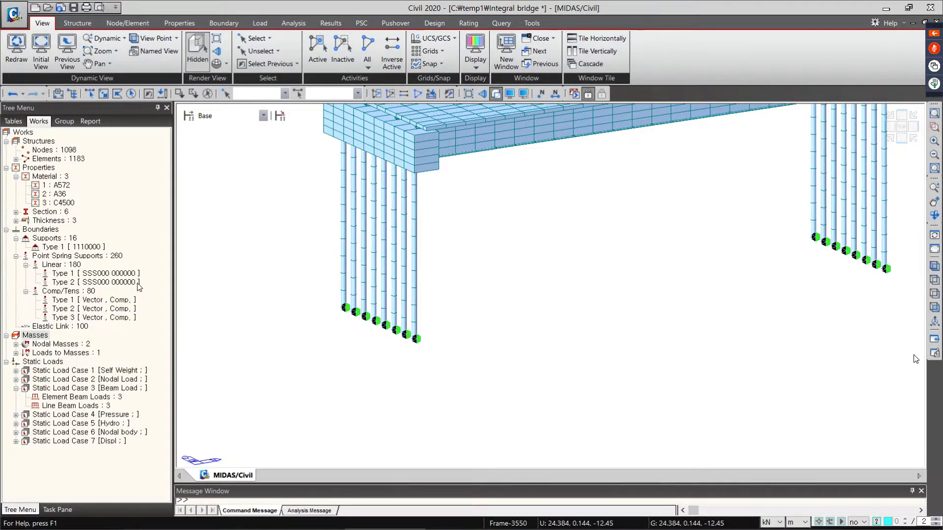
pyautogui.click(934, 266)
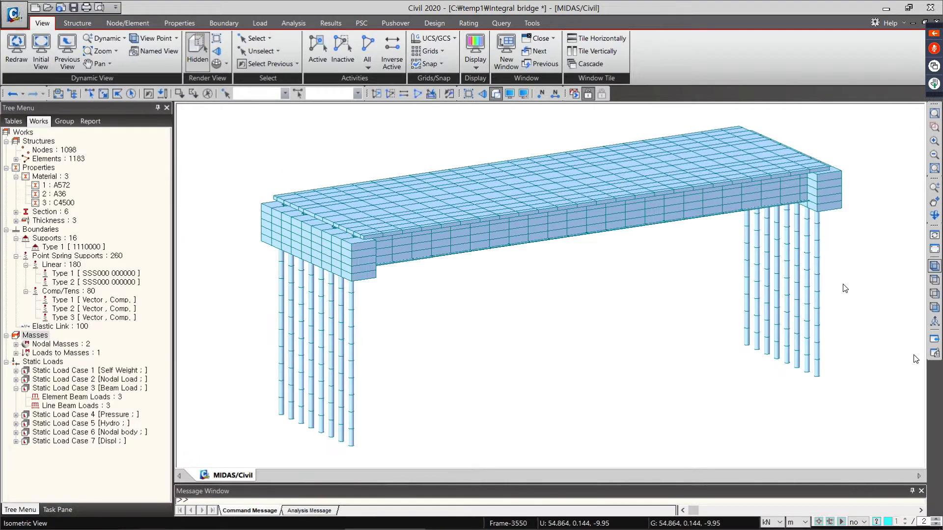
pyautogui.rightClick(76, 248)
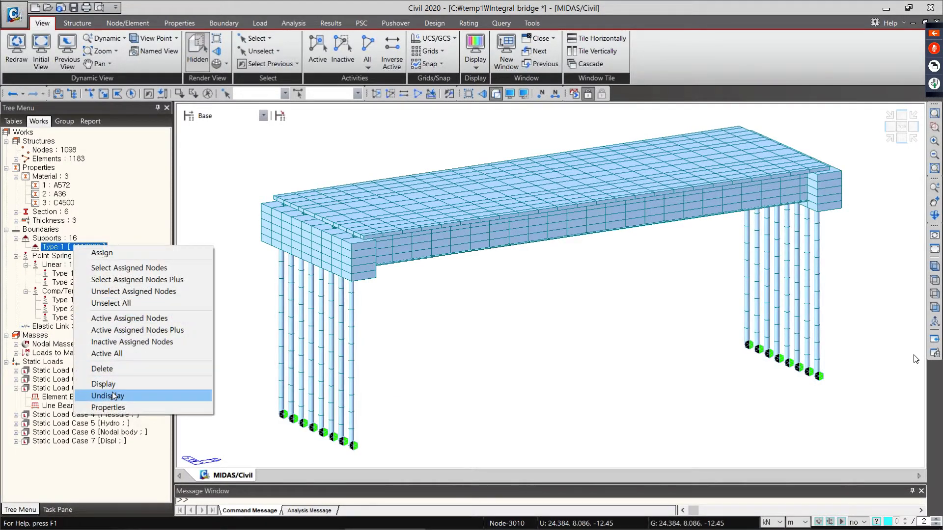
pyautogui.click(111, 396)
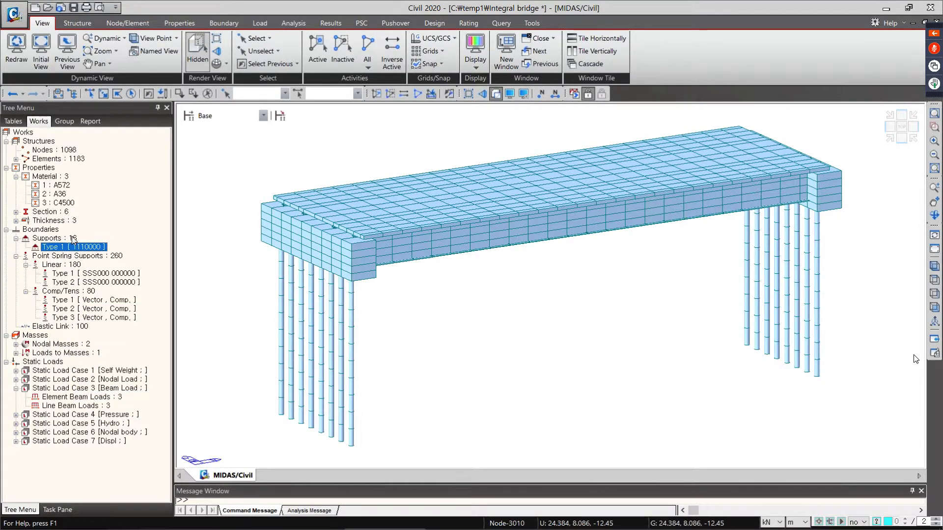
# - Expand Elements in the Works tree and highlight the truss, beam and plate elements one type after another
pyautogui.click(16, 158)
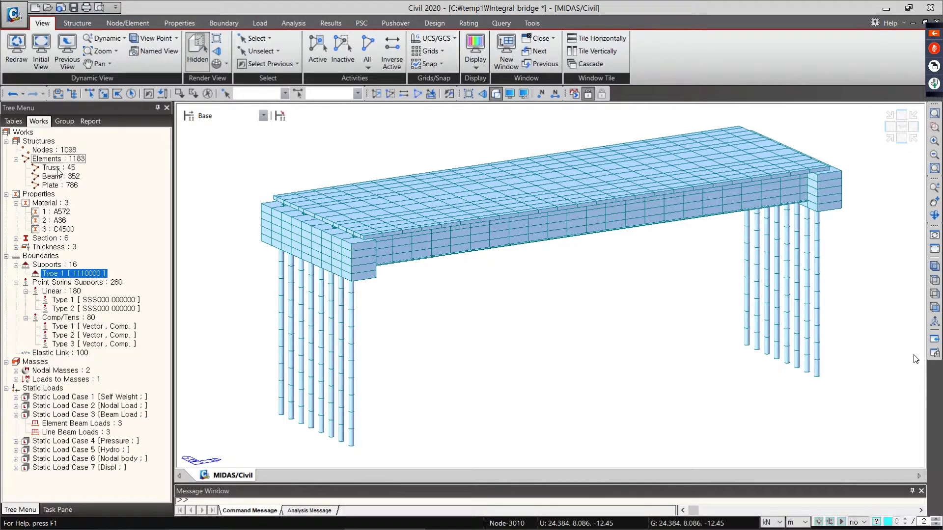
pyautogui.click(63, 168)
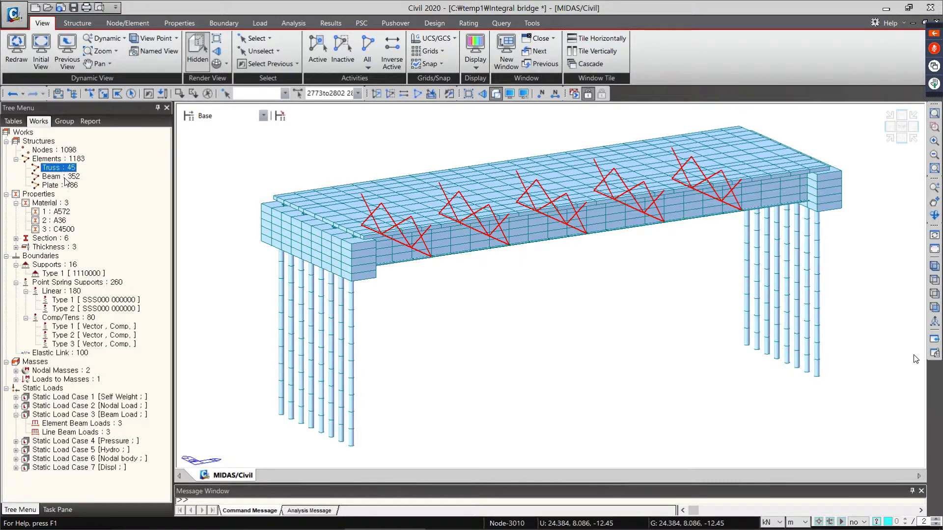
pyautogui.click(64, 177)
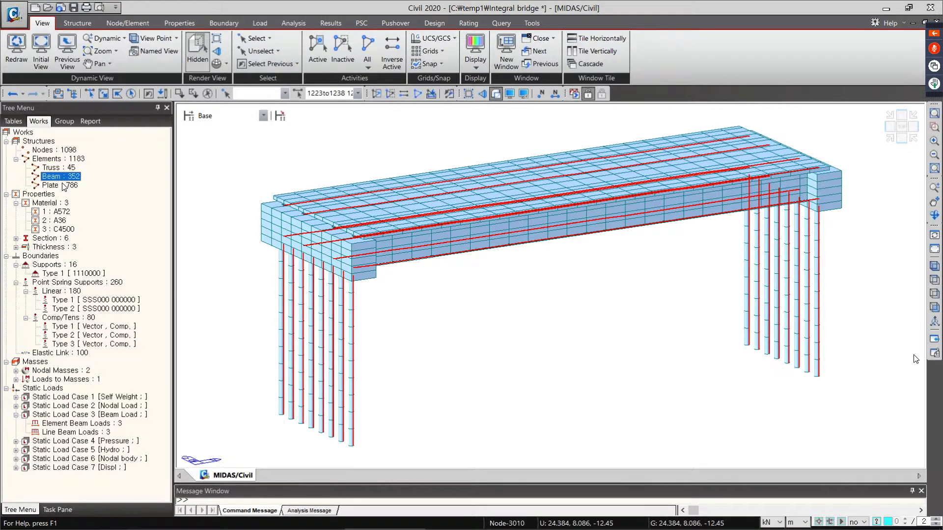
pyautogui.click(63, 186)
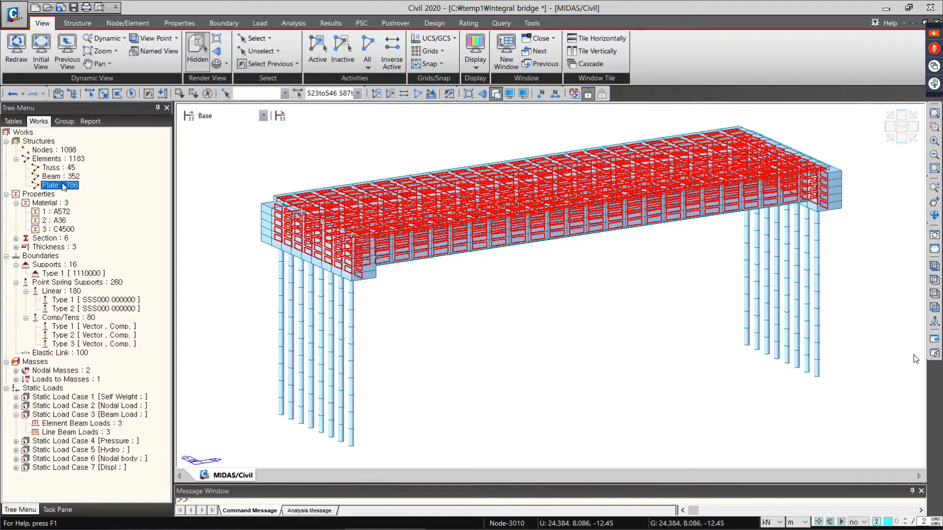
# - Highlight the elements assigned to materials A572, A36 and C4500 one after another
pyautogui.click(61, 212)
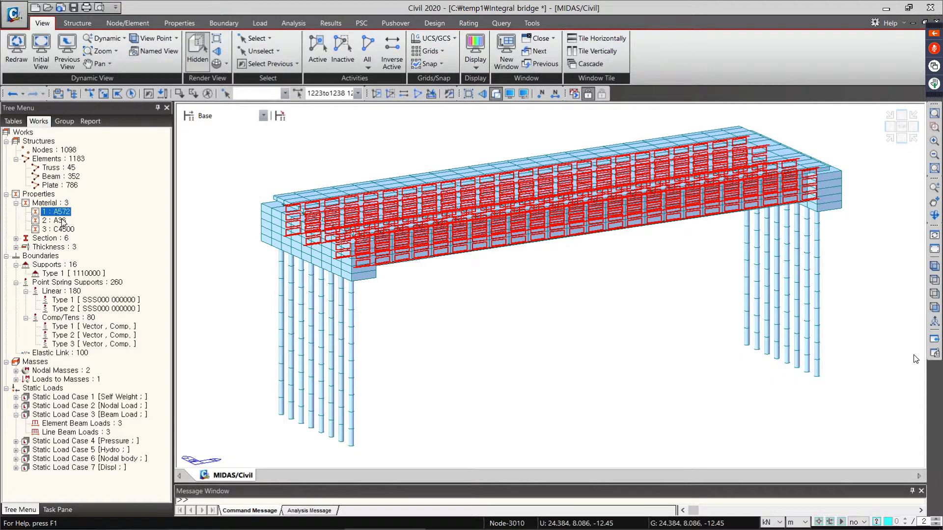
pyautogui.click(59, 220)
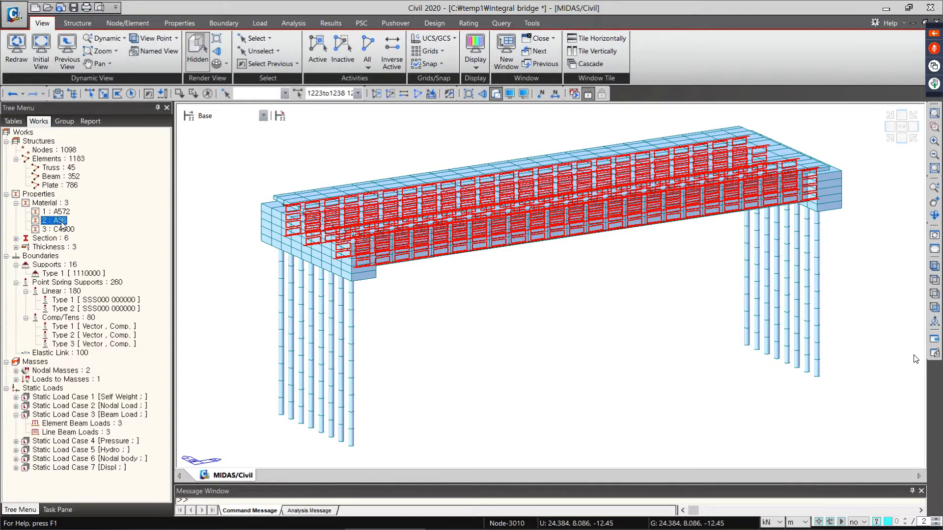
pyautogui.click(66, 230)
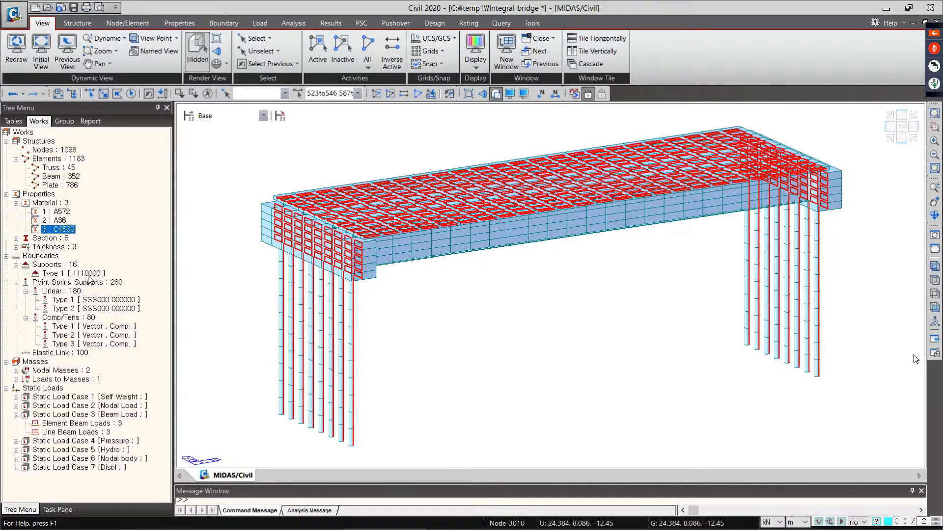
# - Expand the Section list and highlight the elements of TOP FLANGE TWO, both BOTTOM FLANGE sections, L3-1/2X3-1/2X3/8 and solid beam in turn
pyautogui.click(16, 239)
pyautogui.click(79, 255)
pyautogui.click(97, 265)
pyautogui.click(98, 274)
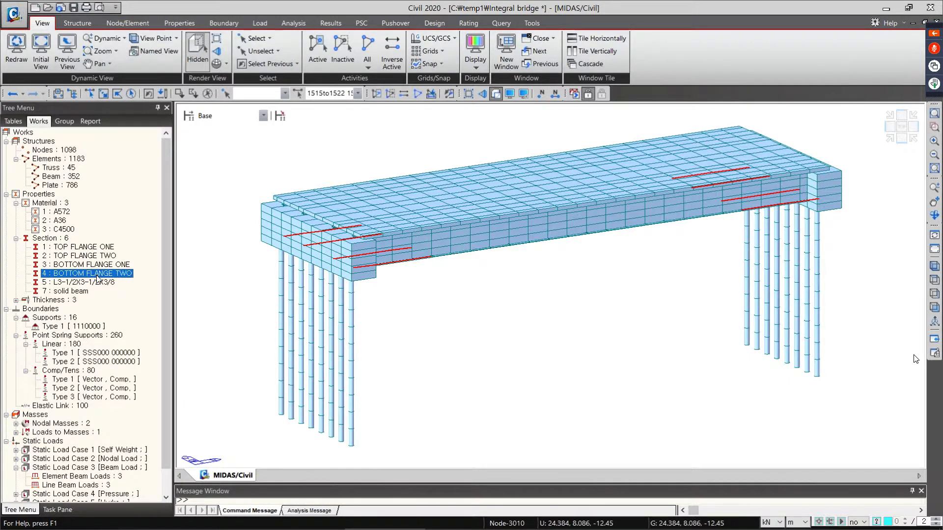
pyautogui.click(98, 283)
pyautogui.click(81, 291)
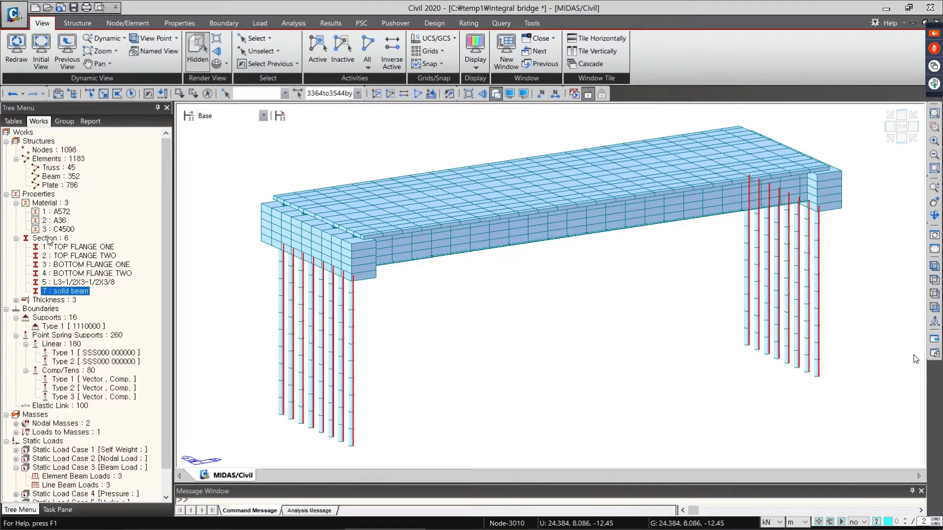
# - Select the elements assigned to material A36 from the Works tree
pyautogui.click(63, 212)
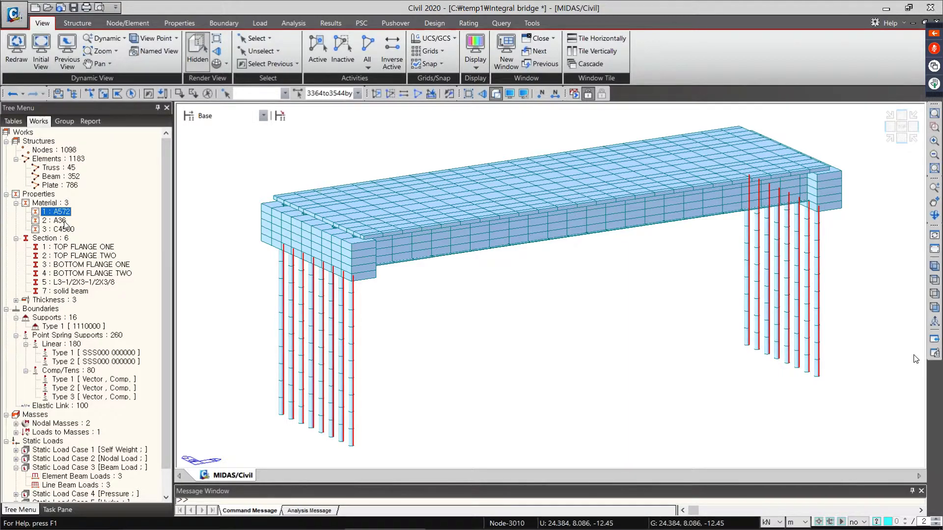
pyautogui.click(63, 221)
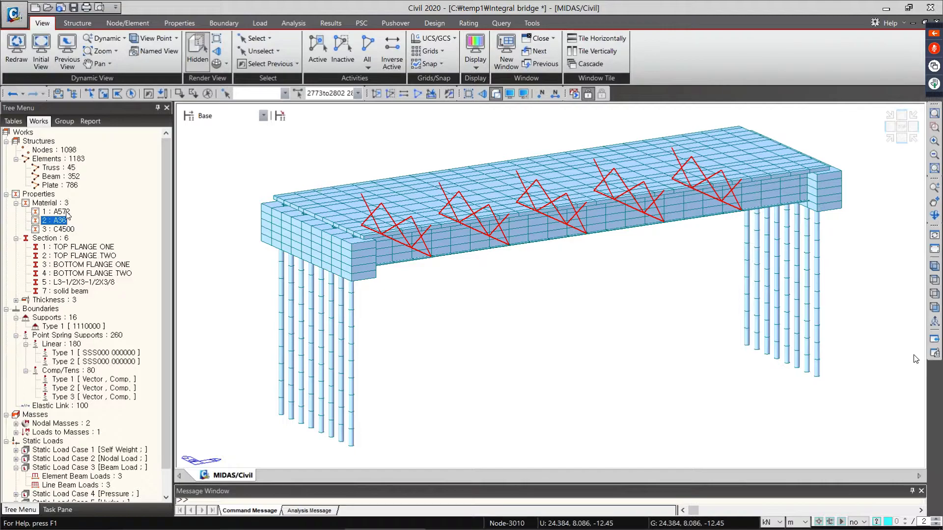
# - Reassign the selected A36 elements to material A572 through the Works tree
pyautogui.click(65, 212)
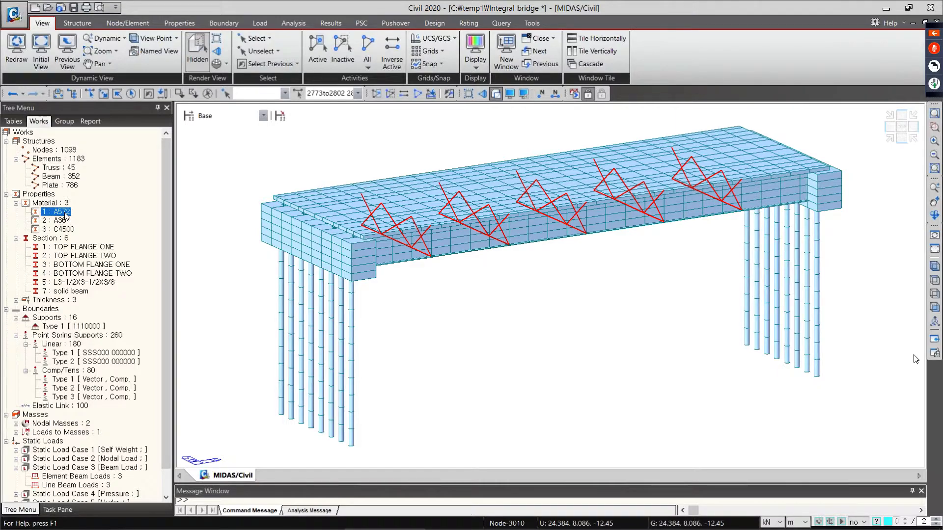
pyautogui.moveTo(65, 216); pyautogui.dragTo(246, 211)
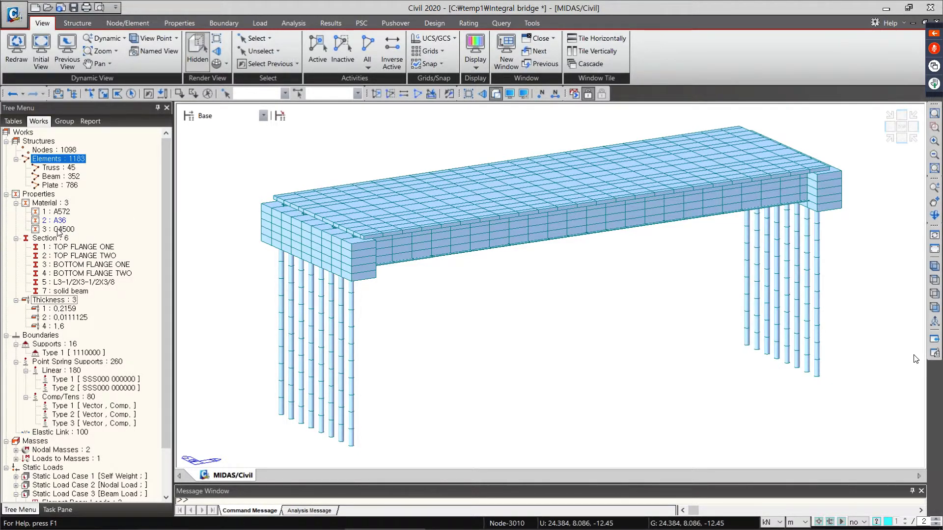
pyautogui.hotkey('ctrl', '1')
pyautogui.moveTo(105, 225); pyautogui.dragTo(132, 224)
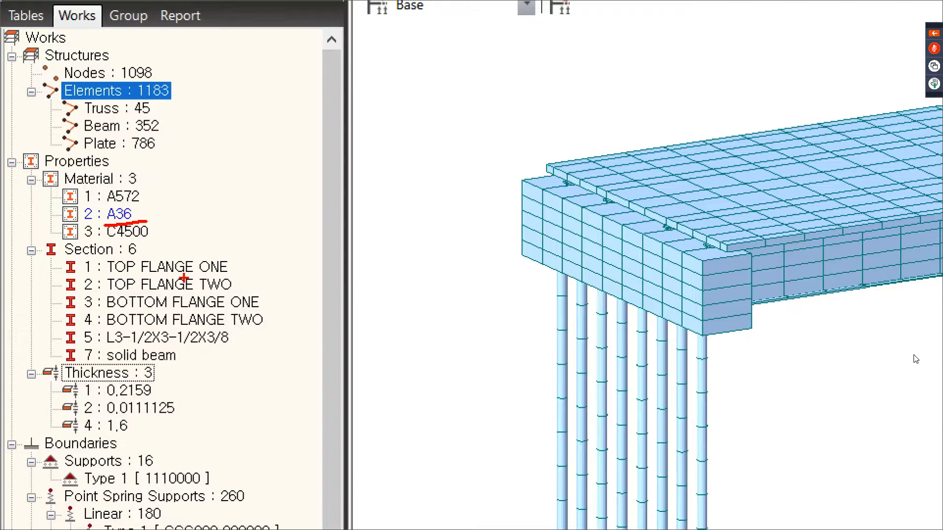
pyautogui.press('Escape')
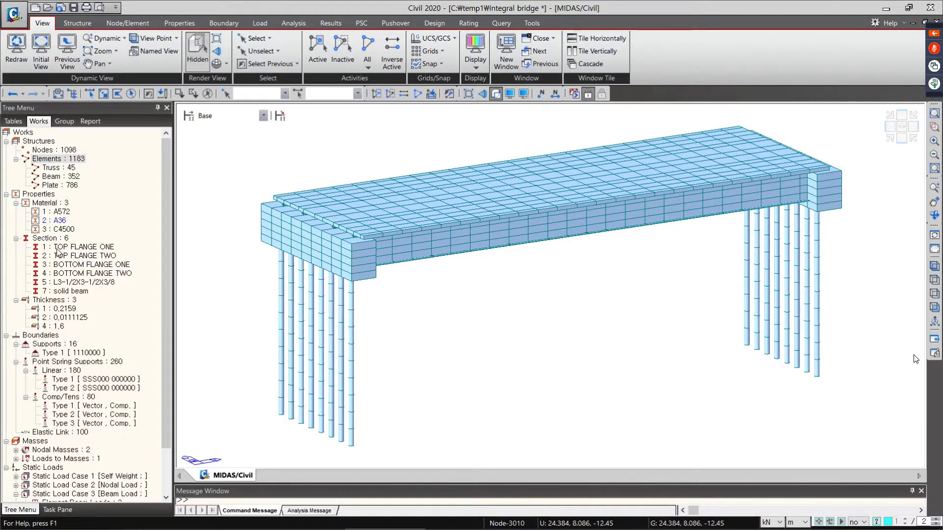
# - Highlight the elements assigned to material A572, inspect them with the Hidden view turned off, and clear the selection
pyautogui.doubleClick(67, 212)
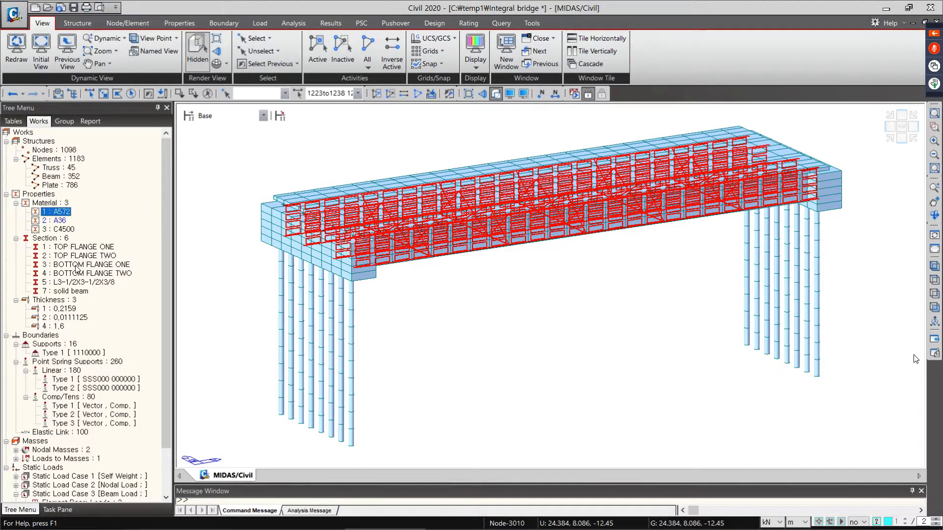
pyautogui.keyDown('ctrl'); pyautogui.moveTo(330, 339); pyautogui.dragTo(350, 352, button='middle'); pyautogui.keyUp('ctrl')
pyautogui.click(497, 95)
pyautogui.moveTo(522, 351)
pyautogui.keyDown('ctrl'); pyautogui.mouseDown(button='middle')
pyautogui.moveTo(561, 343)
pyautogui.moveTo(533, 366)
pyautogui.mouseUp(button='middle'); pyautogui.keyUp('ctrl')
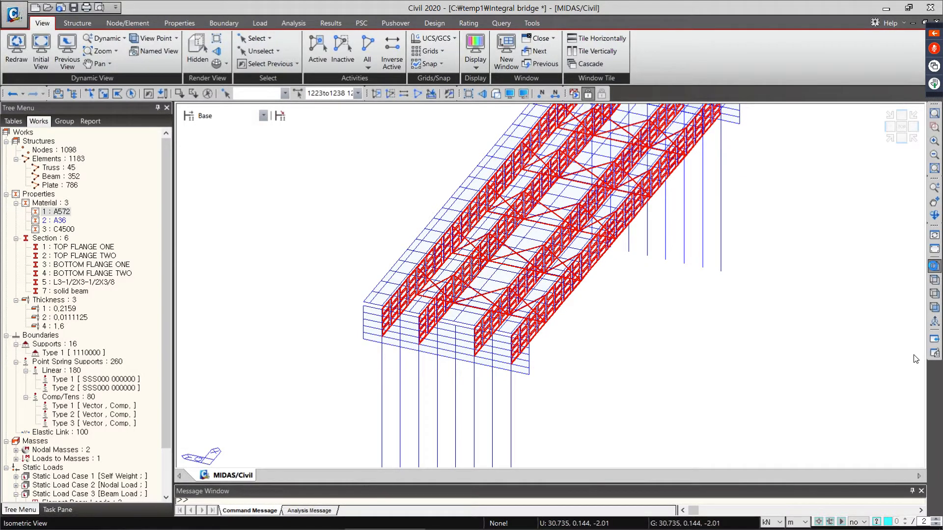
pyautogui.click(935, 266)
pyautogui.click(211, 94)
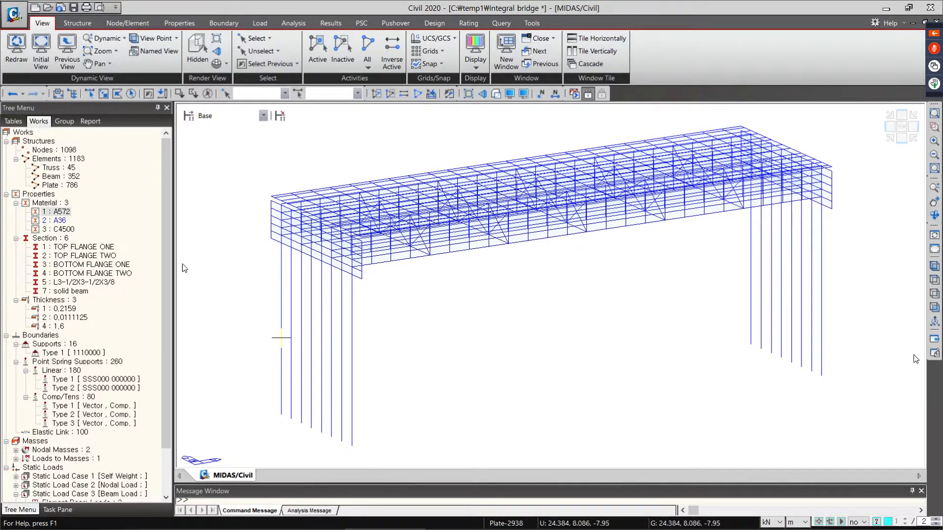
# - Open the material table from the Material entry of the Works tree and close it again
pyautogui.click(16, 203)
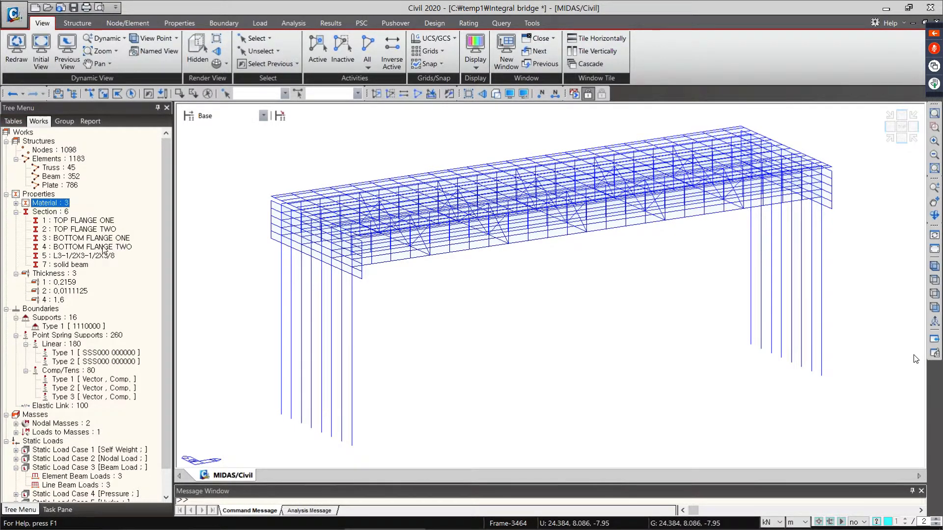
pyautogui.doubleClick(56, 204)
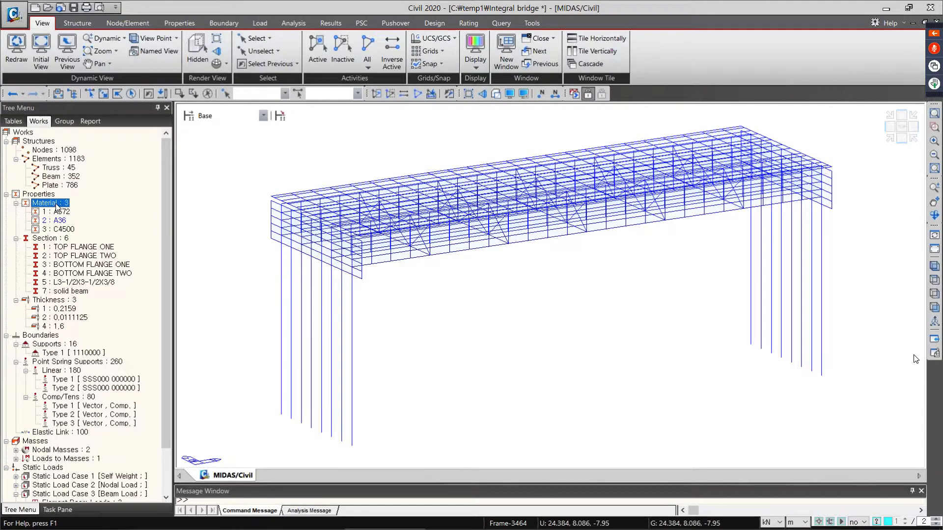
pyautogui.rightClick(56, 207)
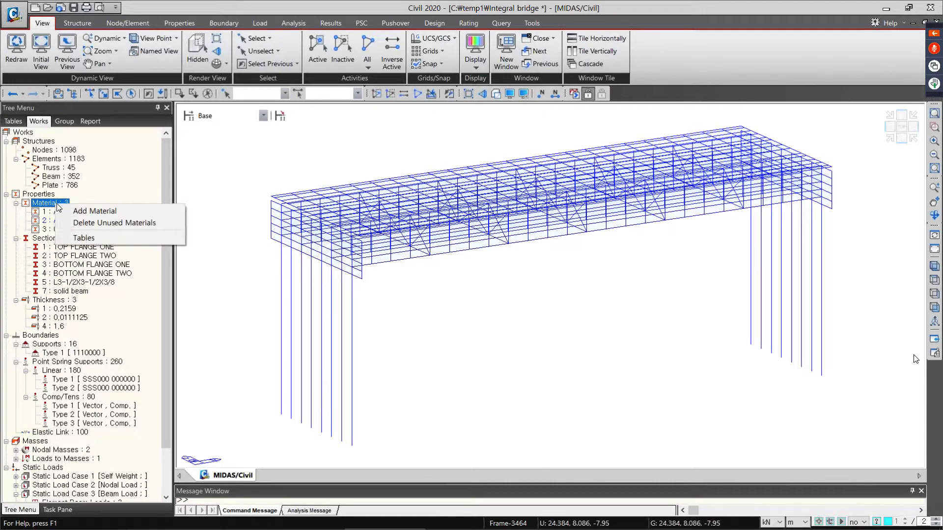
pyautogui.click(96, 243)
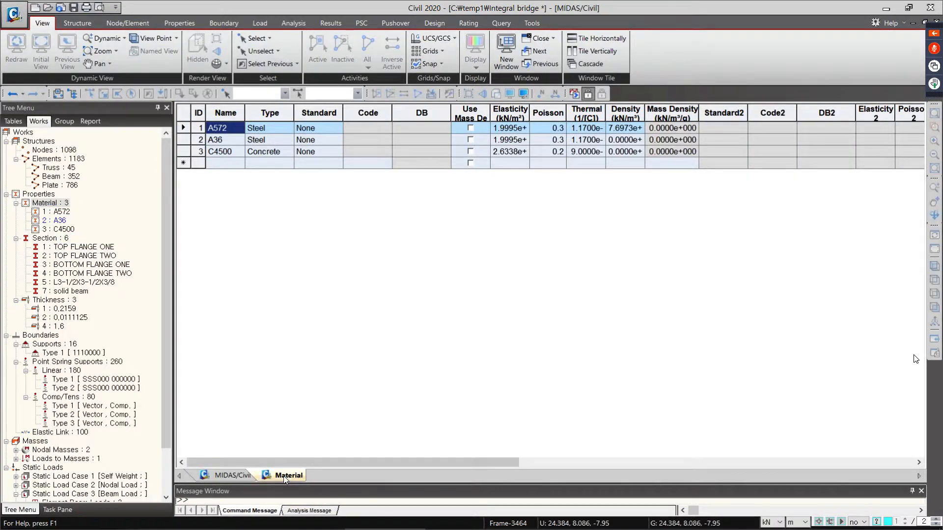
pyautogui.rightClick(284, 476)
pyautogui.click(323, 495)
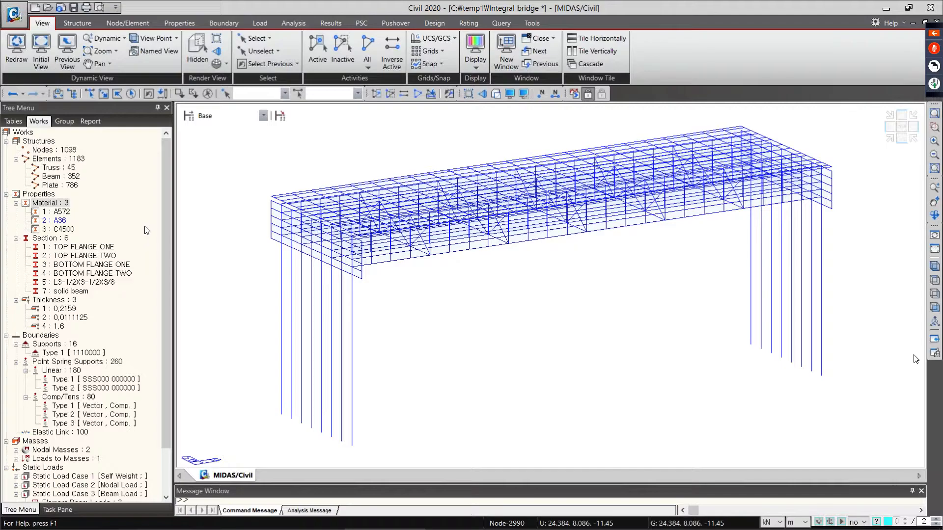
# - Expand Structure Tables and Properties in the Tables tree and open the Material table
pyautogui.click(19, 122)
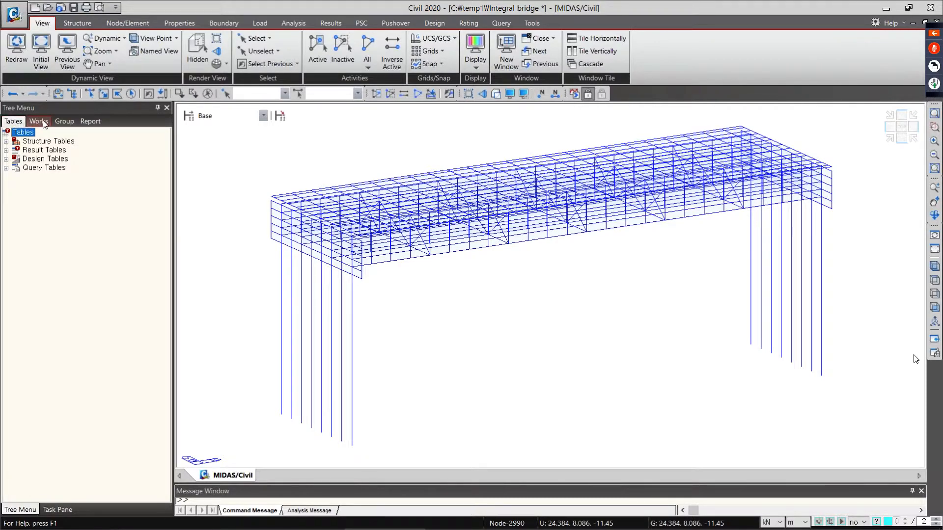
pyautogui.click(7, 142)
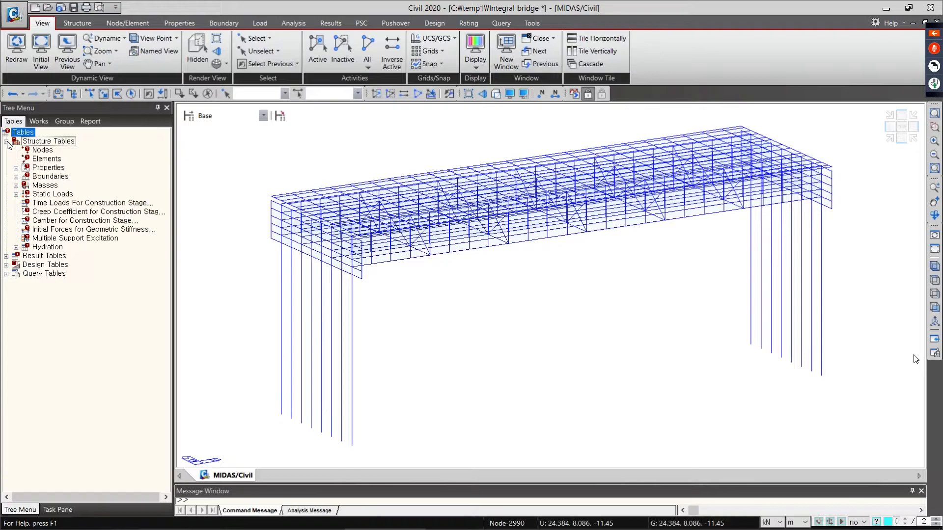
pyautogui.click(16, 168)
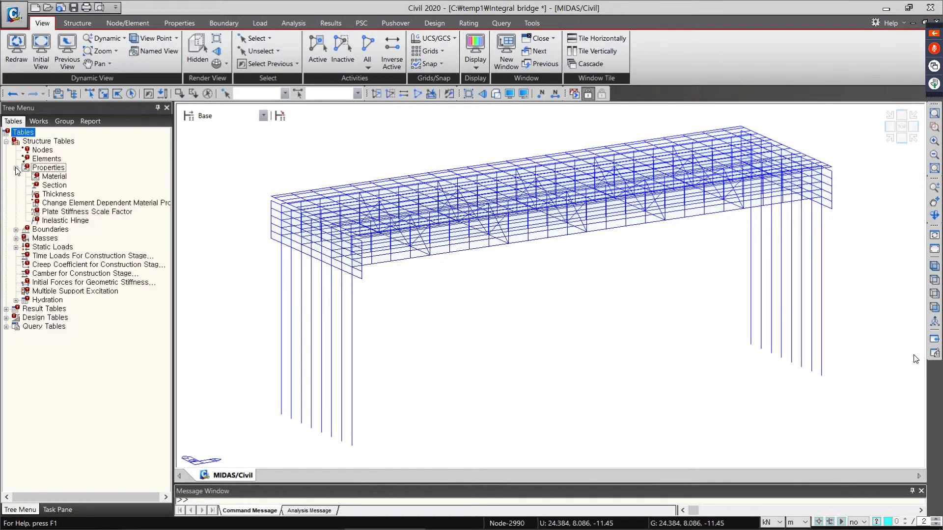
pyautogui.doubleClick(55, 178)
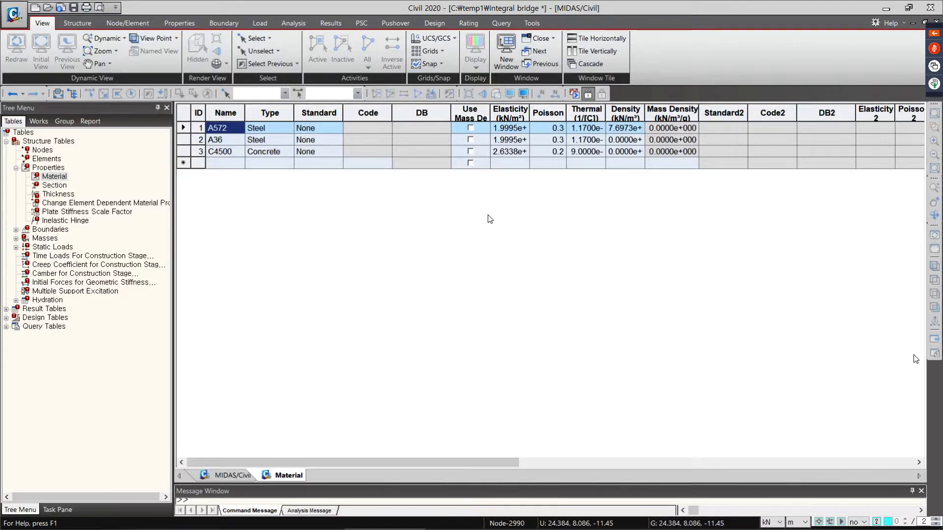
# - Set the Poisson's ratio of material A36 to 0.45, close the material table and return to the Works tree
pyautogui.doubleClick(561, 139)
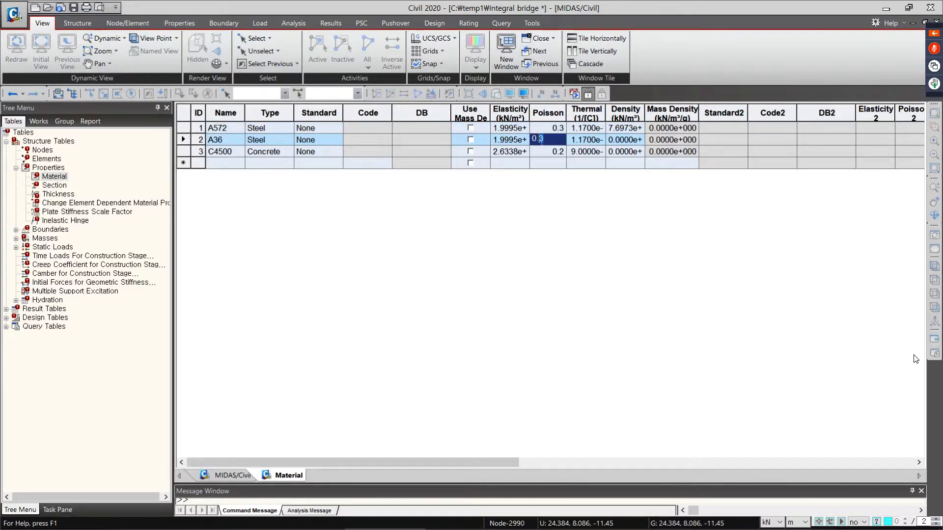
pyautogui.write('0.45')
pyautogui.click(555, 153)
pyautogui.click(553, 140)
pyautogui.rightClick(288, 475)
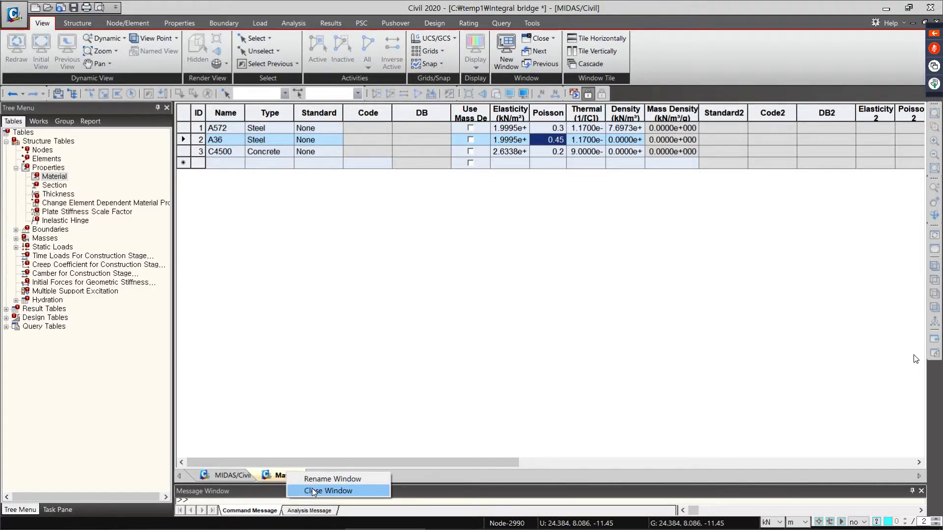
pyautogui.click(311, 489)
pyautogui.click(44, 123)
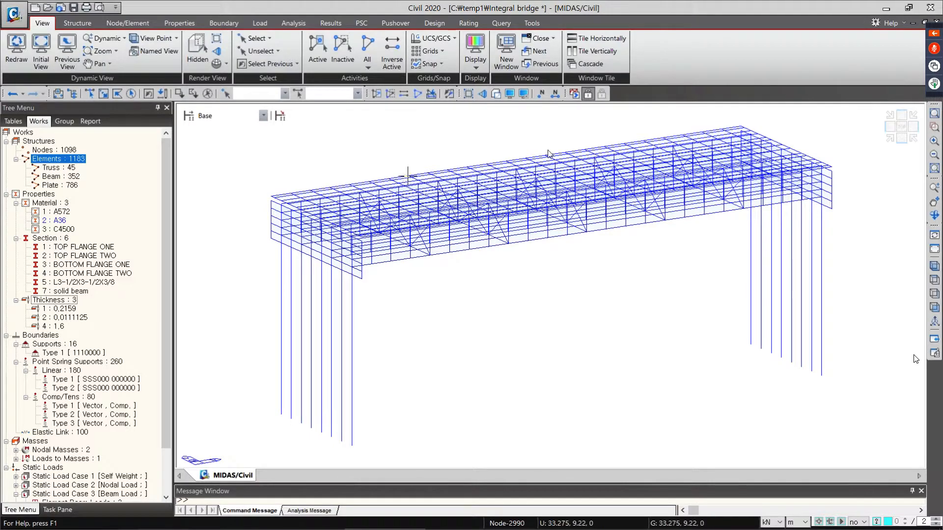
# - Display Tree Menu 2 as a second tree panel beside the model view
pyautogui.rightClick(709, 93)
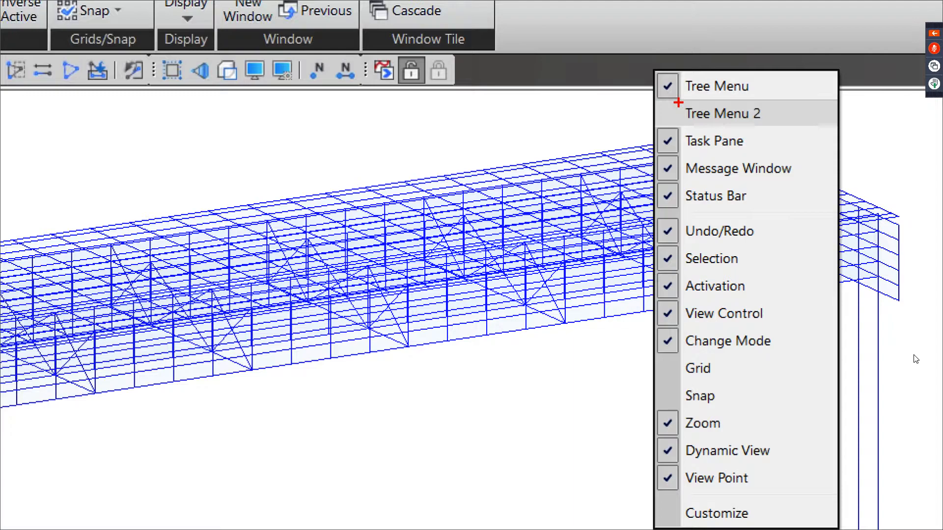
pyautogui.moveTo(679, 102)
pyautogui.keyDown('shift'); pyautogui.mouseDown()
pyautogui.moveTo(789, 100)
pyautogui.moveTo(766, 132)
pyautogui.moveTo(669, 105)
pyautogui.mouseUp(); pyautogui.keyUp('shift')
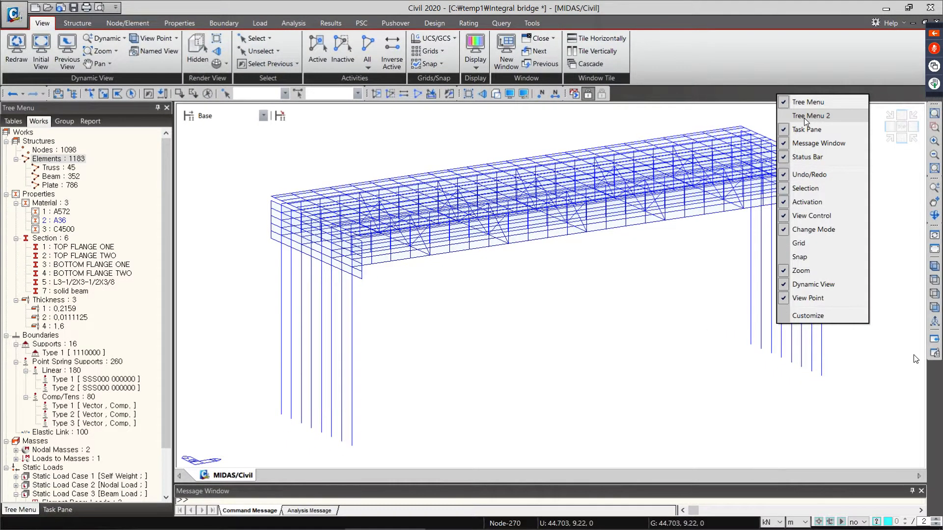
pyautogui.click(722, 114)
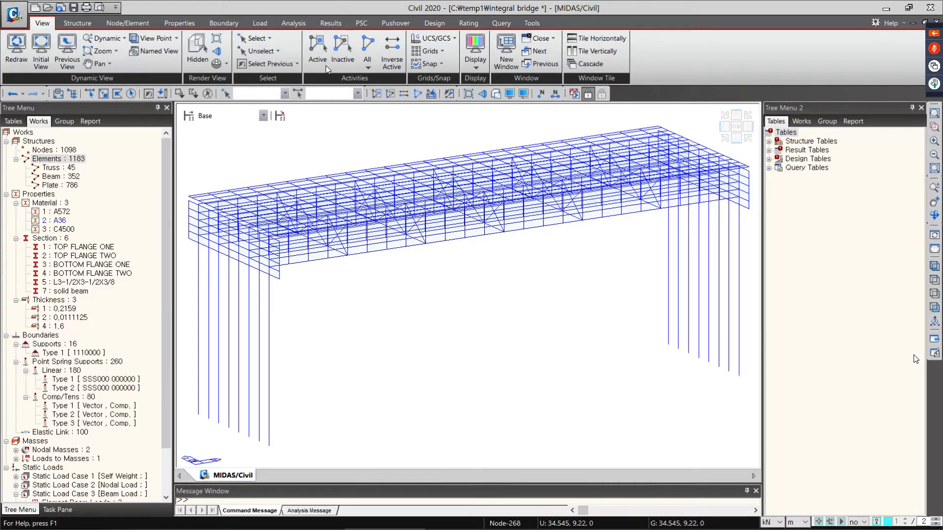
# - Call up the Create Elements form from the model view, look through its settings and close it
pyautogui.rightClick(344, 145)
pyautogui.moveTo(382, 167)
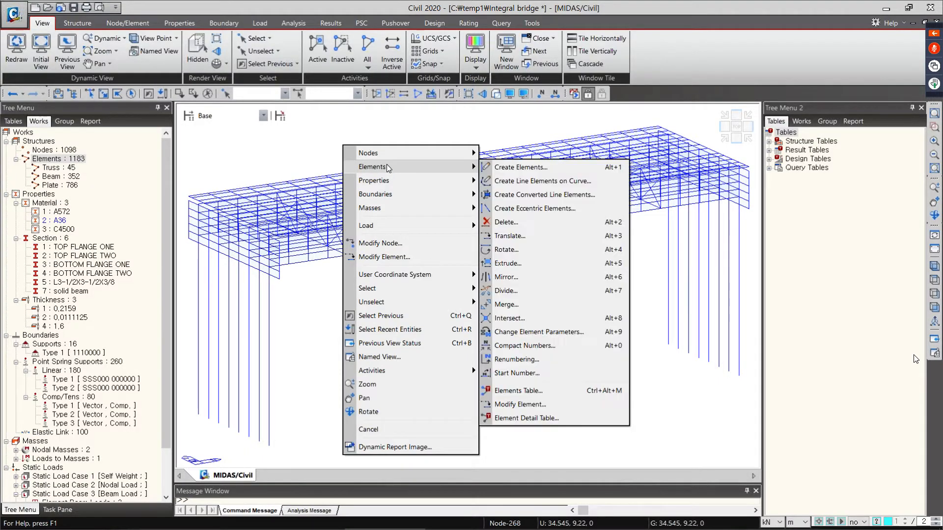
pyautogui.click(511, 167)
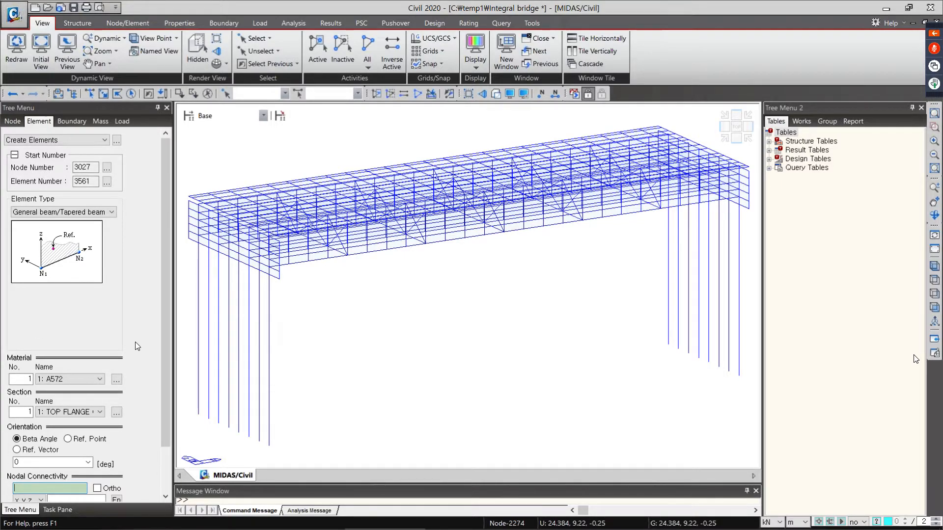
pyautogui.scroll(-2, 140, 380)
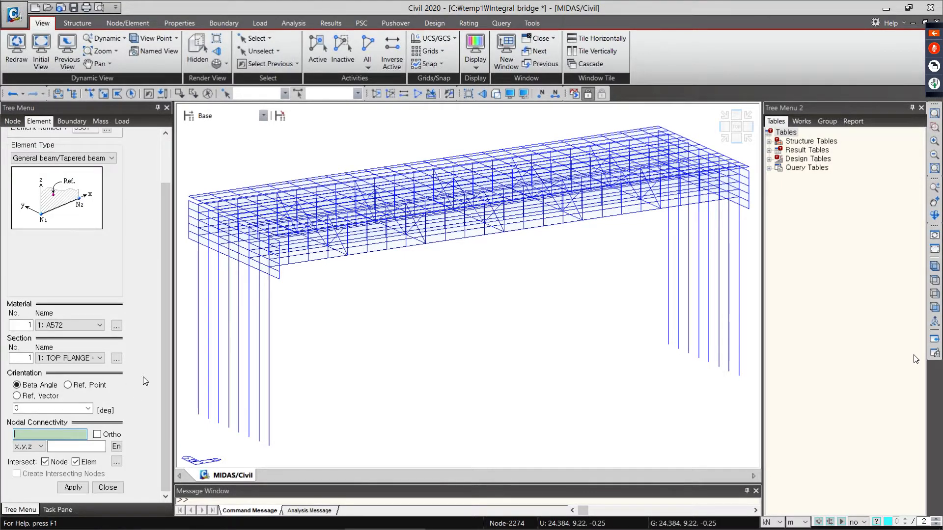
pyautogui.click(116, 490)
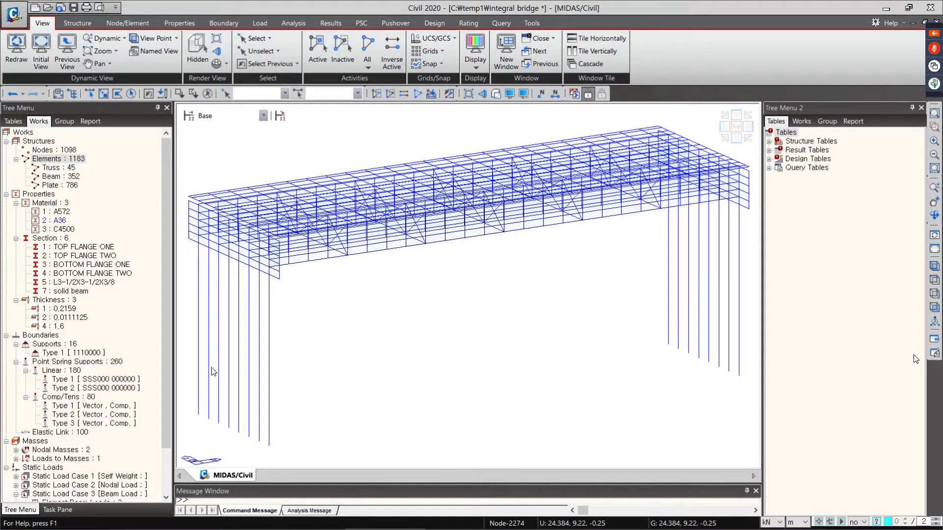
# - Call up the Create Elements form again from the model view and hide Tree Menu 2
pyautogui.rightClick(396, 175)
pyautogui.moveTo(435, 197)
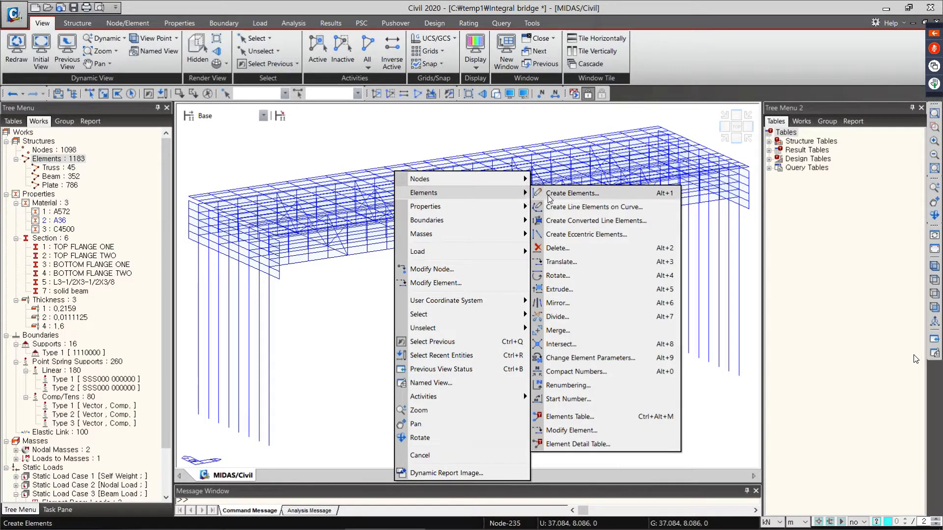
pyautogui.click(565, 197)
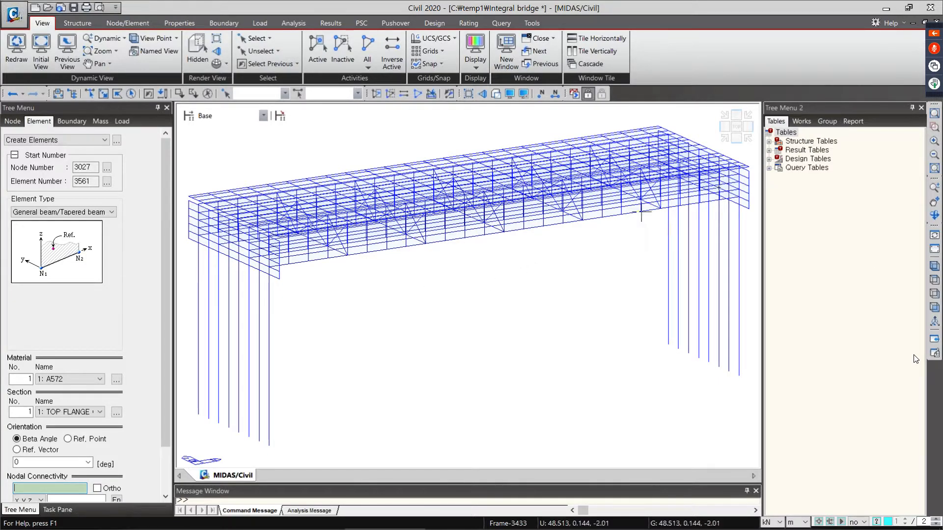
pyautogui.click(922, 108)
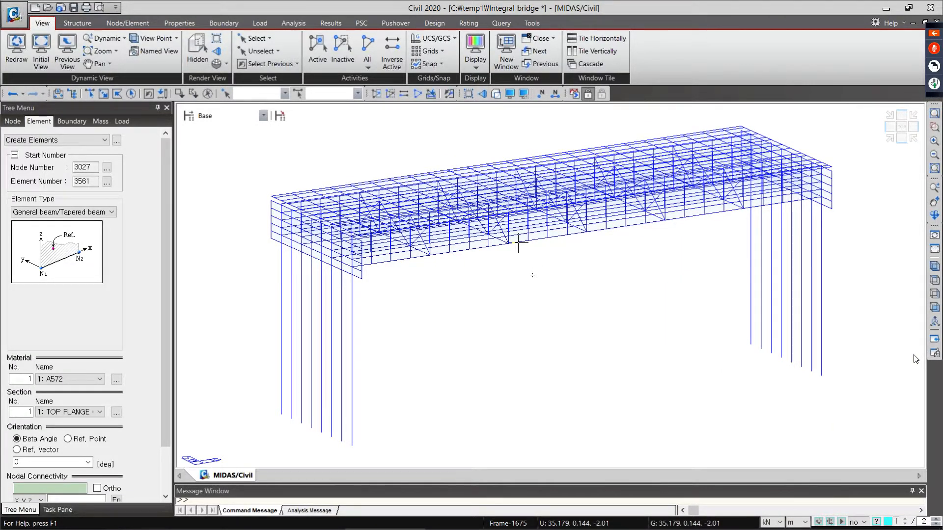
# - Open the FCM model from the temp1 folder without saving the changes to Integral bridge
pyautogui.moveTo(519, 243)
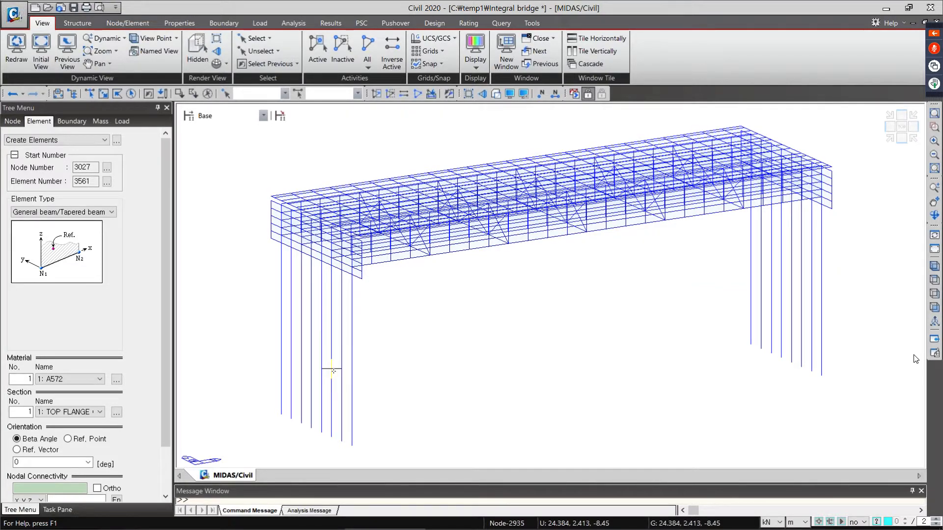
pyautogui.moveTo(332, 369)
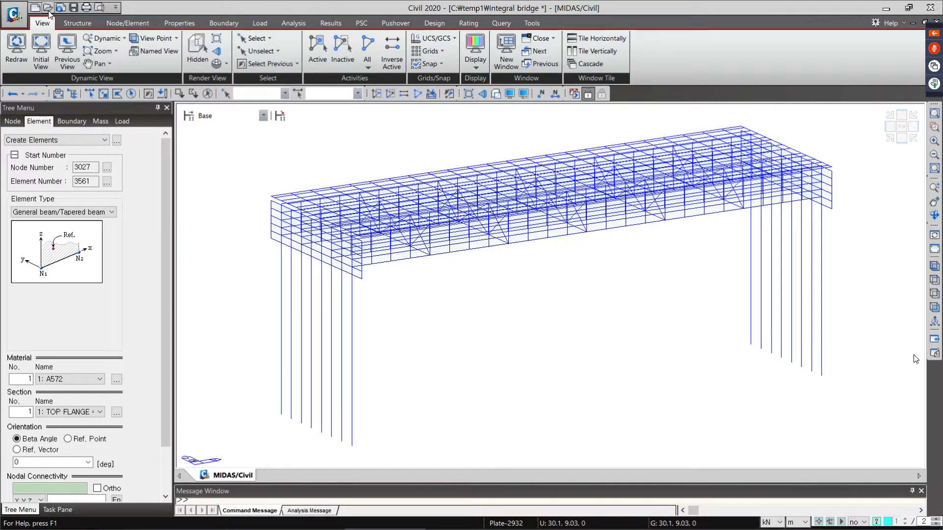
pyautogui.hotkey('ctrl', 'o')
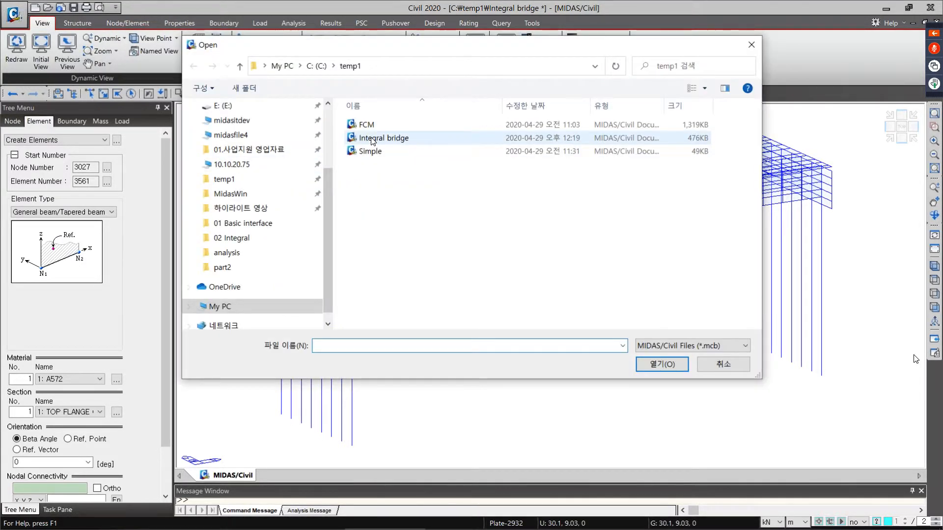
pyautogui.doubleClick(370, 127)
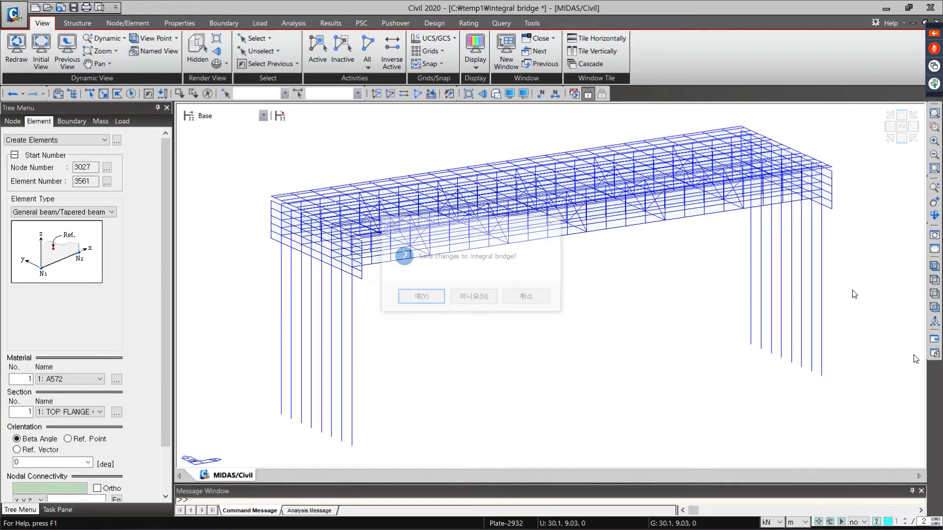
pyautogui.click(469, 297)
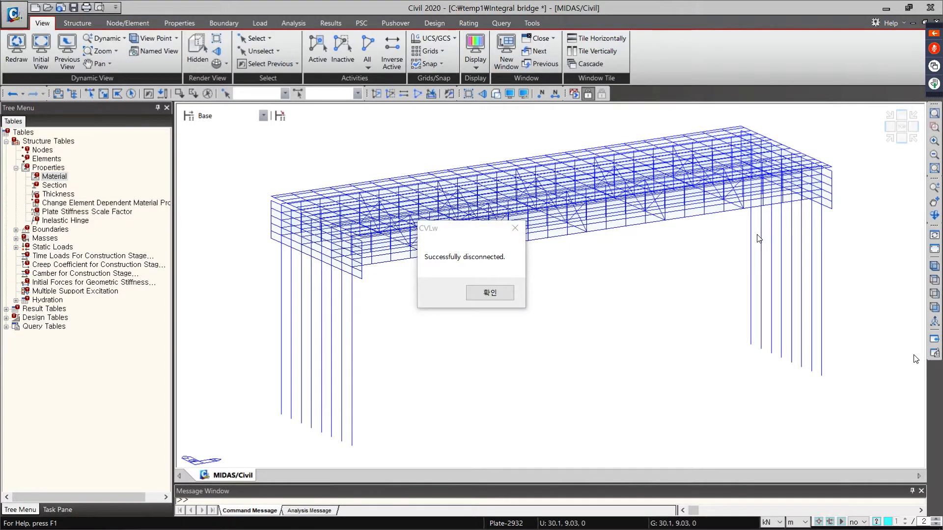
pyautogui.click(494, 292)
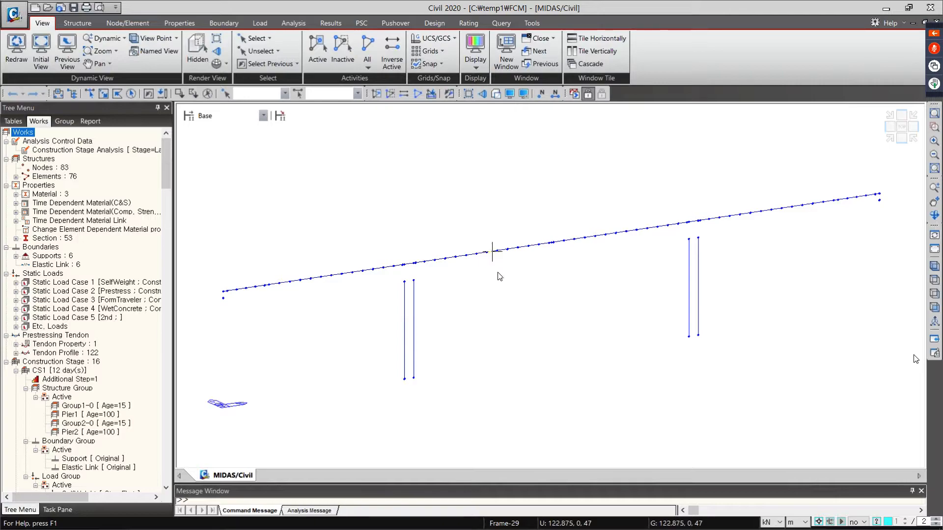
# - Render the FCM bridge in the model view as shaded sections with hidden lines removed
pyautogui.click(501, 100)
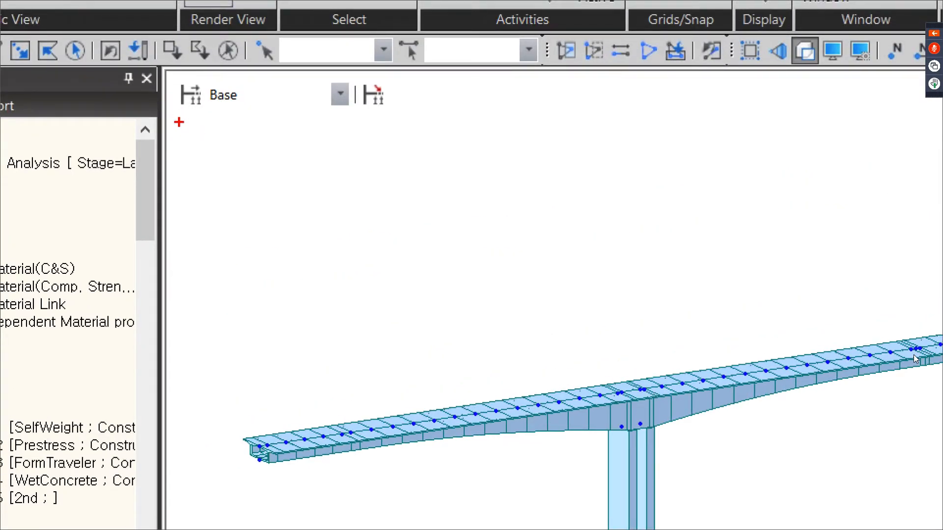
pyautogui.moveTo(178, 122)
pyautogui.mouseDown()
pyautogui.moveTo(413, 117)
pyautogui.moveTo(368, 73)
pyautogui.moveTo(161, 74)
pyautogui.moveTo(170, 130)
pyautogui.mouseUp()
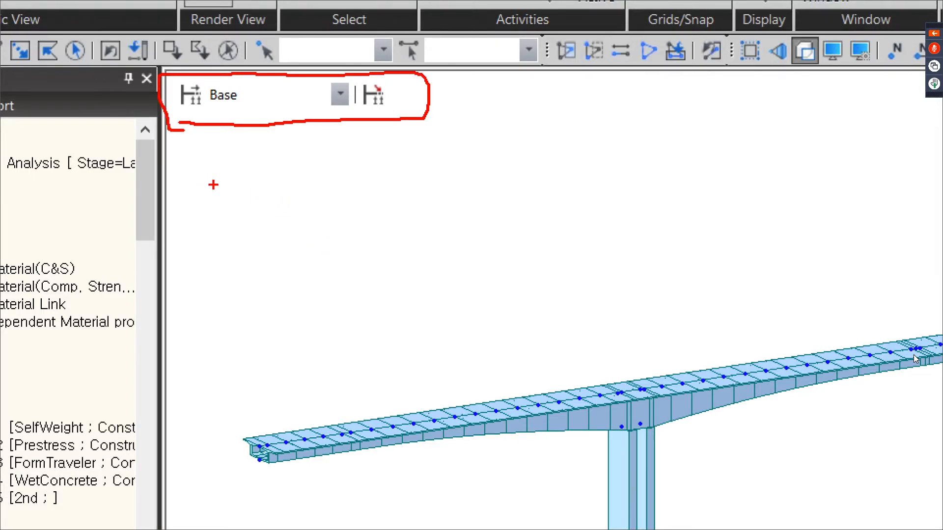
pyautogui.moveTo(195, 107)
pyautogui.mouseDown()
pyautogui.moveTo(199, 83)
pyautogui.moveTo(197, 114)
pyautogui.mouseUp()
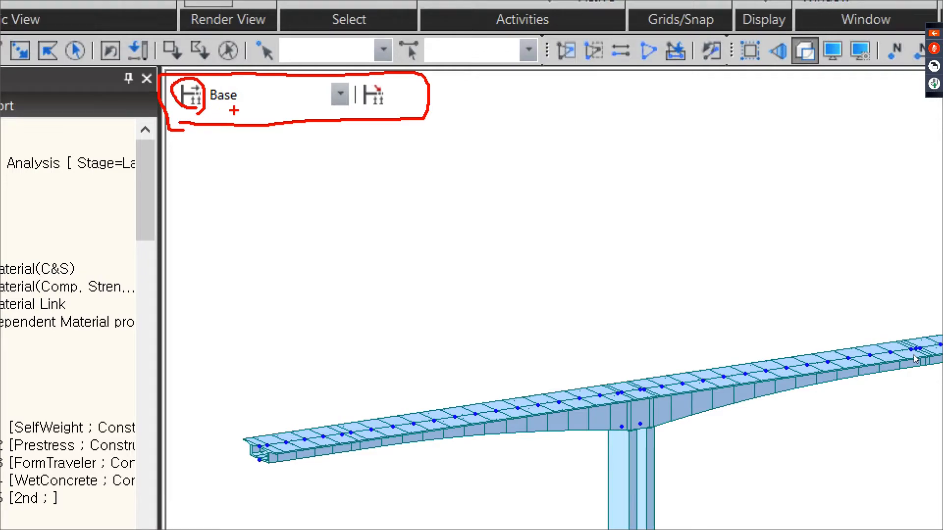
pyautogui.moveTo(233, 109); pyautogui.dragTo(331, 106)
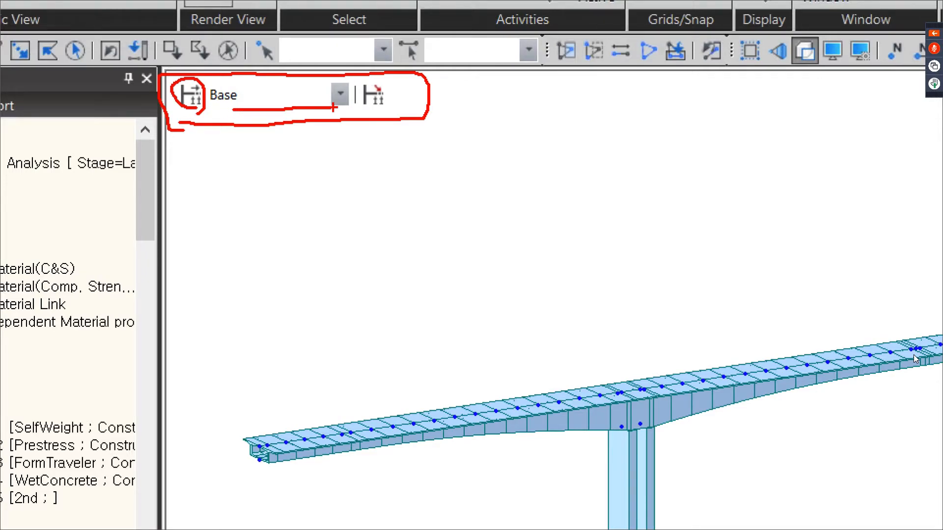
pyautogui.moveTo(363, 113); pyautogui.dragTo(391, 113)
pyautogui.press('Escape')
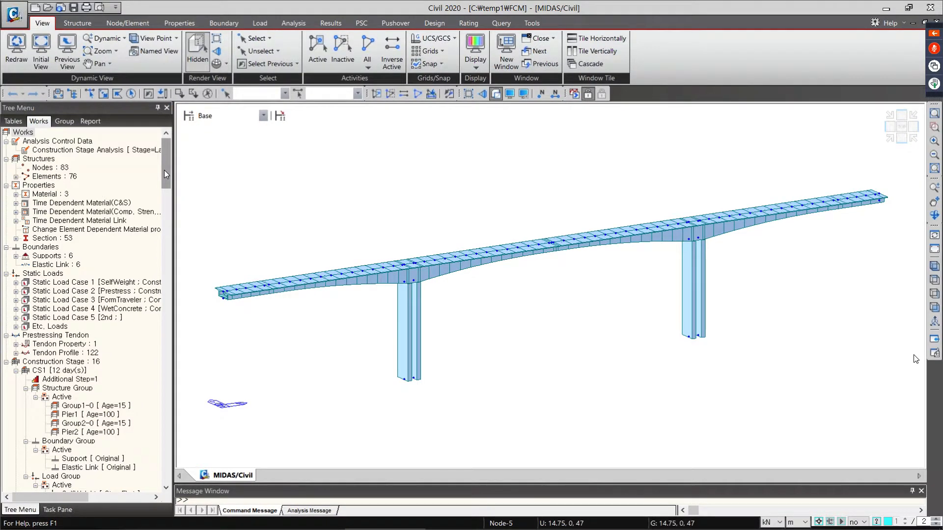
# - Examine the construction stages from CS1 to CS16 in the Works tree, with their structure, boundary and load groups
pyautogui.scroll(-2, 164, 170)
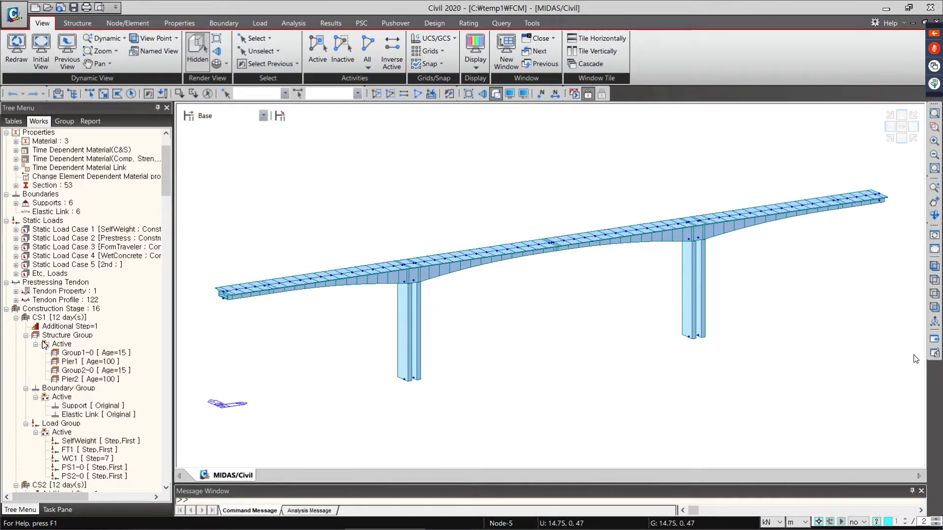
pyautogui.scroll(-3, 62, 366)
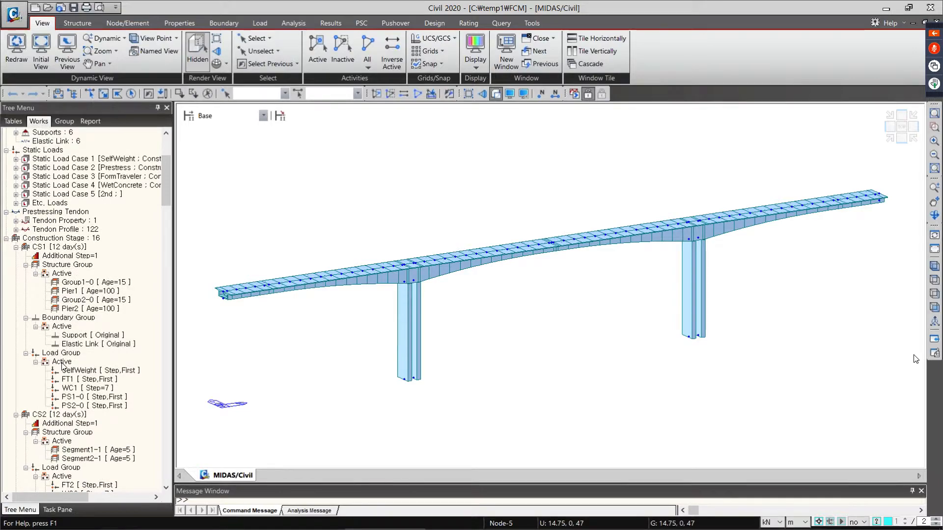
pyautogui.scroll(-2, 63, 366)
pyautogui.click(84, 186)
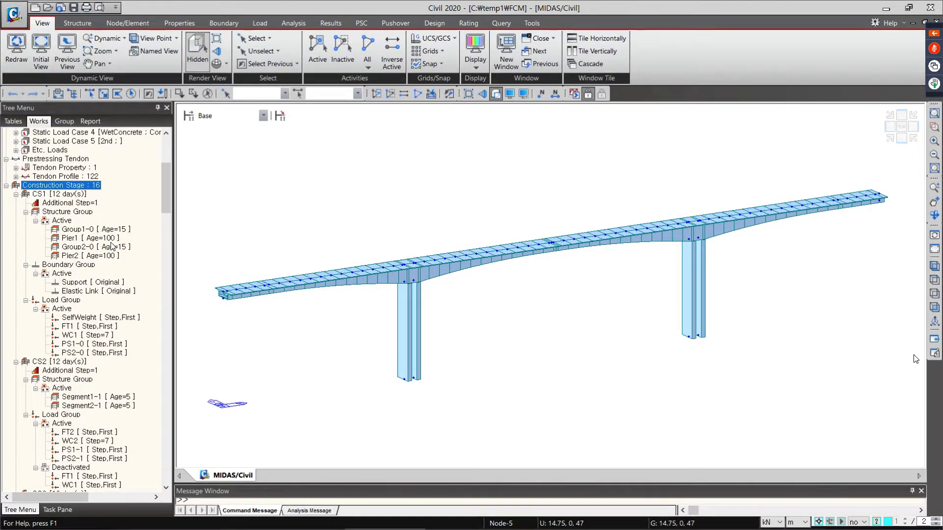
pyautogui.scroll(-1, 88, 270)
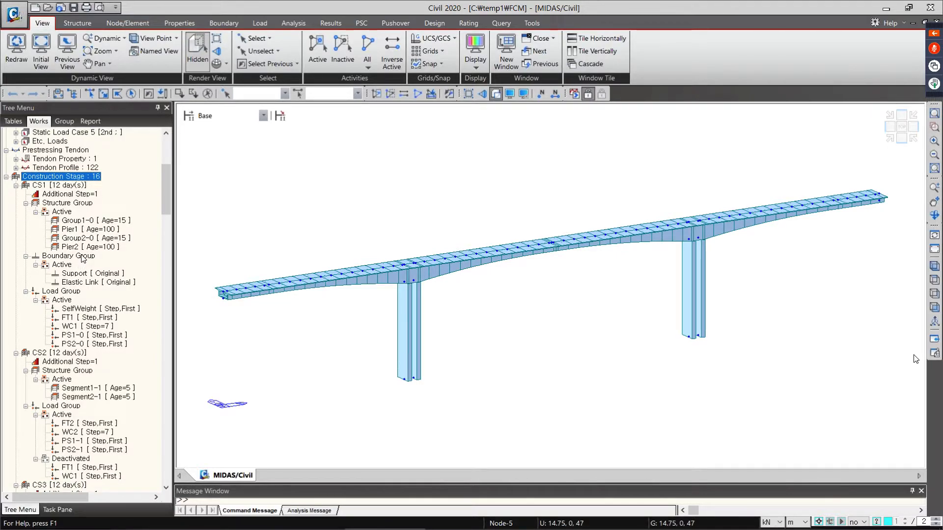
pyautogui.moveTo(167, 183); pyautogui.dragTo(172, 471)
pyautogui.click(60, 230)
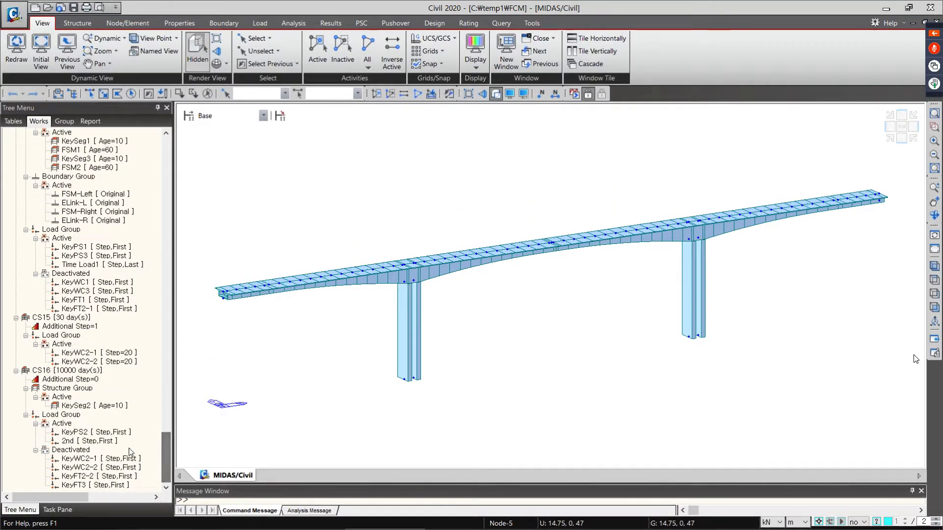
pyautogui.click(48, 371)
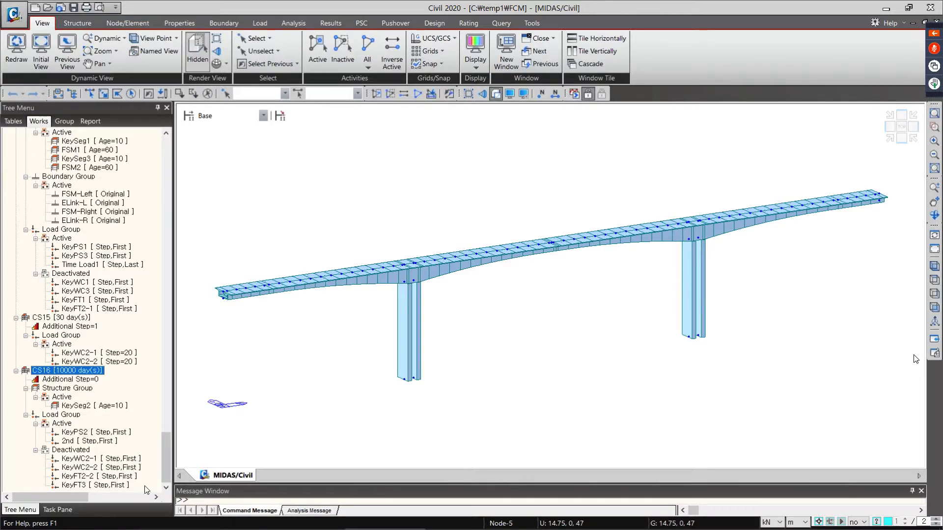
pyautogui.moveTo(169, 452); pyautogui.dragTo(171, 448)
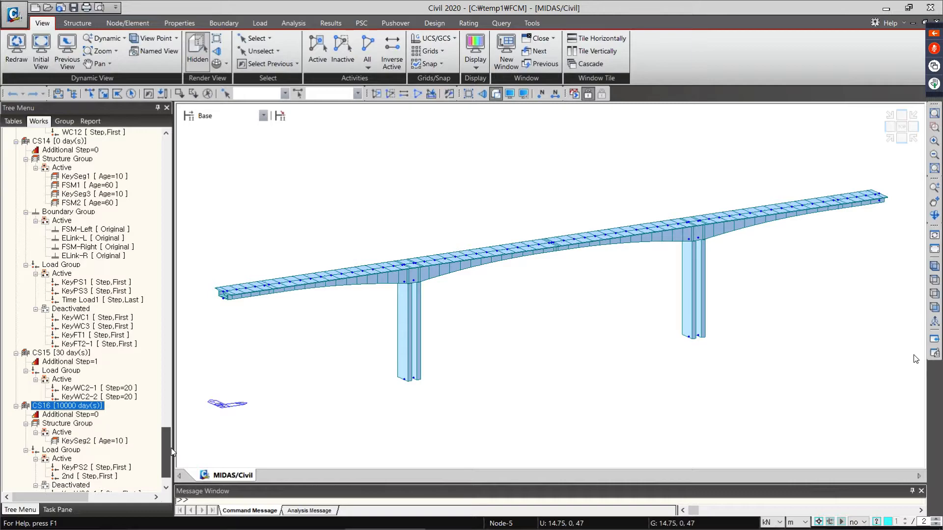
pyautogui.moveTo(170, 448)
pyautogui.mouseDown()
pyautogui.moveTo(164, 134)
pyautogui.moveTo(213, 124)
pyautogui.mouseUp()
pyautogui.hotkey('ctrl', '2')
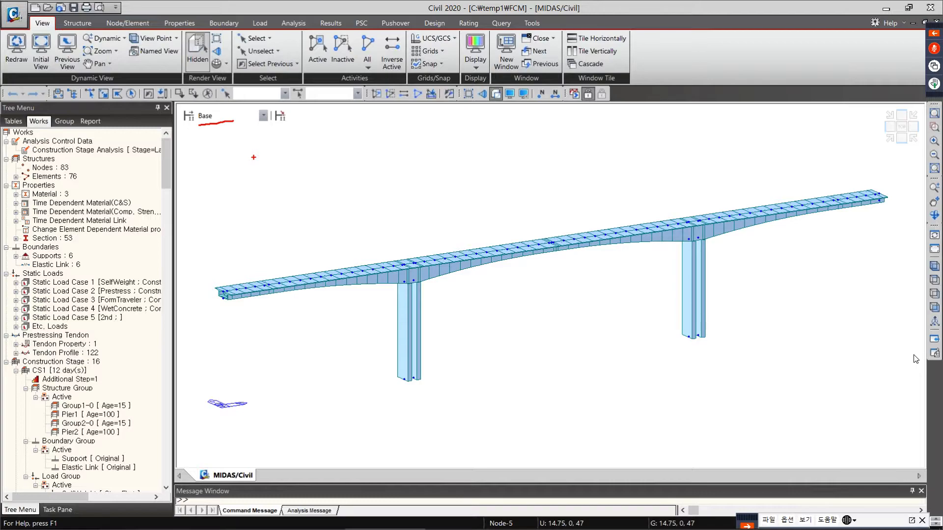
pyautogui.press('Escape')
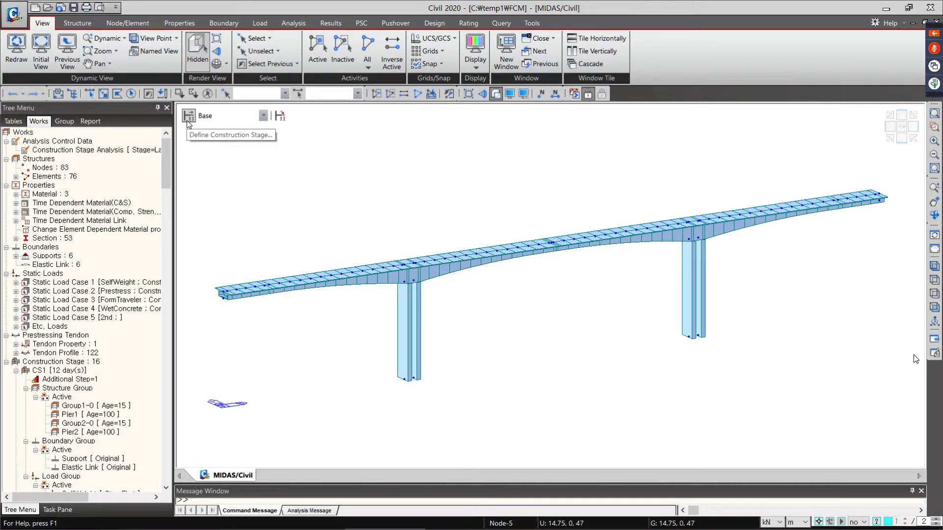
# - Go through the list of defined construction stages and open the settings of stage CS1
pyautogui.click(187, 120)
pyautogui.moveTo(465, 198); pyautogui.dragTo(480, 199)
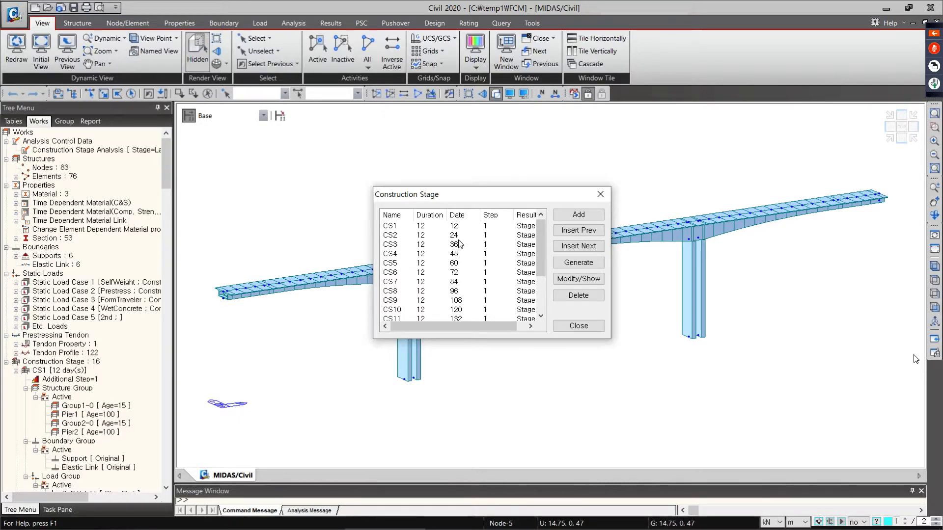
pyautogui.moveTo(541, 236); pyautogui.dragTo(547, 205)
pyautogui.click(406, 227)
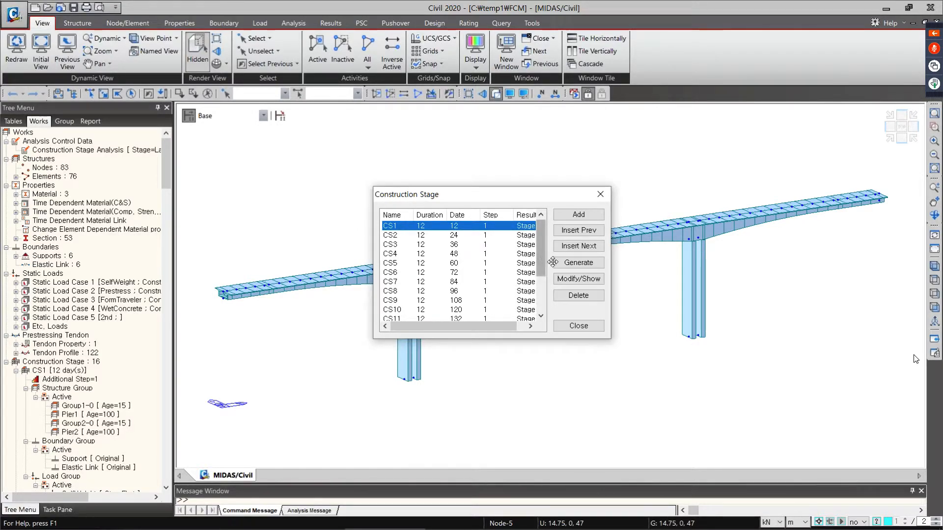
pyautogui.click(585, 282)
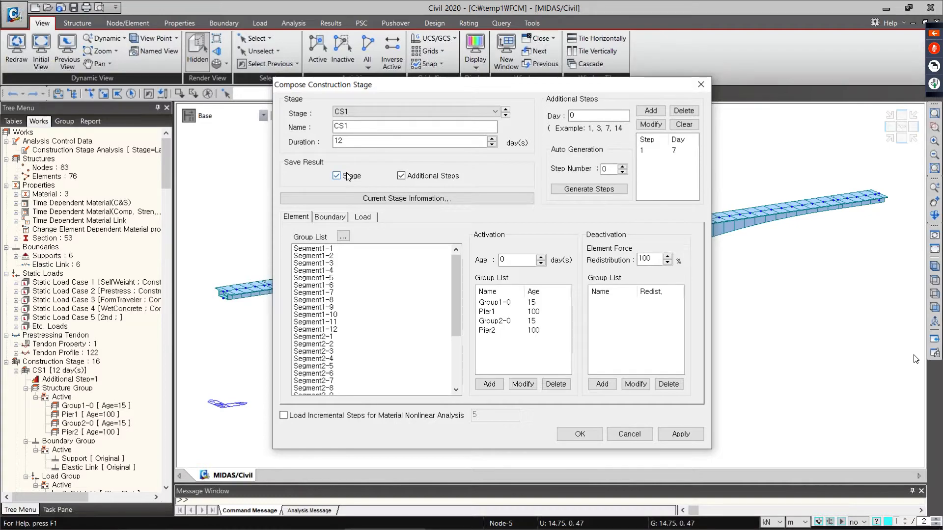
# - Examine the duration of stage CS1 and its element, boundary and load group settings
pyautogui.hotkey('ctrl', '2')
pyautogui.moveTo(294, 152); pyautogui.dragTo(354, 153)
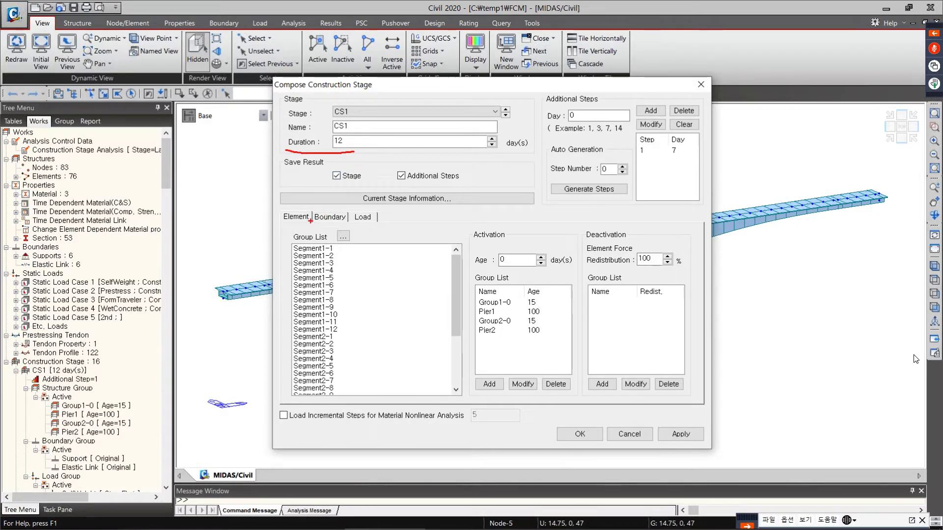
pyautogui.moveTo(290, 225); pyautogui.dragTo(273, 227)
pyautogui.moveTo(356, 224); pyautogui.dragTo(381, 224)
pyautogui.press('Escape')
pyautogui.click(329, 217)
pyautogui.click(370, 218)
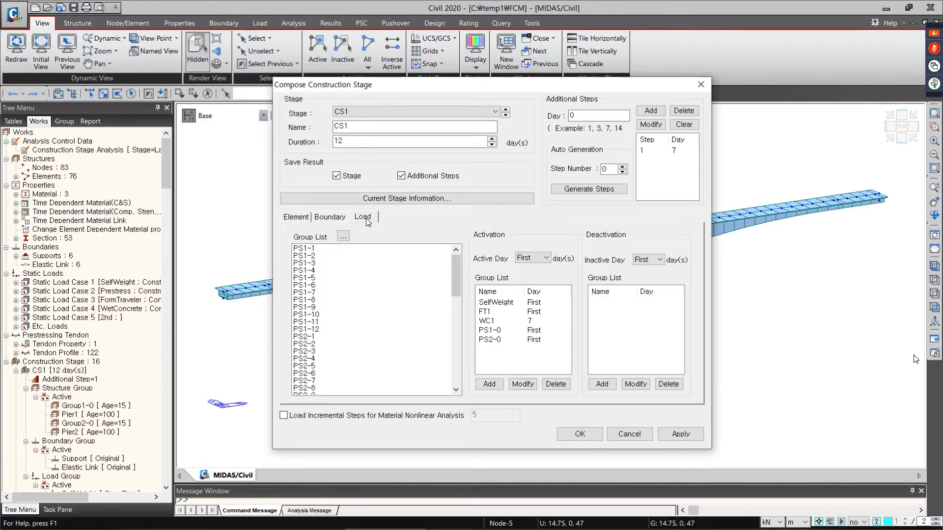
pyautogui.click(329, 216)
pyautogui.click(297, 218)
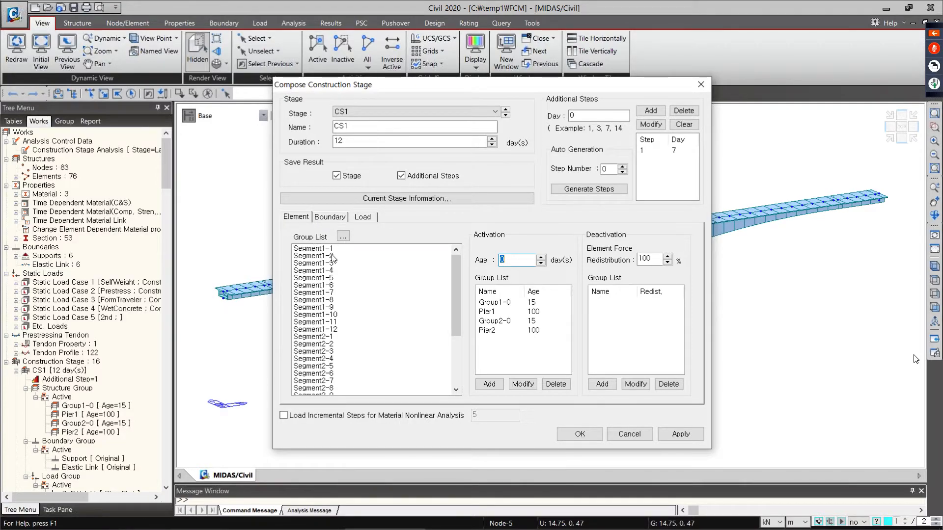
# - Check the activated element groups of CS1 and their ages, and close the construction stage definitions without changes
pyautogui.moveTo(458, 267)
pyautogui.mouseDown()
pyautogui.moveTo(459, 316)
pyautogui.moveTo(457, 264)
pyautogui.mouseUp()
pyautogui.click(499, 303)
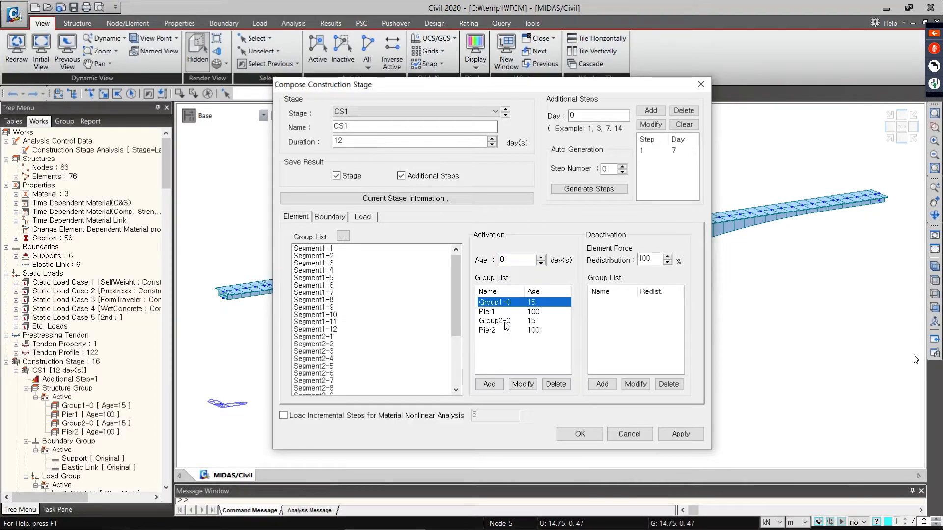
pyautogui.click(508, 322)
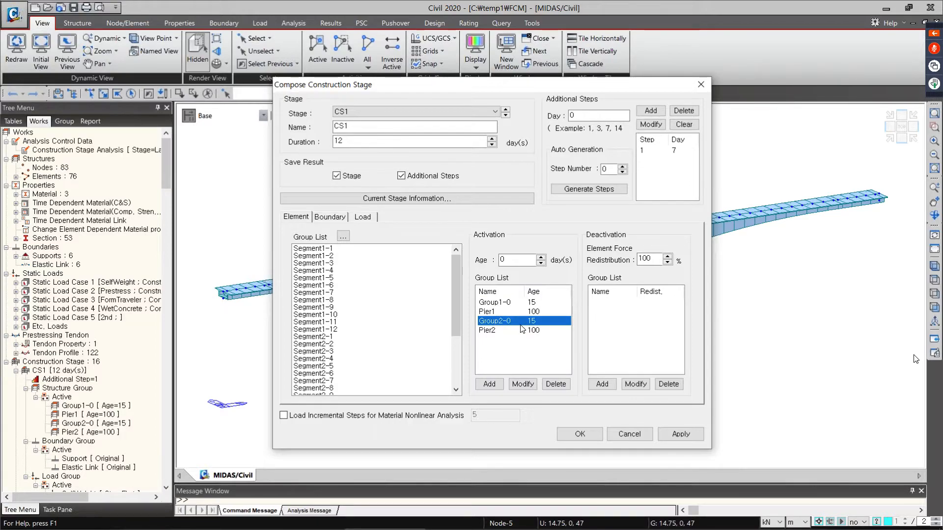
pyautogui.click(530, 304)
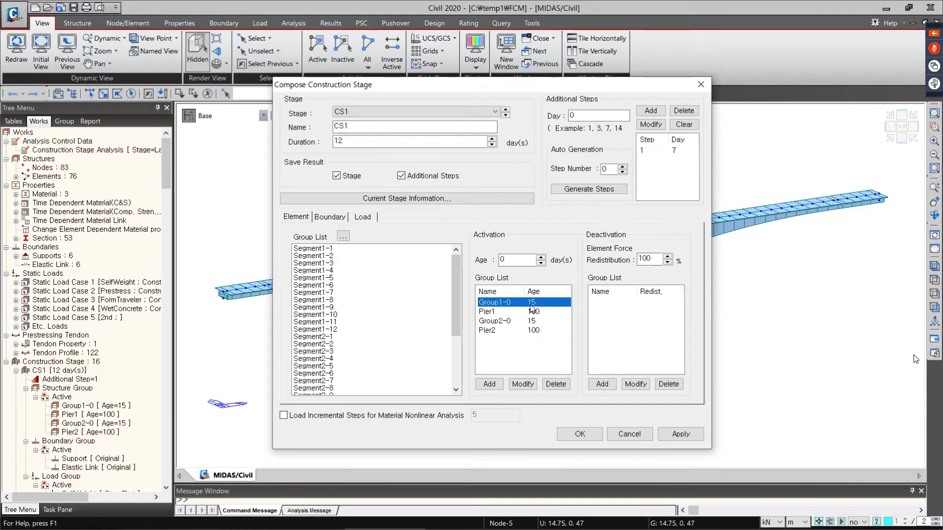
pyautogui.click(506, 321)
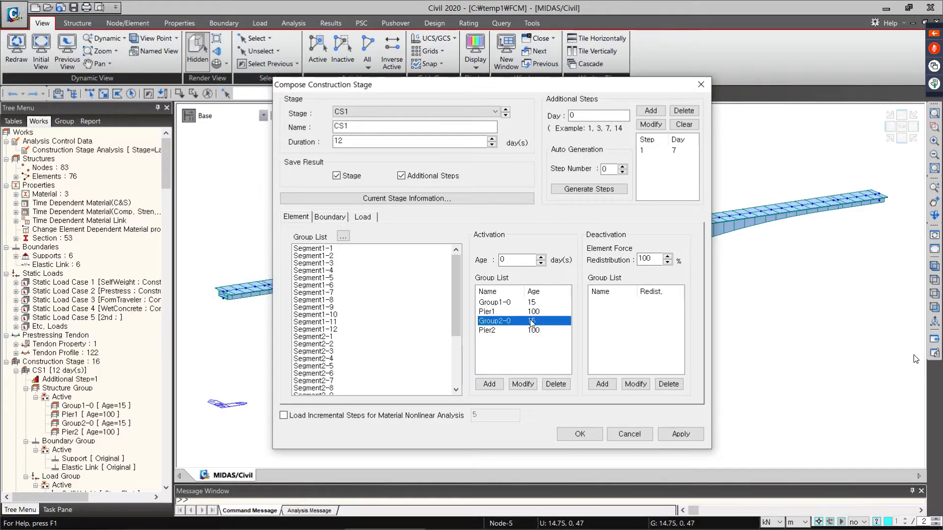
pyautogui.click(499, 313)
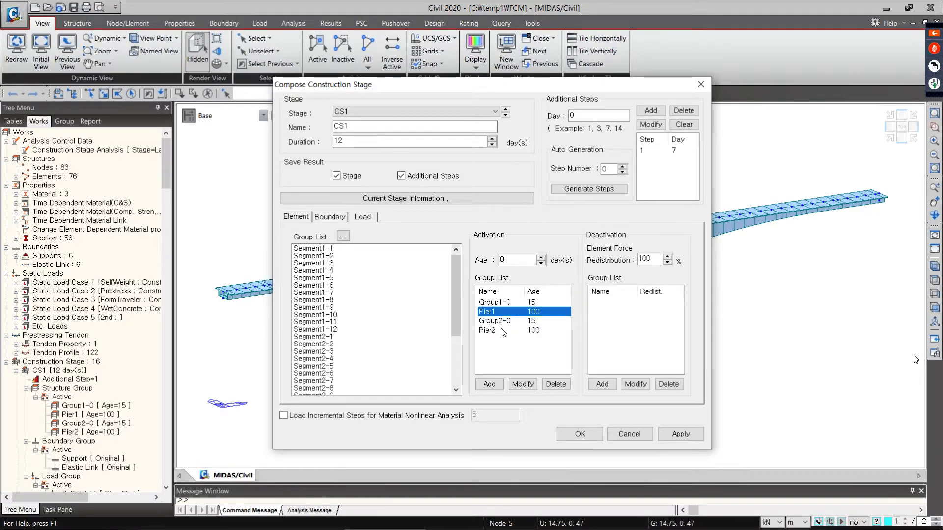
pyautogui.click(503, 331)
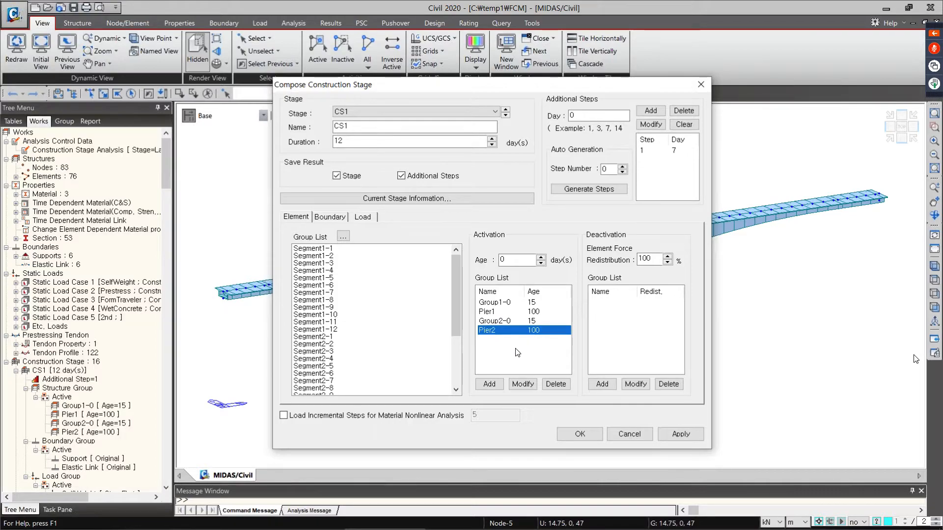
pyautogui.click(540, 313)
pyautogui.click(540, 331)
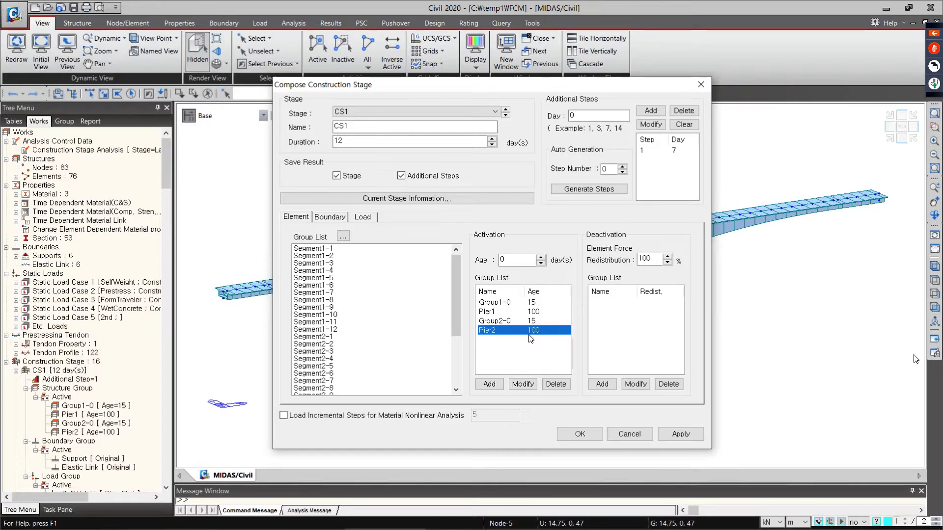
pyautogui.click(627, 434)
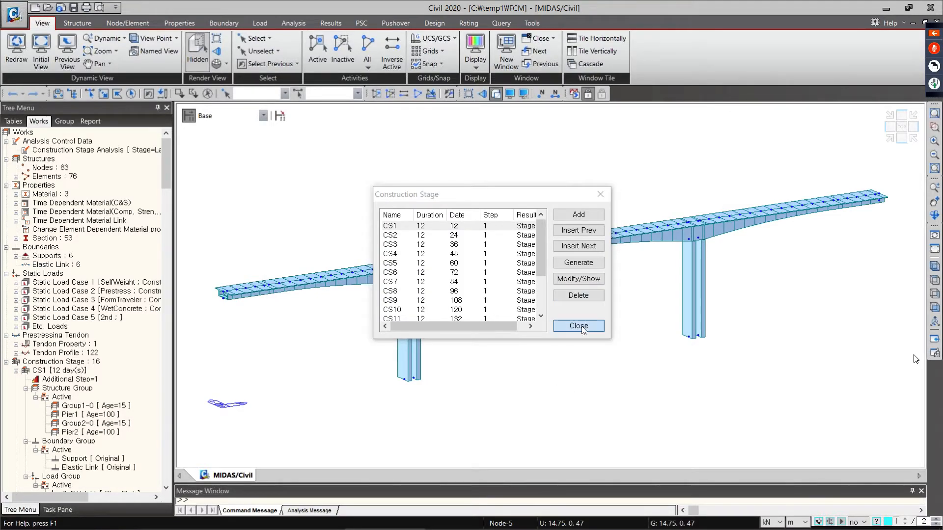
pyautogui.click(579, 326)
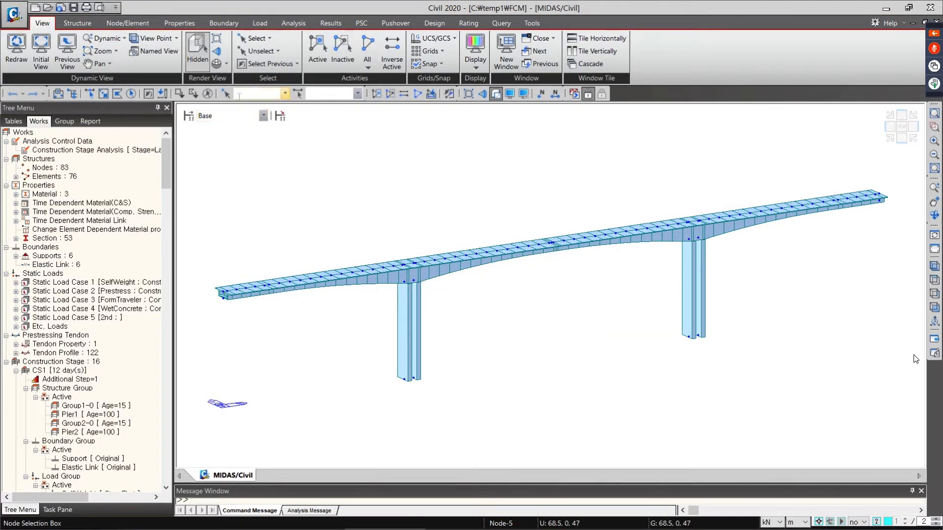
# - Display construction stage CS1 in the model view instead of the Base stage
pyautogui.click(263, 117)
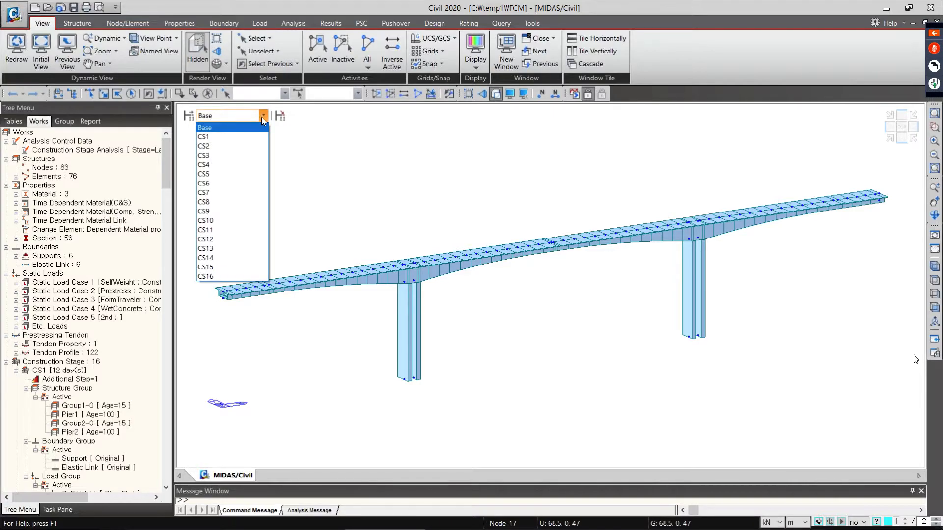
pyautogui.click(210, 138)
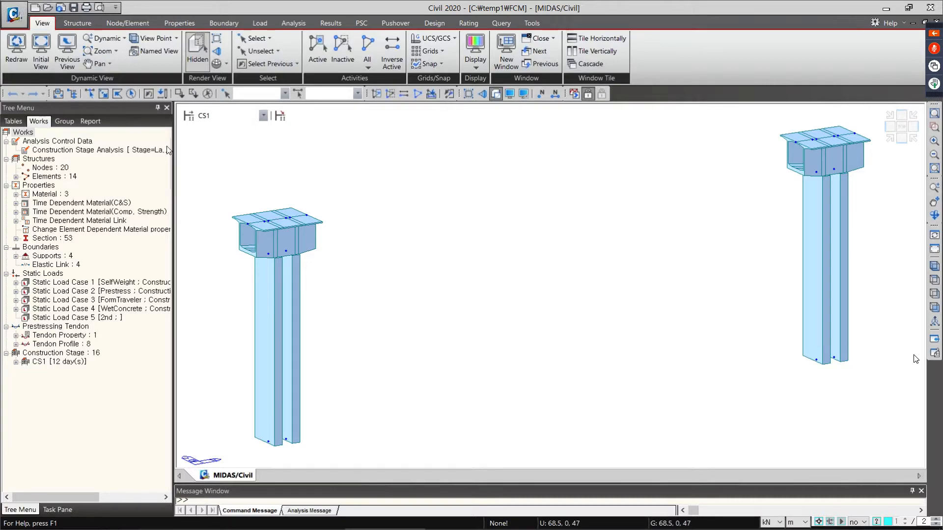
# - Highlight the structure groups Group1-0, Group2-0, Pier1 and Pier2 in the CS1 model to check which elements they contain
pyautogui.click(68, 123)
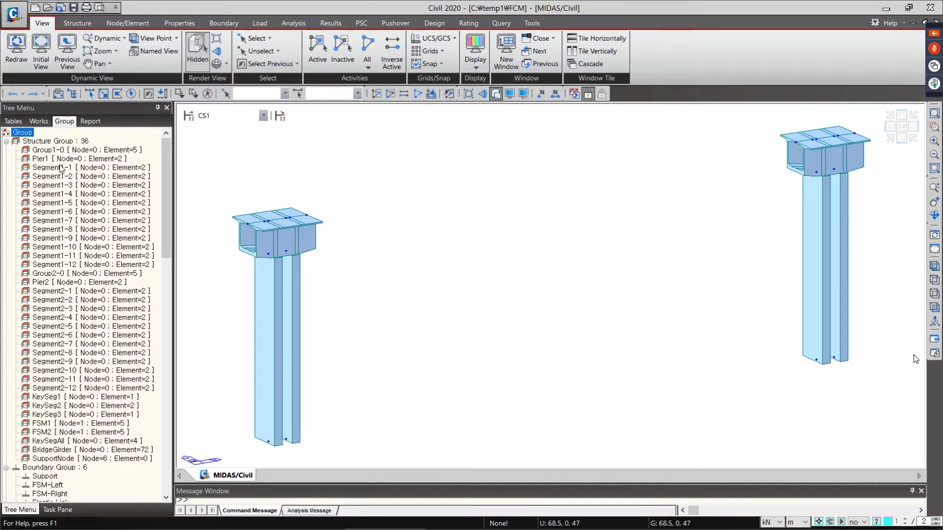
pyautogui.click(76, 151)
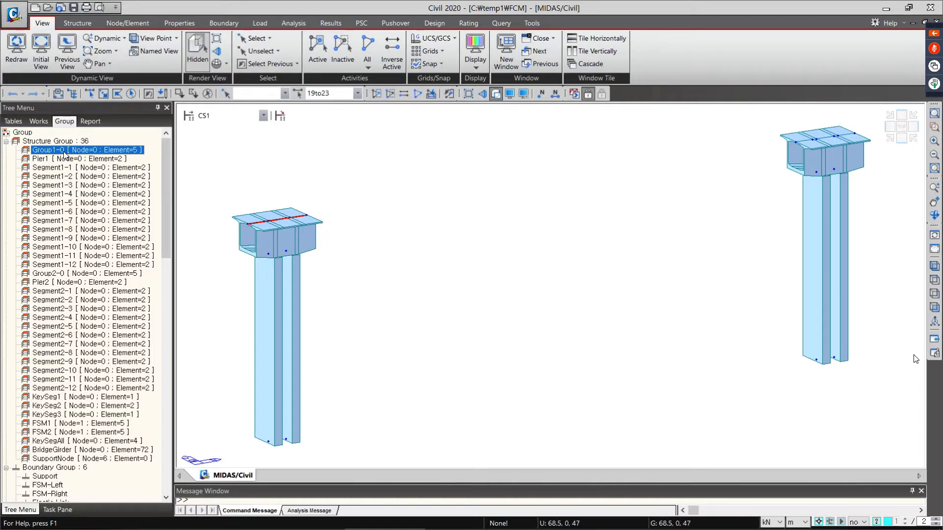
pyautogui.click(68, 276)
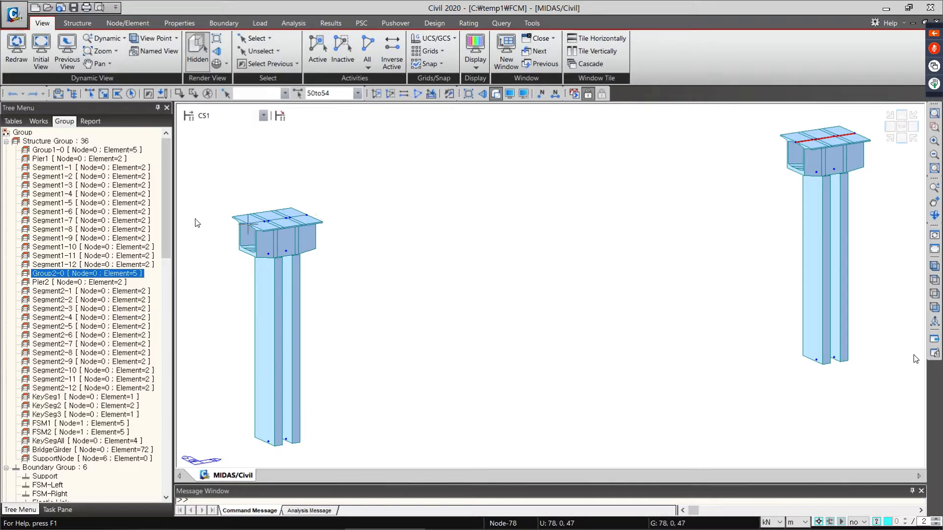
pyautogui.doubleClick(59, 159)
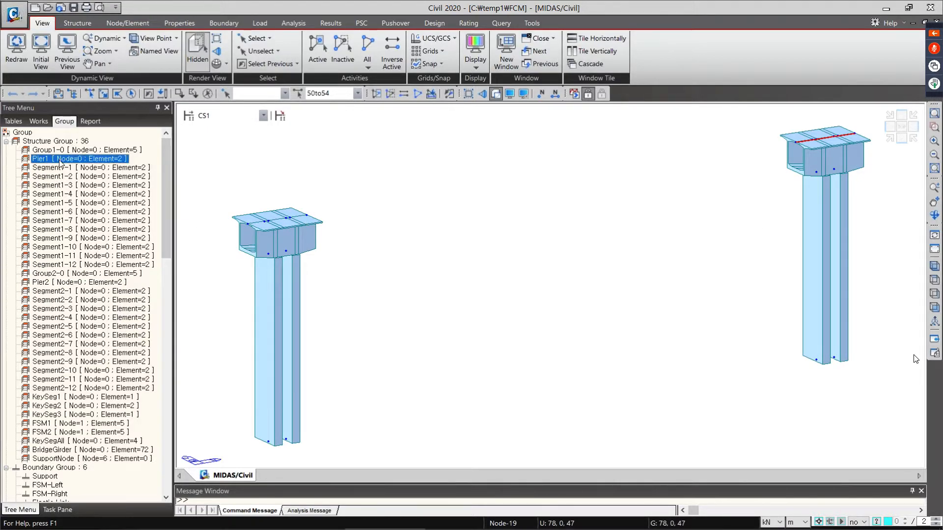
pyautogui.doubleClick(59, 283)
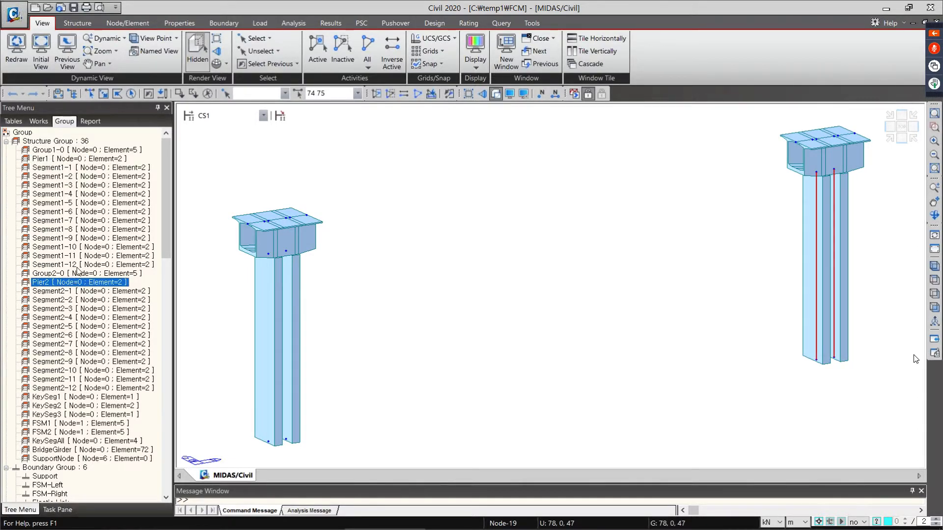
# - Return to the Works tree and display construction stages CS2, CS3 and CS4 one after another in the model view
pyautogui.click(39, 121)
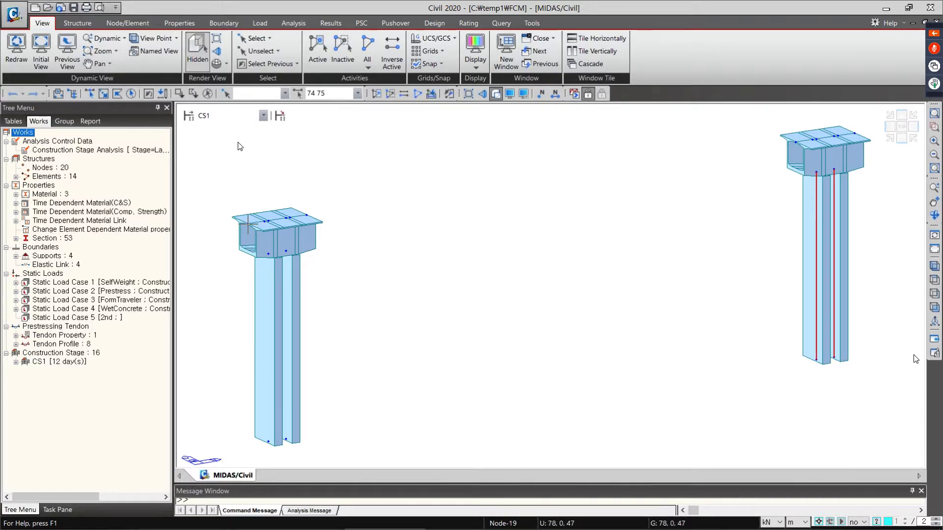
pyautogui.click(264, 115)
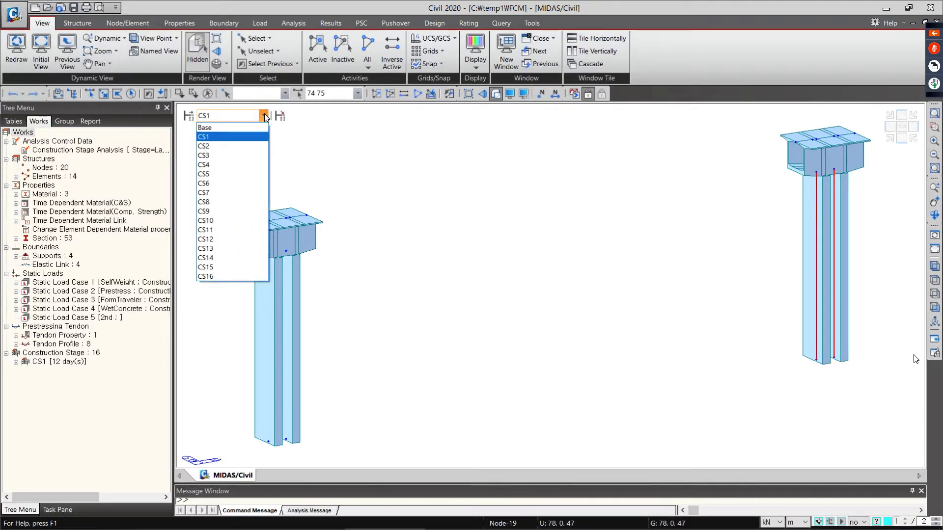
pyautogui.click(212, 146)
pyautogui.click(241, 120)
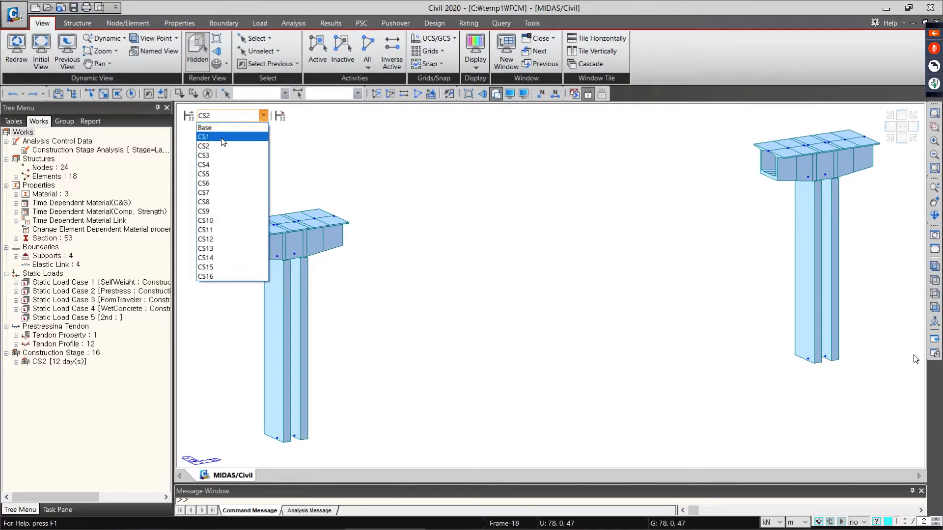
pyautogui.click(212, 158)
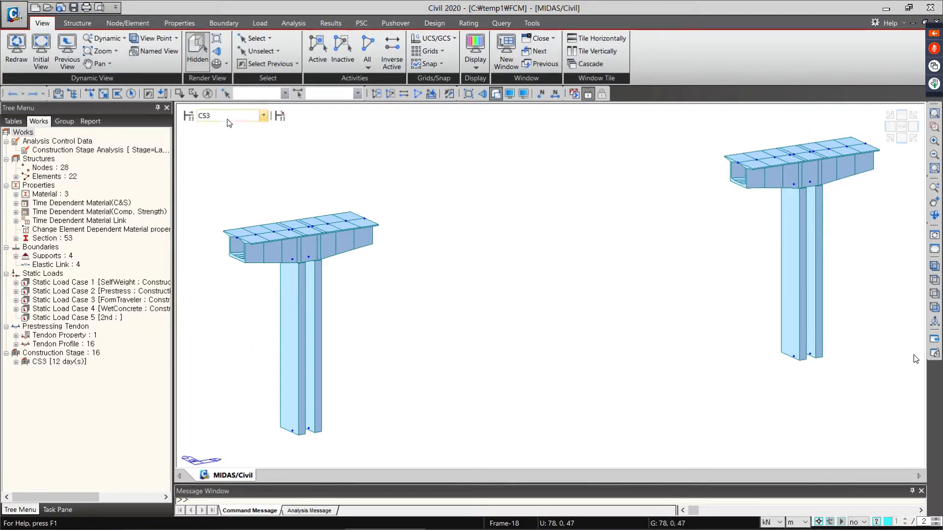
pyautogui.click(228, 118)
pyautogui.click(214, 165)
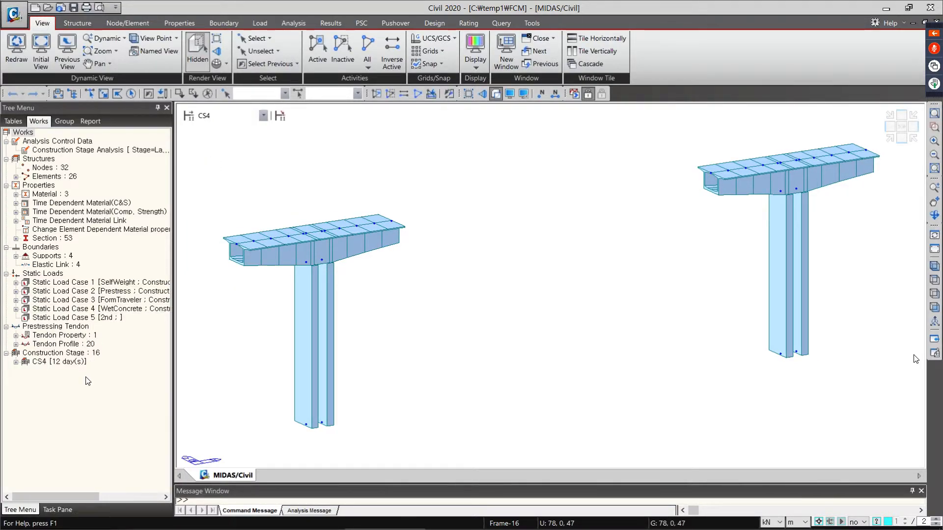
# - Continue through the cantilever construction by displaying stages CS5, CS6 and CS7 in the model view
pyautogui.click(237, 116)
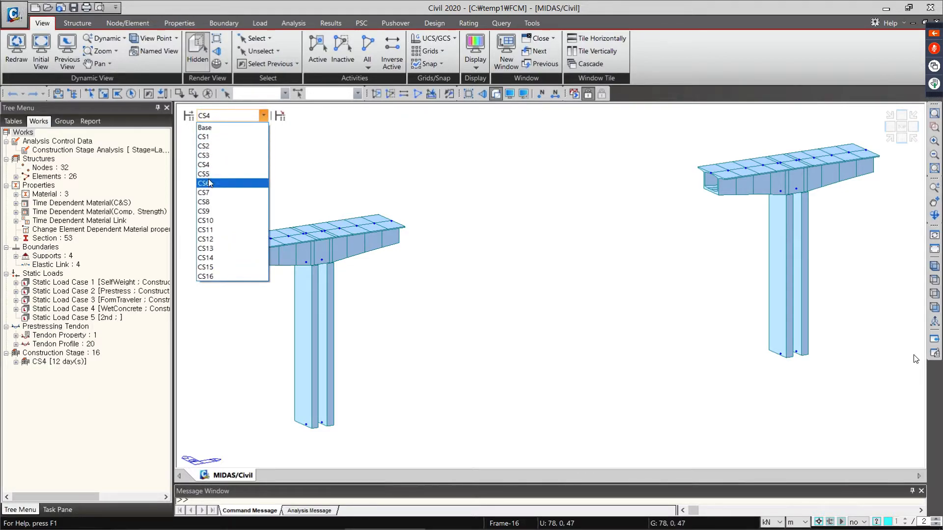
pyautogui.click(211, 177)
pyautogui.click(227, 118)
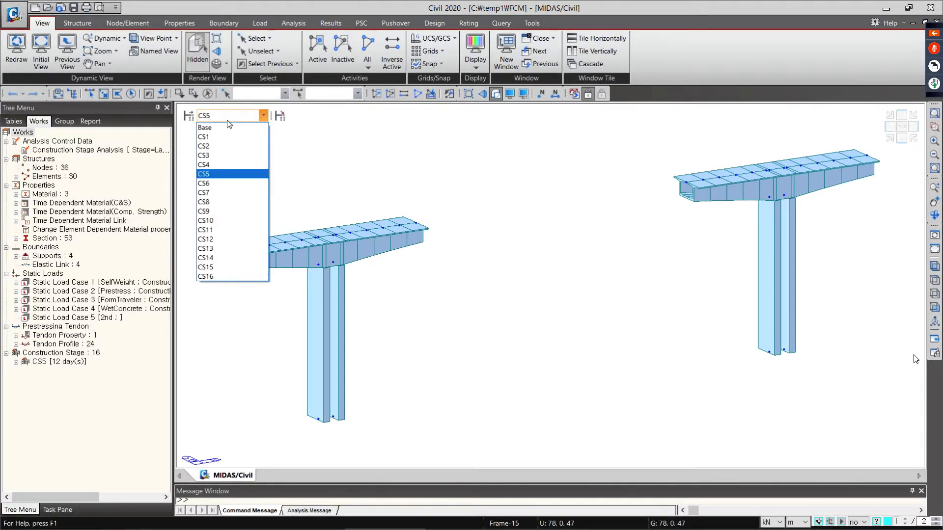
pyautogui.click(221, 184)
pyautogui.click(222, 121)
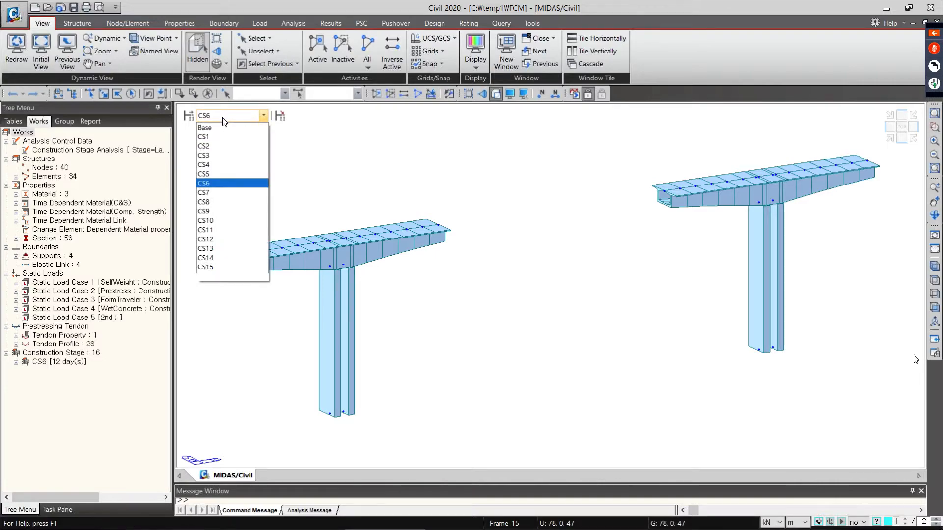
pyautogui.click(219, 196)
# - Display stages CS9, CS12 and CS16 in the model view, and return the model to the Base stage
pyautogui.click(224, 118)
pyautogui.click(216, 211)
pyautogui.click(222, 120)
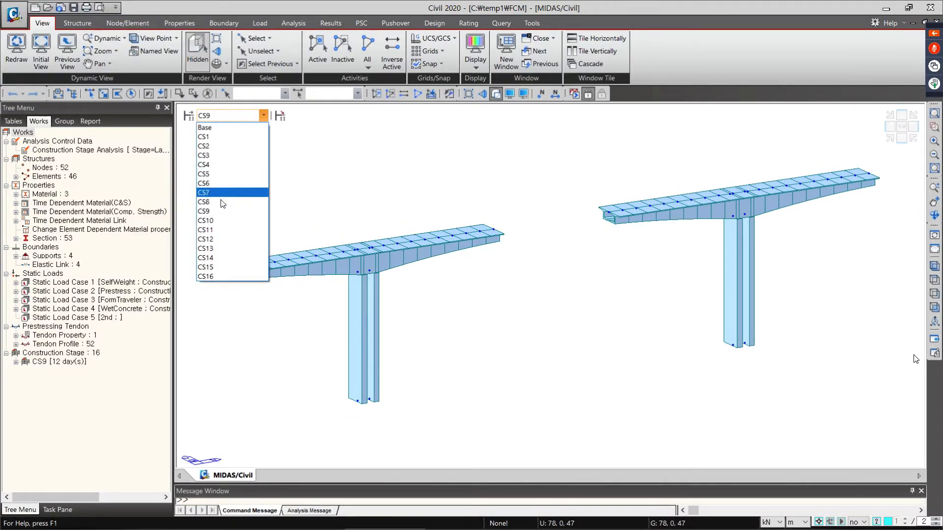
pyautogui.click(216, 237)
pyautogui.click(234, 117)
pyautogui.click(211, 268)
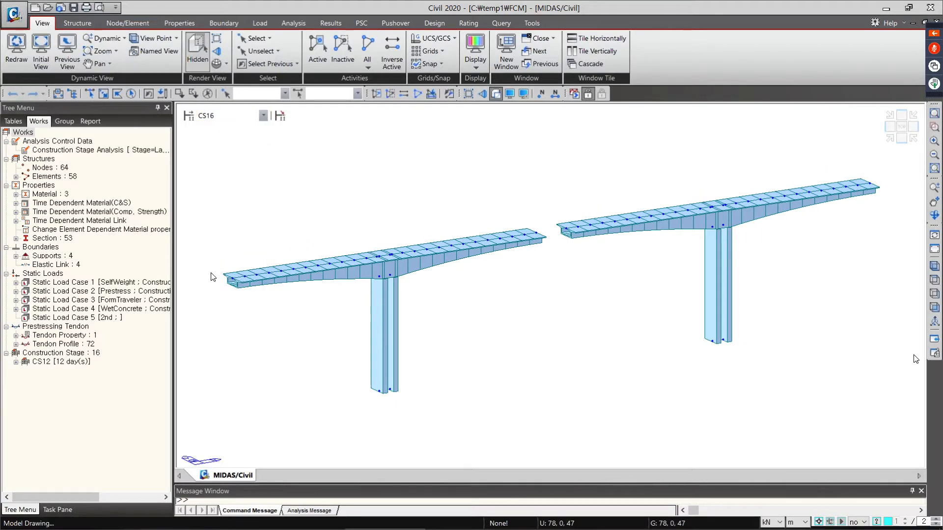
pyautogui.click(242, 118)
pyautogui.click(231, 129)
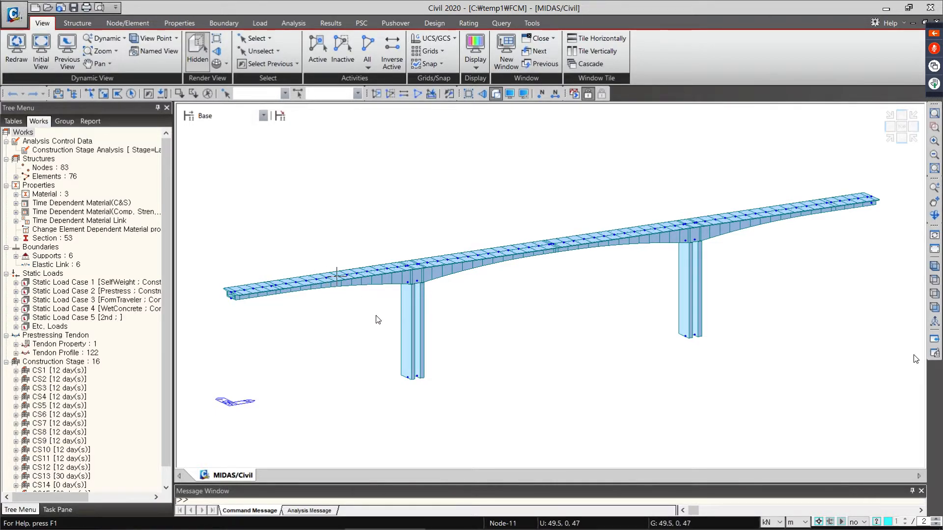
# - Switch to the PowerPoint slide show, go through the remaining lesson slides to the closing slide, and end the show
pyautogui.hotkey('alt', 'Tab')
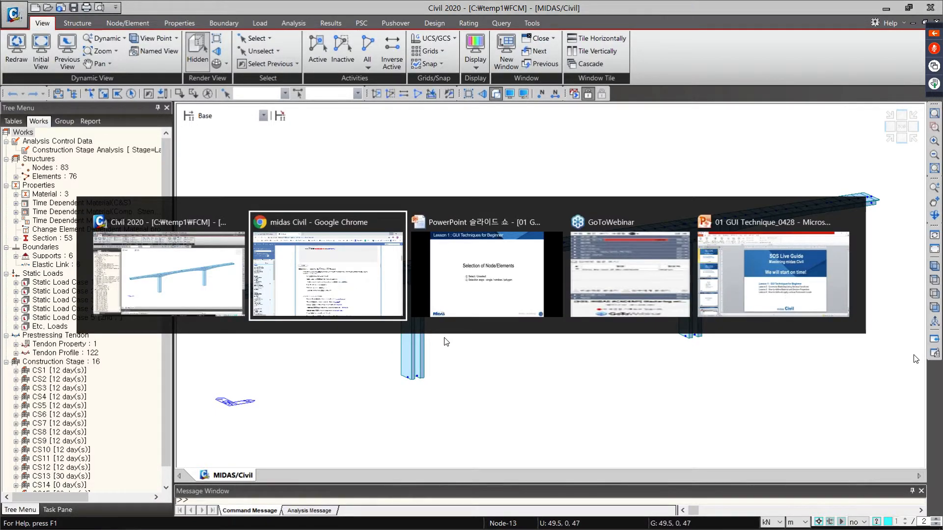
pyautogui.hotkey('alt', 'Tab')
pyautogui.press('Right')
pyautogui.scroll(-9, 425, 405)
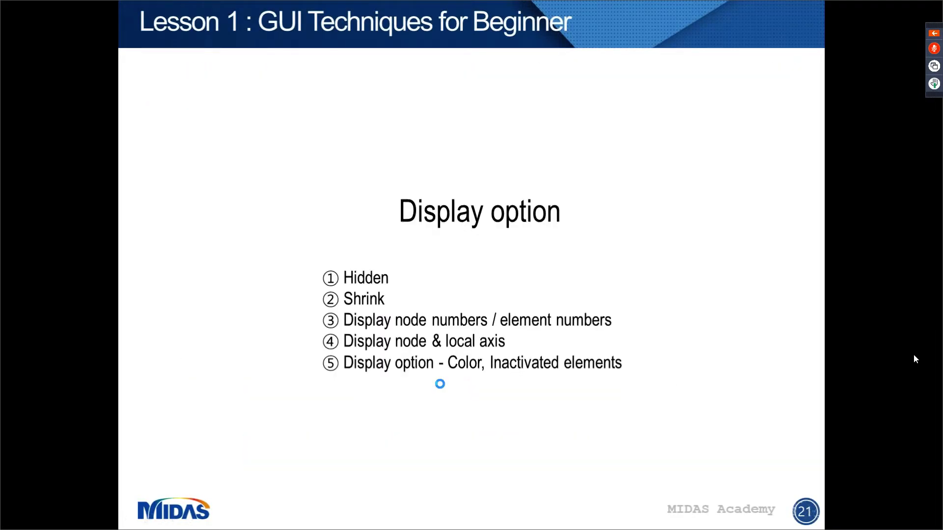
pyautogui.scroll(-4, 442, 385)
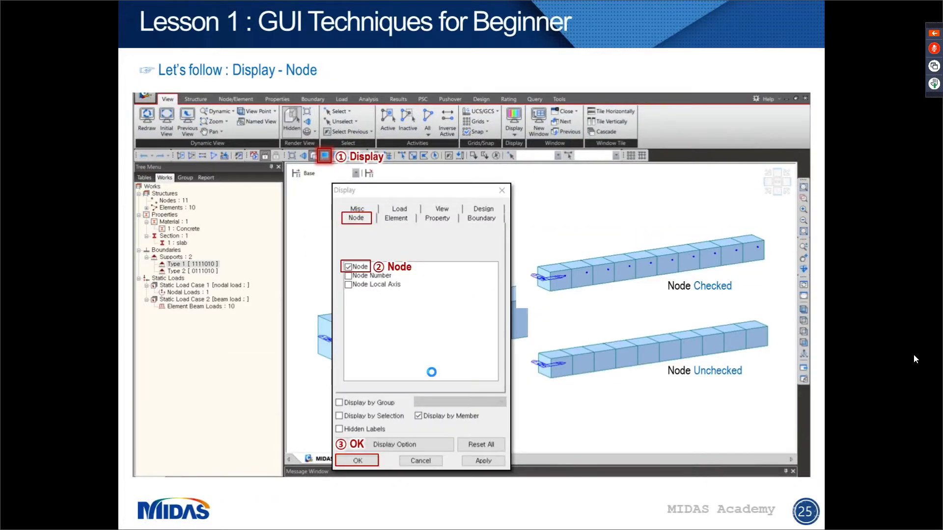
pyautogui.scroll(-7, 433, 376)
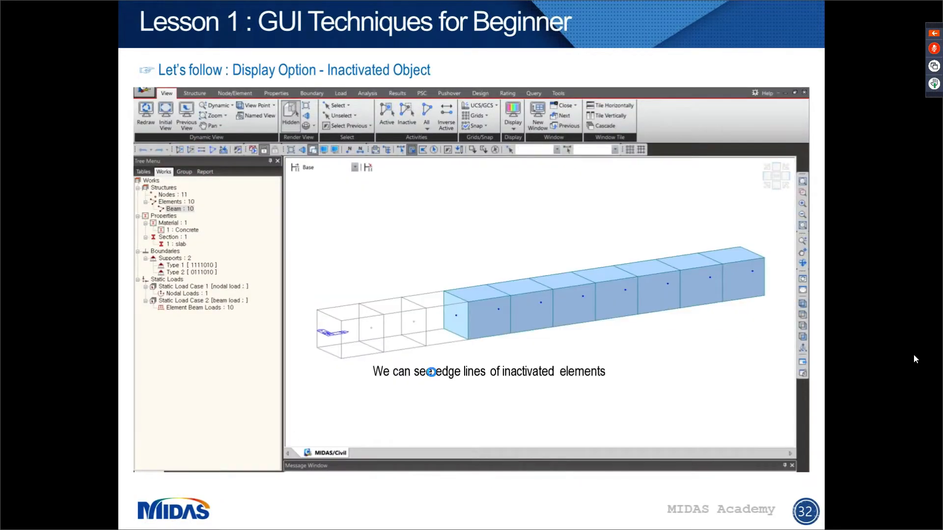
pyautogui.scroll(-6, 916, 359)
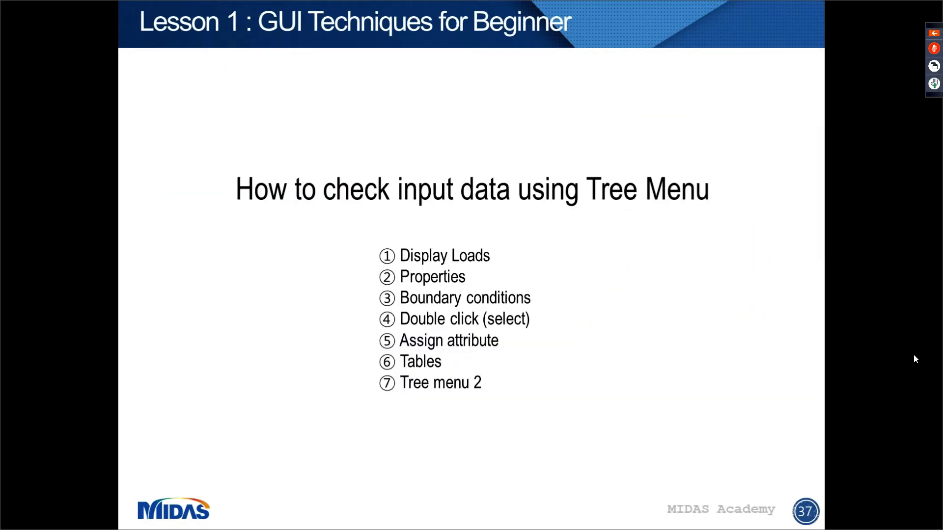
pyautogui.scroll(-3, 915, 359)
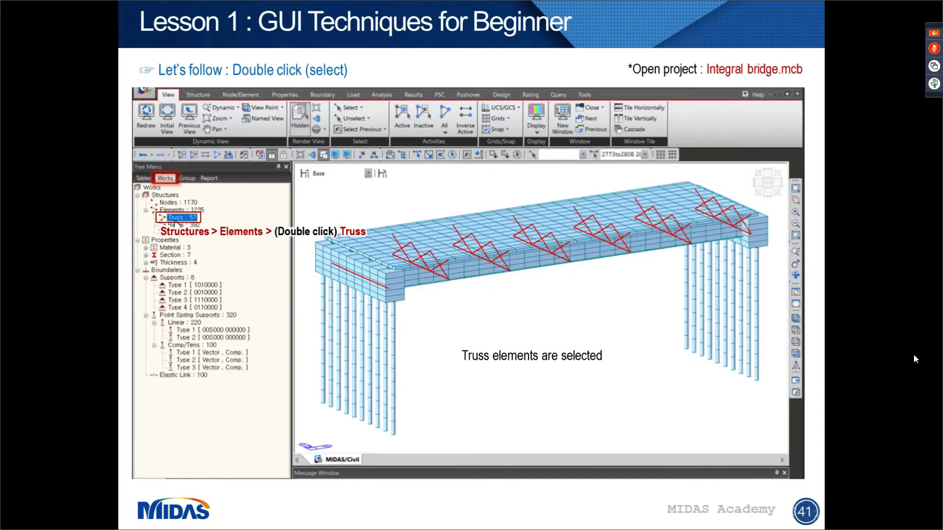
pyautogui.scroll(-1, 916, 359)
pyautogui.scroll(-3, 916, 359)
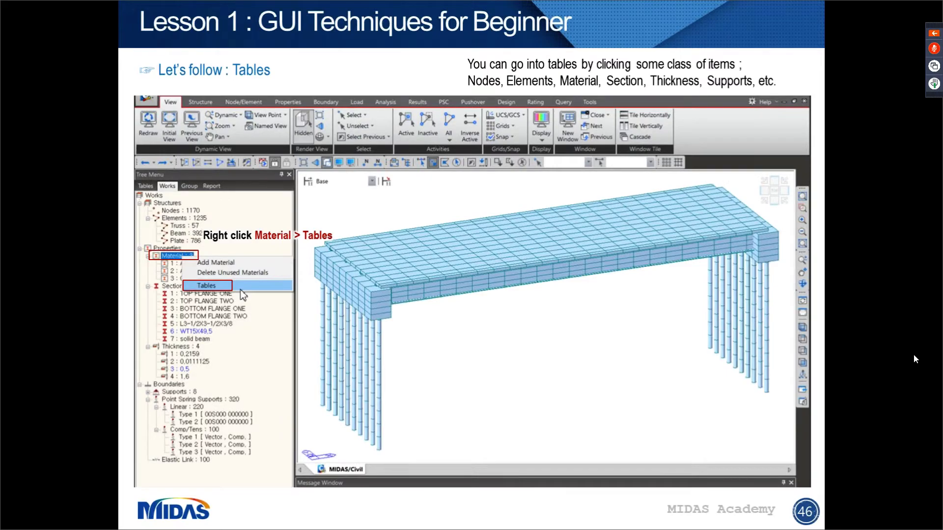
pyautogui.scroll(-12, 915, 359)
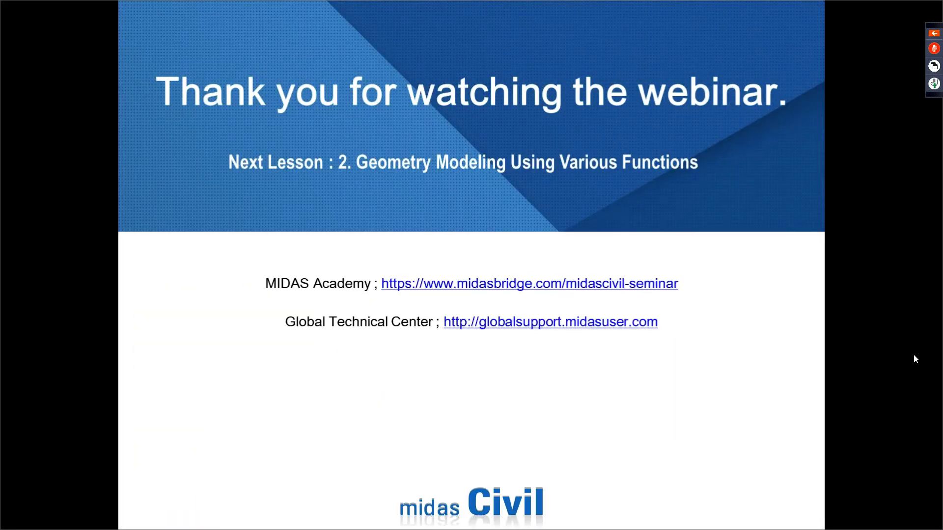
pyautogui.scroll(1, 916, 359)
pyautogui.scroll(-1, 916, 359)
pyautogui.press('Escape')
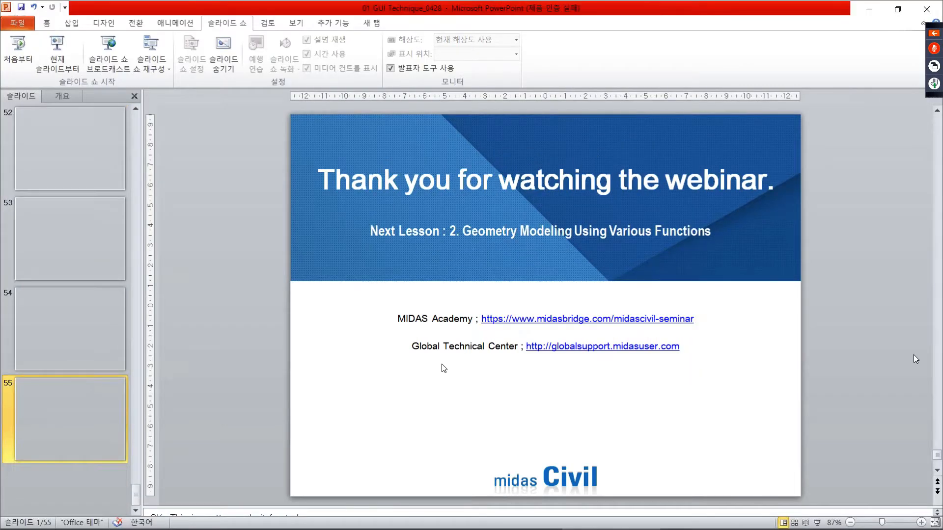
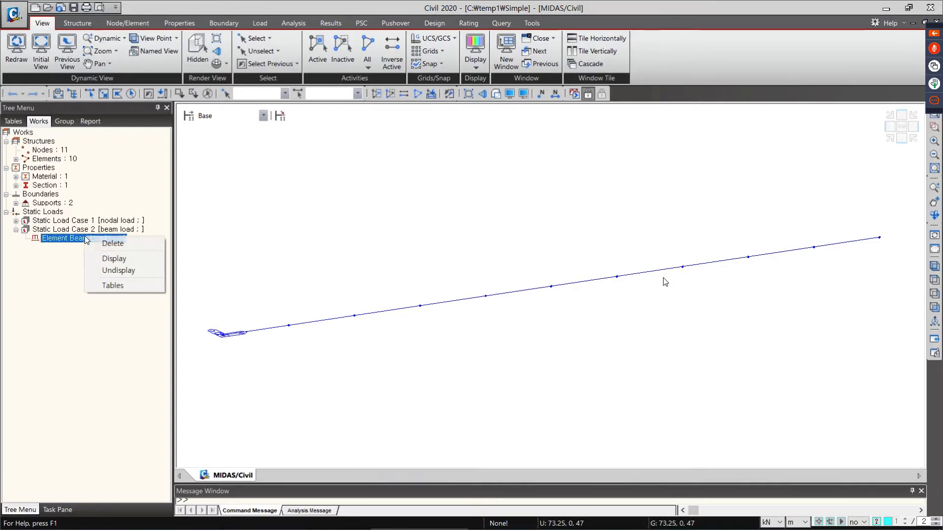
# - Display the element beam loads of Static Load Case 2 on the simple beam and open the load display settings
pyautogui.click(116, 261)
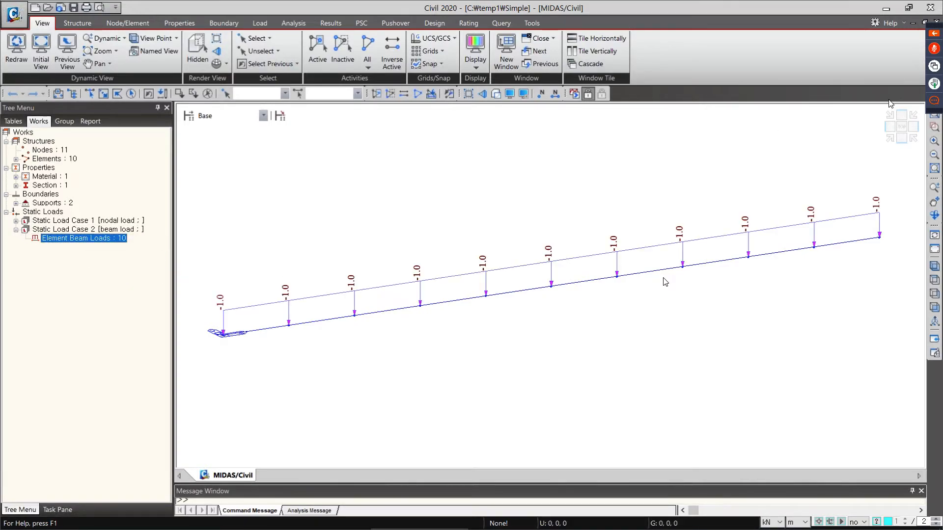
pyautogui.click(120, 291)
pyautogui.click(510, 94)
pyautogui.moveTo(493, 117); pyautogui.dragTo(632, 138)
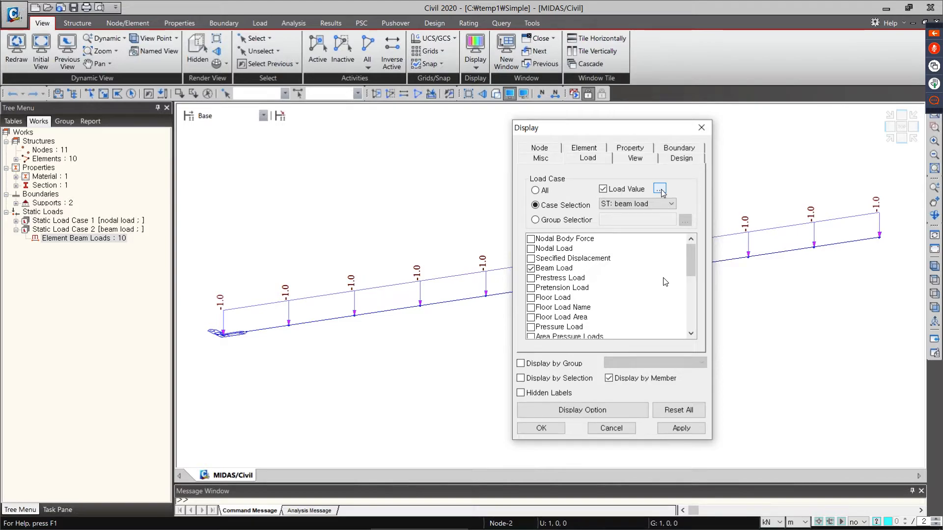
# - Set the load value output format to Fixed with 3 decimal places
pyautogui.click(660, 189)
pyautogui.click(592, 281)
pyautogui.click(589, 290)
pyautogui.click(680, 278)
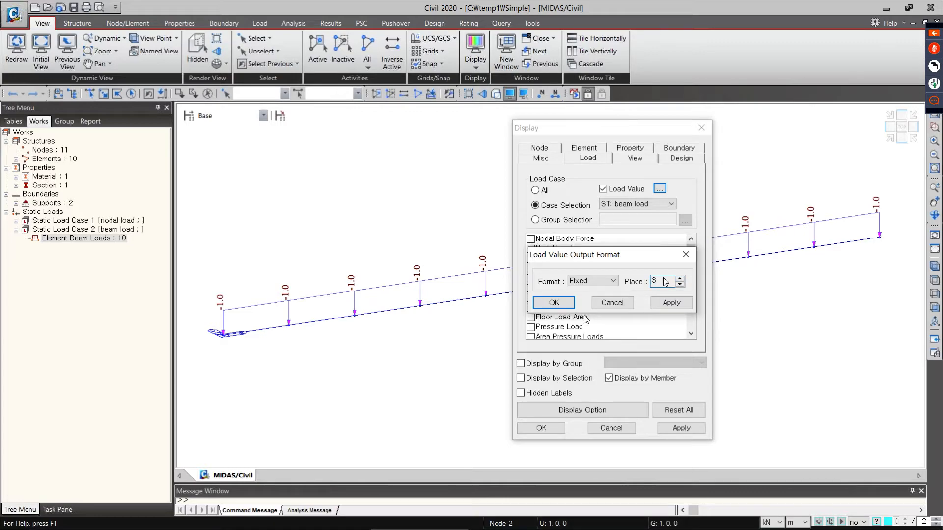
pyautogui.click(554, 303)
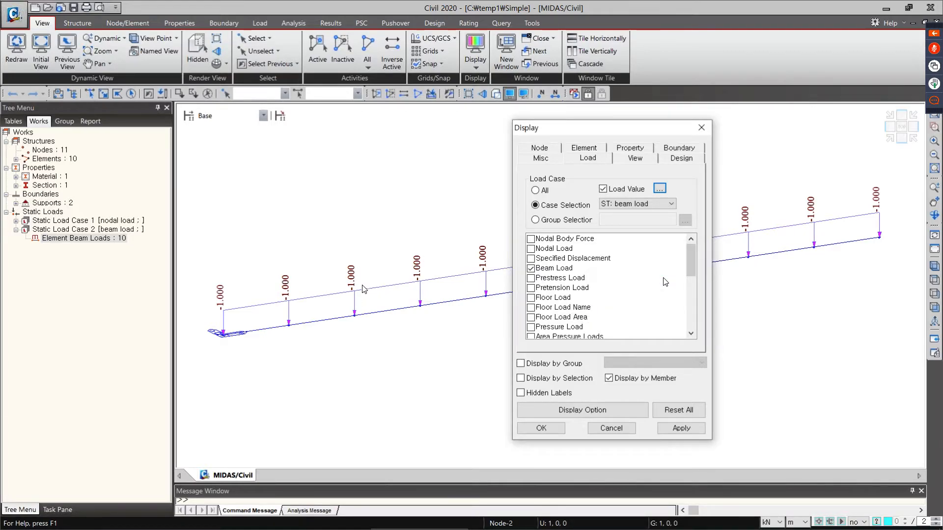
# - Reduce the load value output format to 0 decimal places, keeping the Fixed format, and close the display settings
pyautogui.click(660, 188)
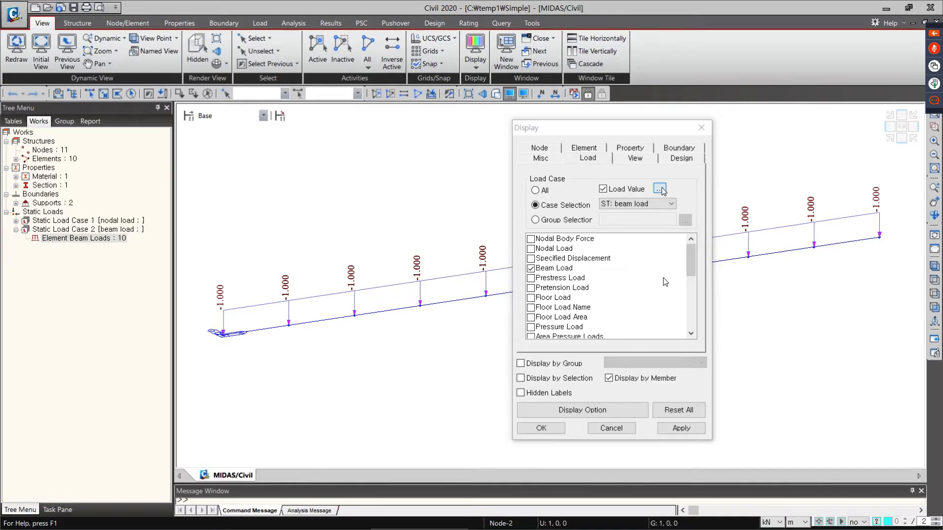
pyautogui.click(610, 281)
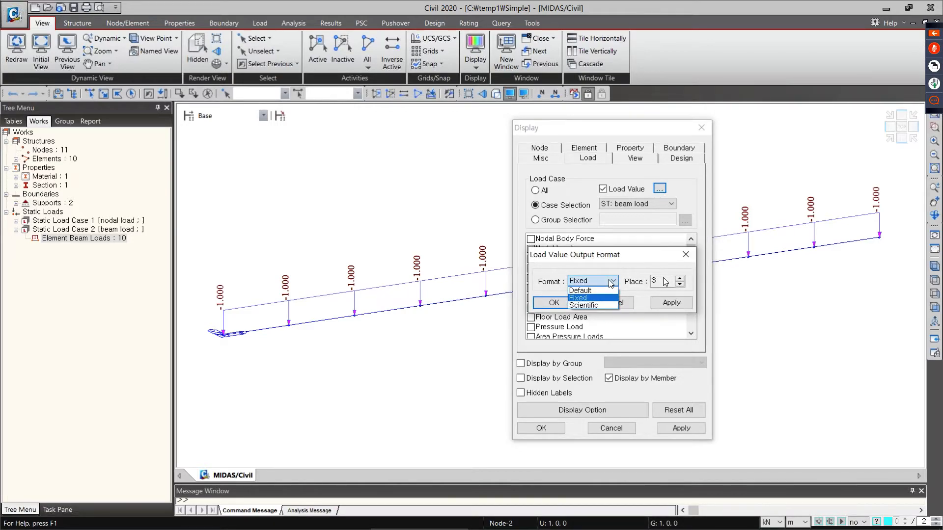
pyautogui.click(610, 282)
pyautogui.click(682, 284)
pyautogui.click(683, 284)
pyautogui.click(683, 284)
pyautogui.click(555, 304)
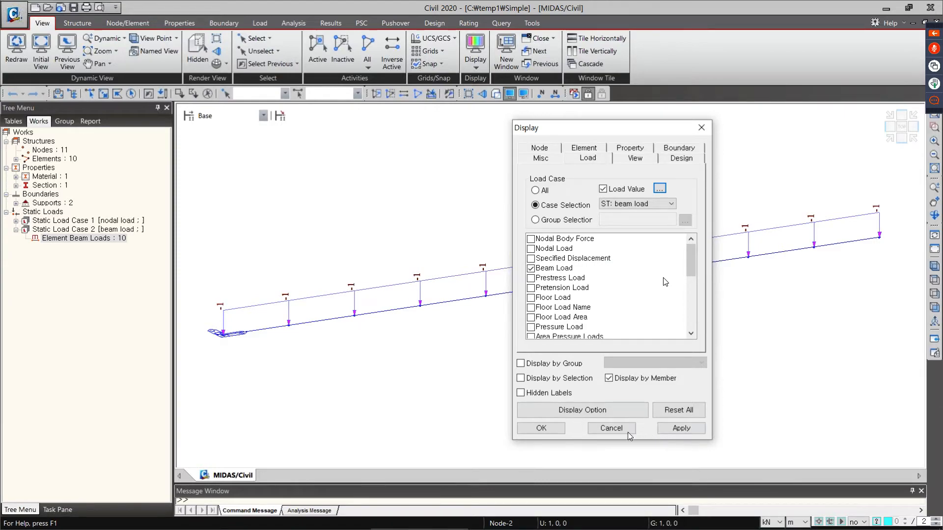
pyautogui.click(614, 430)
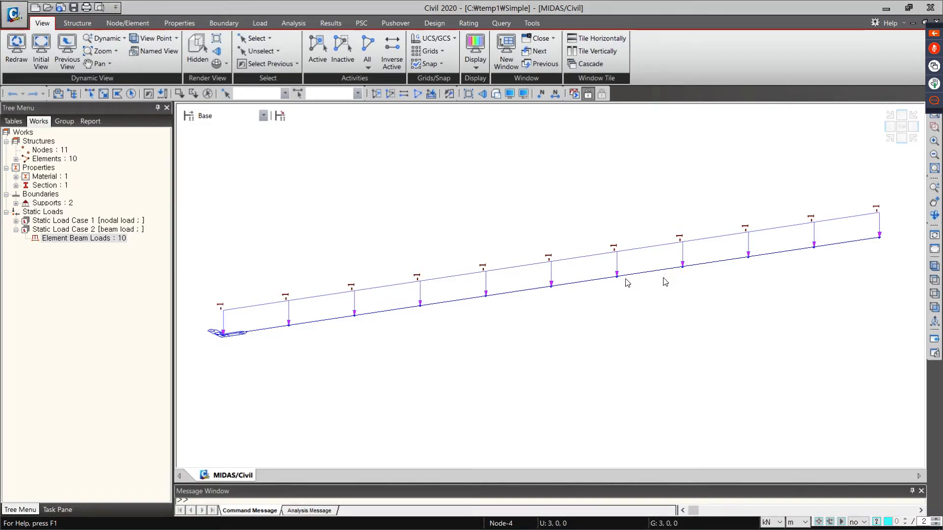
pyautogui.scroll(1, 404, 250)
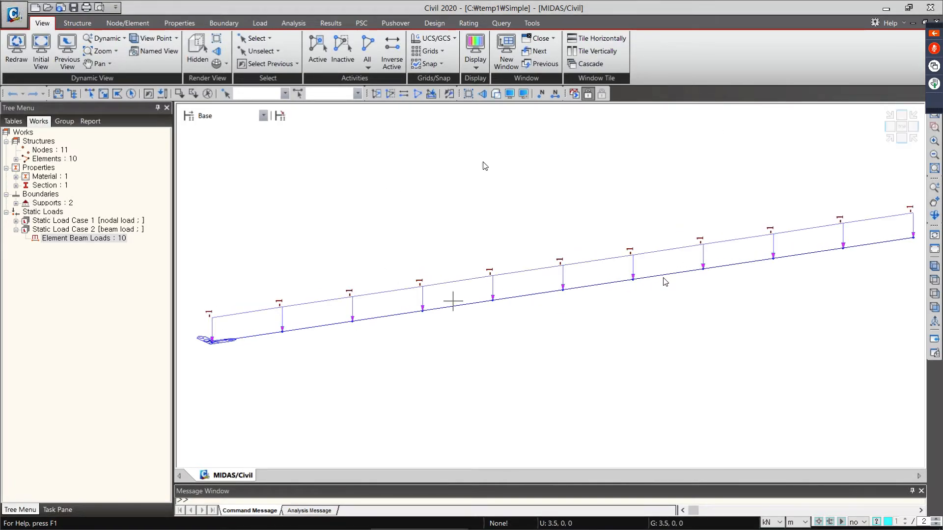
# - Switch the simple beam between wireframe and Hidden rendering, leaving the solid Hidden view on
pyautogui.click(498, 93)
pyautogui.click(559, 114)
pyautogui.click(492, 94)
pyautogui.click(560, 111)
pyautogui.click(496, 94)
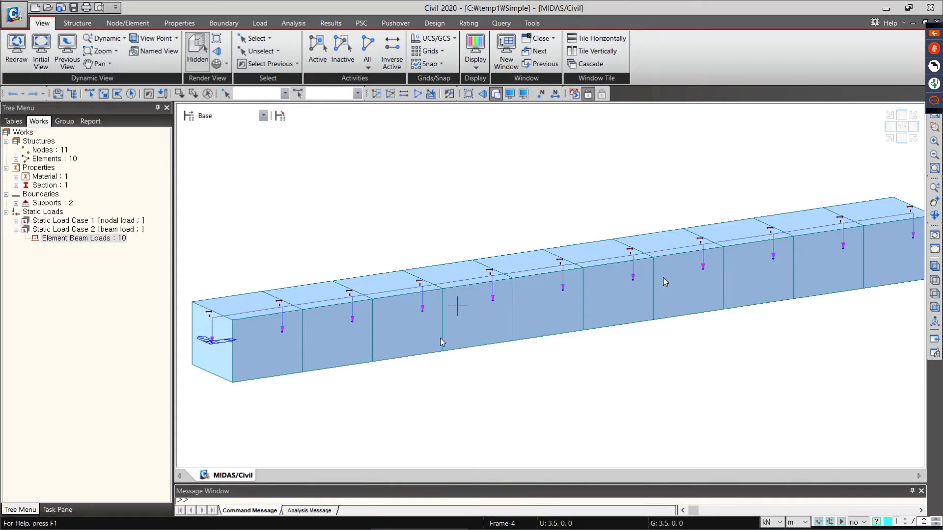
# - Zoom in and out on the solid beam repeatedly, ending with the whole beam in view
pyautogui.scroll(2, 440, 334)
pyautogui.scroll(4, 441, 338)
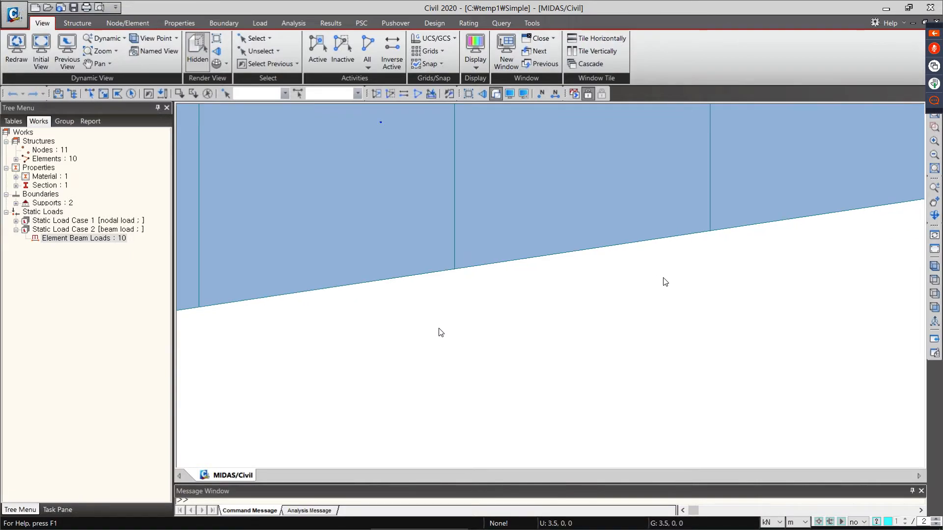
pyautogui.scroll(-6, 467, 322)
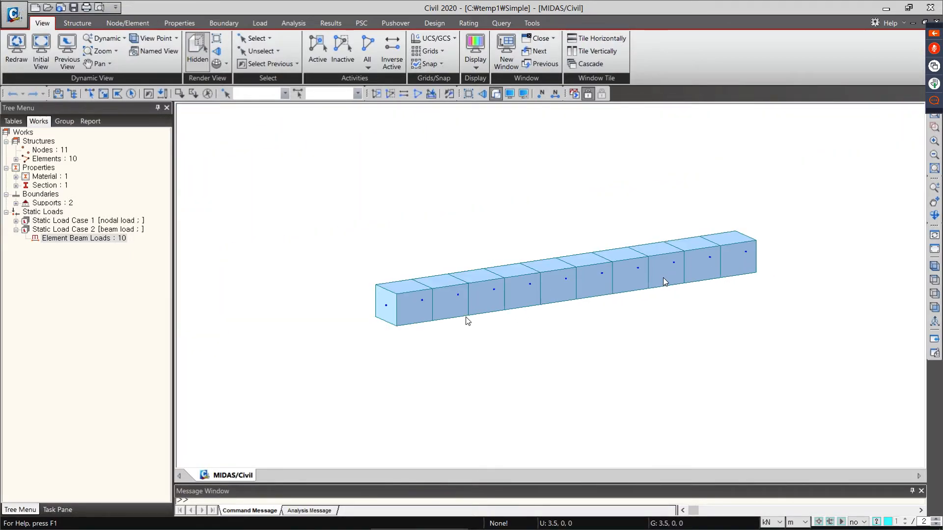
pyautogui.click(935, 141)
pyautogui.click(935, 155)
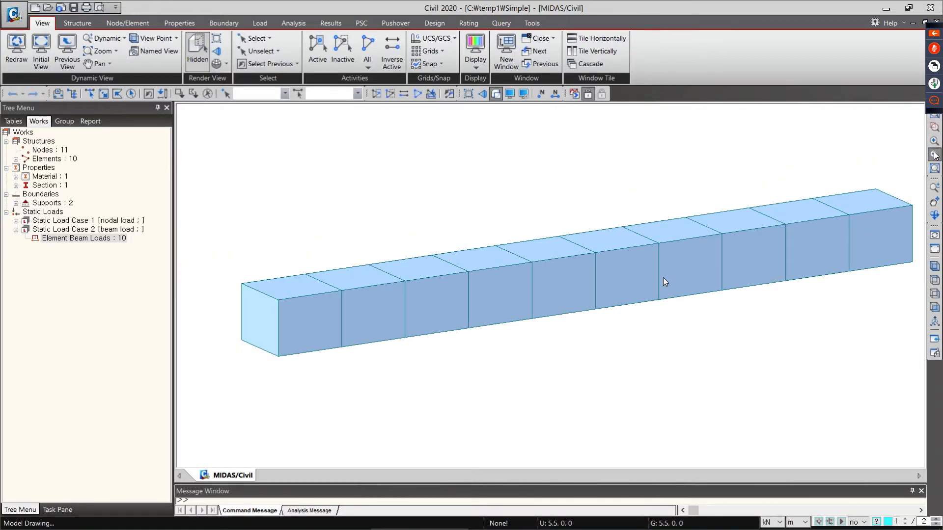
pyautogui.click(934, 141)
pyautogui.click(934, 141)
pyautogui.click(935, 141)
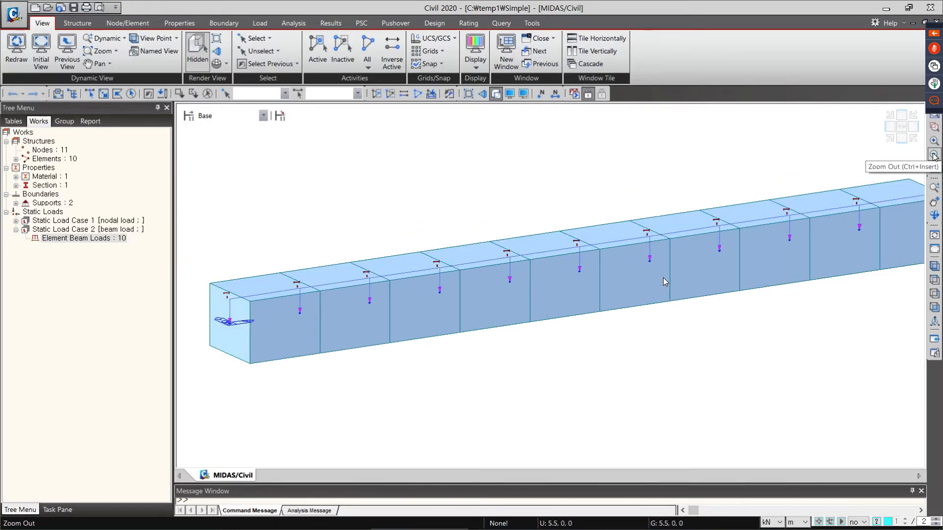
pyautogui.click(933, 155)
pyautogui.click(933, 153)
pyautogui.click(933, 154)
pyautogui.click(934, 143)
pyautogui.click(934, 143)
pyautogui.click(935, 154)
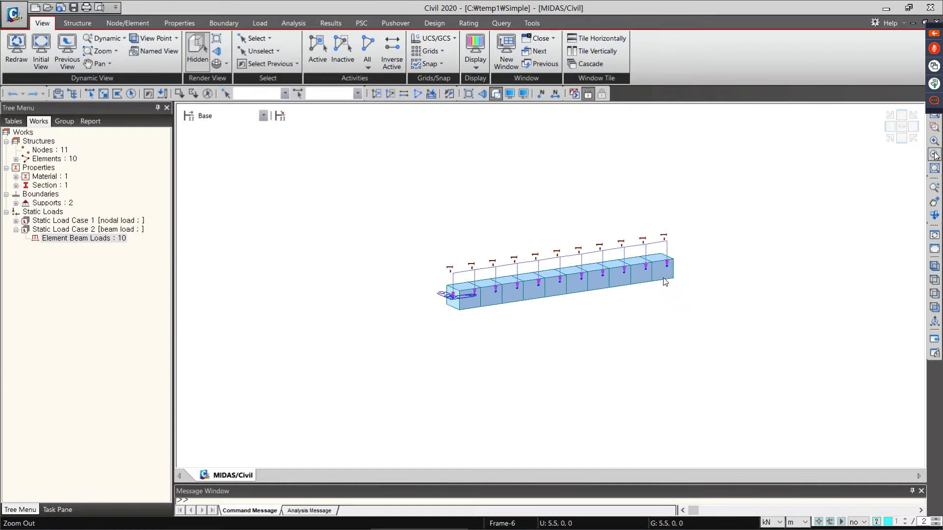
pyautogui.click(934, 143)
pyautogui.click(935, 144)
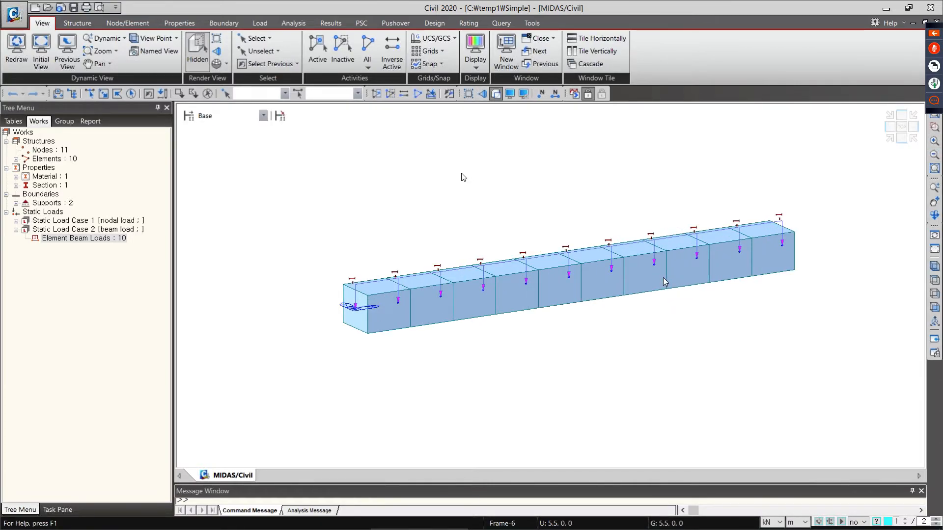
# - Take the program window out of full screen, move it around the desktop and maximize it again
pyautogui.moveTo(555, 4); pyautogui.dragTo(455, 40)
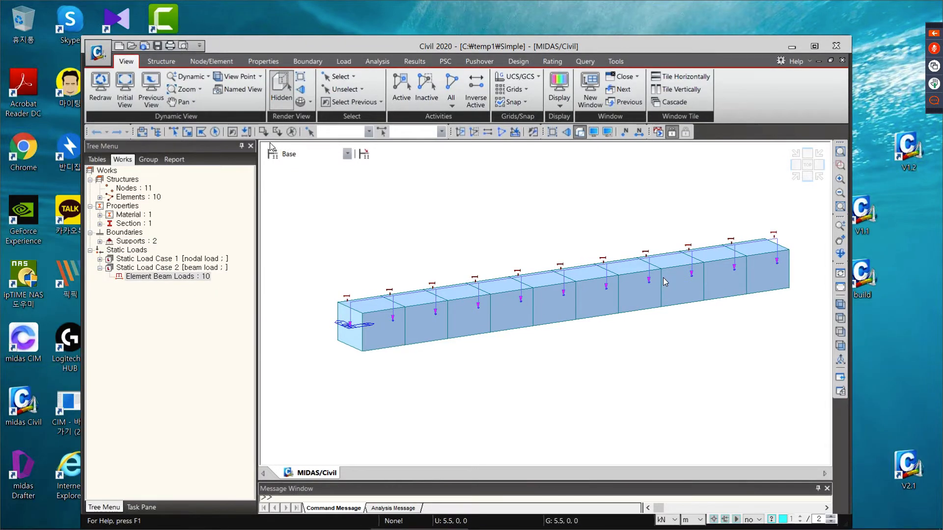
pyautogui.moveTo(209, 48); pyautogui.dragTo(231, 58)
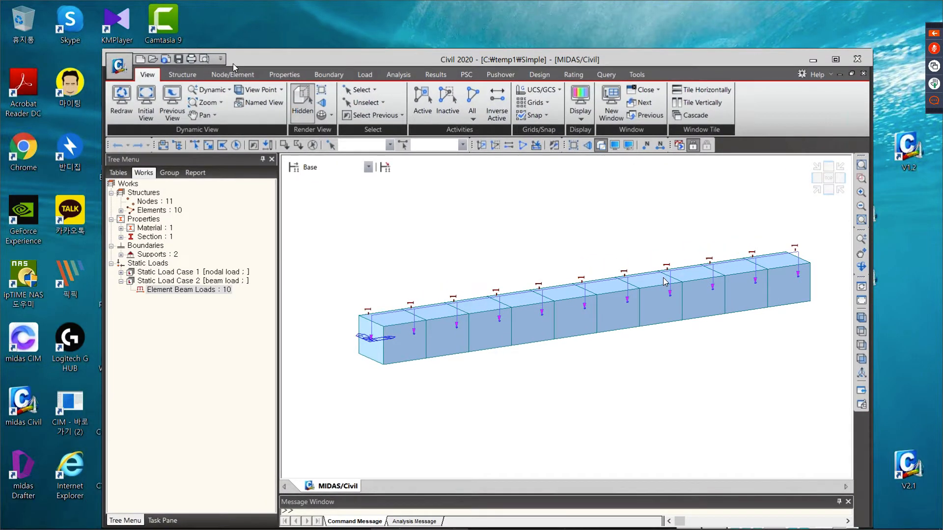
pyautogui.moveTo(330, 31); pyautogui.dragTo(339, 0)
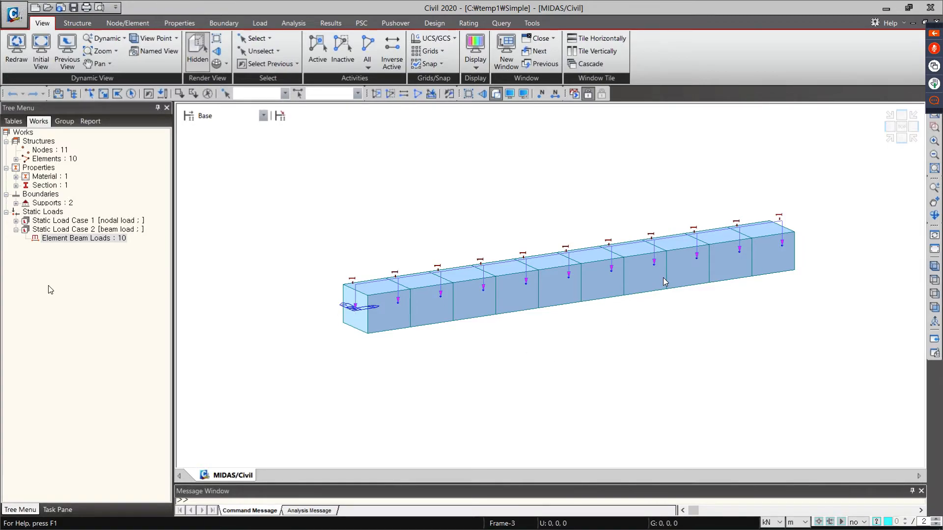
pyautogui.click(83, 239)
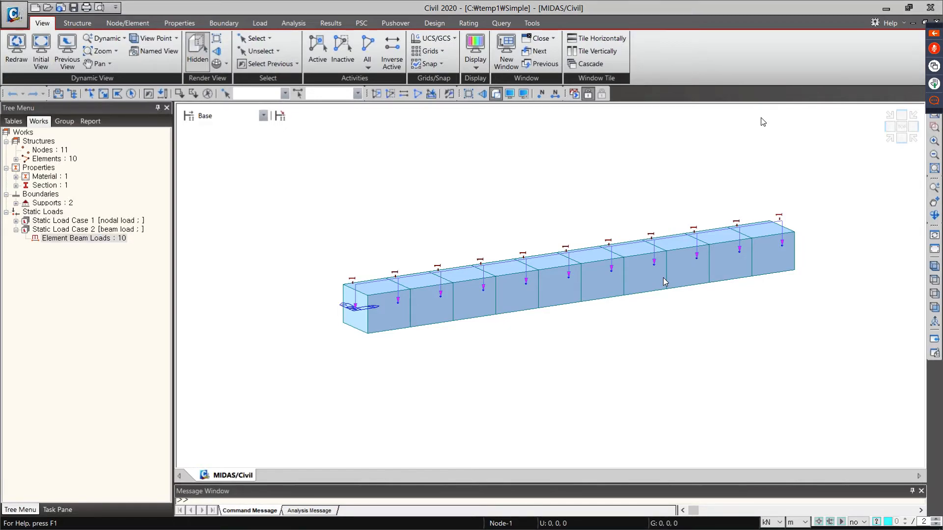
pyautogui.click(635, 371)
pyautogui.click(387, 208)
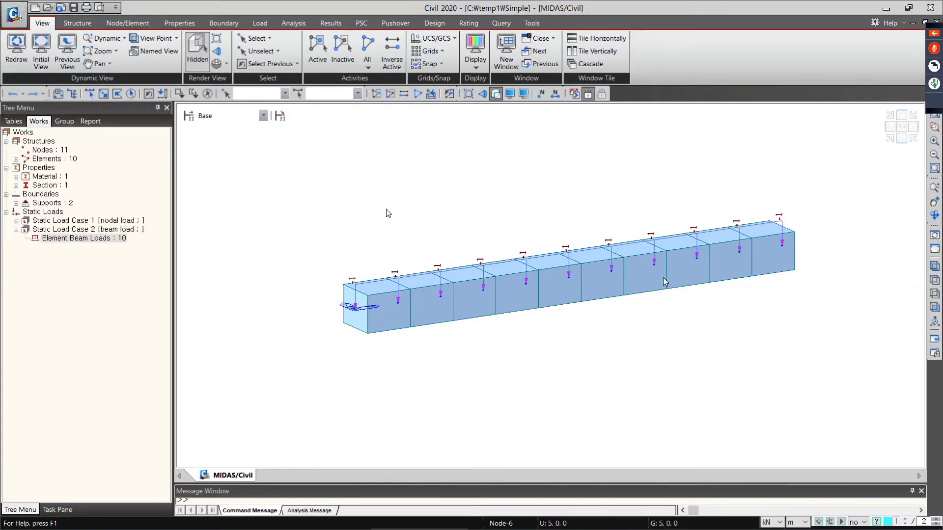
# - Set the model's force unit to N
pyautogui.click(770, 492)
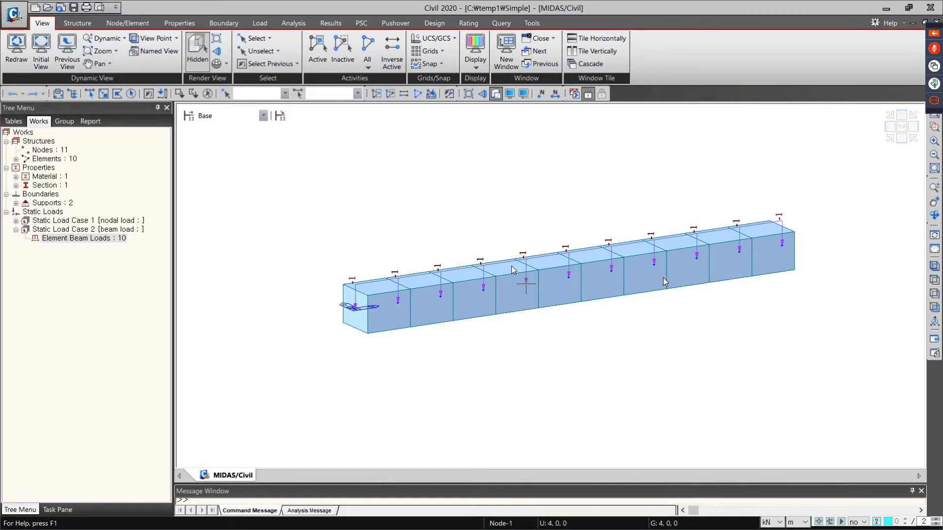
pyautogui.click(779, 523)
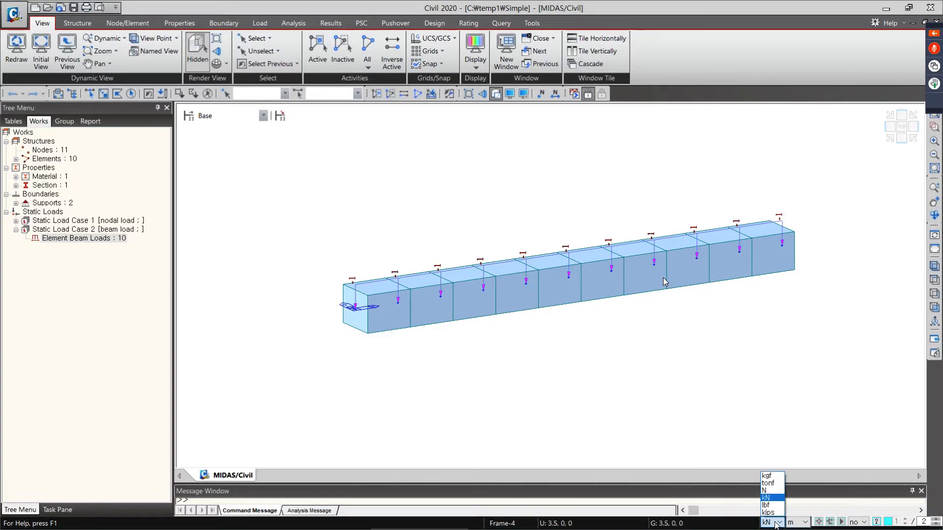
pyautogui.click(768, 491)
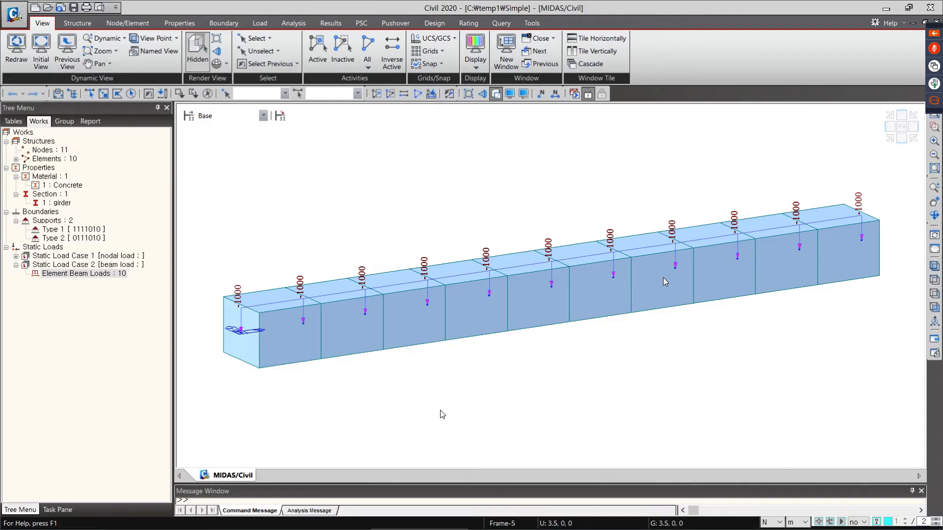
# - Set the force unit back to kN and the length unit to mm
pyautogui.click(778, 522)
pyautogui.click(775, 501)
pyautogui.click(797, 523)
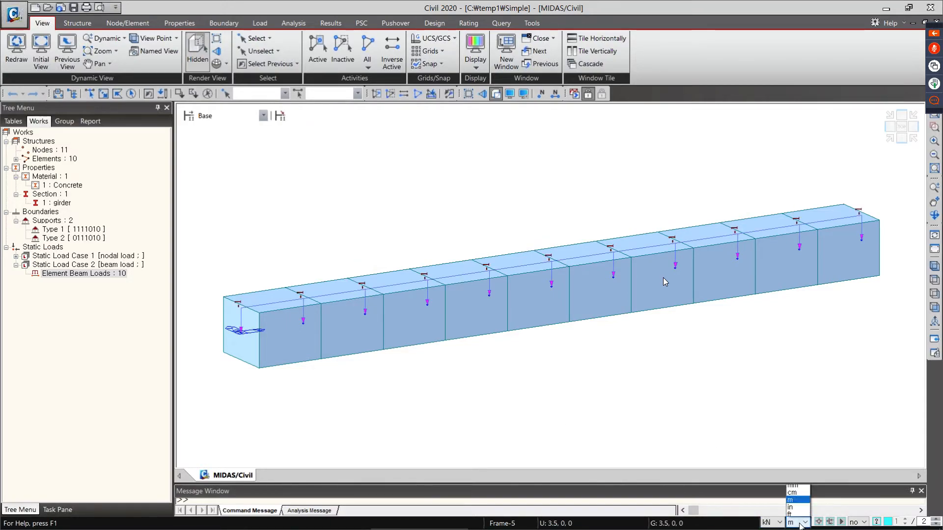
pyautogui.click(794, 486)
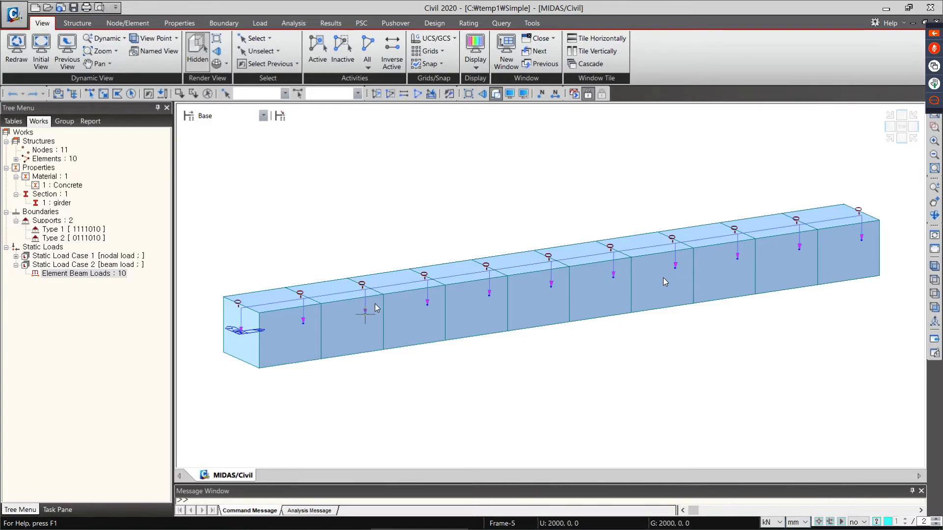
# - Set the load value output format to Fixed with 3 decimal places, keep load values displayed, and accept the display settings
pyautogui.click(511, 94)
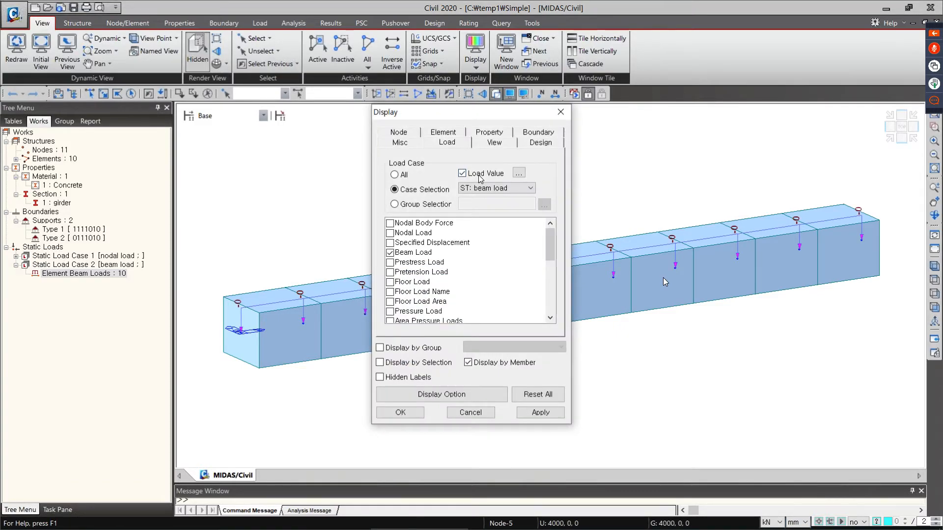
pyautogui.click(519, 173)
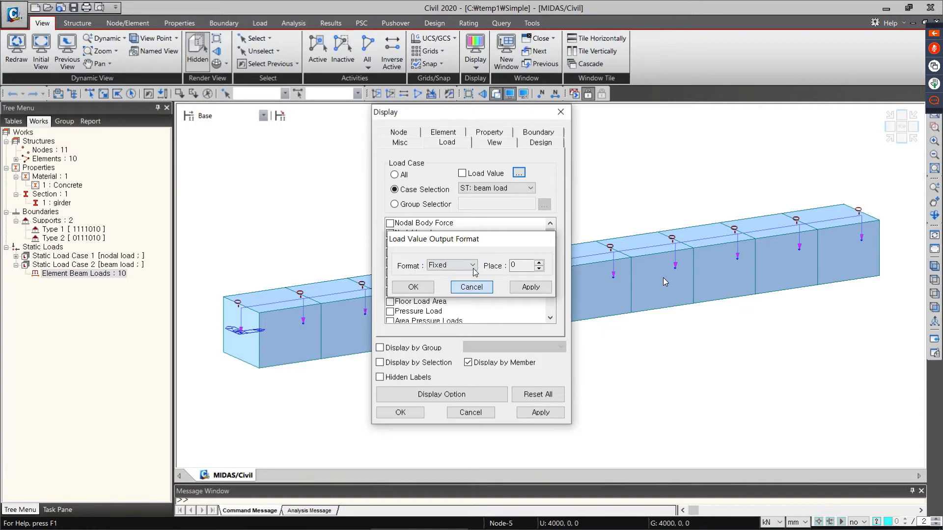
pyautogui.click(471, 286)
pyautogui.click(481, 174)
pyautogui.click(537, 263)
pyautogui.click(537, 263)
pyautogui.click(537, 263)
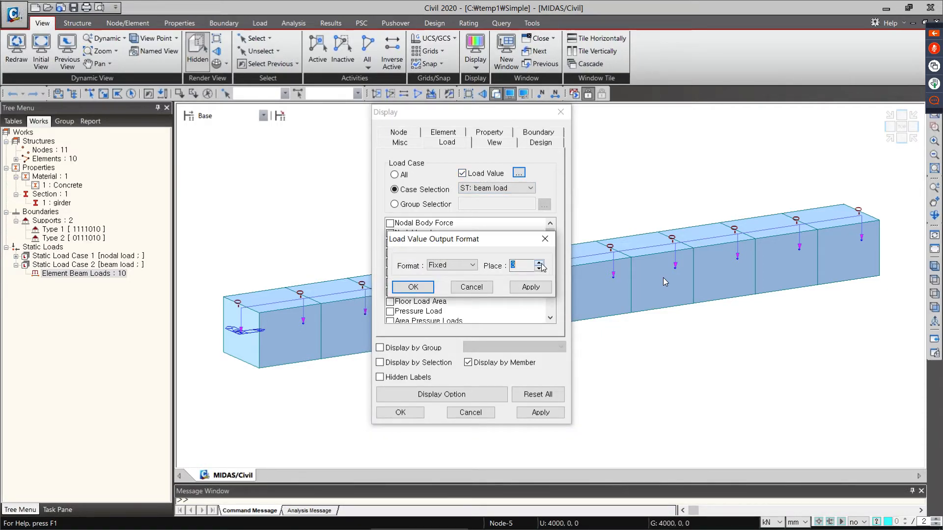
pyautogui.click(415, 288)
pyautogui.click(406, 414)
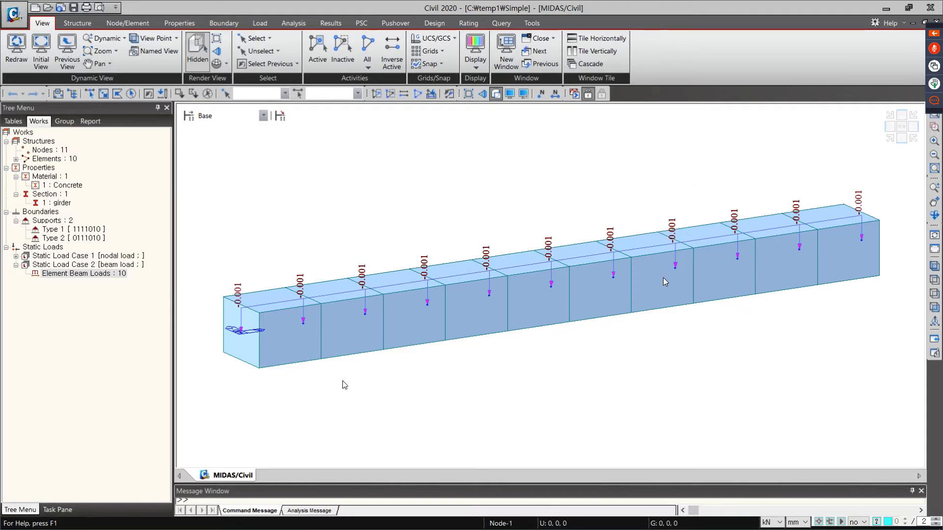
pyautogui.click(108, 383)
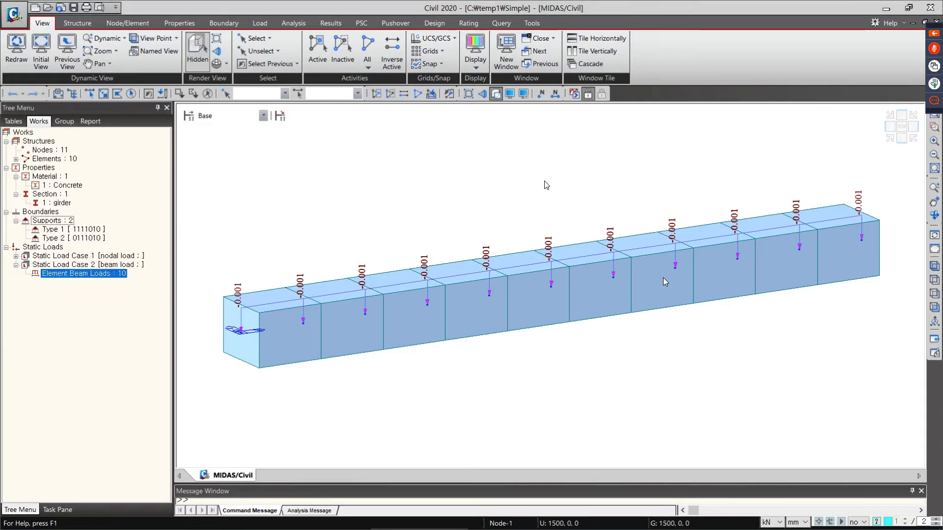
pyautogui.click(908, 238)
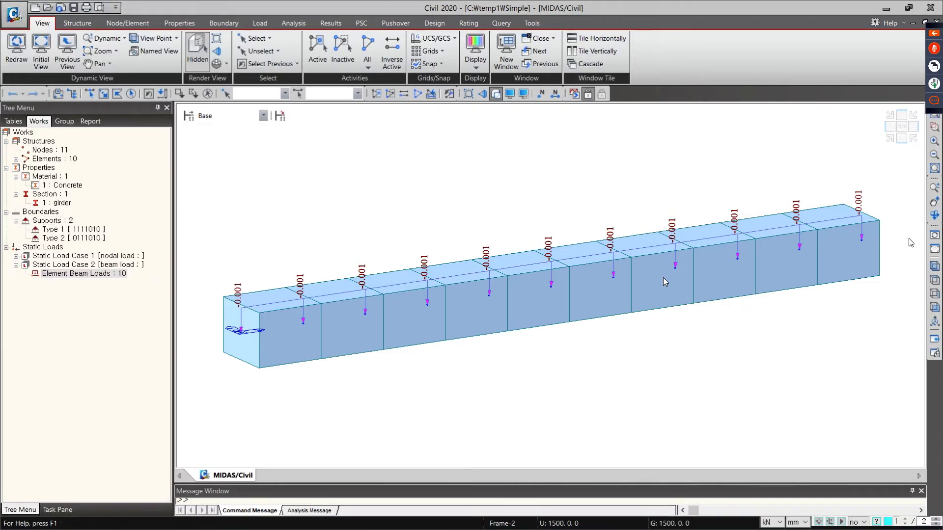
pyautogui.scroll(7, 360, 263)
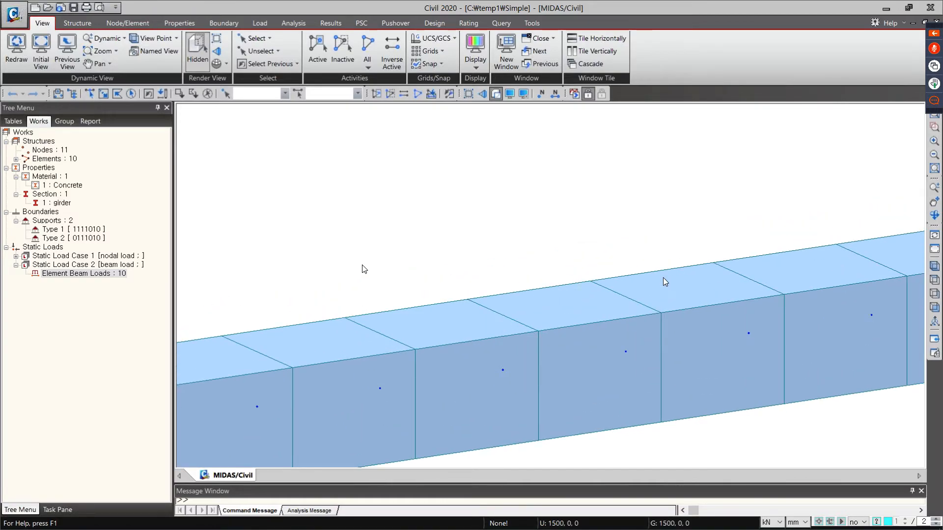
pyautogui.scroll(-7, 364, 270)
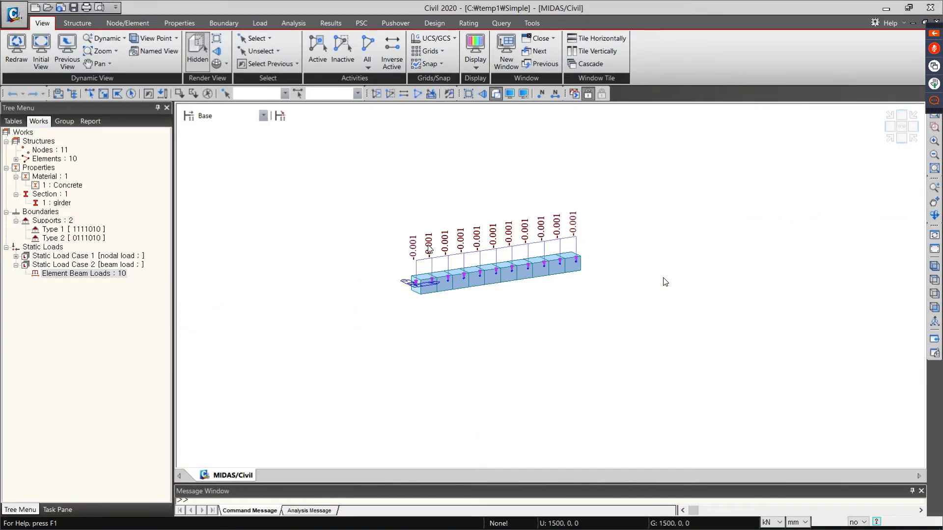
pyautogui.scroll(5, 396, 275)
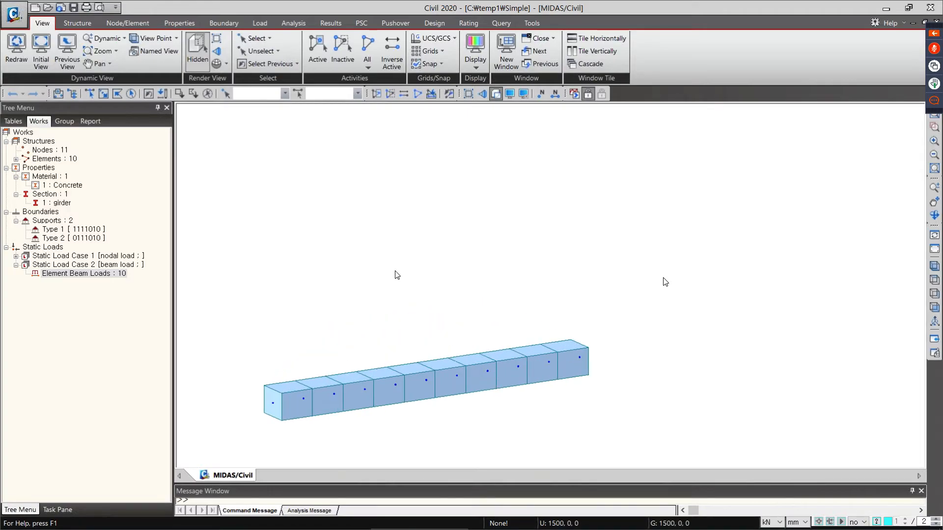
pyautogui.moveTo(397, 274); pyautogui.dragTo(382, 236, button='middle')
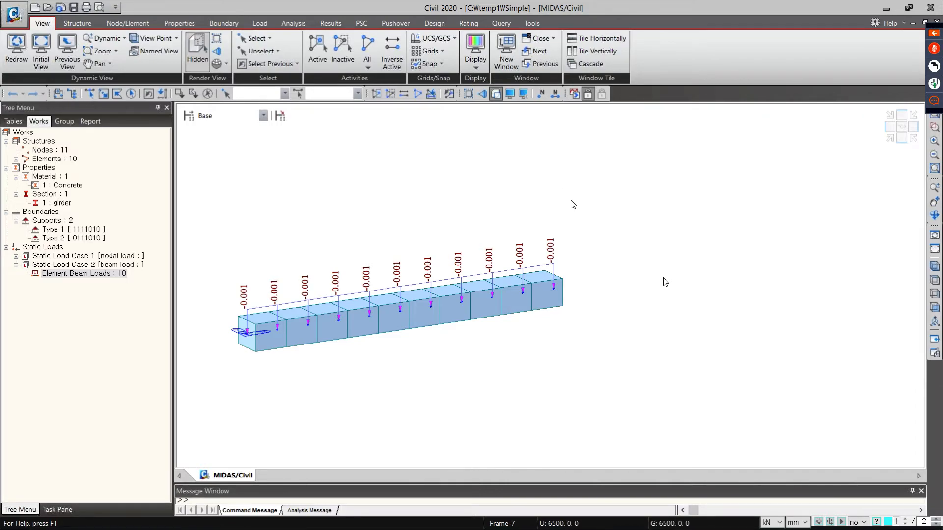
pyautogui.moveTo(281, 523)
pyautogui.click(89, 301)
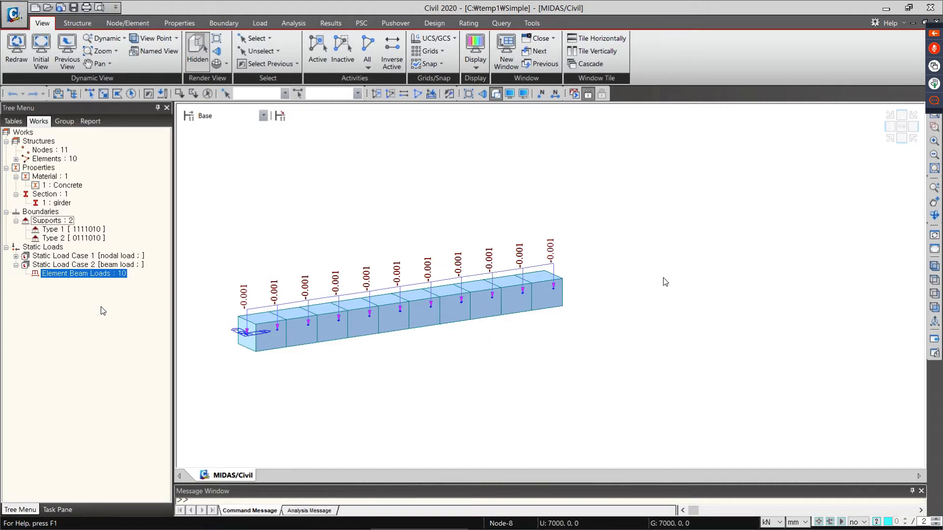
# - Expand Static Load Case 1 in the Works tree and display its nodal loads on the beam
pyautogui.click(17, 256)
pyautogui.click(74, 268)
pyautogui.rightClick(87, 269)
pyautogui.click(68, 295)
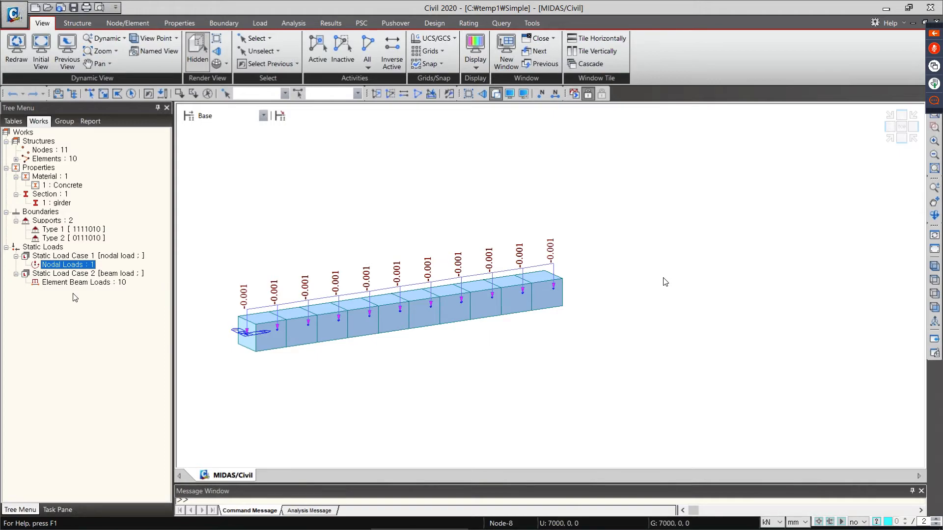
pyautogui.rightClick(90, 266)
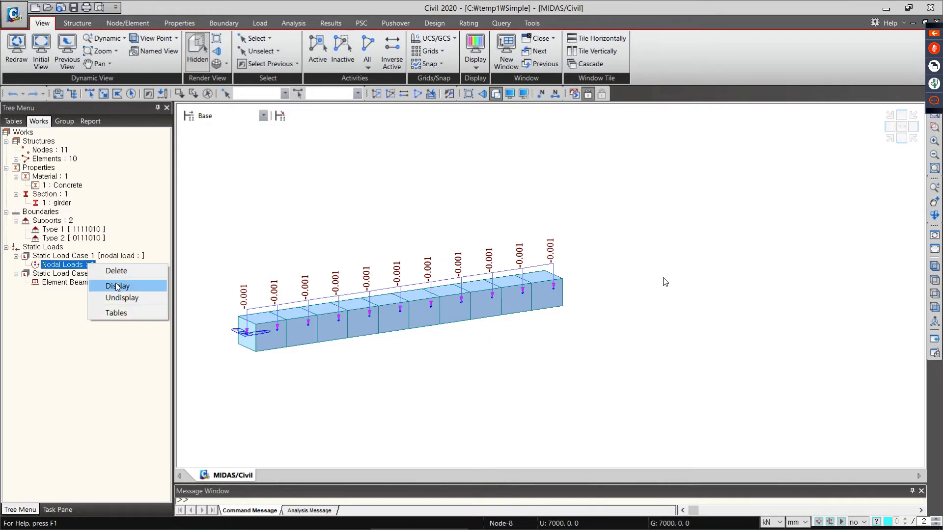
pyautogui.click(117, 286)
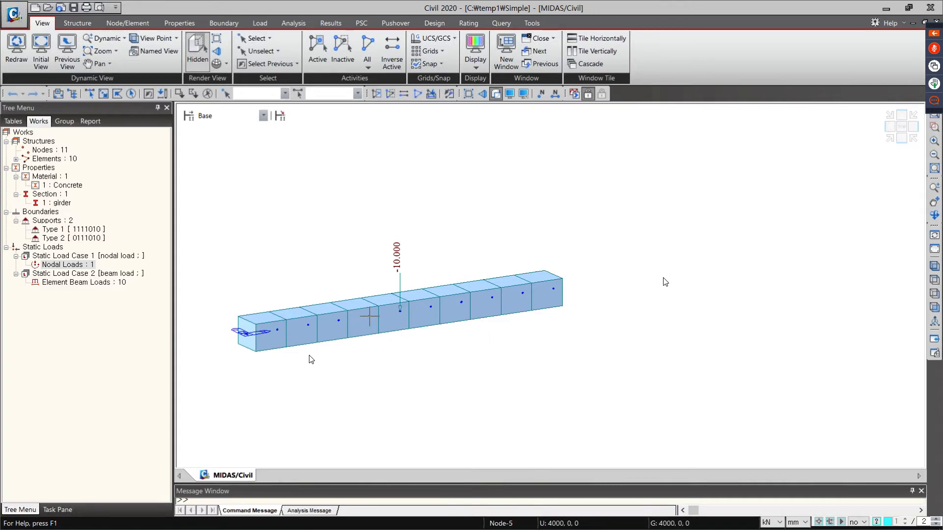
# - Display the Type 2 [0111010] supports from the Works tree on the beam
pyautogui.moveTo(369, 317)
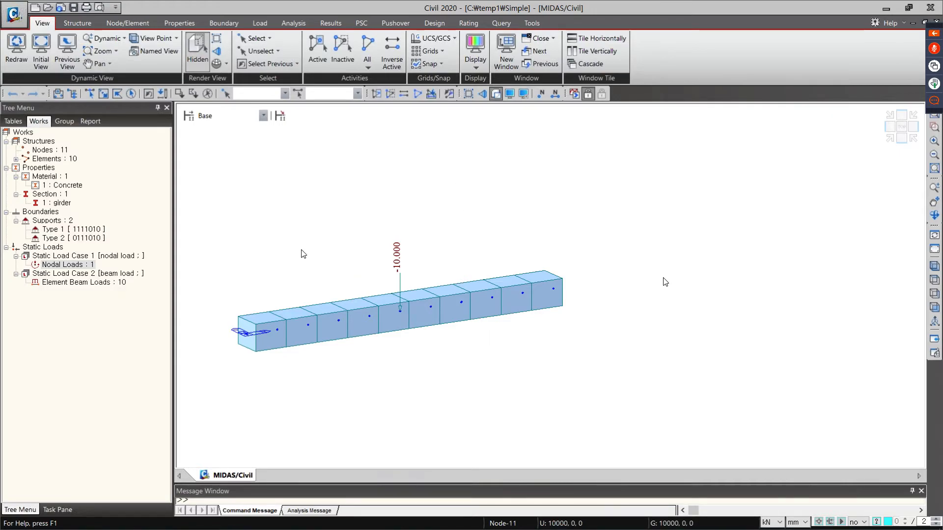
pyautogui.click(77, 346)
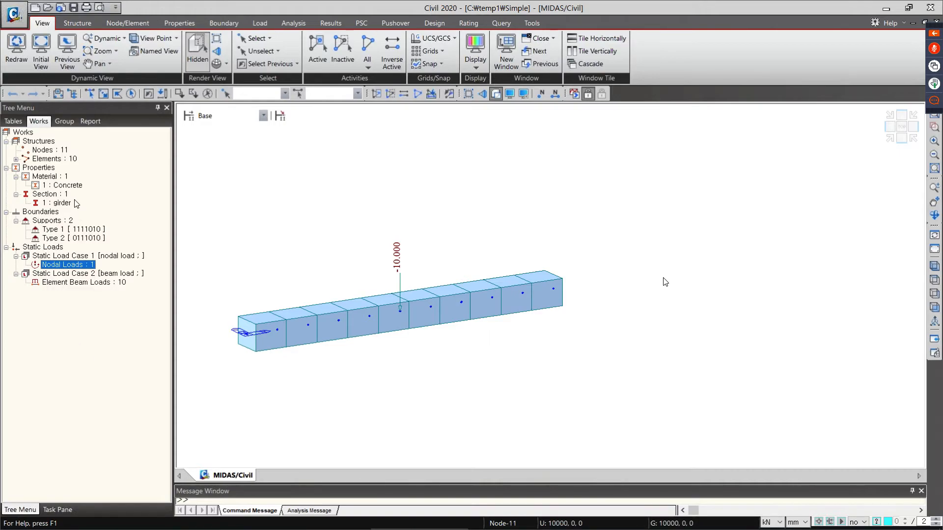
pyautogui.rightClick(70, 238)
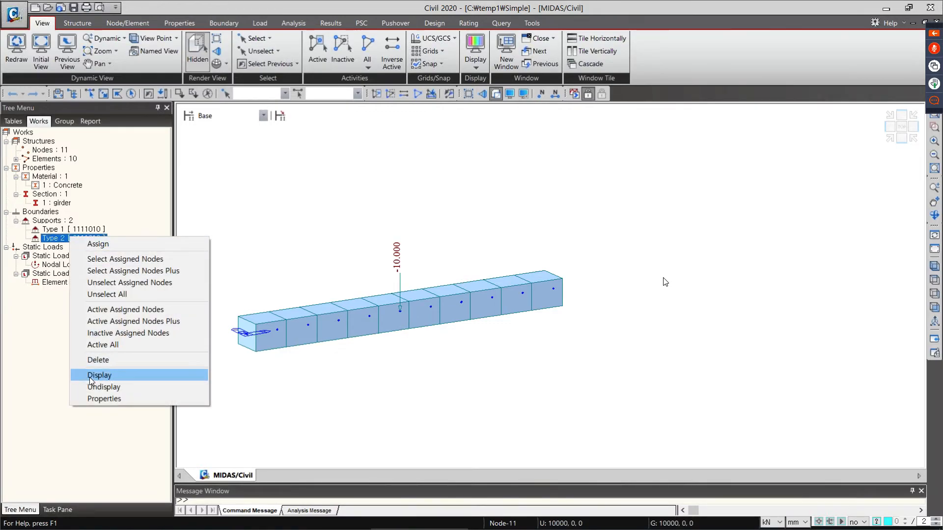
pyautogui.click(110, 375)
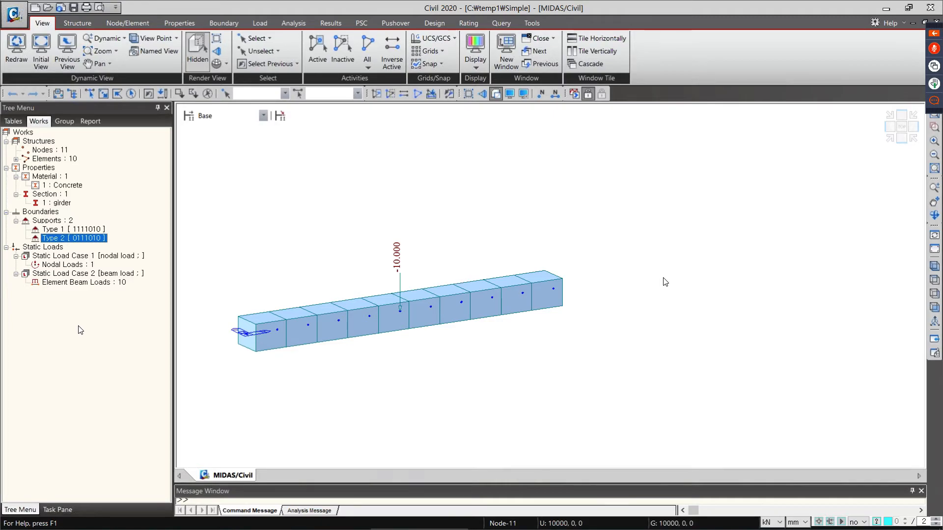
# - Redisplay the Type 2 [0111010] supports and highlight the nodal load and element beam load entries in the Works tree
pyautogui.rightClick(83, 239)
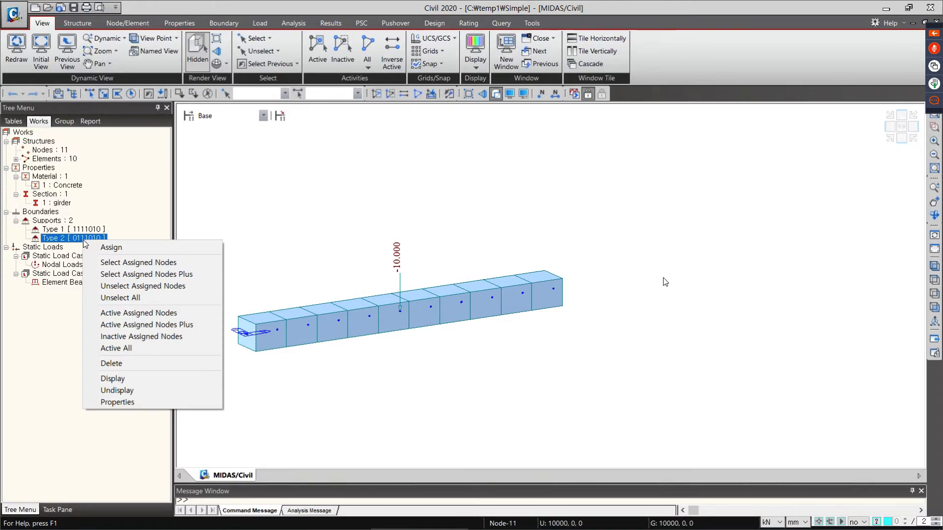
pyautogui.click(119, 382)
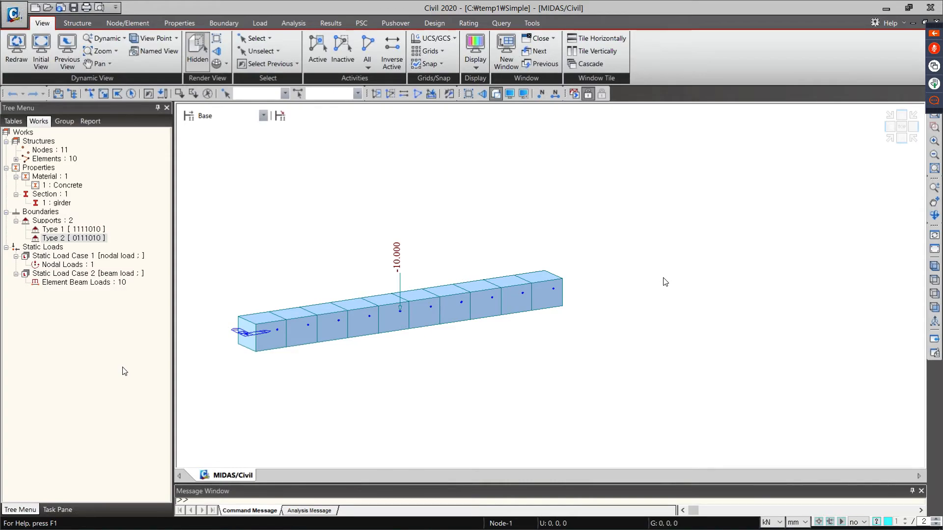
pyautogui.click(67, 264)
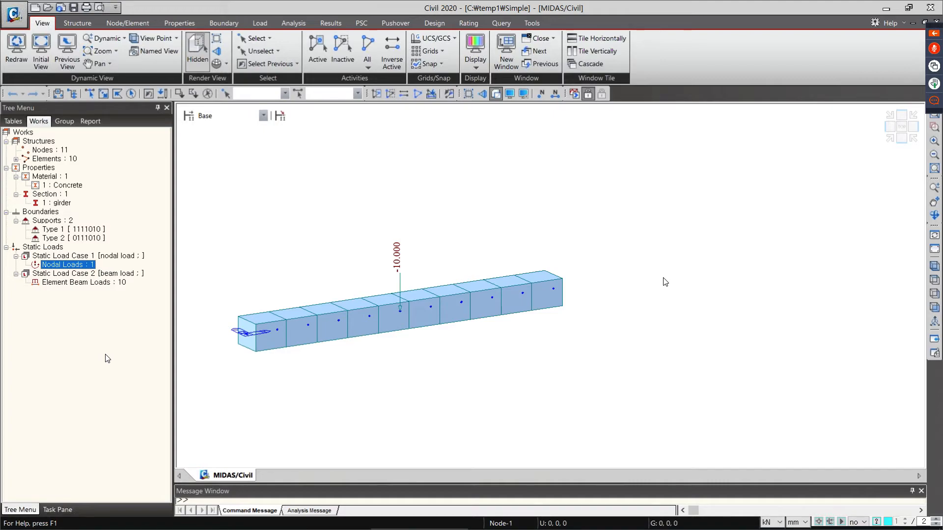
pyautogui.click(84, 284)
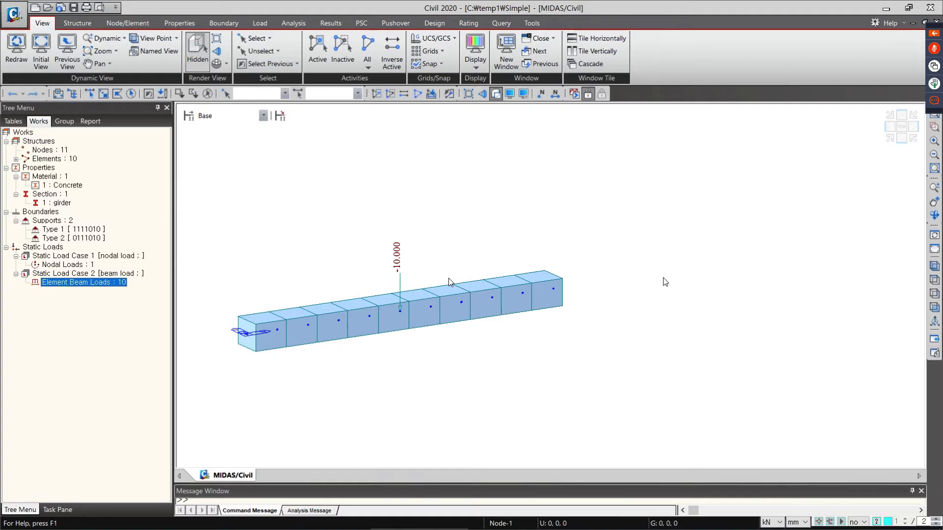
pyautogui.click(470, 254)
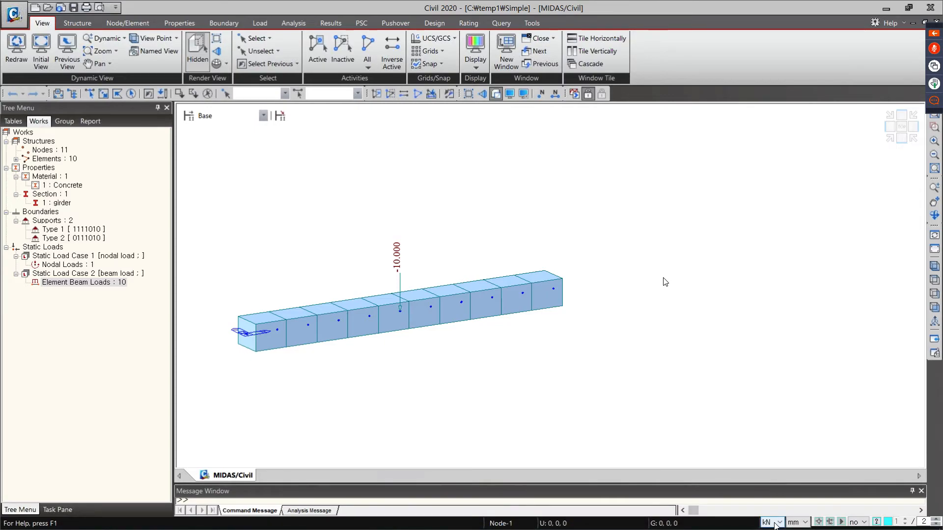
# - Set the force unit to N and the length unit to m
pyautogui.click(779, 523)
pyautogui.click(772, 492)
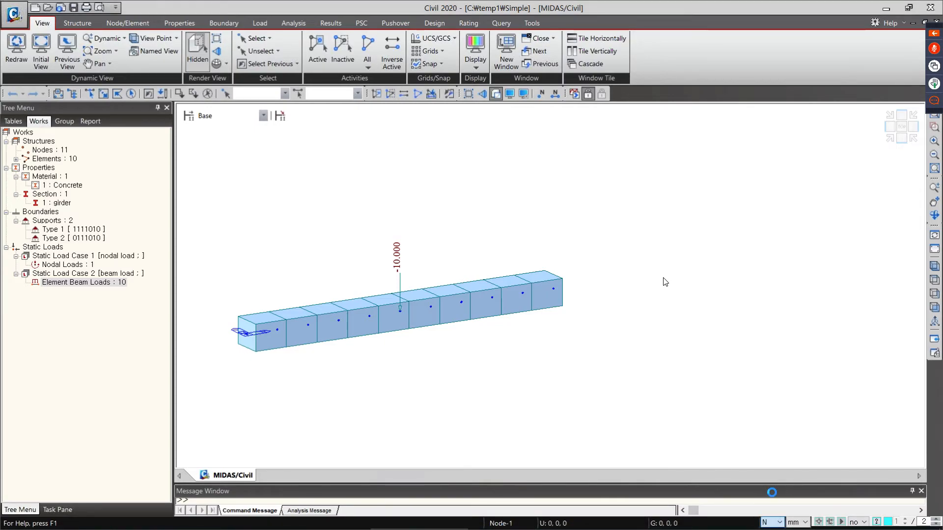
pyautogui.click(796, 523)
pyautogui.click(795, 497)
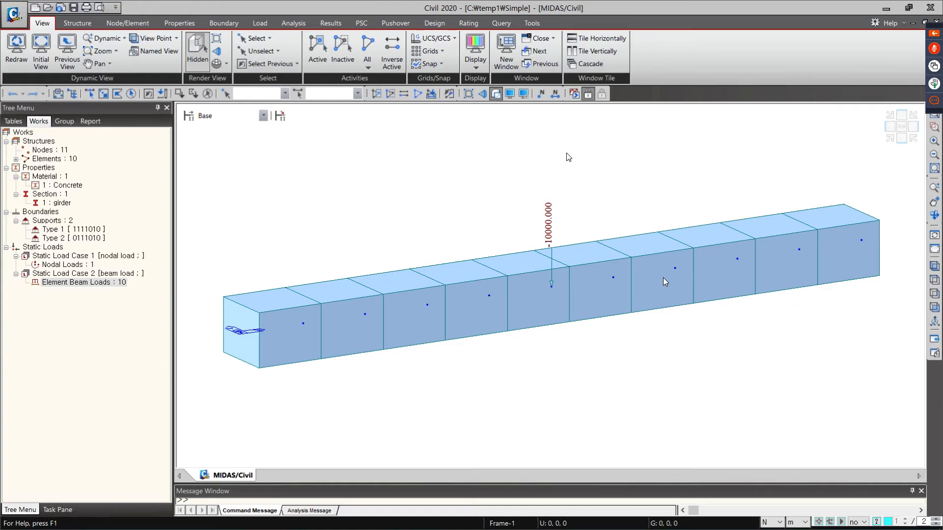
# - Open the color settings of the display options and expand the Beam items under Element
pyautogui.click(525, 98)
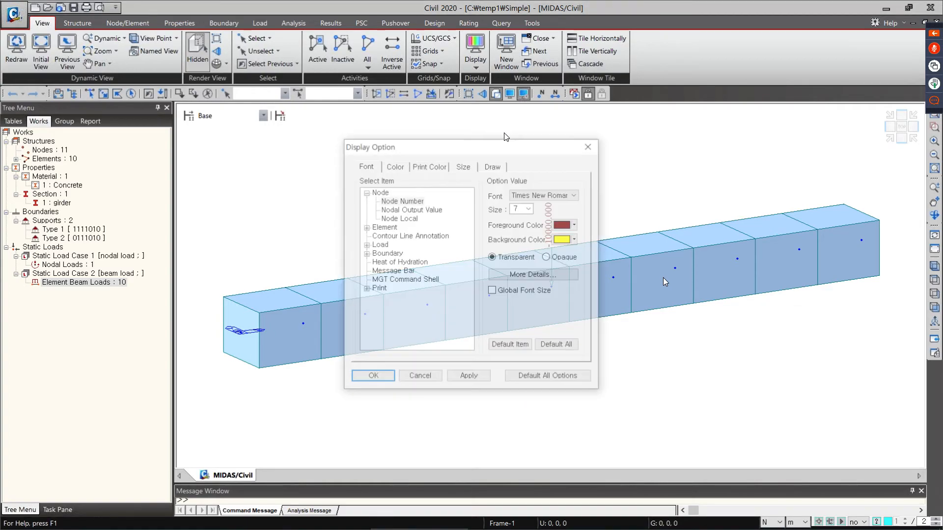
pyautogui.moveTo(453, 139); pyautogui.dragTo(160, 74)
pyautogui.click(191, 122)
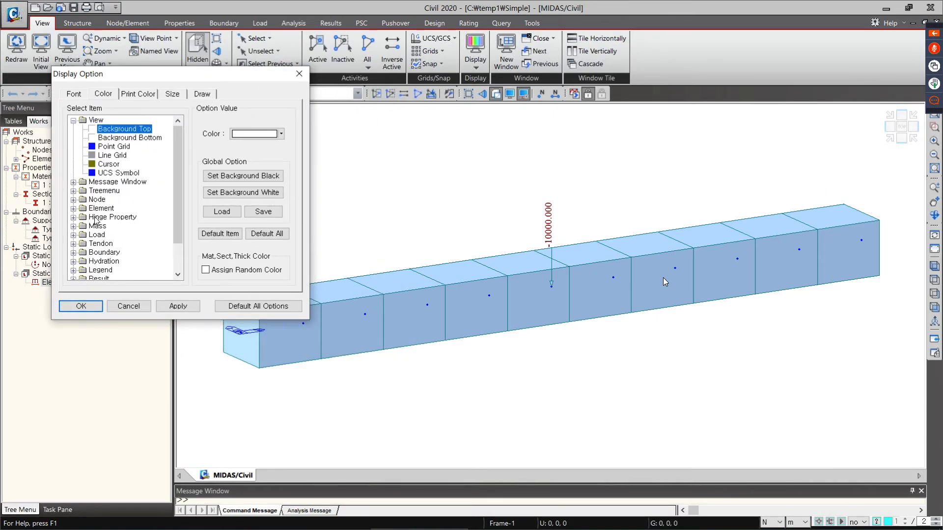
pyautogui.click(73, 208)
pyautogui.click(83, 147)
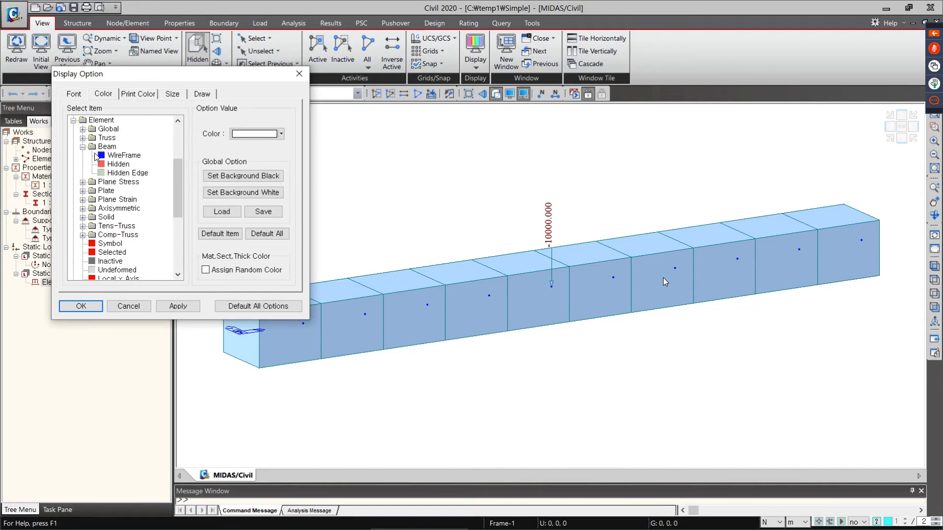
pyautogui.click(123, 155)
pyautogui.moveTo(148, 73); pyautogui.dragTo(122, 47)
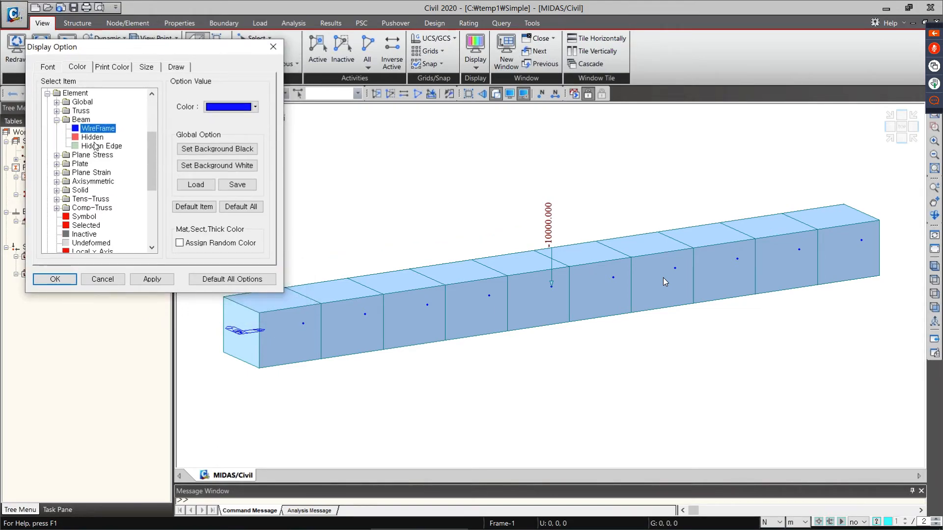
# - Examine the colors assigned to the Beam WireFrame, Hidden and Hidden Edge items and the other items in the color list
pyautogui.click(93, 138)
pyautogui.click(93, 128)
pyautogui.scroll(4, 85, 138)
pyautogui.click(75, 181)
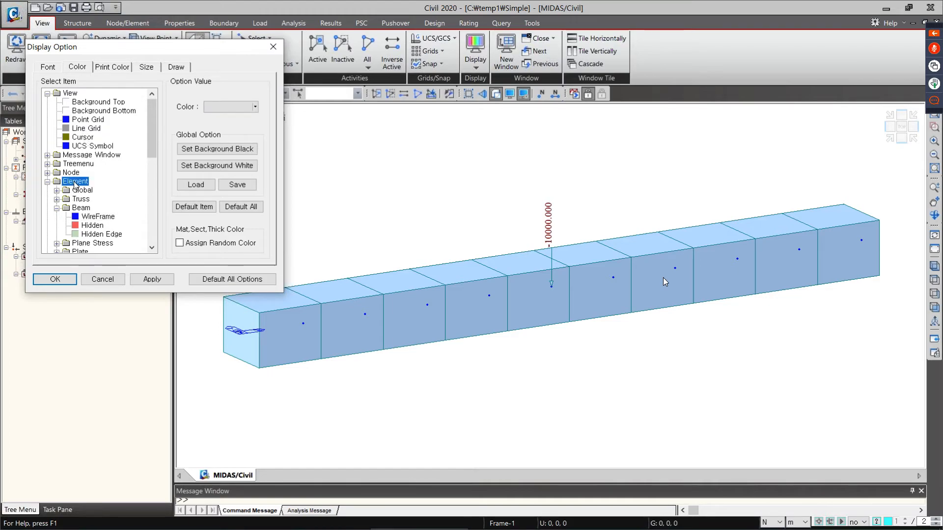
pyautogui.click(81, 208)
pyautogui.click(94, 226)
pyautogui.click(101, 235)
pyautogui.click(98, 219)
pyautogui.click(98, 226)
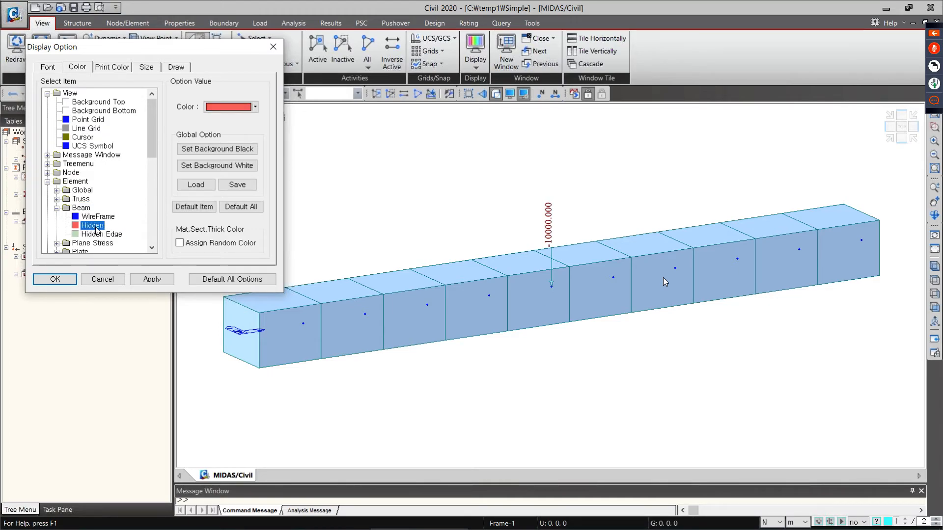
pyautogui.click(99, 235)
pyautogui.scroll(-8, 98, 235)
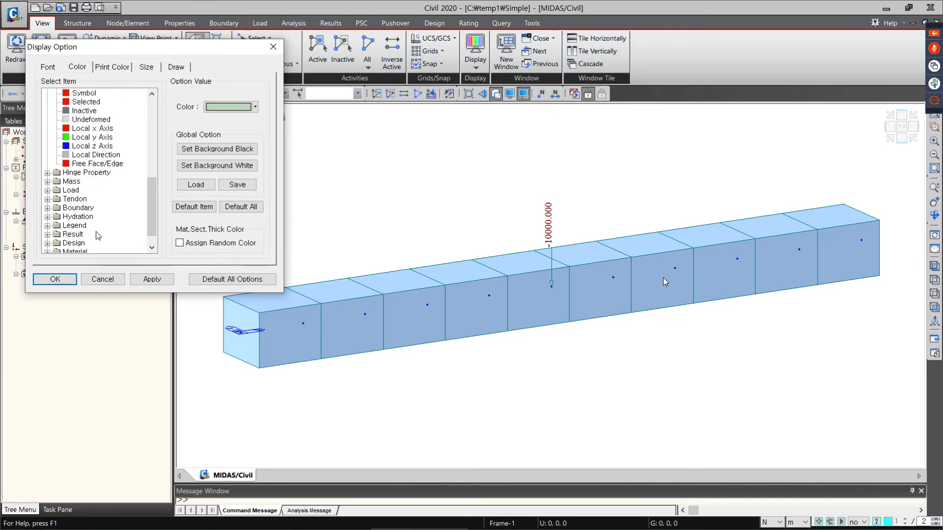
pyautogui.scroll(10, 97, 212)
pyautogui.scroll(-3, 100, 231)
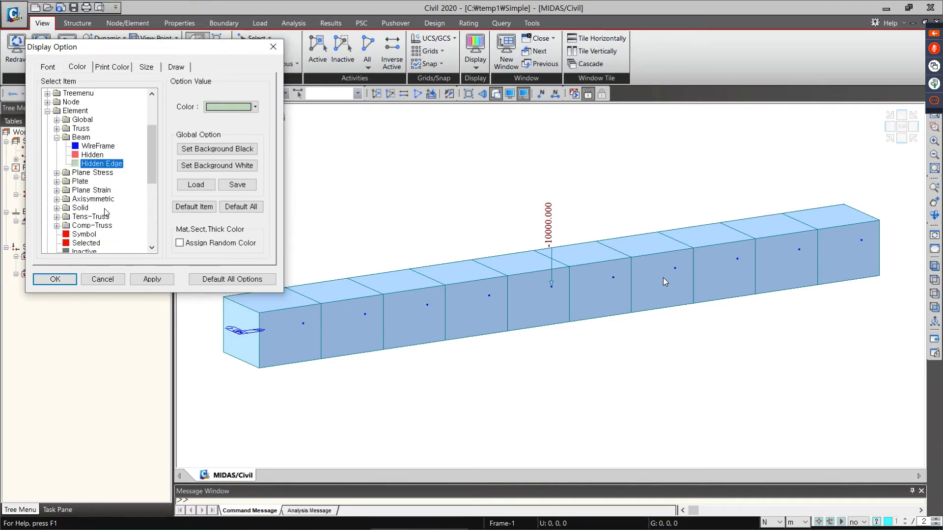
pyautogui.scroll(3, 100, 235)
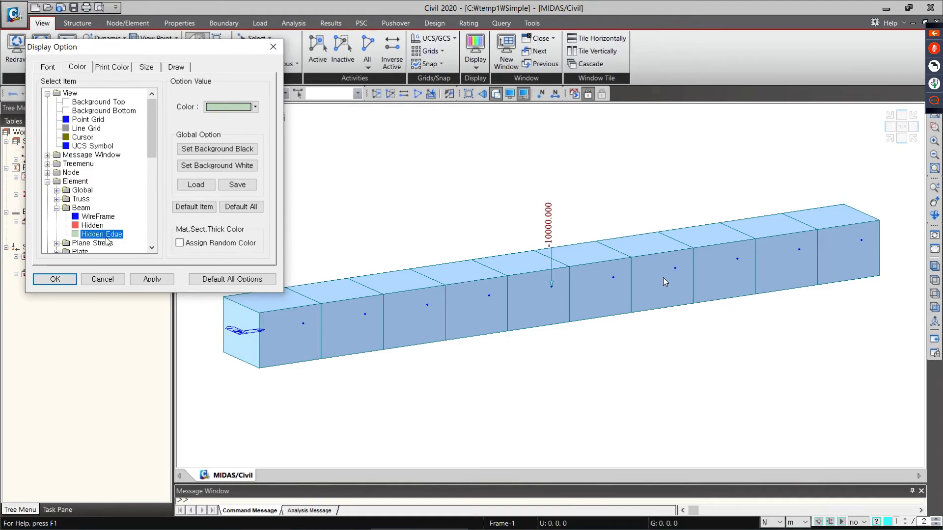
# - Set the Hidden color under the Global element items to teal and apply it to the model
pyautogui.click(100, 228)
pyautogui.click(56, 207)
pyautogui.click(57, 200)
pyautogui.click(65, 200)
pyautogui.click(57, 200)
pyautogui.click(57, 190)
pyautogui.click(82, 190)
pyautogui.click(92, 207)
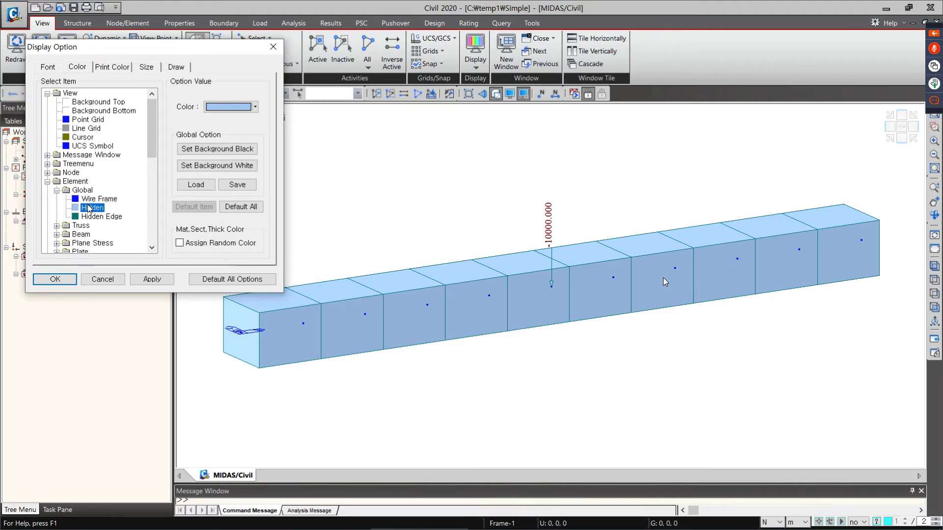
pyautogui.click(254, 107)
pyautogui.click(232, 130)
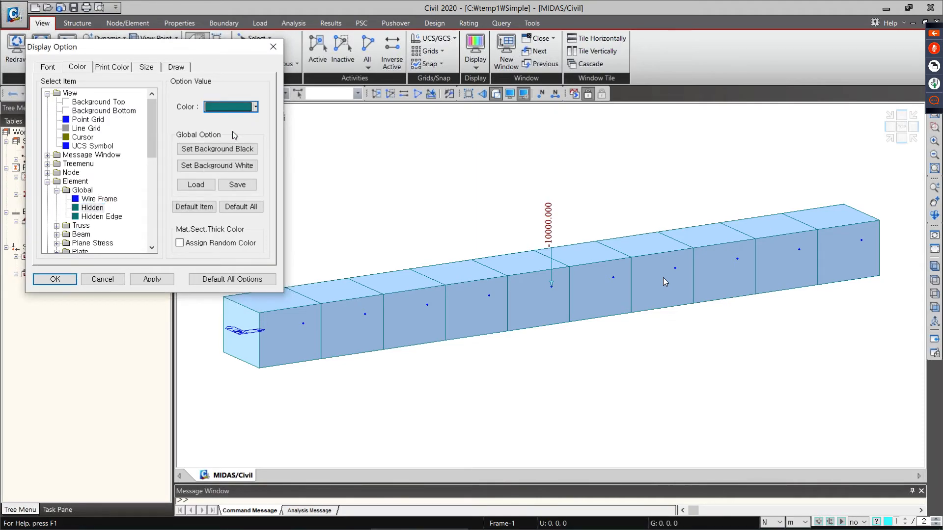
pyautogui.click(156, 278)
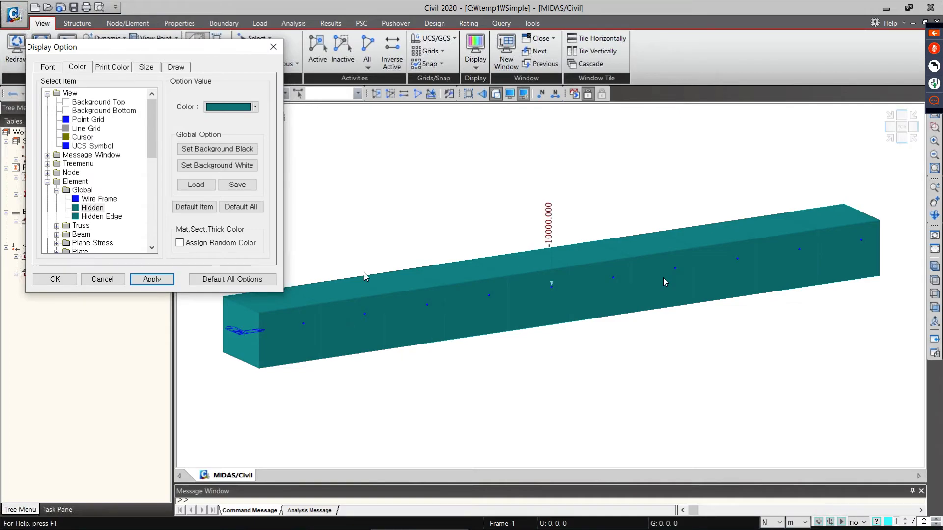
# - Change the Global element Hidden color to dark red and apply it
pyautogui.click(255, 107)
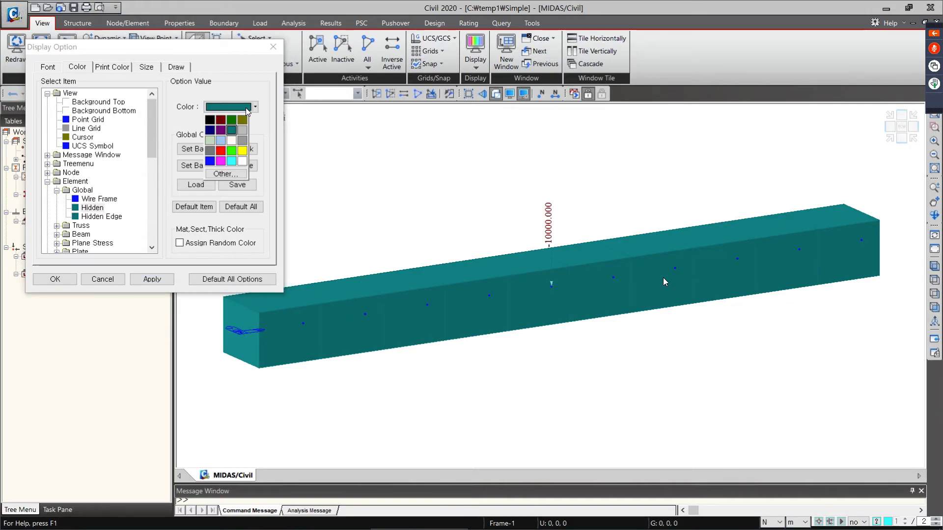
pyautogui.click(223, 121)
pyautogui.click(152, 280)
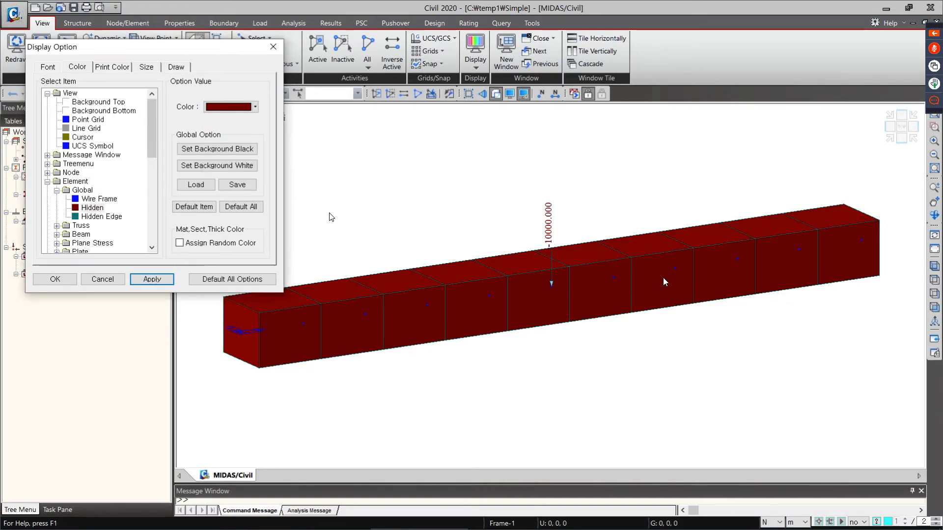
# - Restore the white-background color scheme and accept the display options
pyautogui.click(223, 166)
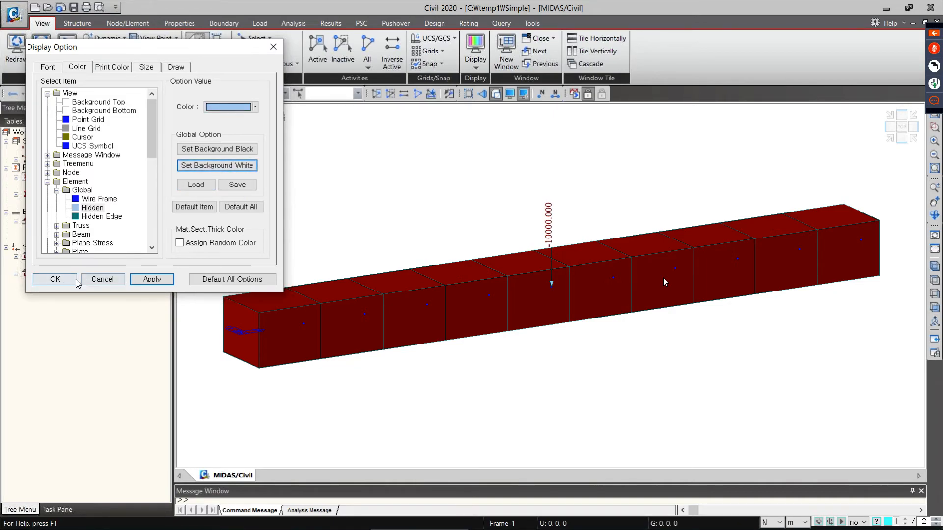
pyautogui.click(55, 279)
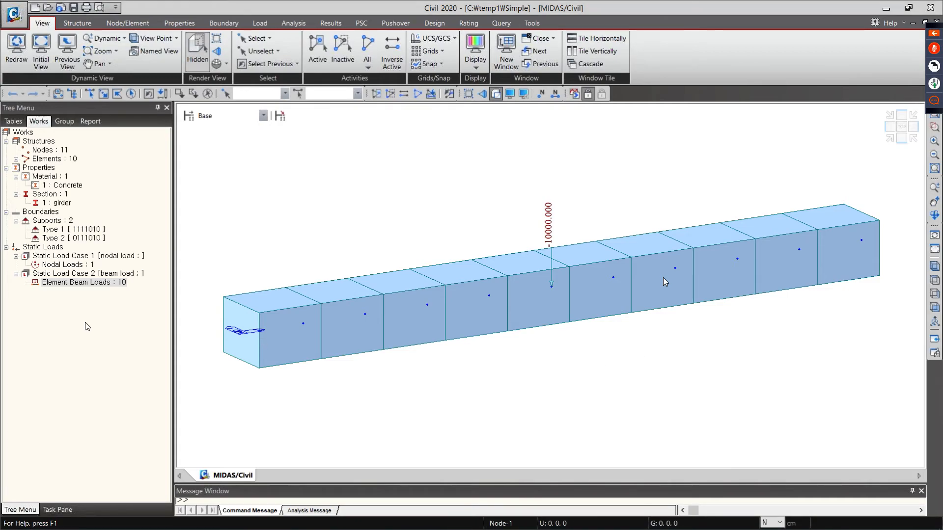
# - Display the nodal loads of Static Load Case 1 and the element beam loads of Static Load Case 2 in turn
pyautogui.rightClick(75, 265)
pyautogui.click(99, 286)
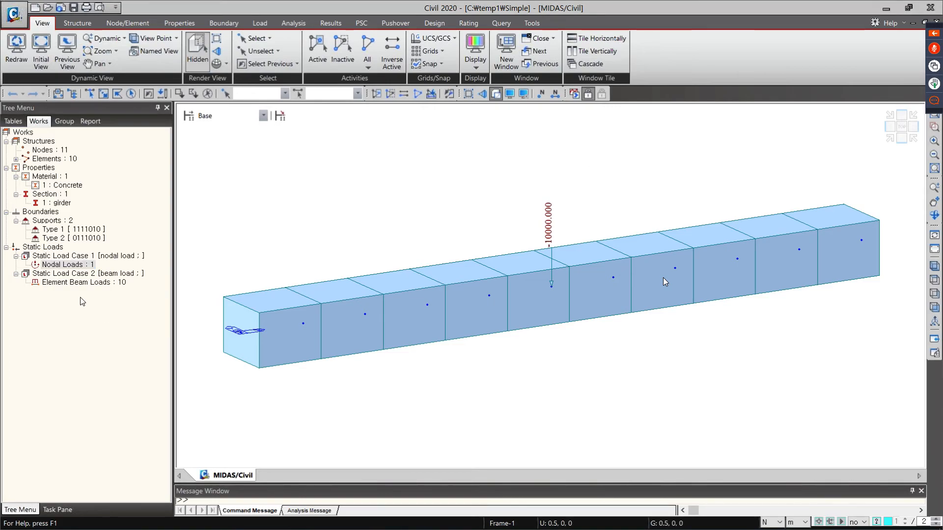
pyautogui.rightClick(86, 283)
pyautogui.click(122, 309)
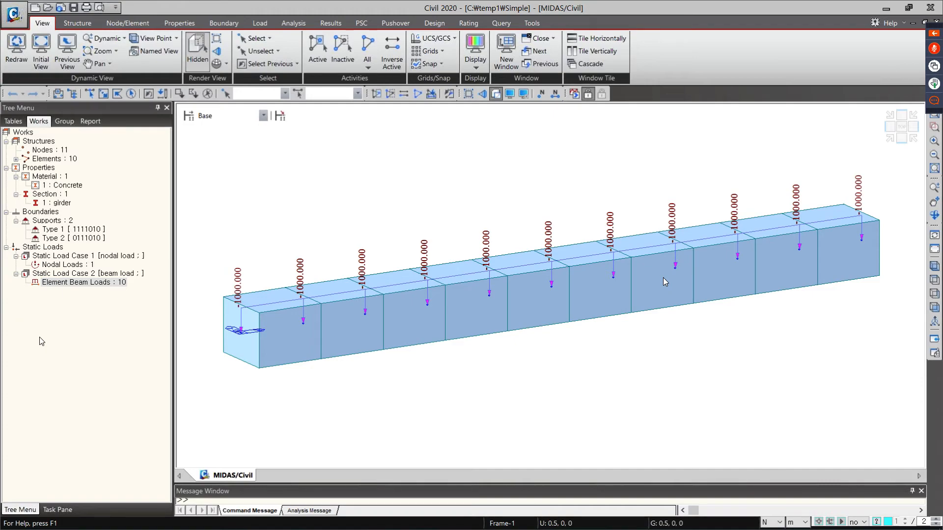
# - Switch the load display back to the nodal loads and once more to the element beam loads
pyautogui.rightClick(77, 269)
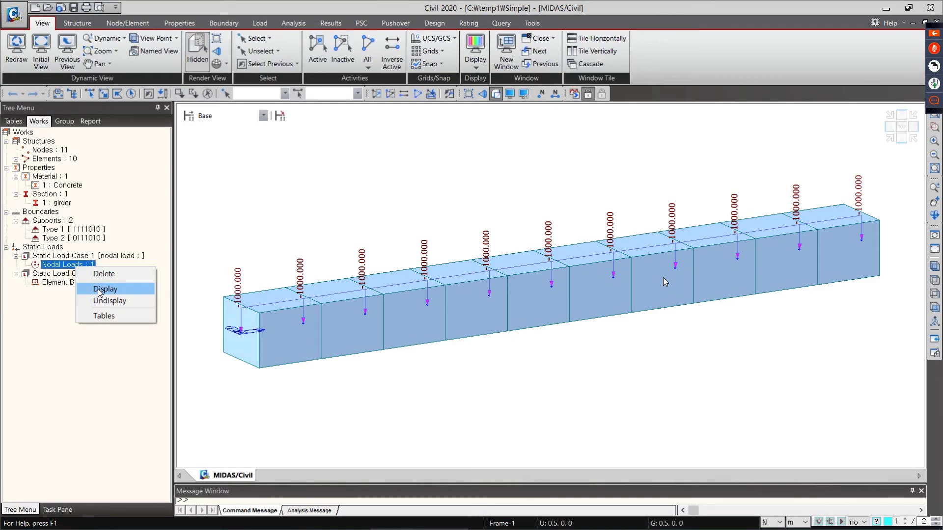
pyautogui.click(101, 293)
pyautogui.rightClick(77, 282)
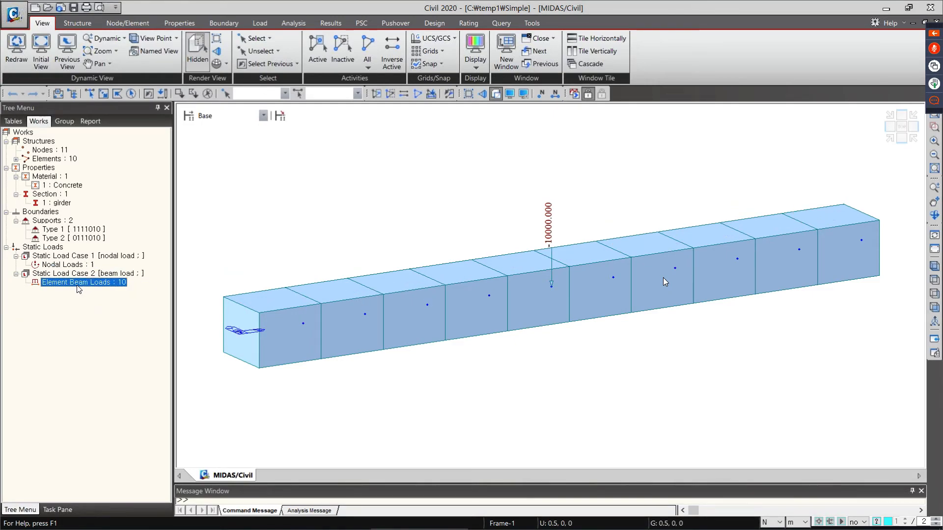
pyautogui.click(103, 306)
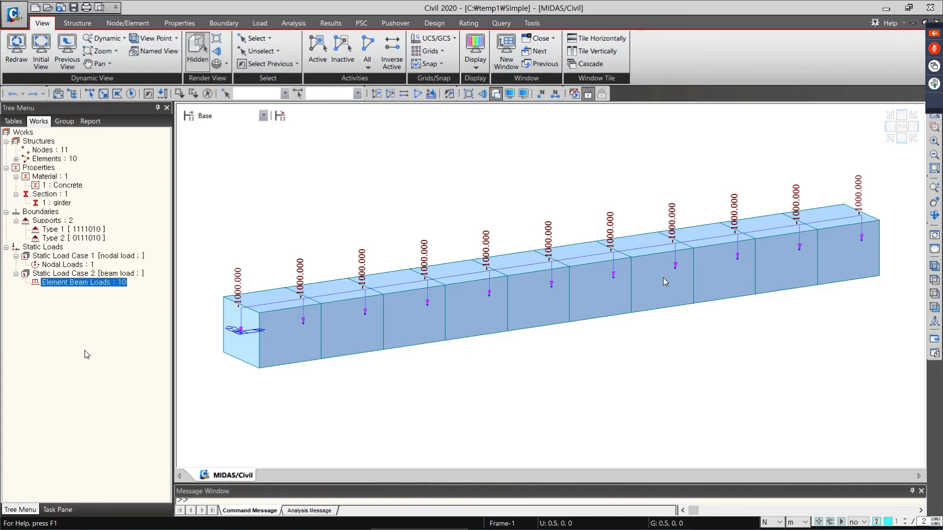
pyautogui.click(78, 268)
pyautogui.click(80, 240)
pyautogui.click(84, 230)
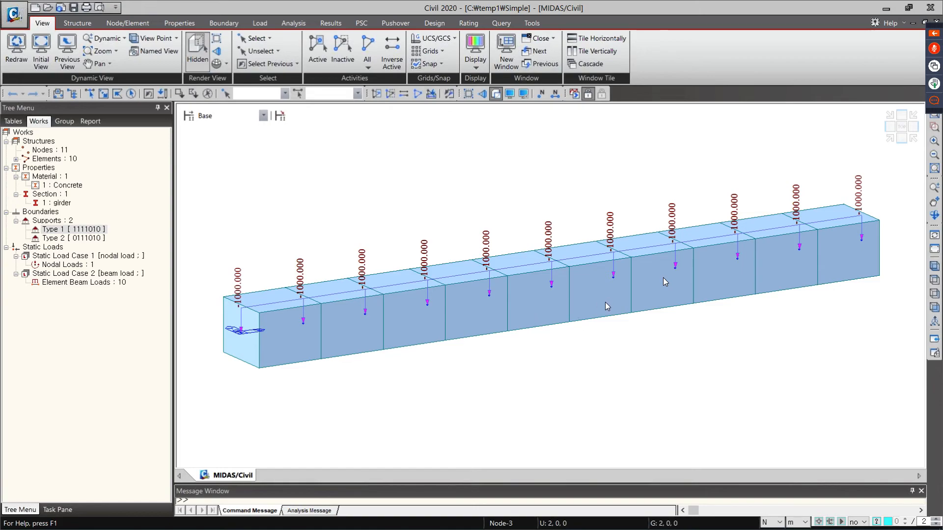
pyautogui.click(142, 351)
# - Undisplay the element beam loads of Static Load Case 2 on the beam
pyautogui.click(103, 94)
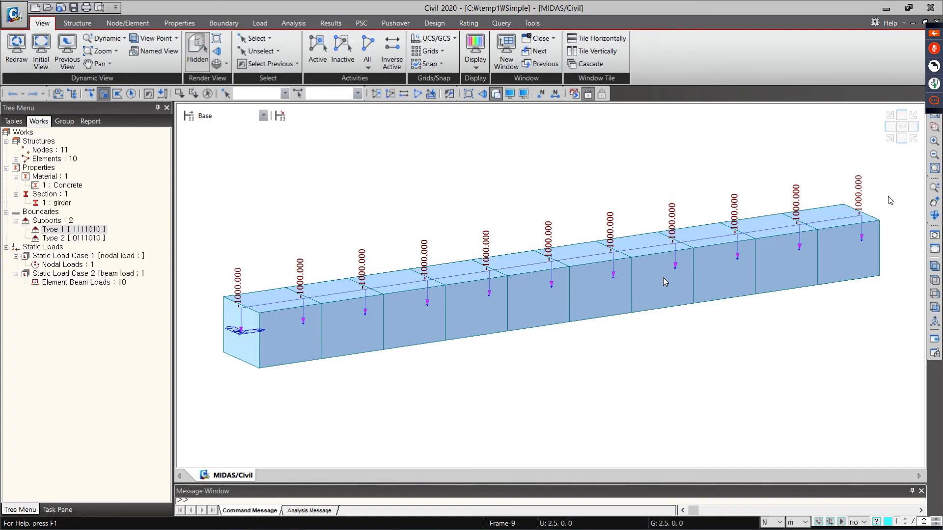
pyautogui.click(934, 280)
pyautogui.rightClick(81, 291)
pyautogui.rightClick(82, 283)
pyautogui.click(97, 316)
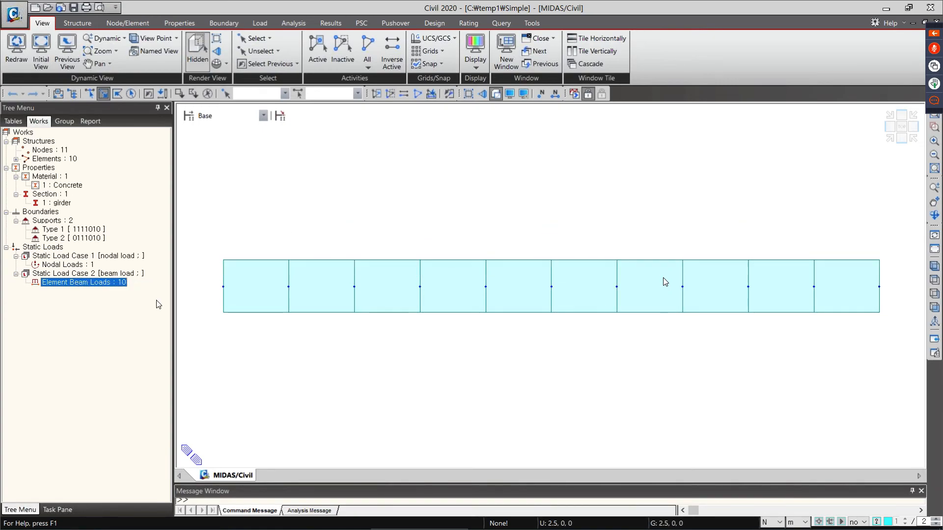
# - Activate only elements 5 to 7 near the middle of the beam, and reactivate the whole model
pyautogui.moveTo(643, 232); pyautogui.dragTo(527, 366)
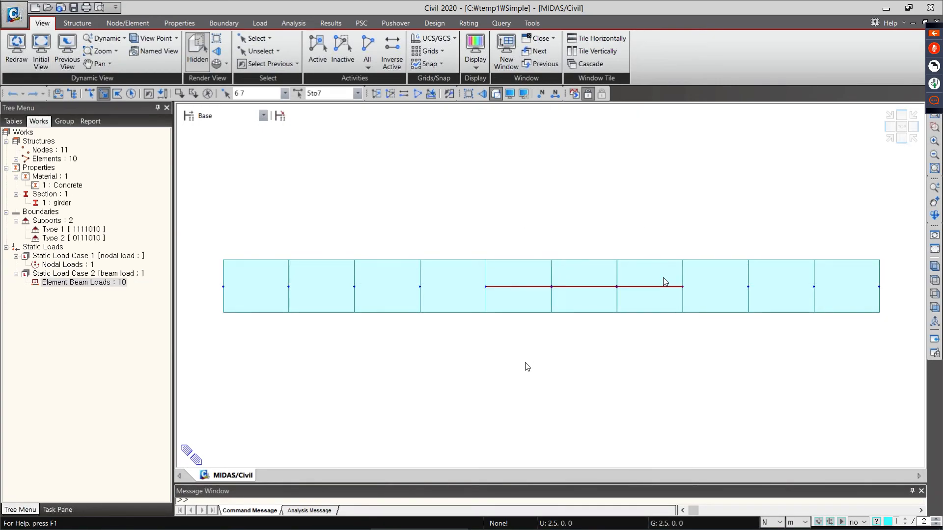
pyautogui.click(377, 98)
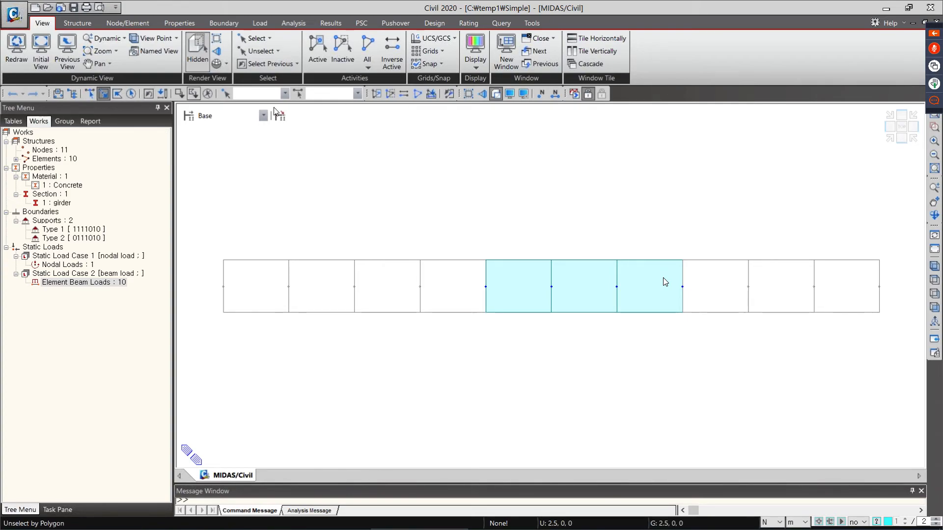
pyautogui.click(419, 93)
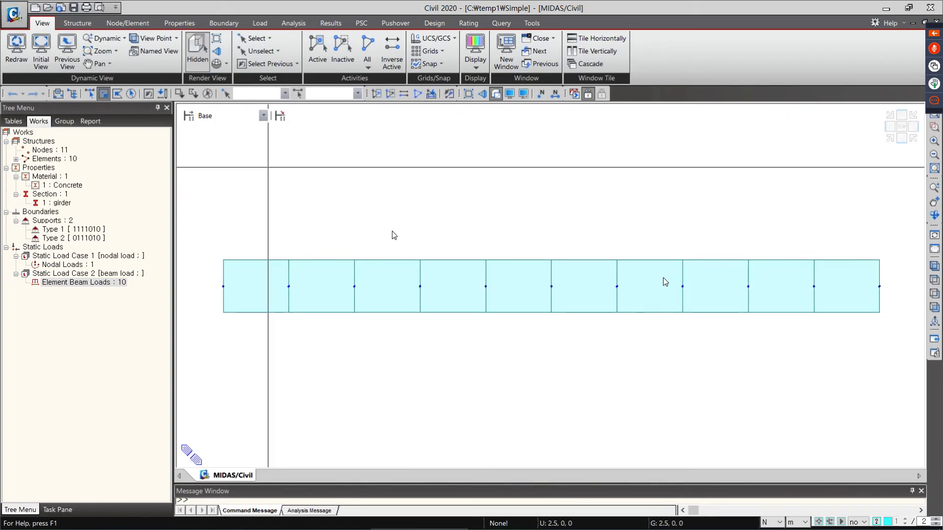
# - Deactivate elements 4 to 6 near the middle of the beam, and invert the activation back and forth several times
pyautogui.moveTo(524, 297); pyautogui.dragTo(469, 364)
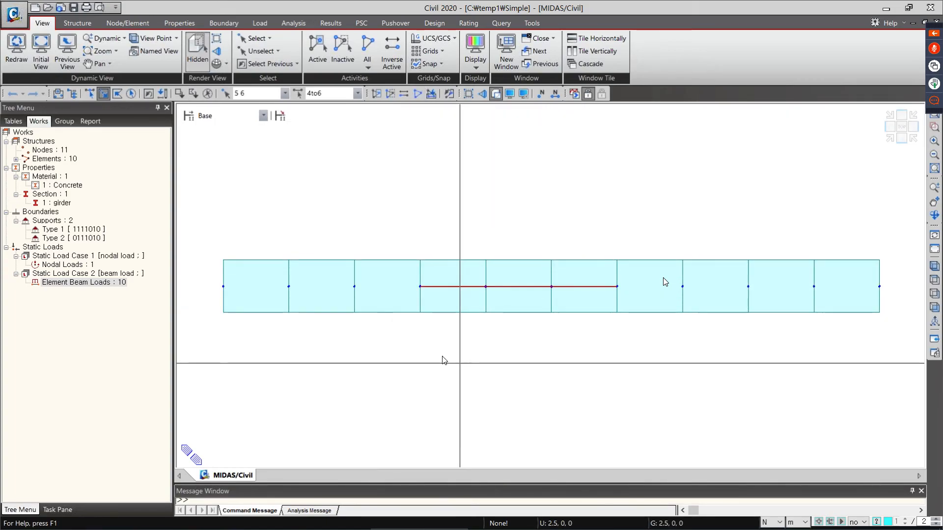
pyautogui.click(390, 96)
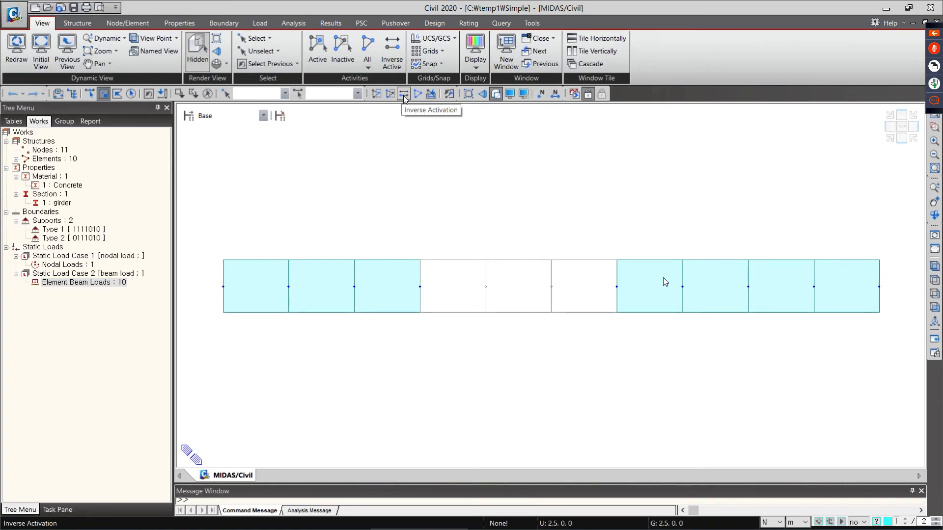
pyautogui.click(404, 95)
pyautogui.click(403, 96)
pyautogui.click(403, 95)
pyautogui.click(403, 96)
pyautogui.click(404, 95)
pyautogui.click(403, 95)
pyautogui.click(404, 96)
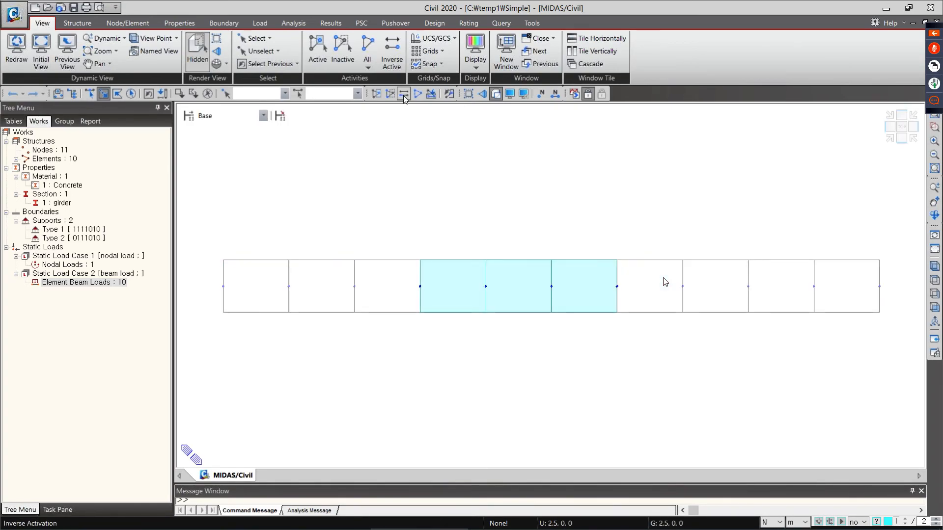
pyautogui.click(403, 95)
pyautogui.click(403, 95)
pyautogui.click(403, 95)
pyautogui.click(403, 95)
pyautogui.click(404, 95)
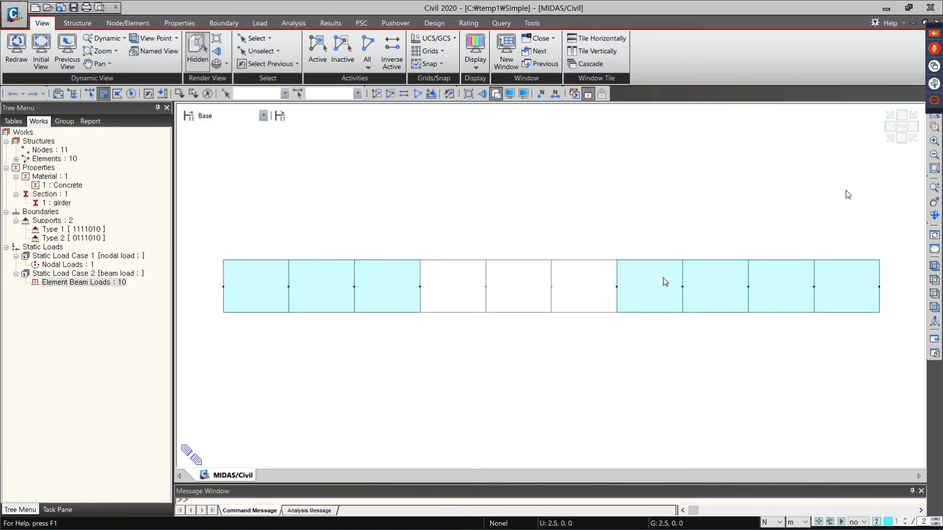
# - Show the beam in an isometric view with the local axes of its elements displayed, and rotate the model slightly
pyautogui.moveTo(721, 513)
pyautogui.click(84, 283)
pyautogui.click(935, 266)
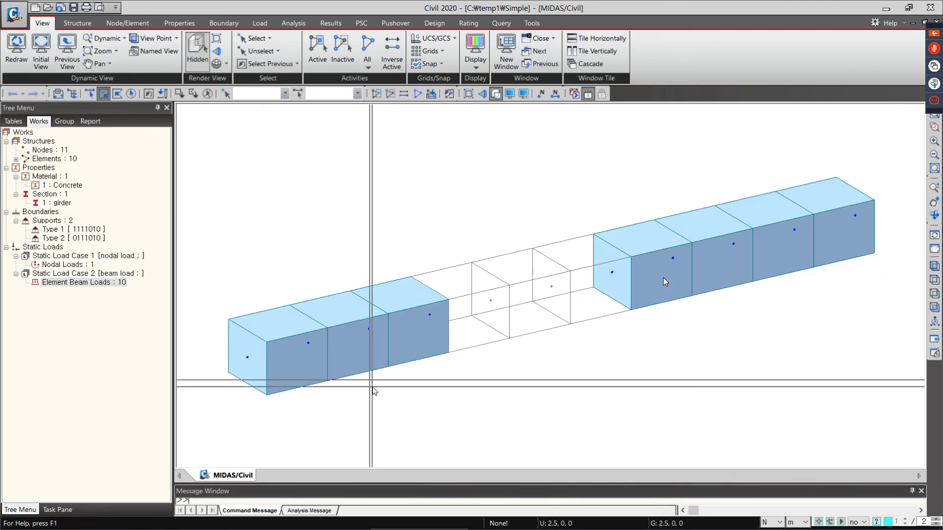
pyautogui.scroll(-2, 373, 387)
pyautogui.moveTo(390, 382); pyautogui.dragTo(372, 330, button='middle')
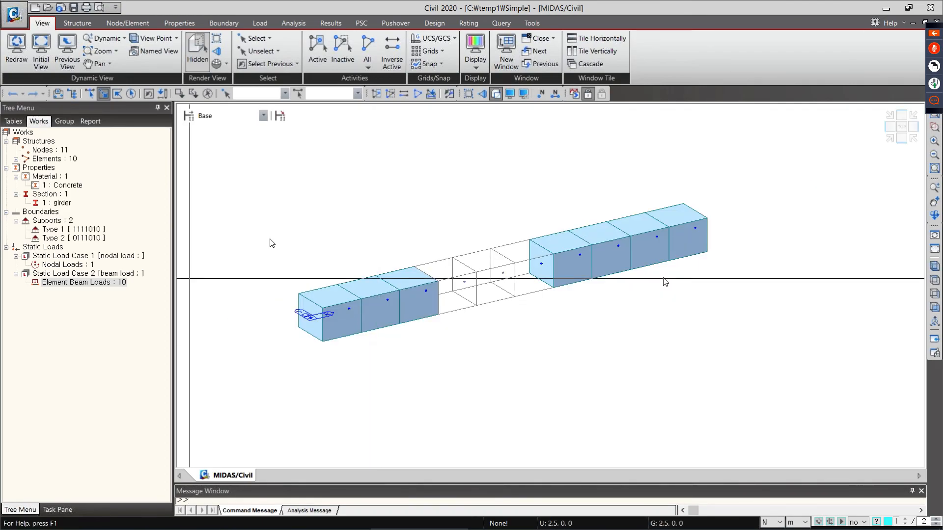
pyautogui.click(510, 93)
pyautogui.click(444, 132)
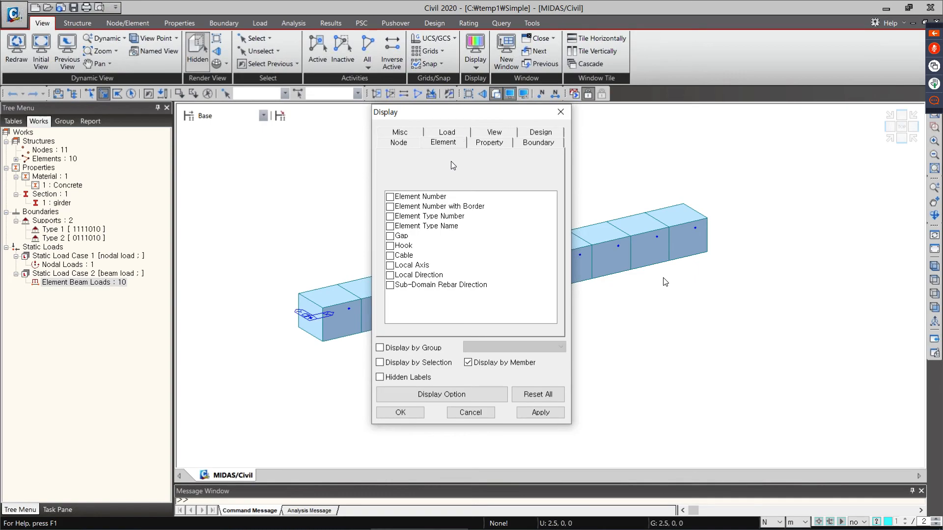
pyautogui.click(396, 266)
pyautogui.click(540, 414)
pyautogui.moveTo(418, 112); pyautogui.dragTo(146, 85)
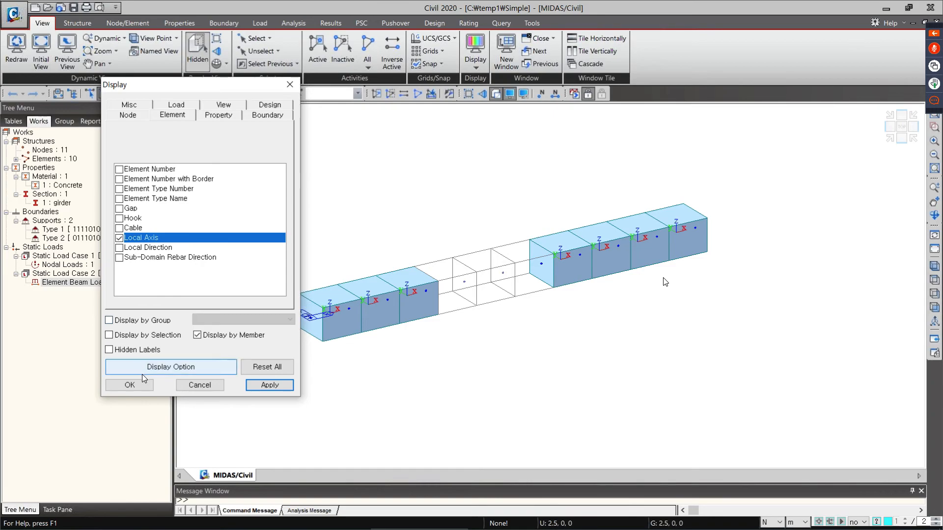
pyautogui.click(137, 386)
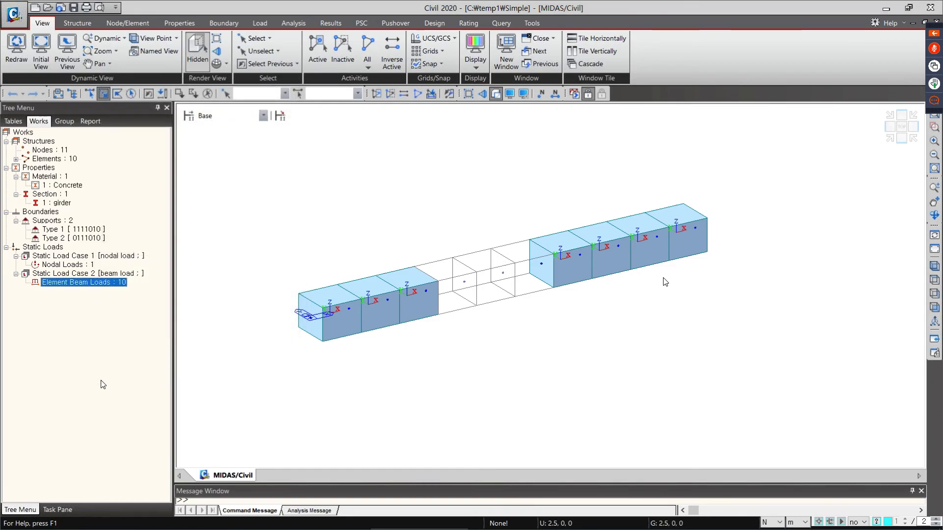
pyautogui.click(874, 264)
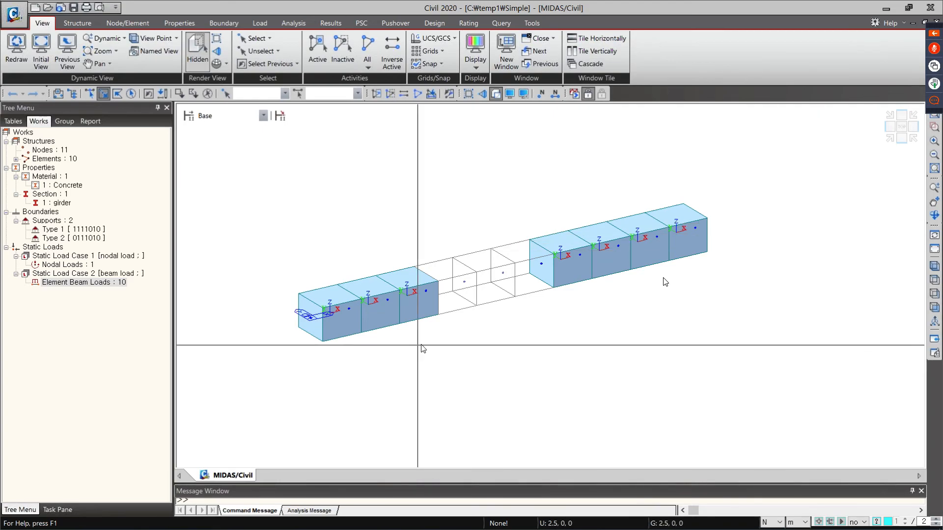
pyautogui.keyDown('ctrl'); pyautogui.moveTo(566, 376); pyautogui.dragTo(518, 373, button='middle'); pyautogui.keyUp('ctrl')
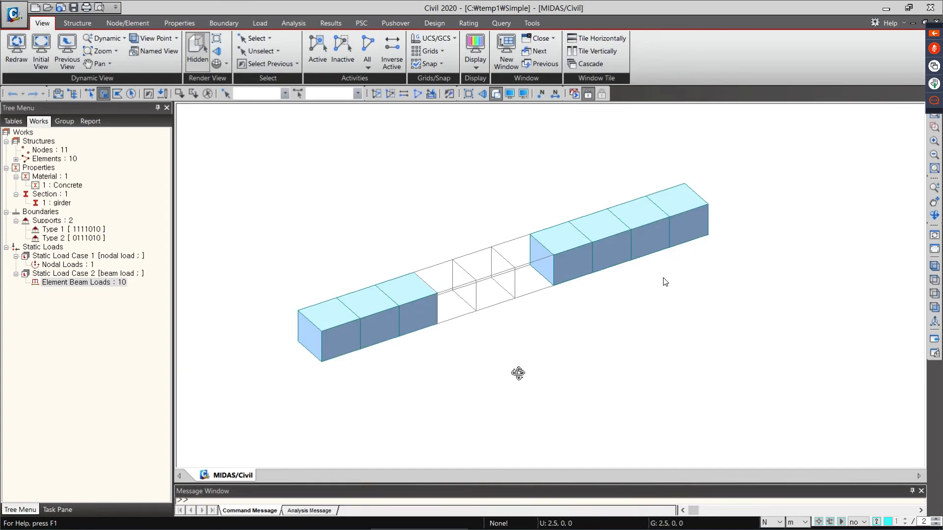
pyautogui.click(510, 94)
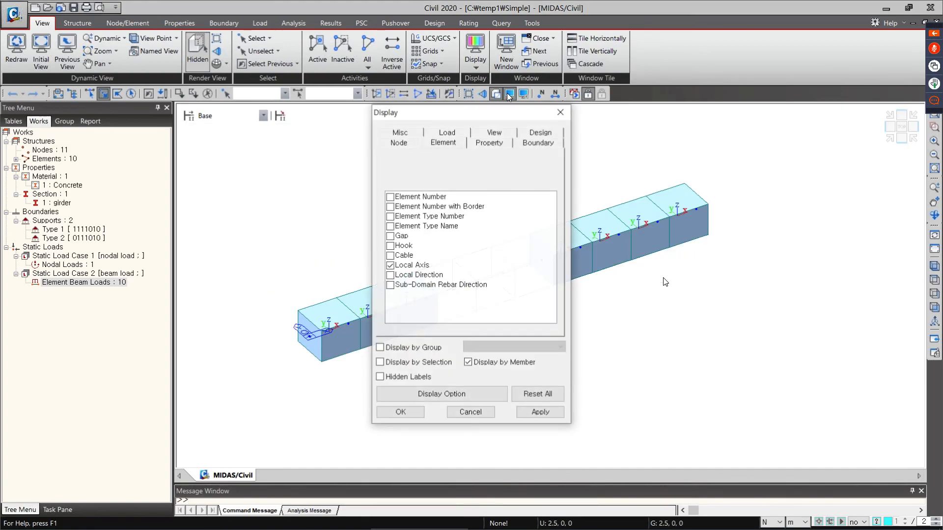
pyautogui.click(559, 112)
pyautogui.click(523, 93)
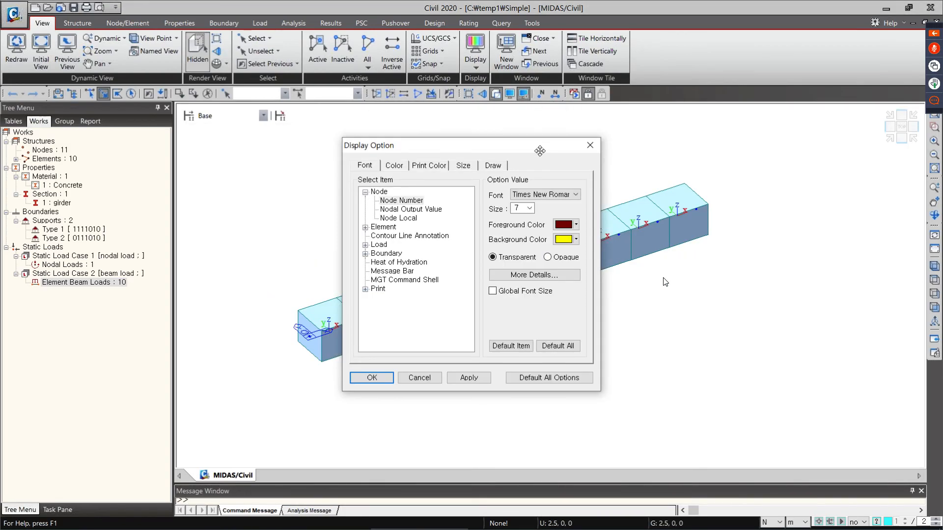
pyautogui.click(420, 378)
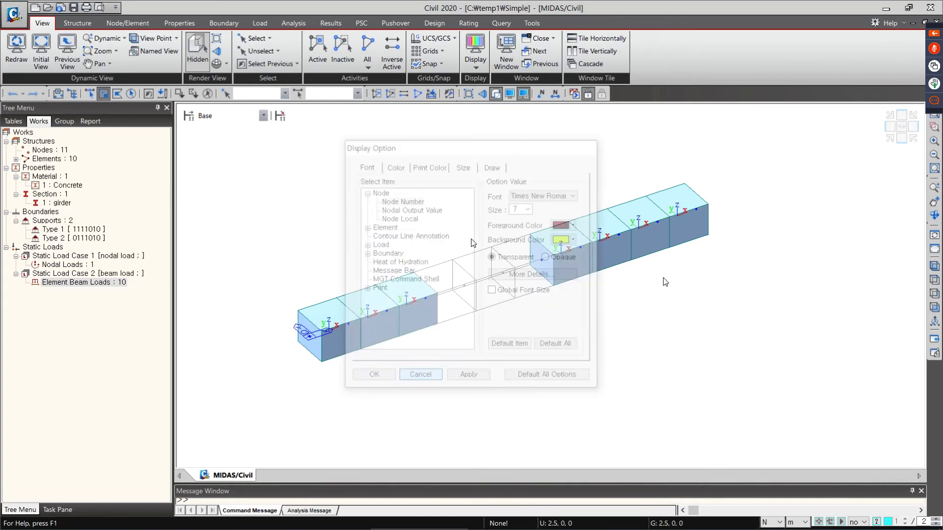
# - Turn on the View Point indicator in the display settings for the model view
pyautogui.click(510, 93)
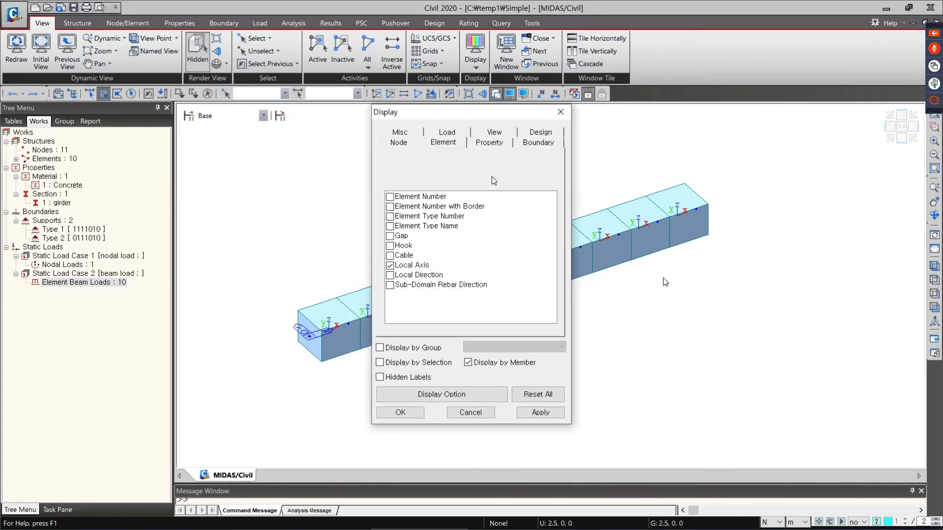
pyautogui.click(495, 132)
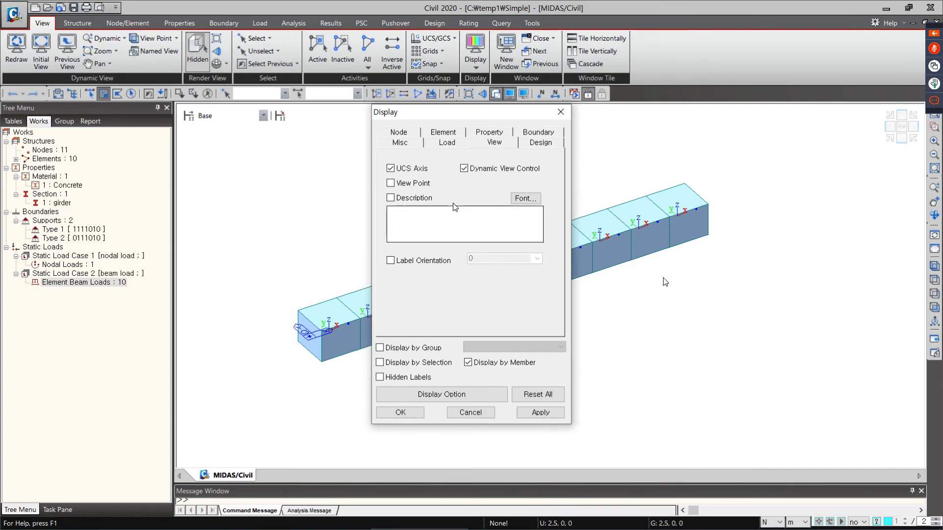
pyautogui.click(415, 187)
pyautogui.click(540, 412)
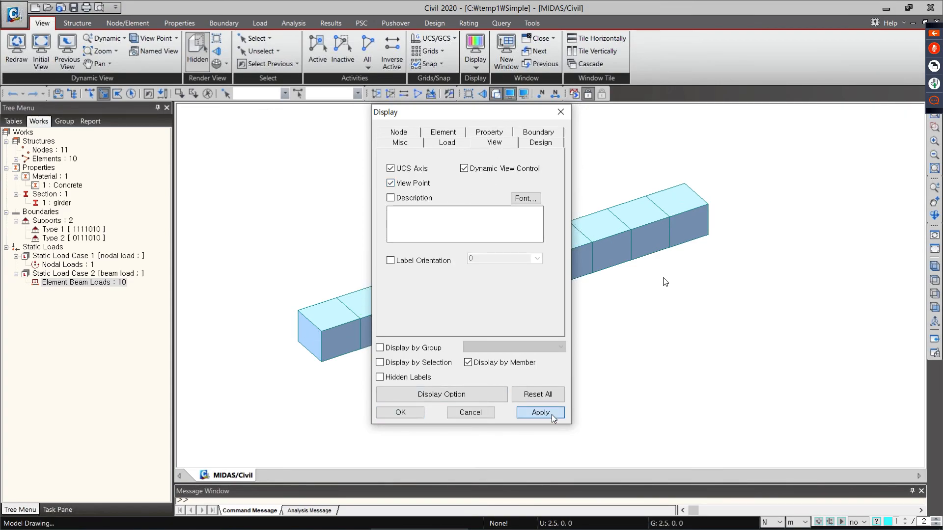
pyautogui.click(400, 413)
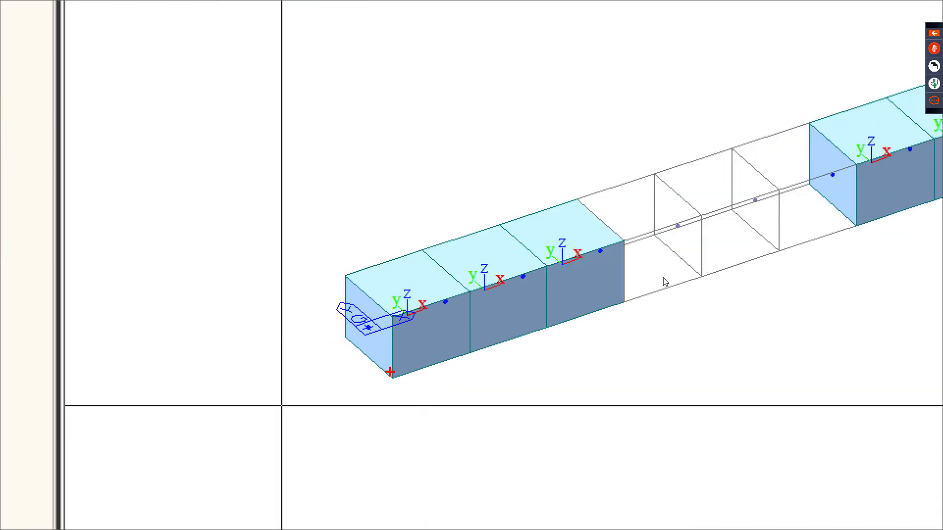
pyautogui.moveTo(386, 354)
pyautogui.mouseDown()
pyautogui.moveTo(333, 299)
pyautogui.moveTo(442, 309)
pyautogui.moveTo(364, 361)
pyautogui.mouseUp()
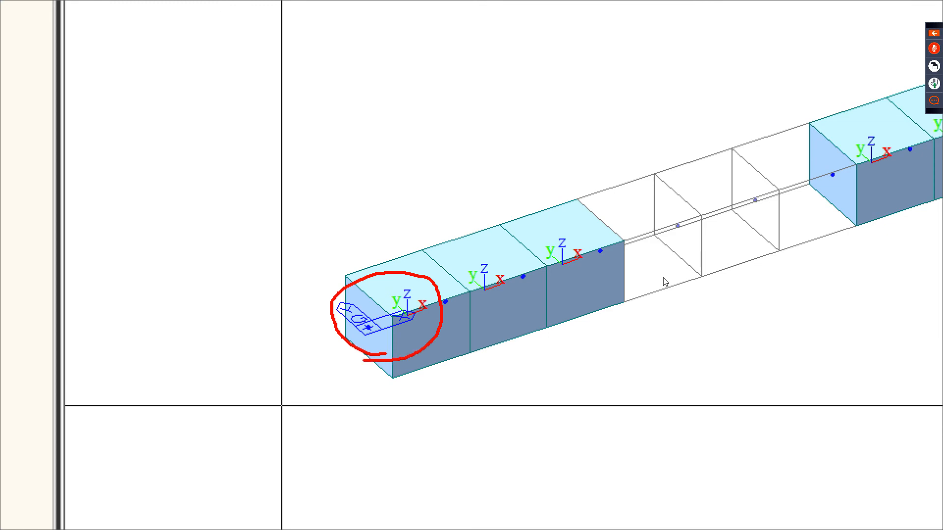
pyautogui.moveTo(361, 330)
pyautogui.mouseDown()
pyautogui.moveTo(440, 315)
pyautogui.moveTo(346, 307)
pyautogui.moveTo(336, 291)
pyautogui.moveTo(366, 315)
pyautogui.moveTo(370, 140)
pyautogui.moveTo(354, 154)
pyautogui.moveTo(390, 156)
pyautogui.mouseUp()
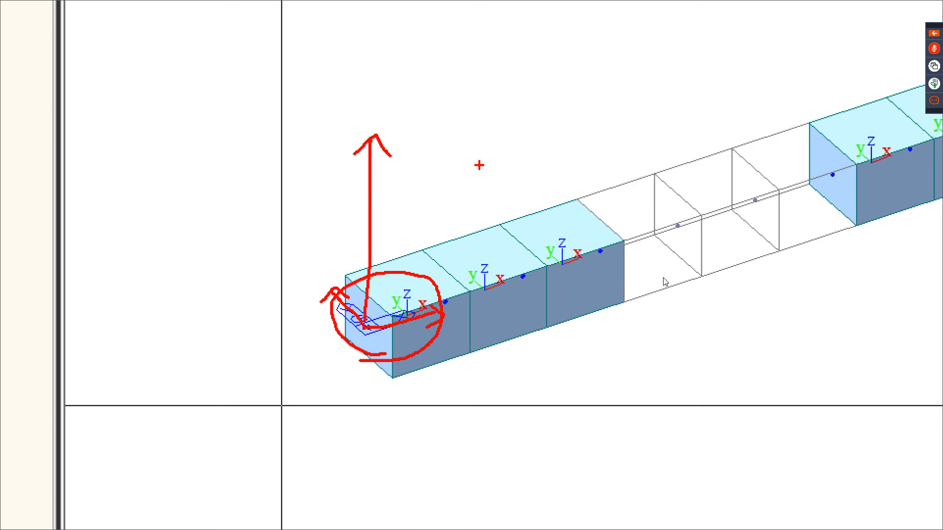
pyautogui.press('Escape')
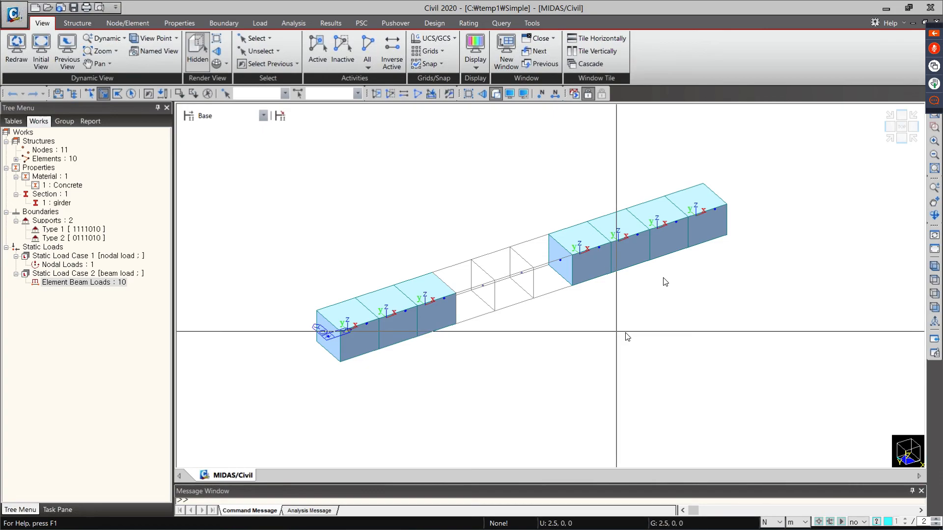
# - Switch to the PowerPoint presentation and start the slide show from closing slide 55
pyautogui.moveTo(673, 529)
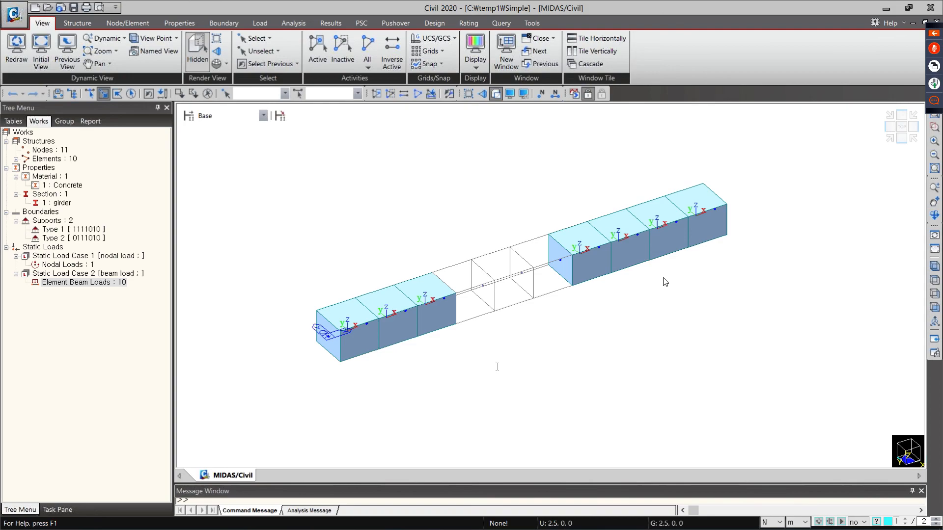
pyautogui.hotkey('alt', 'Tab')
pyautogui.hotkey('alt', 'Tab')
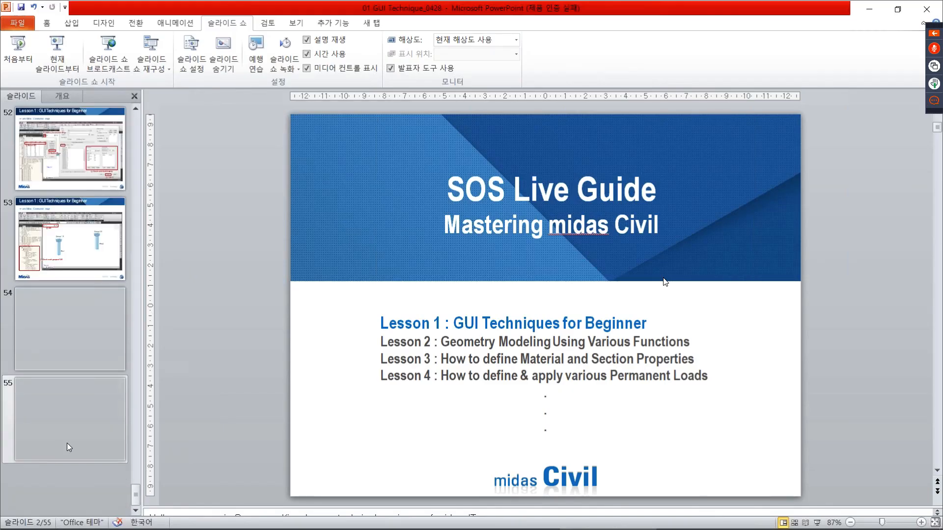
pyautogui.click(67, 433)
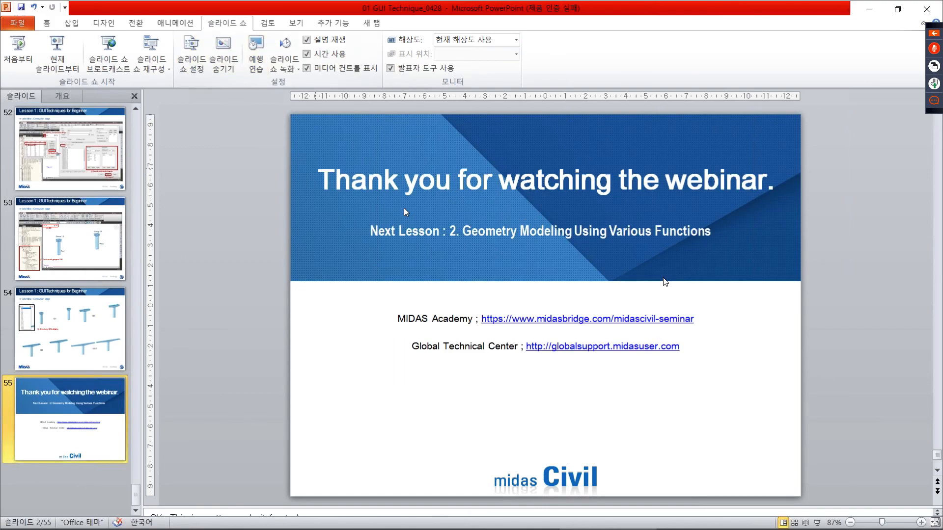
pyautogui.click(57, 52)
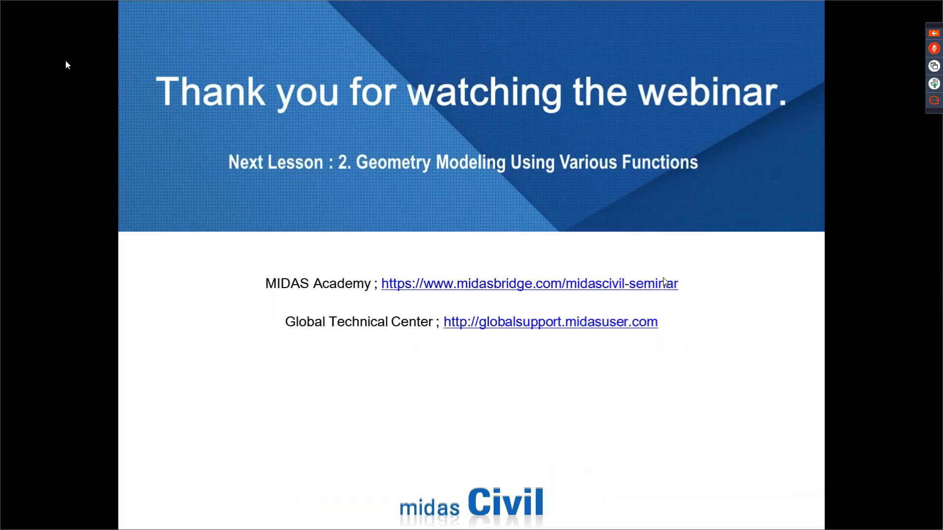